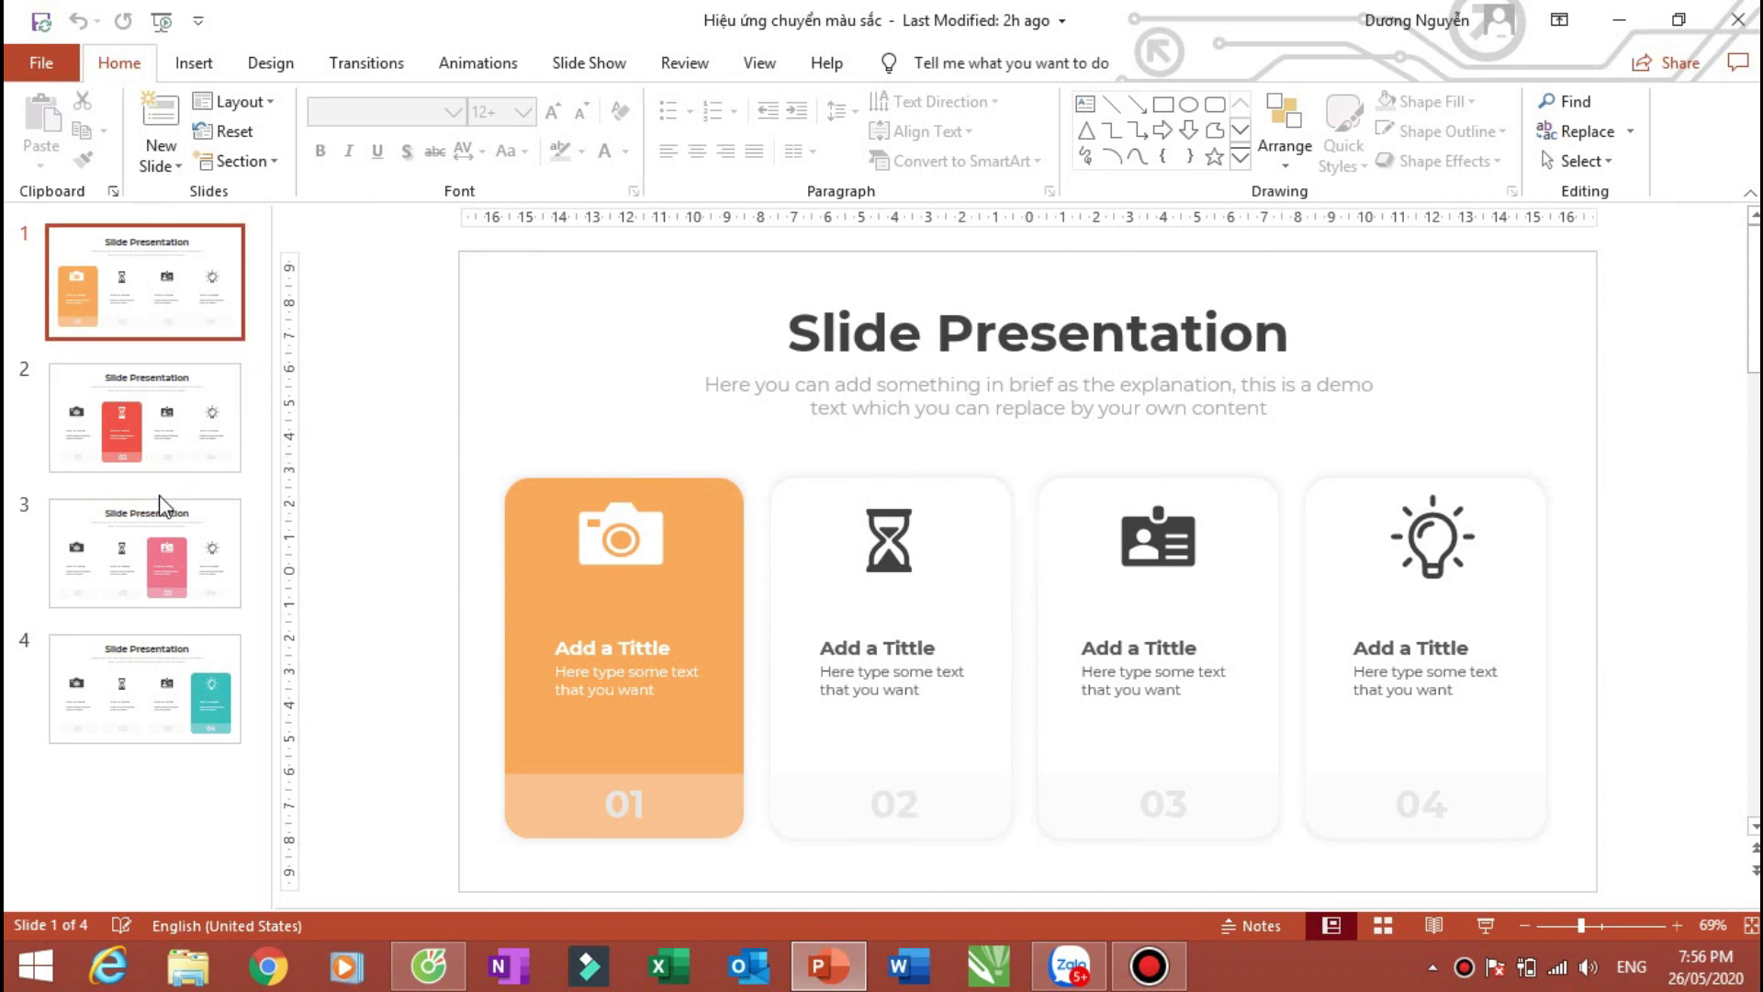
Step: Review slides 1–4 and their orange 01, red 02, pink 03 and teal 04 cards
{"action": "left_click", "coordinate": [144, 409]}
{"action": "left_click", "coordinate": [159, 313]}
{"action": "left_click", "coordinate": [147, 415]}
{"action": "left_click", "coordinate": [147, 549]}
{"action": "key", "text": "Down"}
{"action": "left_click", "coordinate": [174, 312]}
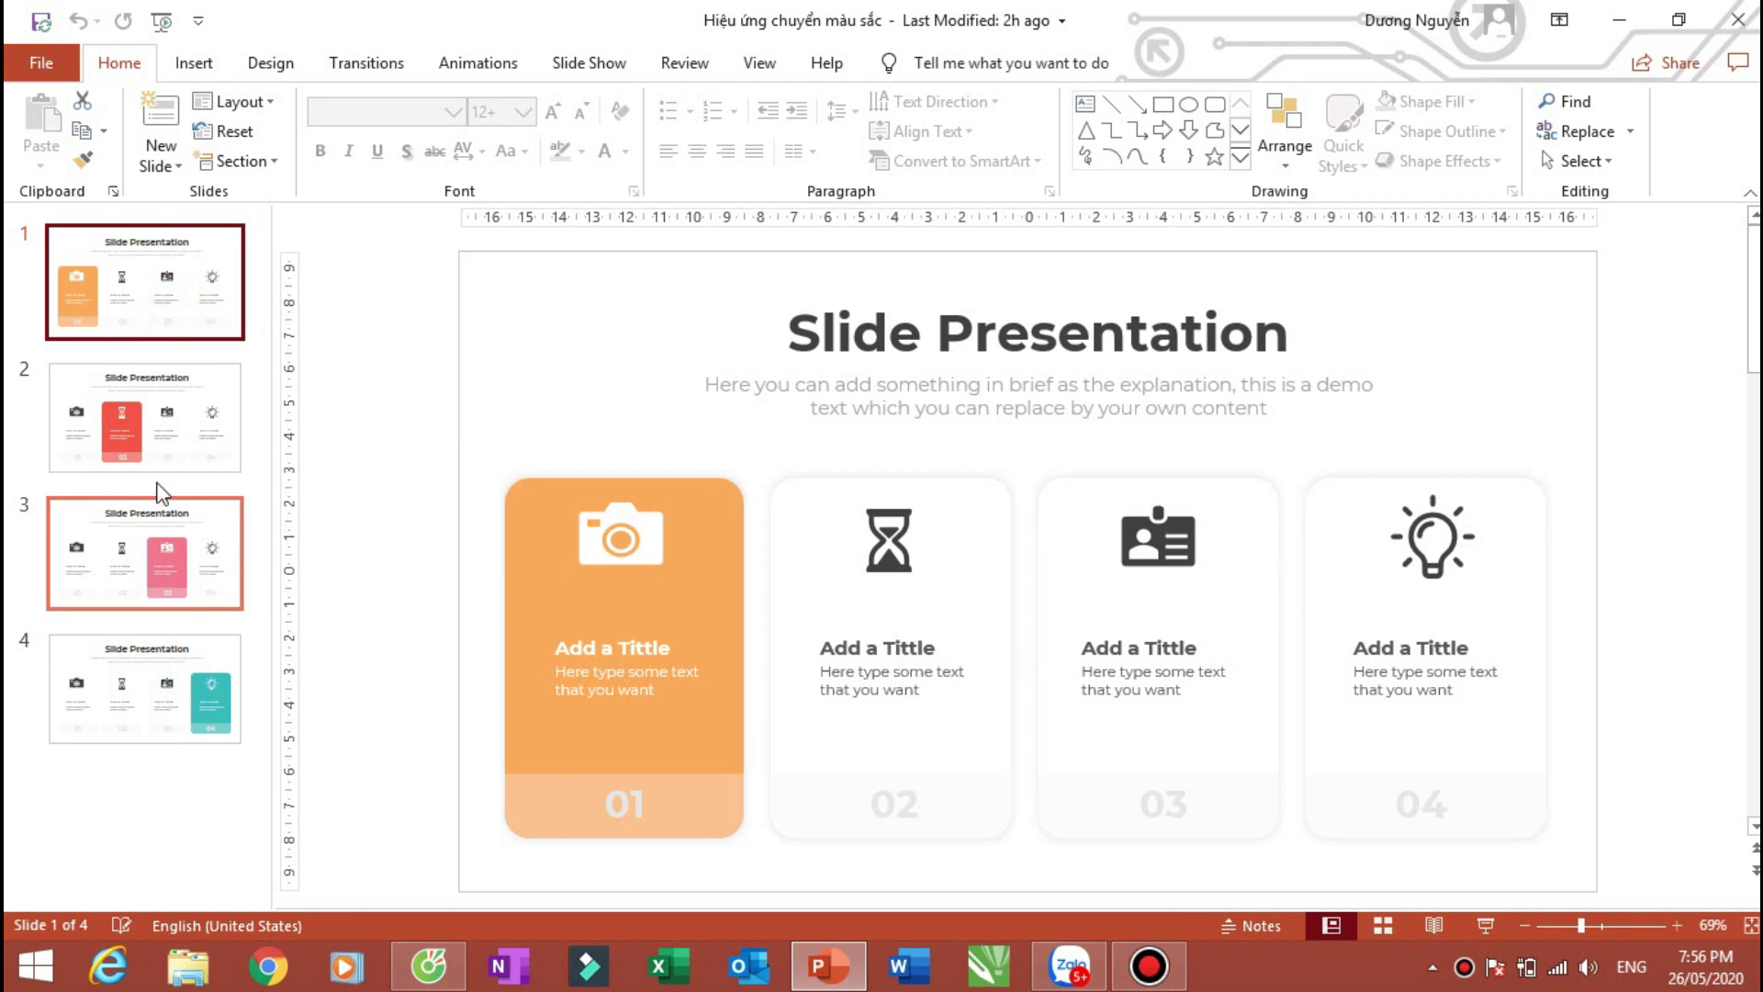
{"action": "left_click", "coordinate": [143, 427]}
{"action": "left_click", "coordinate": [142, 551]}
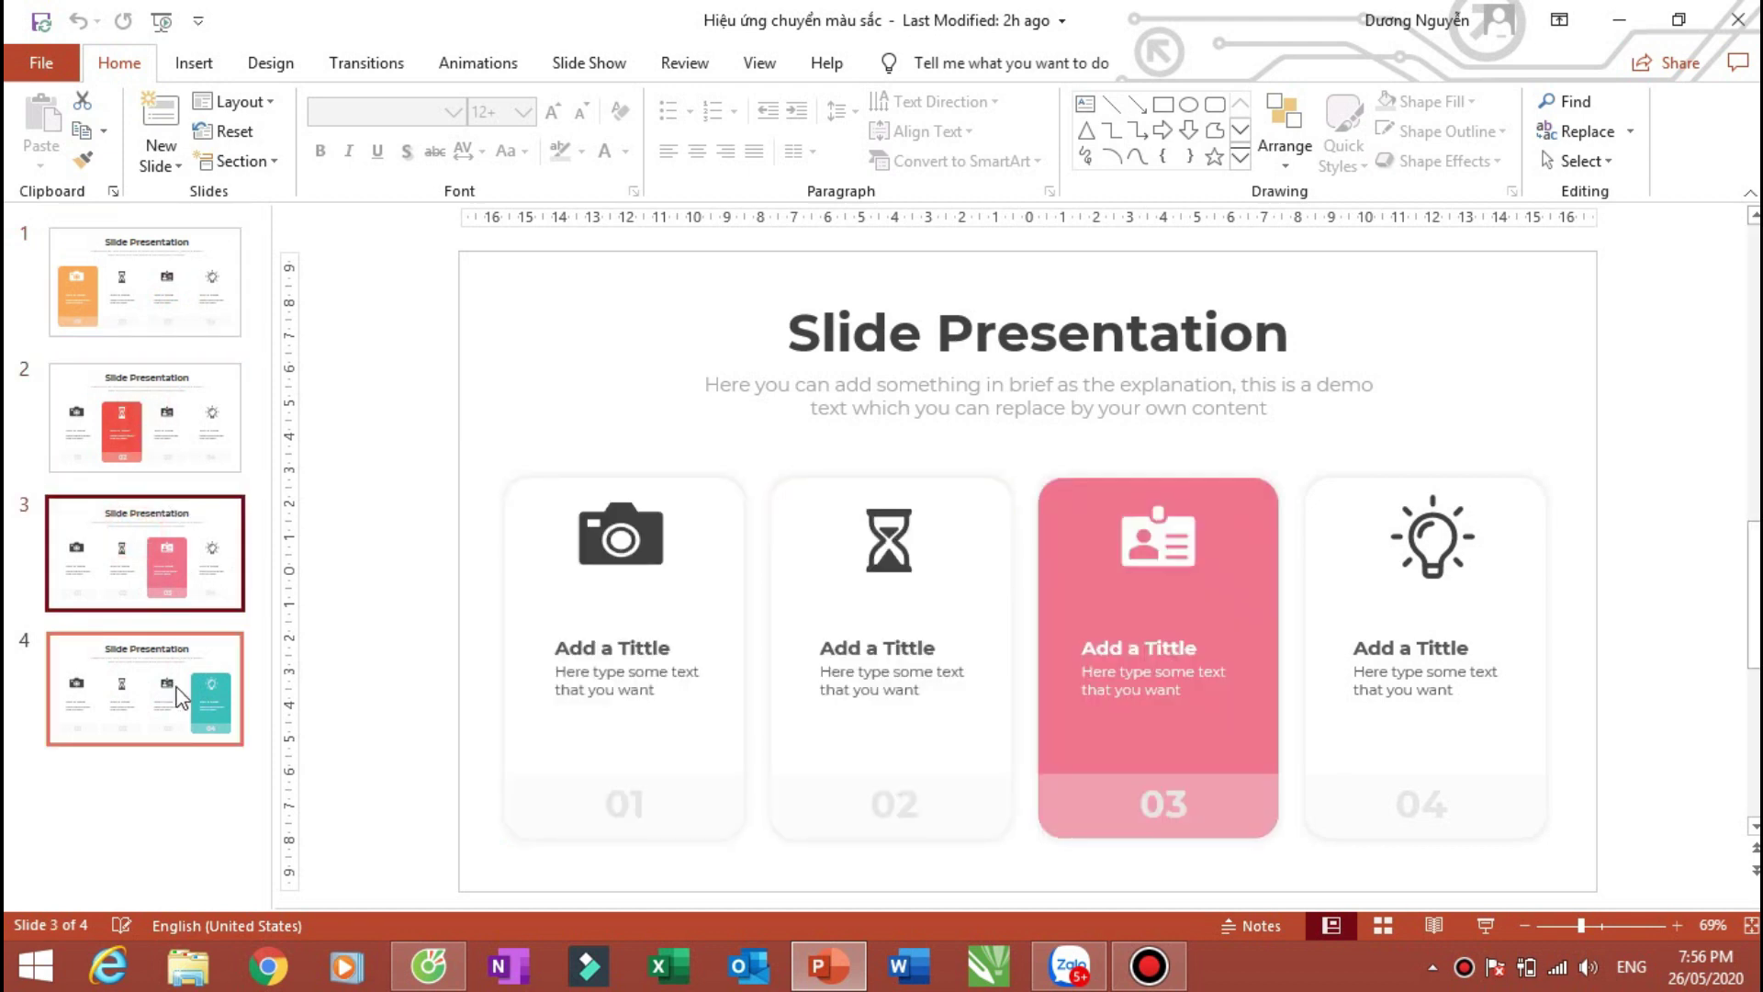
{"action": "left_click", "coordinate": [181, 699]}
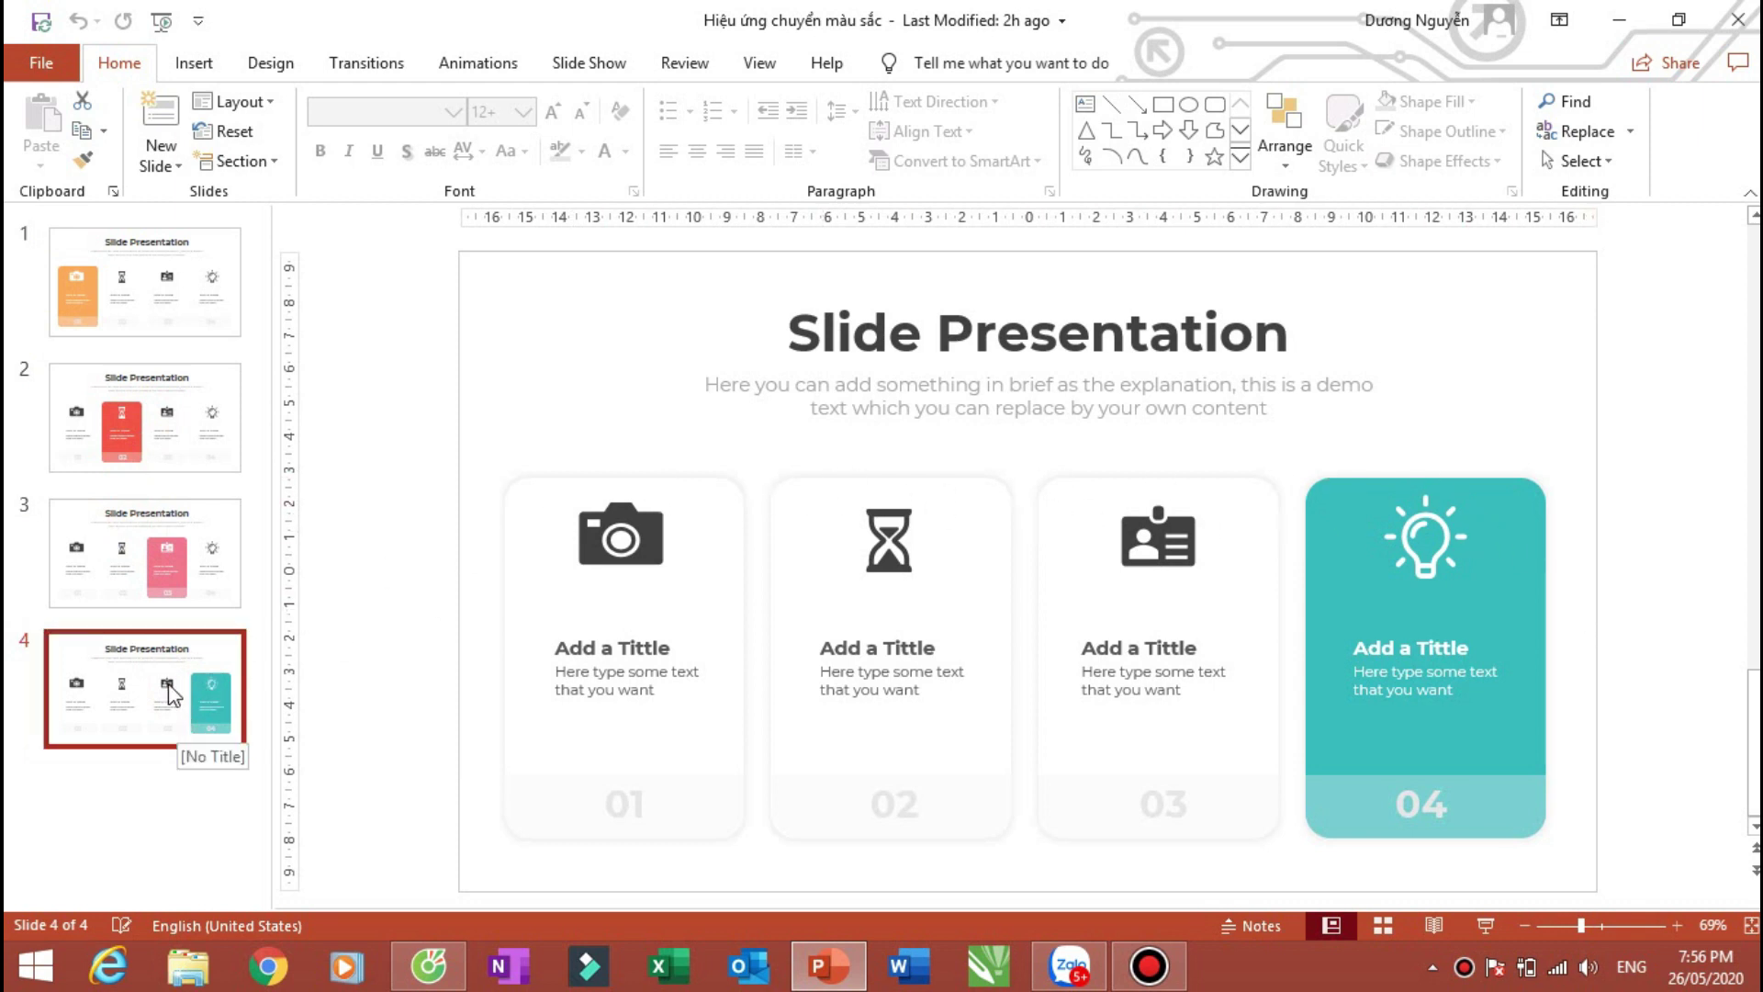
Step: Add a blank slide 5 after slide 4, checking slide 1's card layout
{"action": "left_click", "coordinate": [162, 164]}
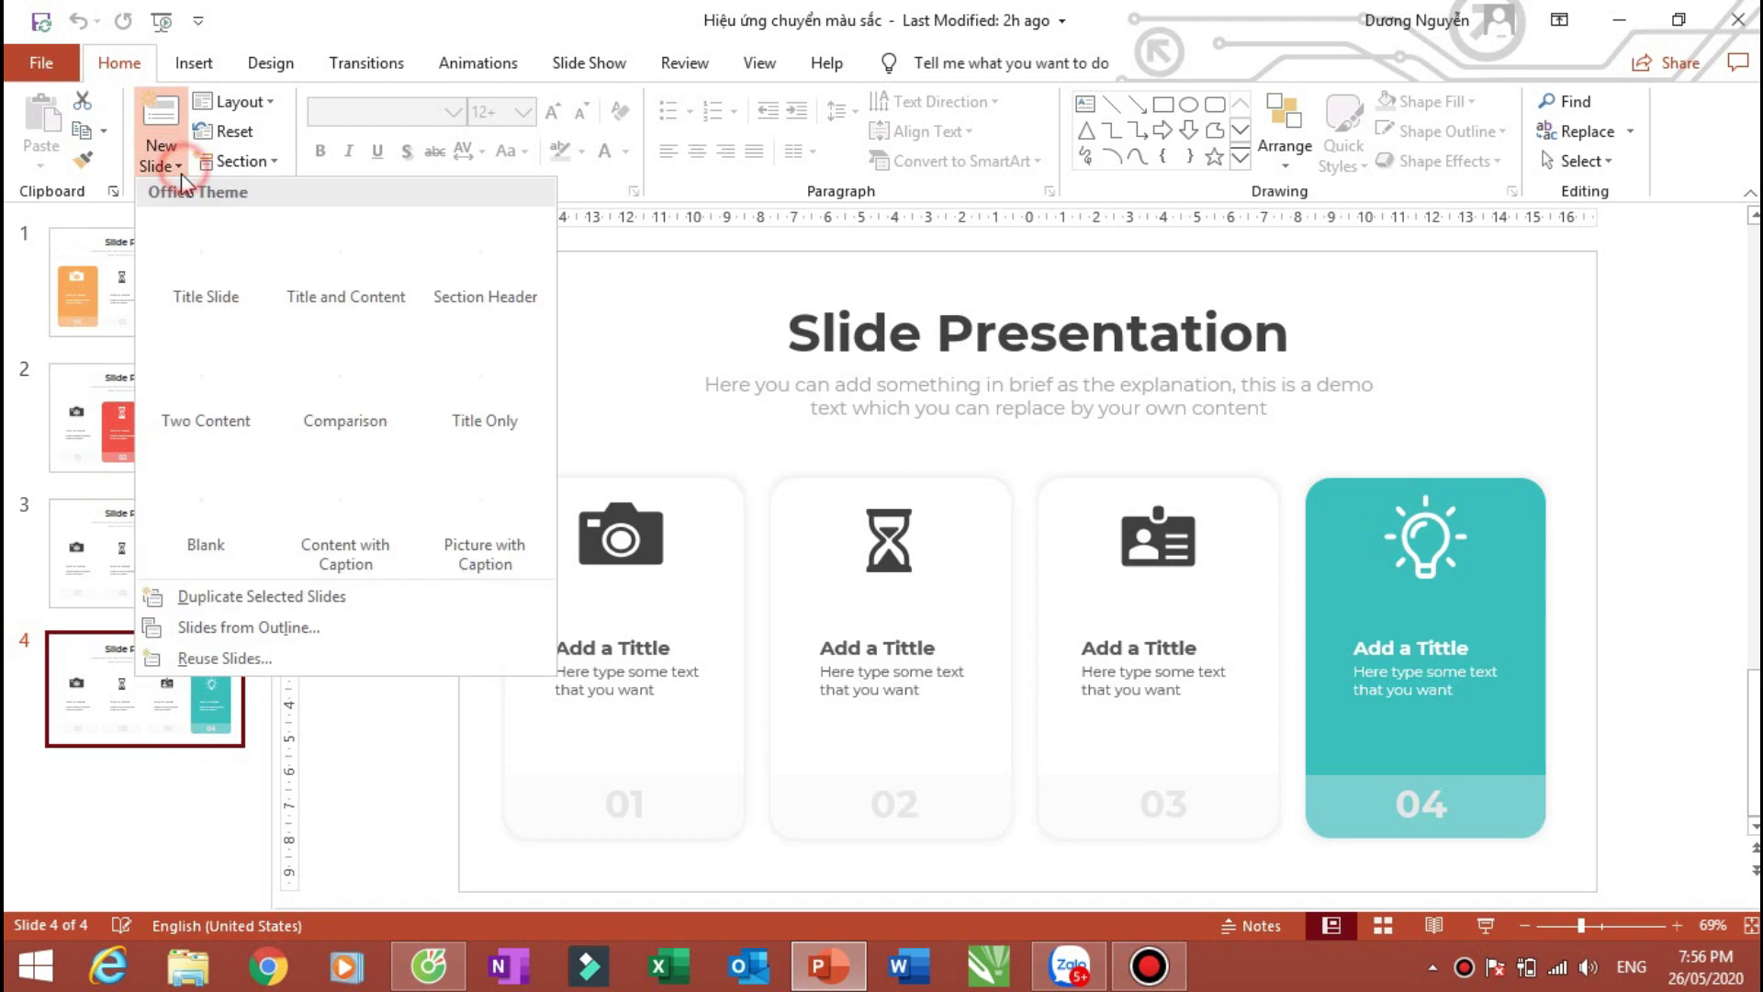
{"action": "left_click", "coordinate": [213, 502]}
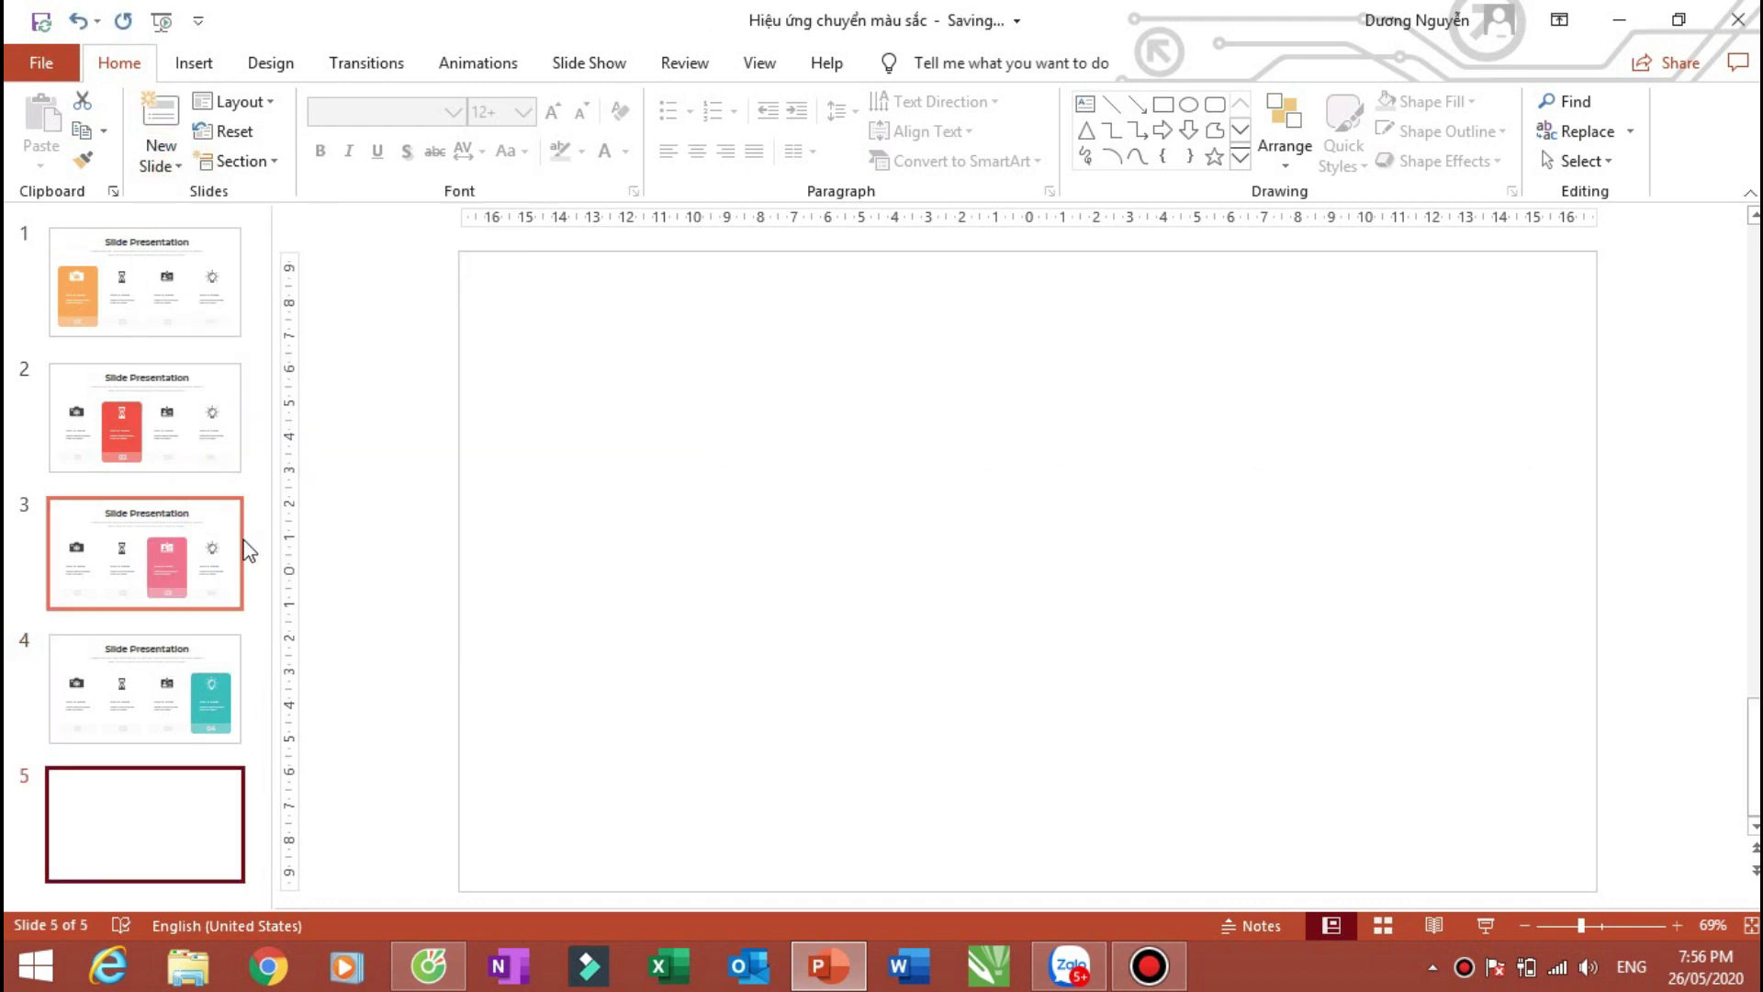
{"action": "left_click", "coordinate": [130, 280]}
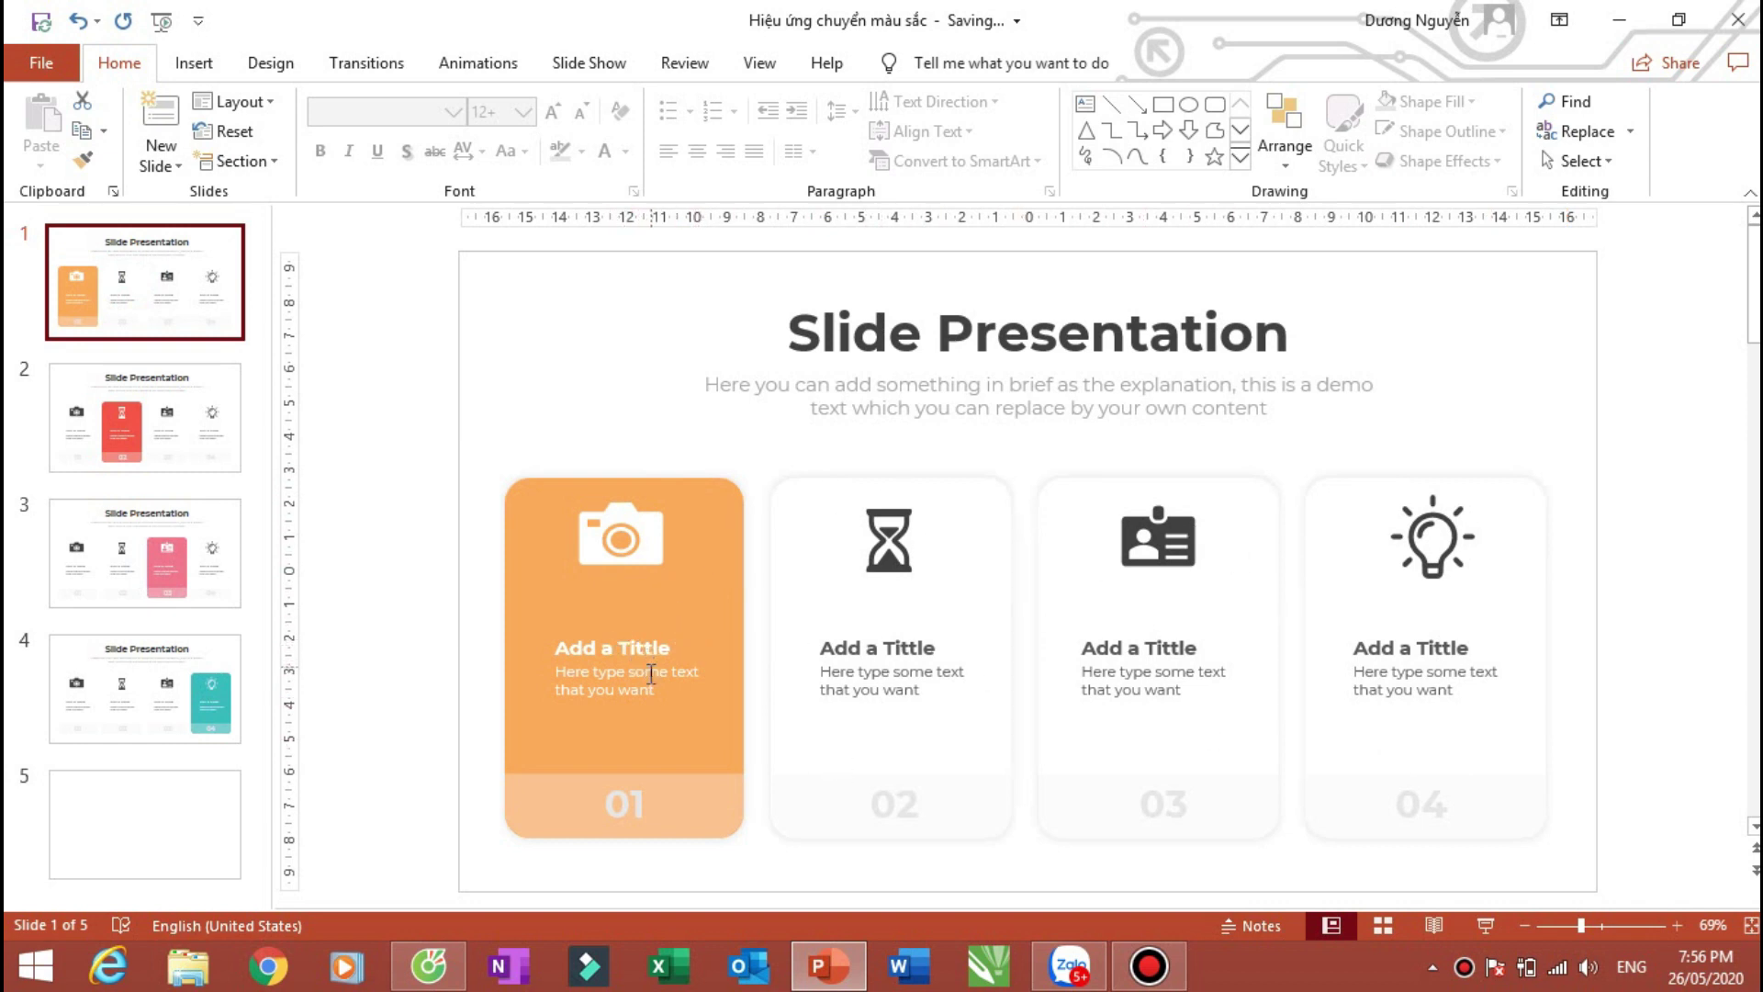
{"action": "left_click", "coordinate": [193, 831]}
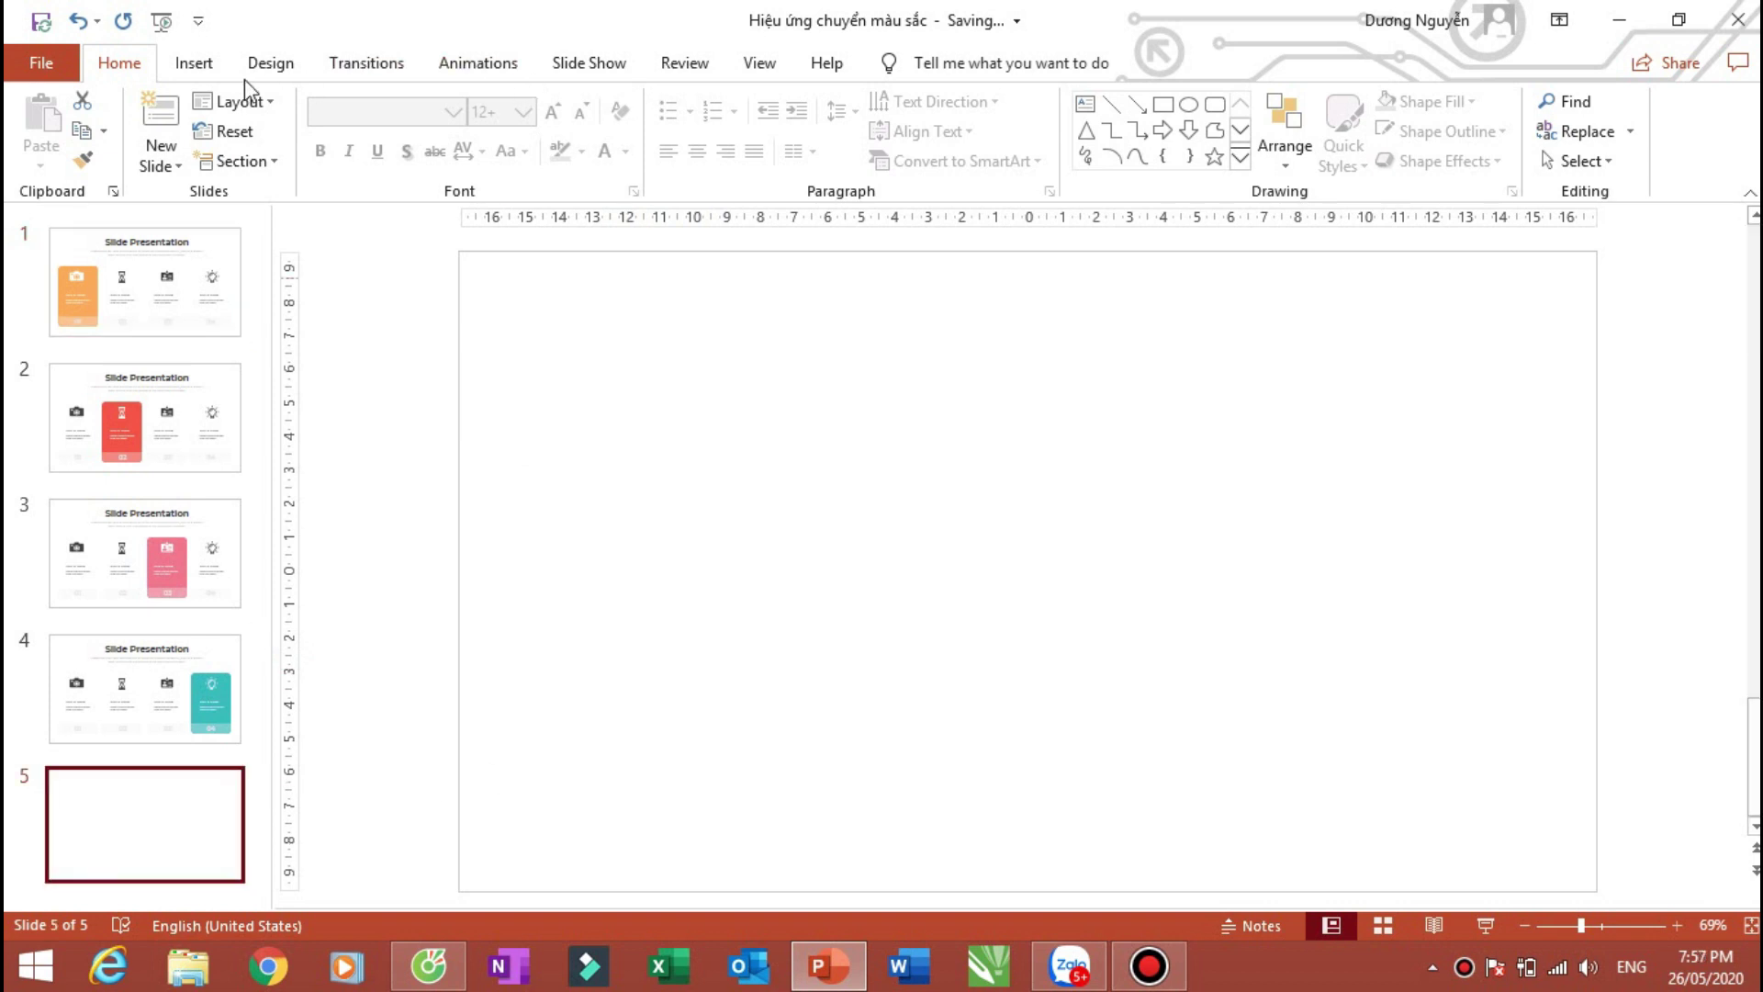
Step: Draw a tall blue rectangle on slide 5's left side and square off its corners
{"action": "left_click", "coordinate": [194, 63]}
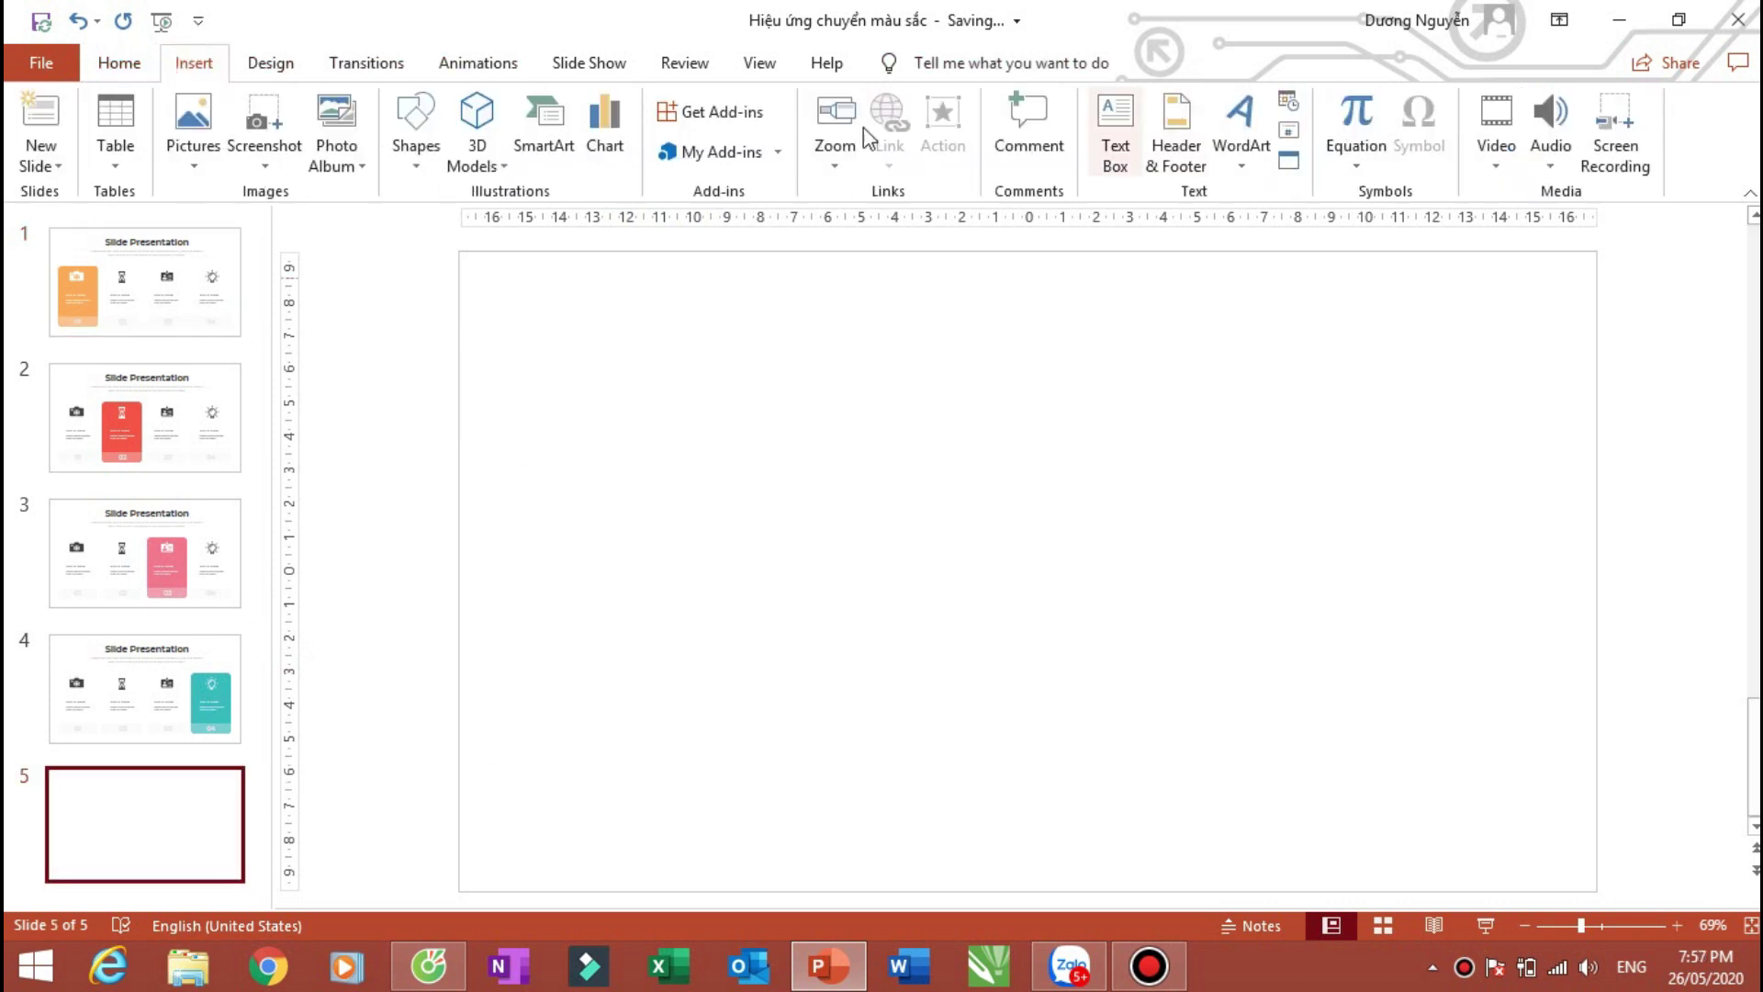
{"action": "left_click", "coordinate": [412, 166]}
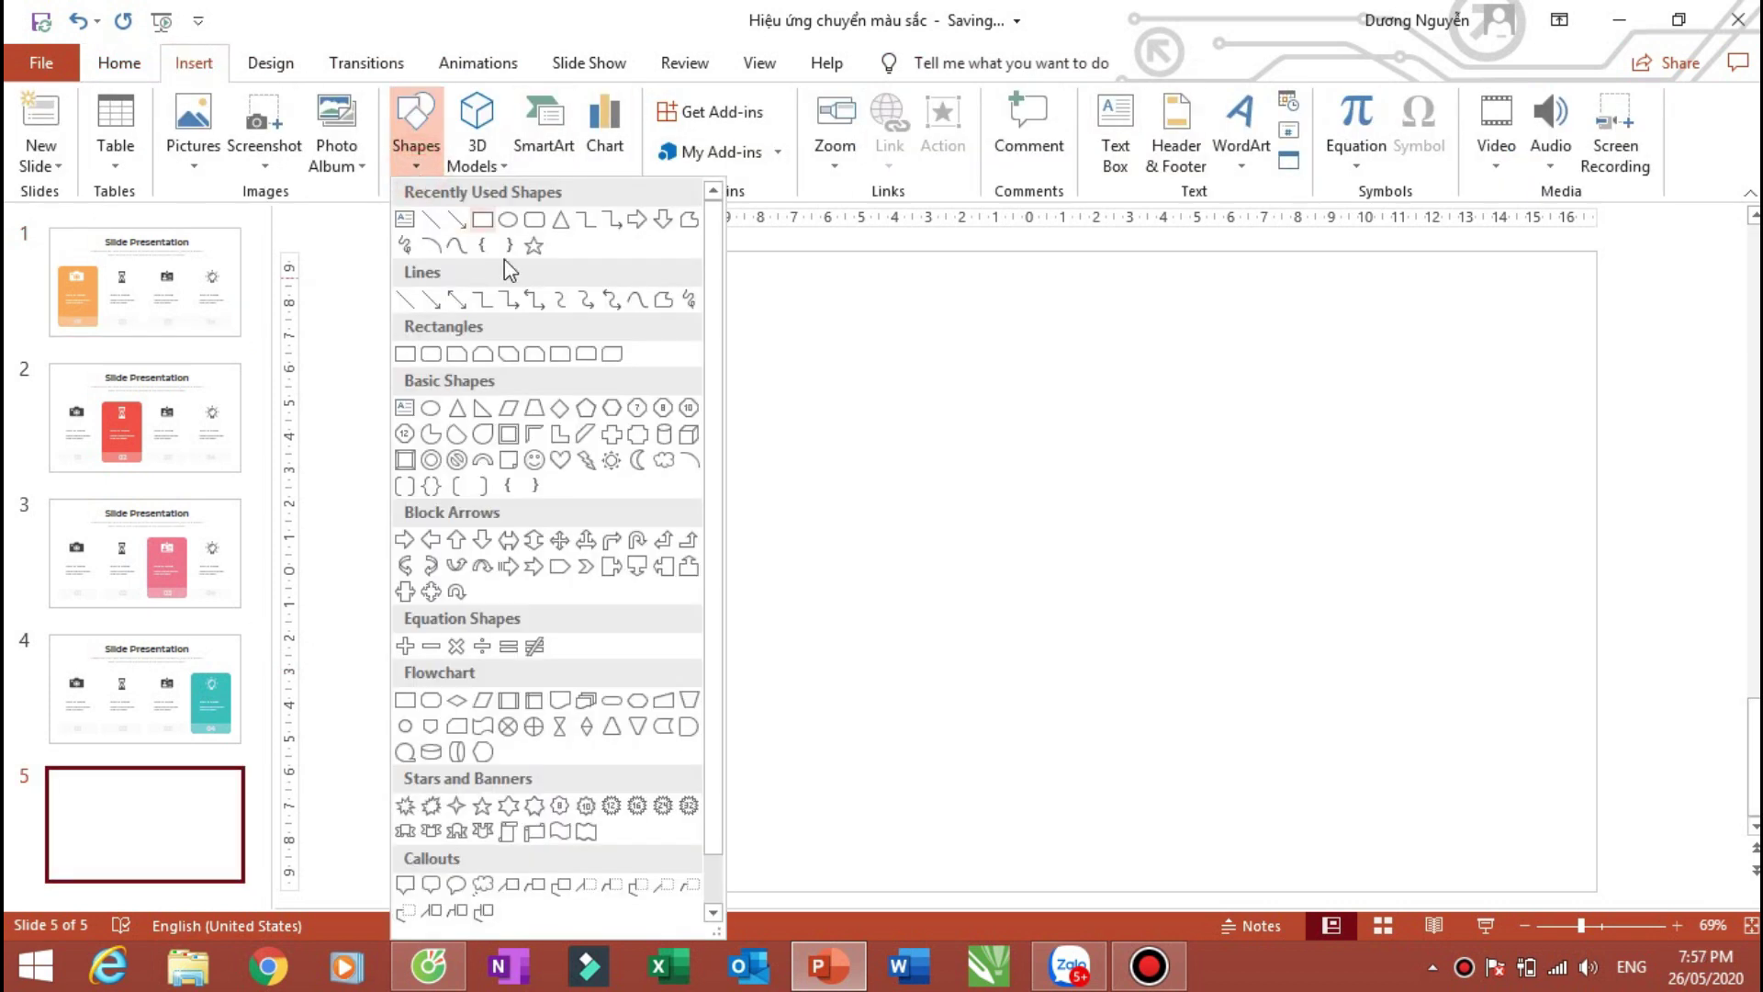
{"action": "left_click", "coordinate": [533, 220]}
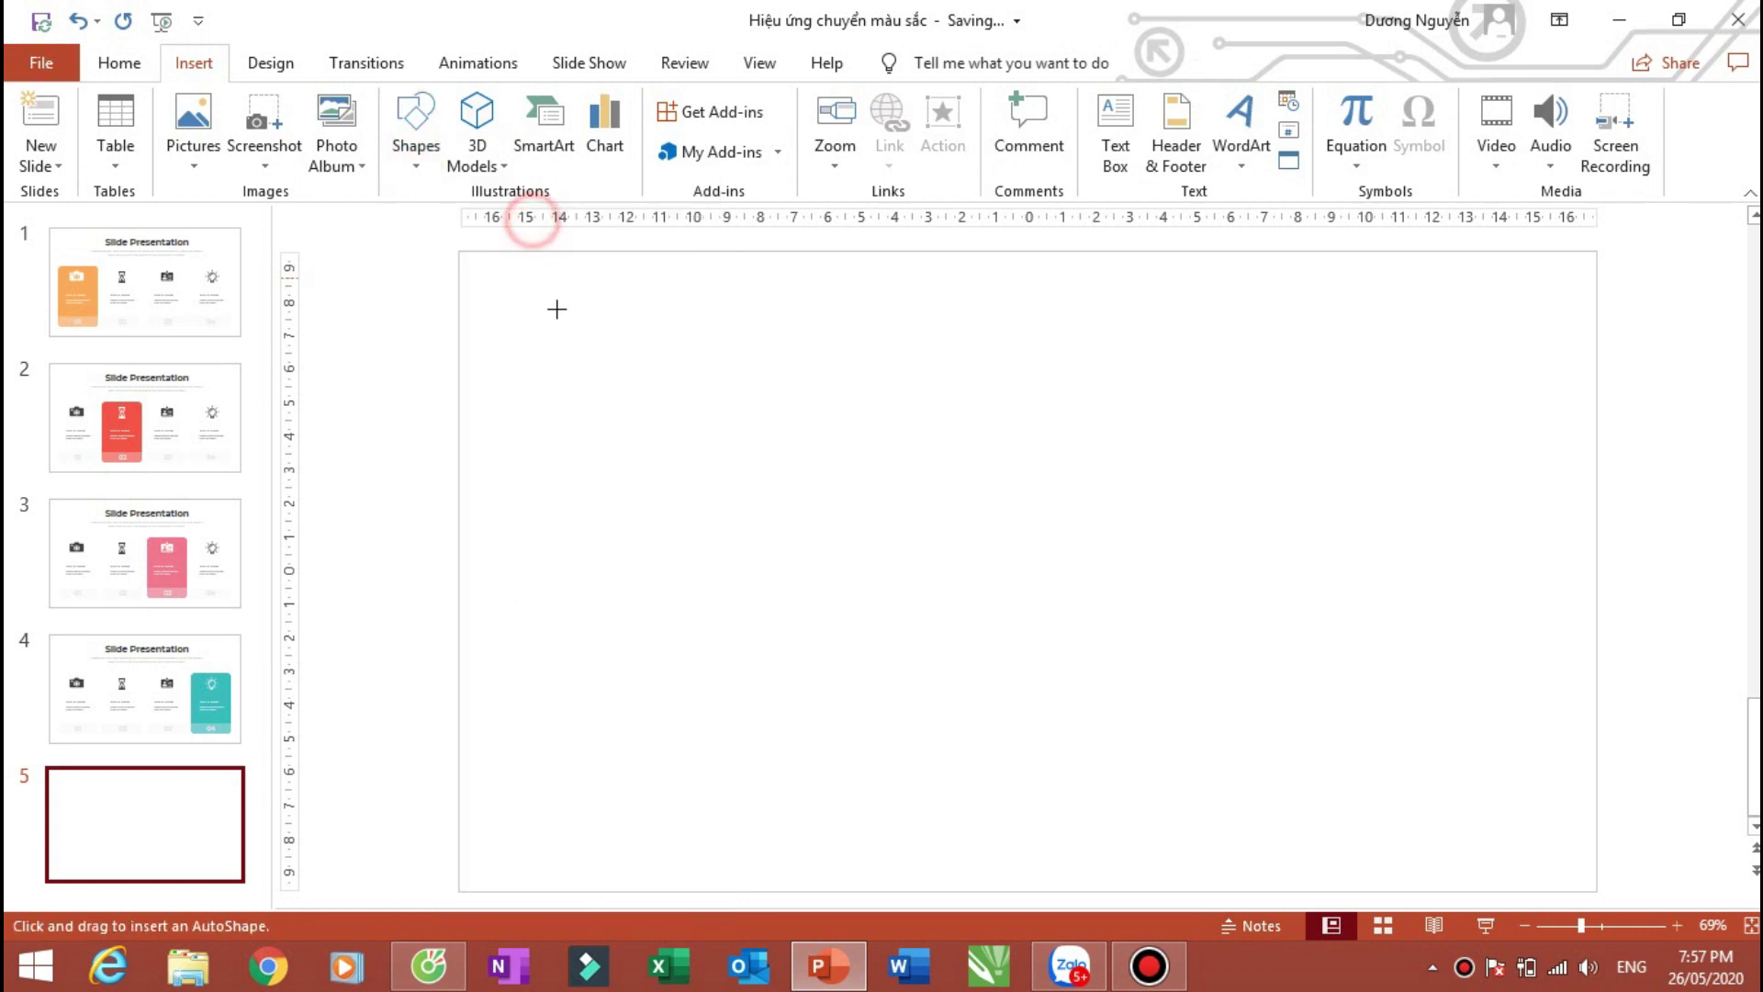
{"action": "left_click_drag", "start_coordinate": [554, 485], "coordinate": [774, 821]}
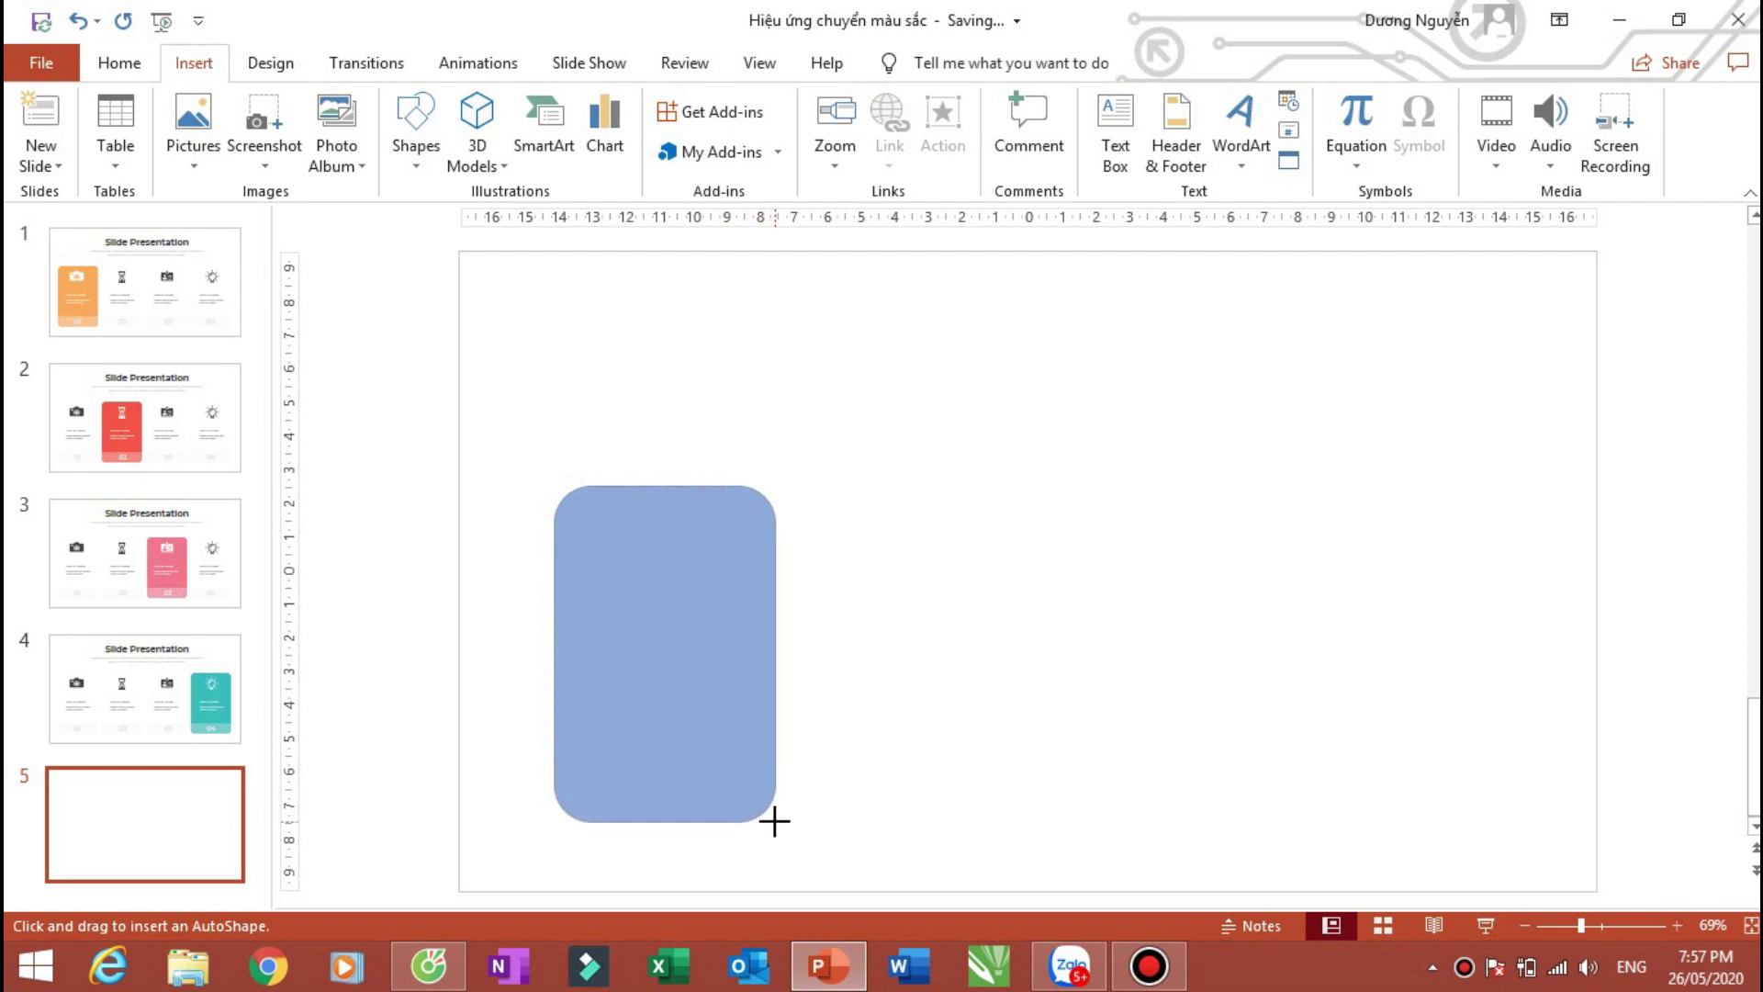
{"action": "left_click_drag", "start_coordinate": [660, 621], "coordinate": [627, 621]}
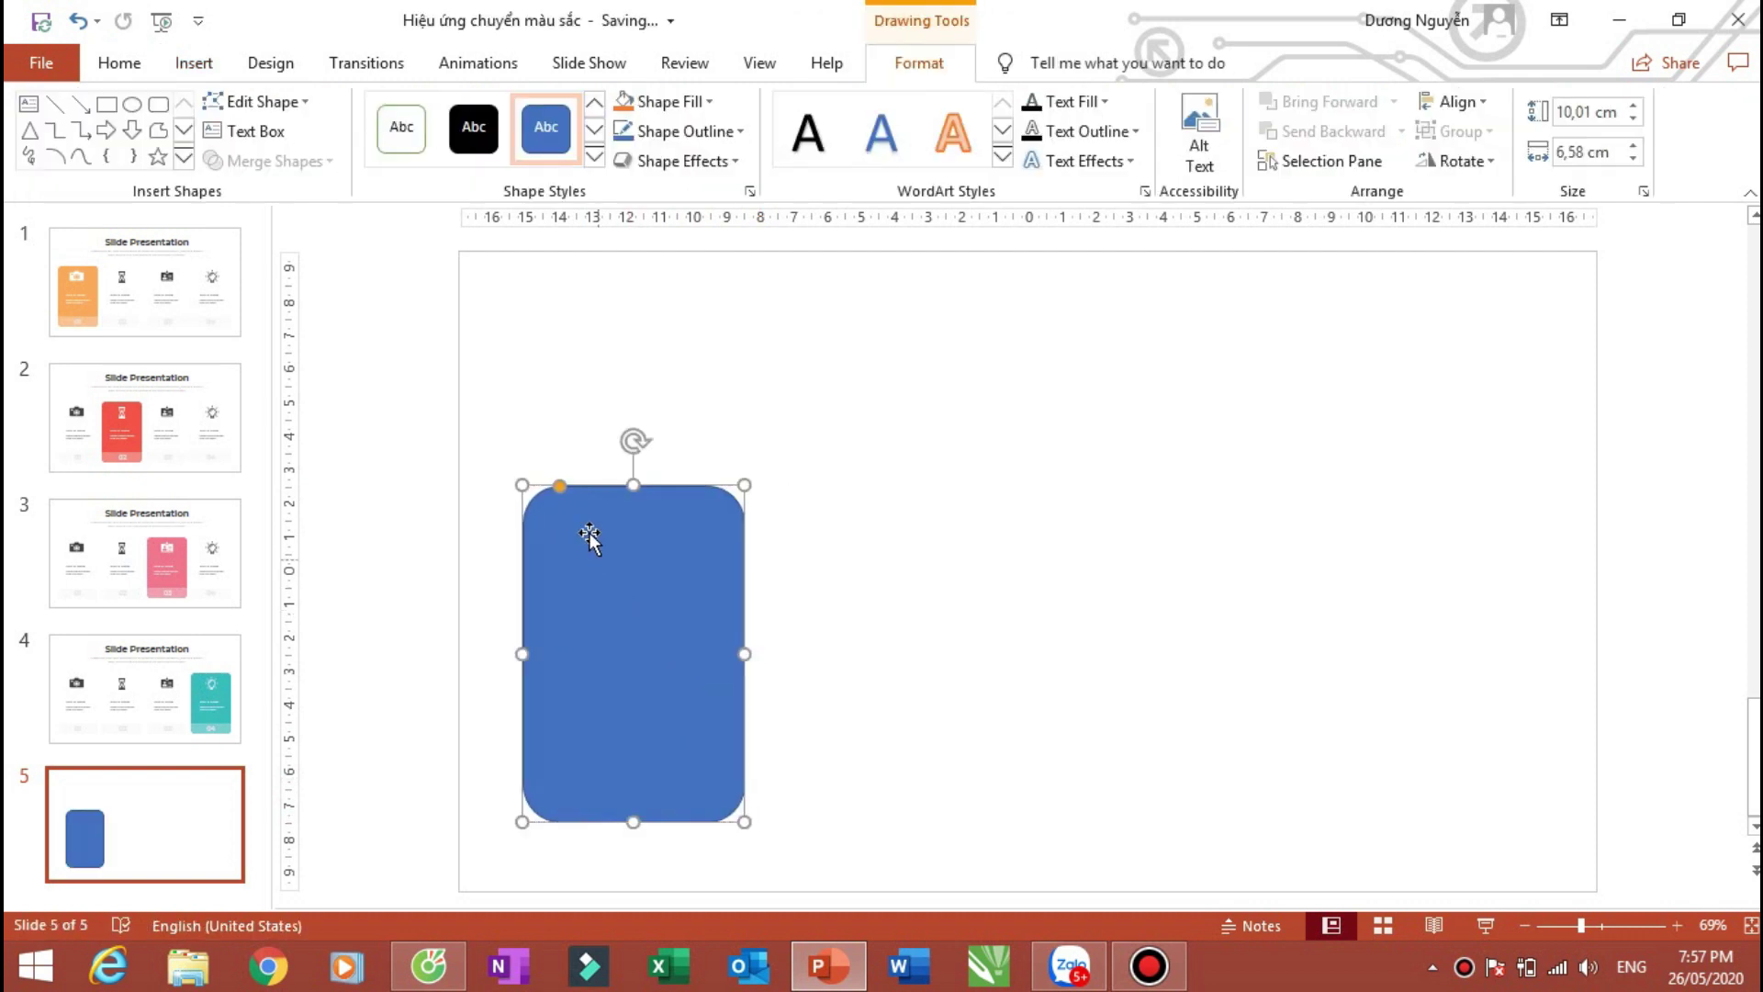
{"action": "left_click_drag", "start_coordinate": [561, 488], "coordinate": [534, 485]}
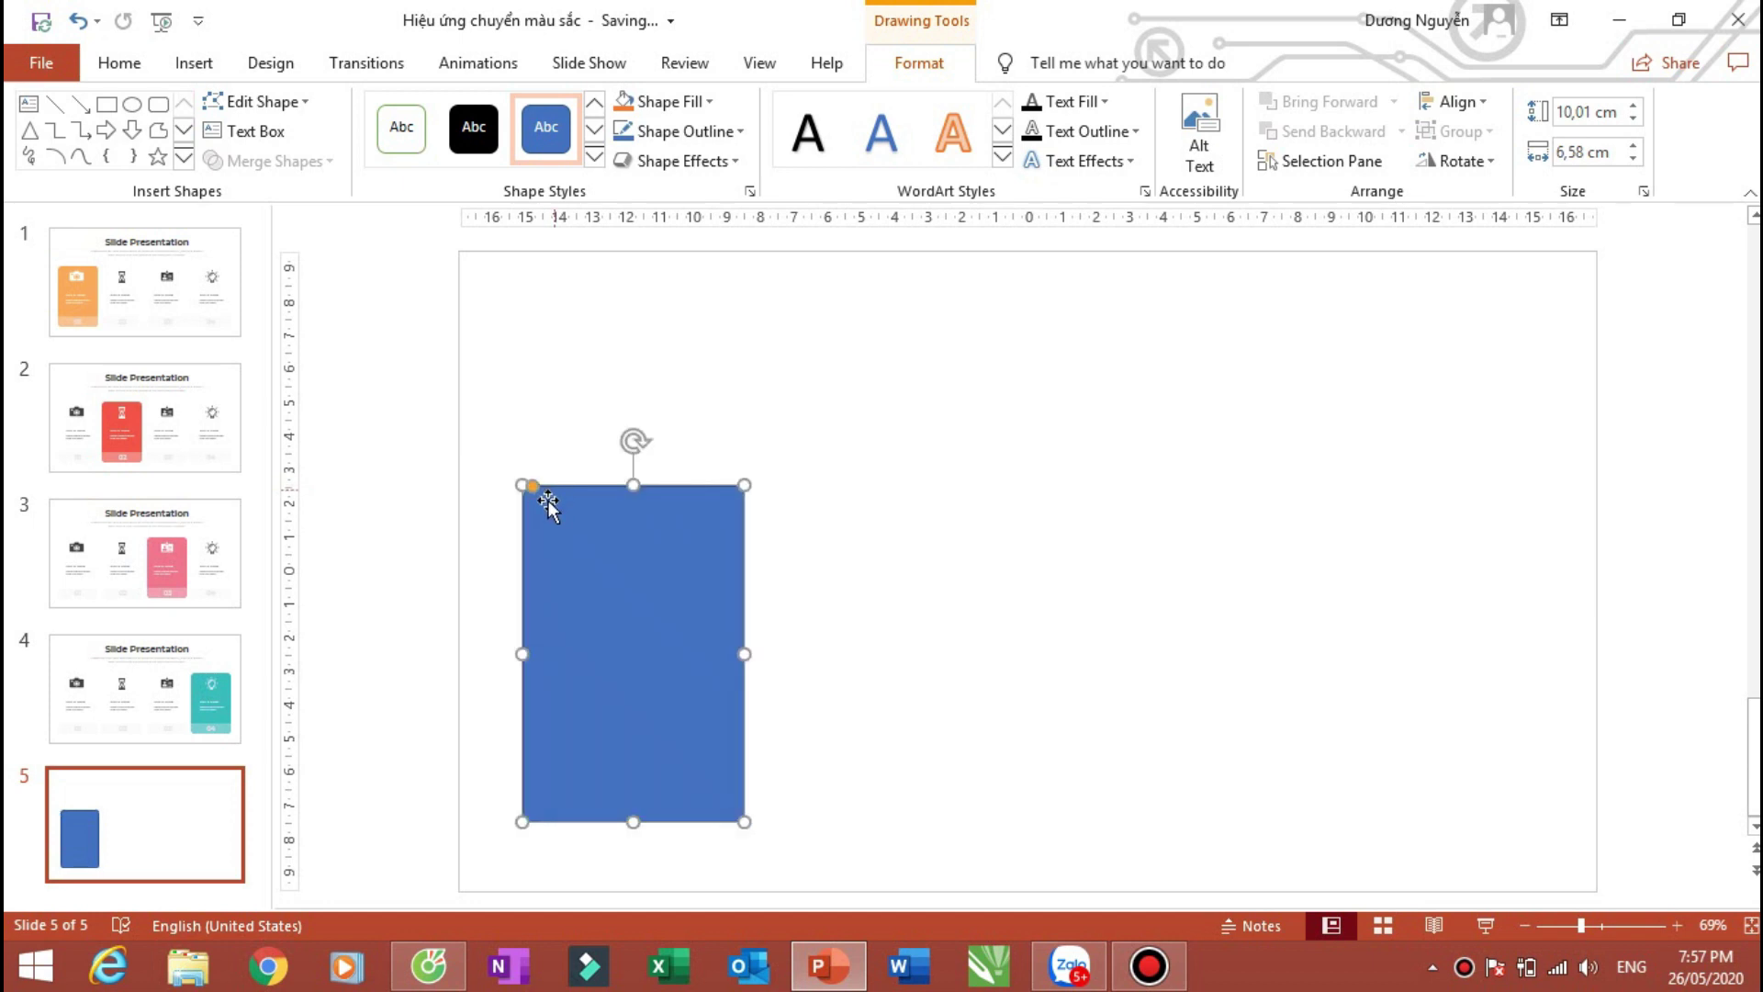
Step: Fill the slide 5 rectangle with white and remove its outline
{"action": "left_click", "coordinate": [684, 103]}
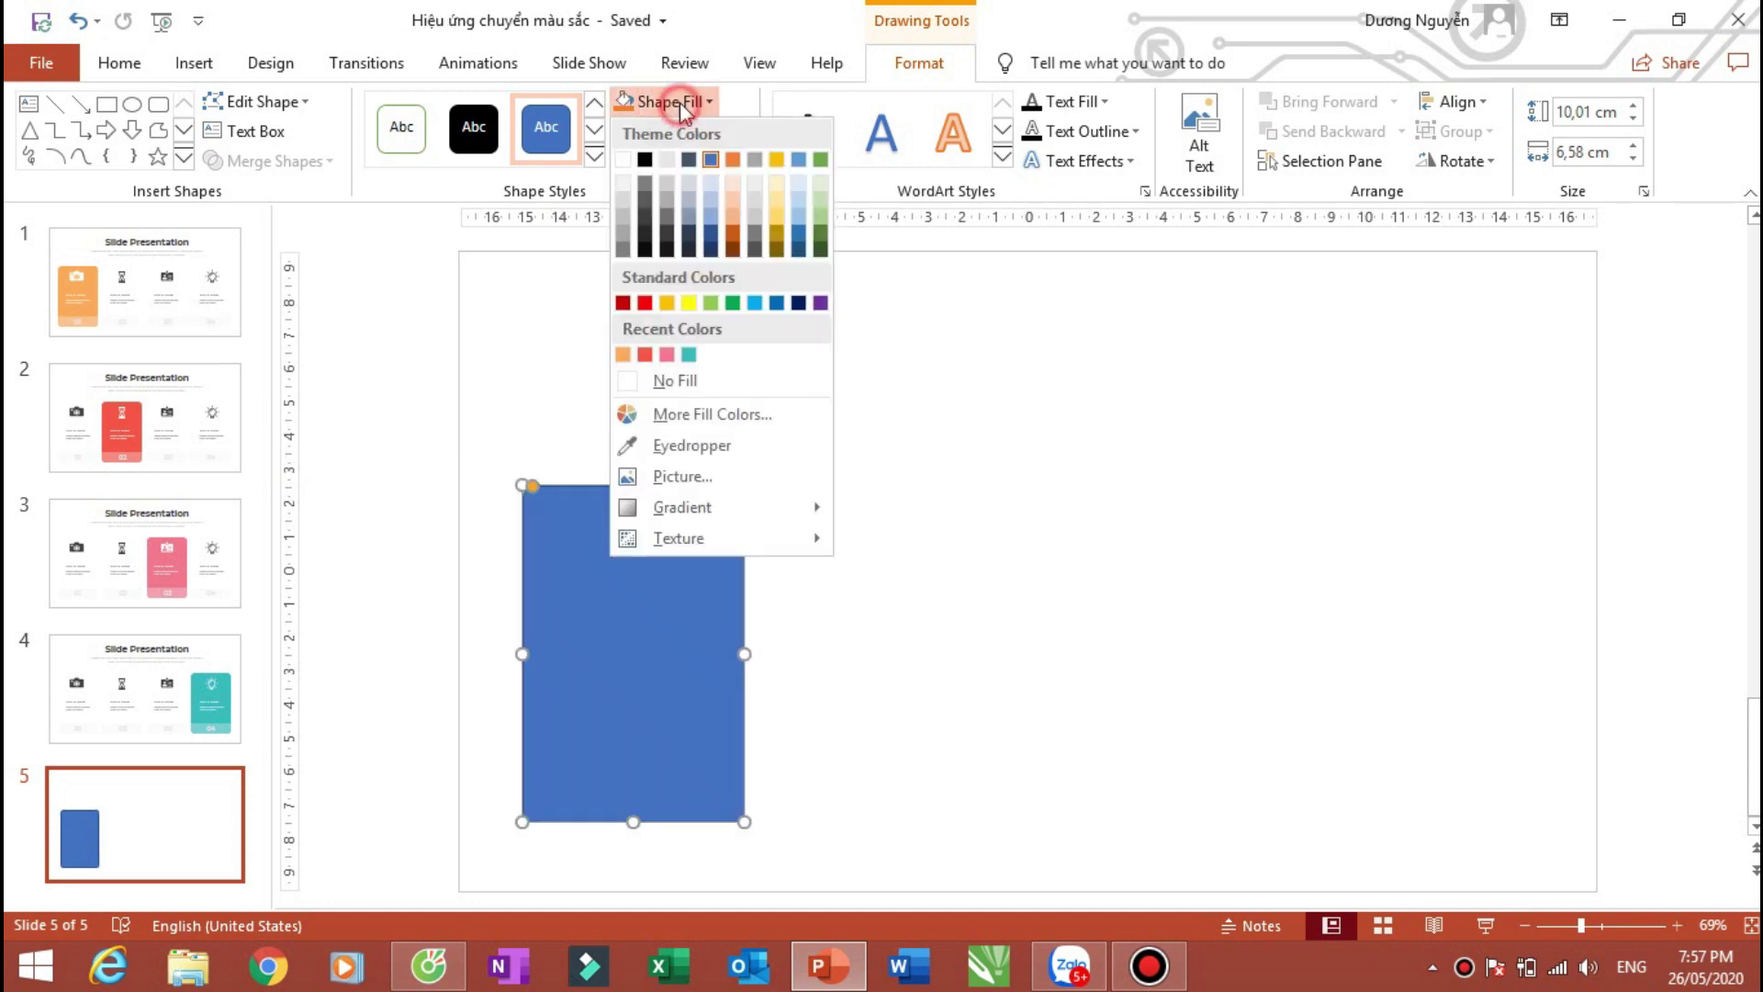
{"action": "left_click", "coordinate": [625, 158]}
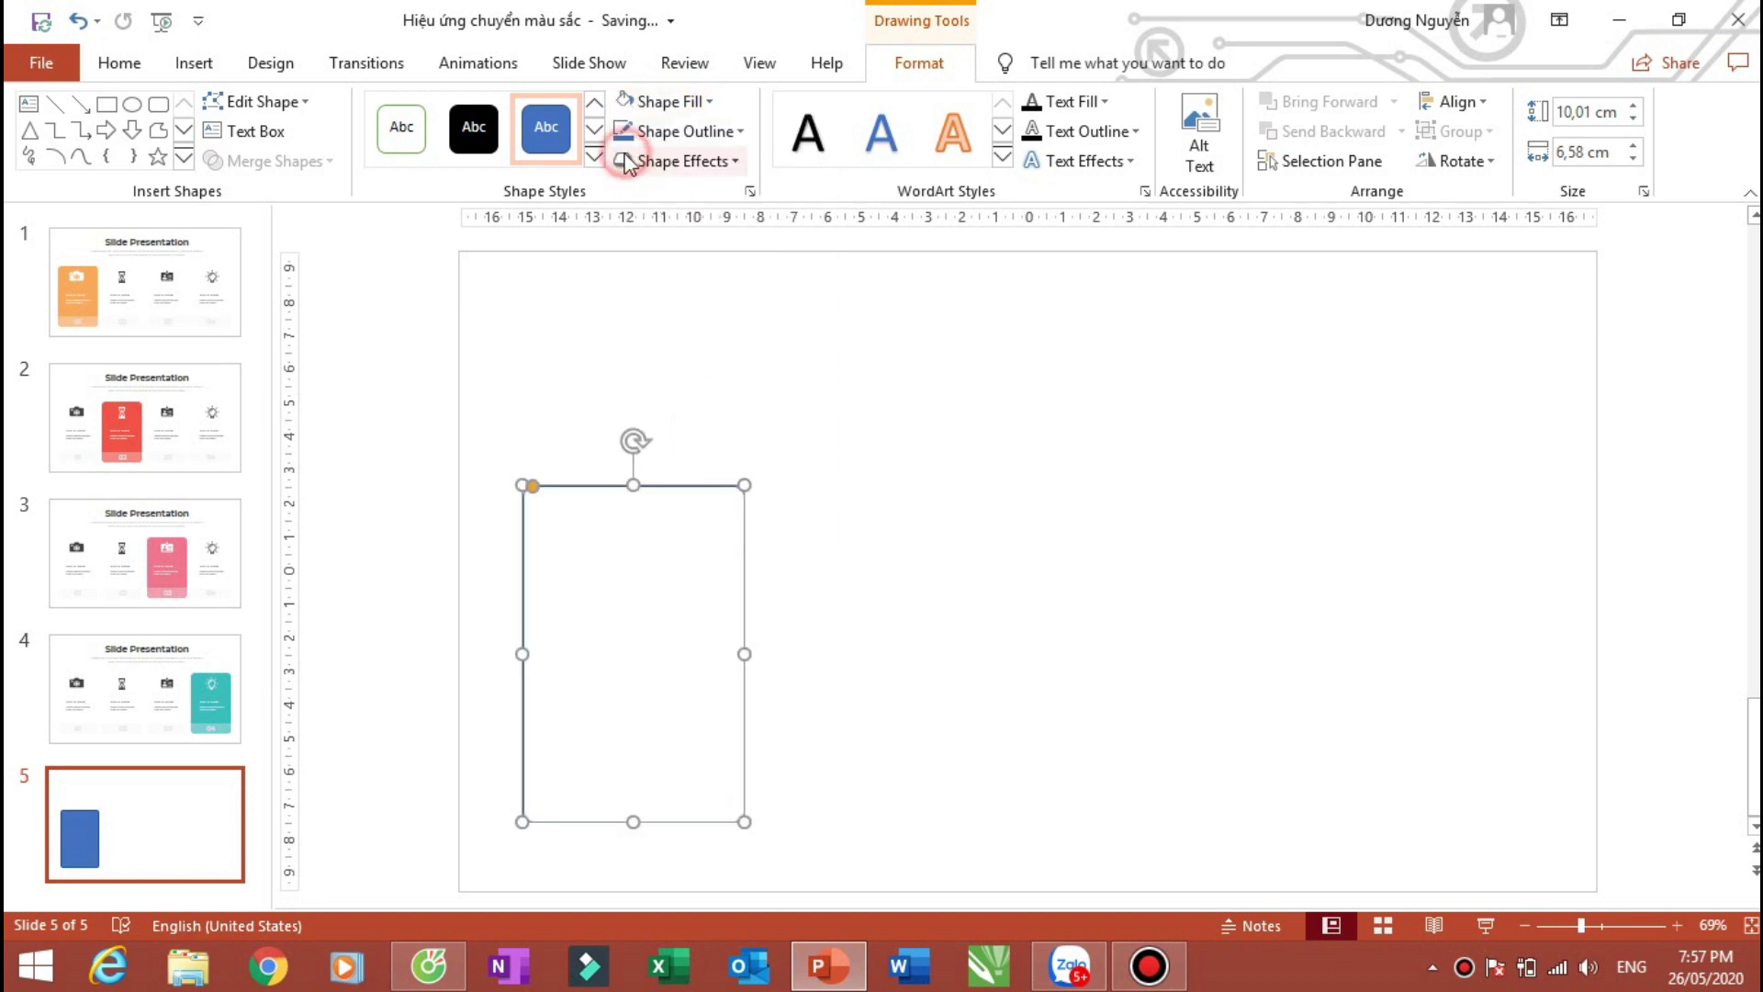
{"action": "left_click", "coordinate": [675, 136]}
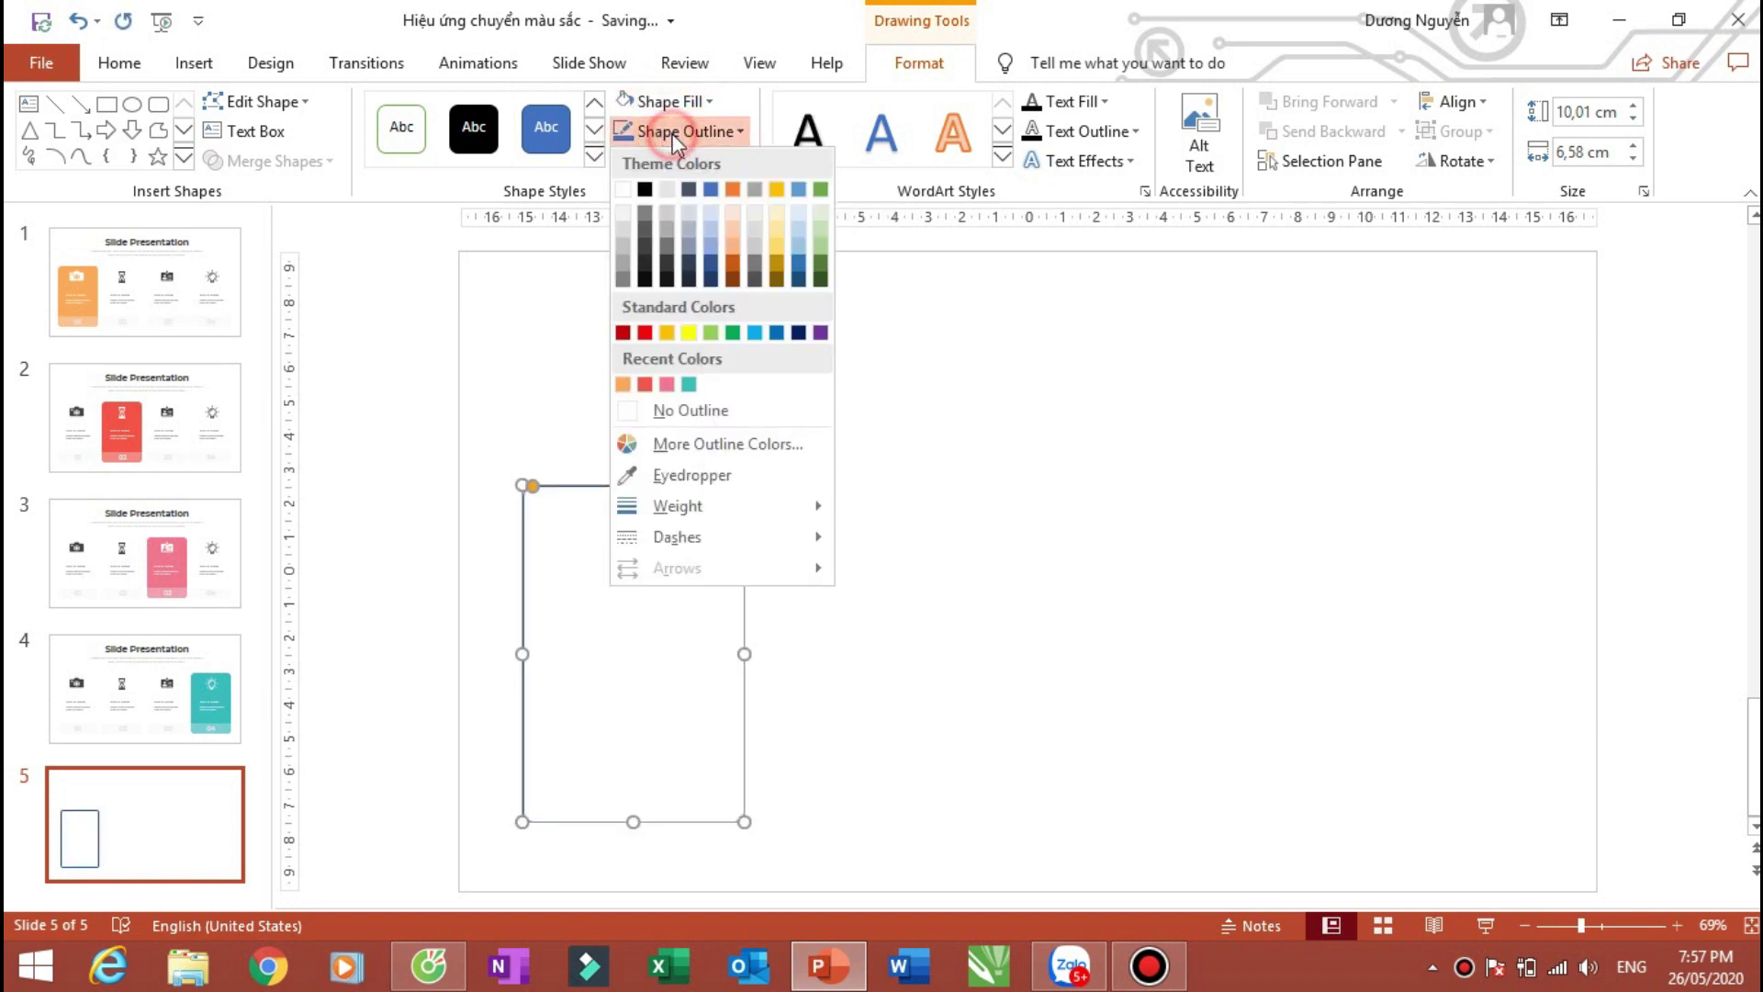
{"action": "left_click", "coordinate": [682, 412]}
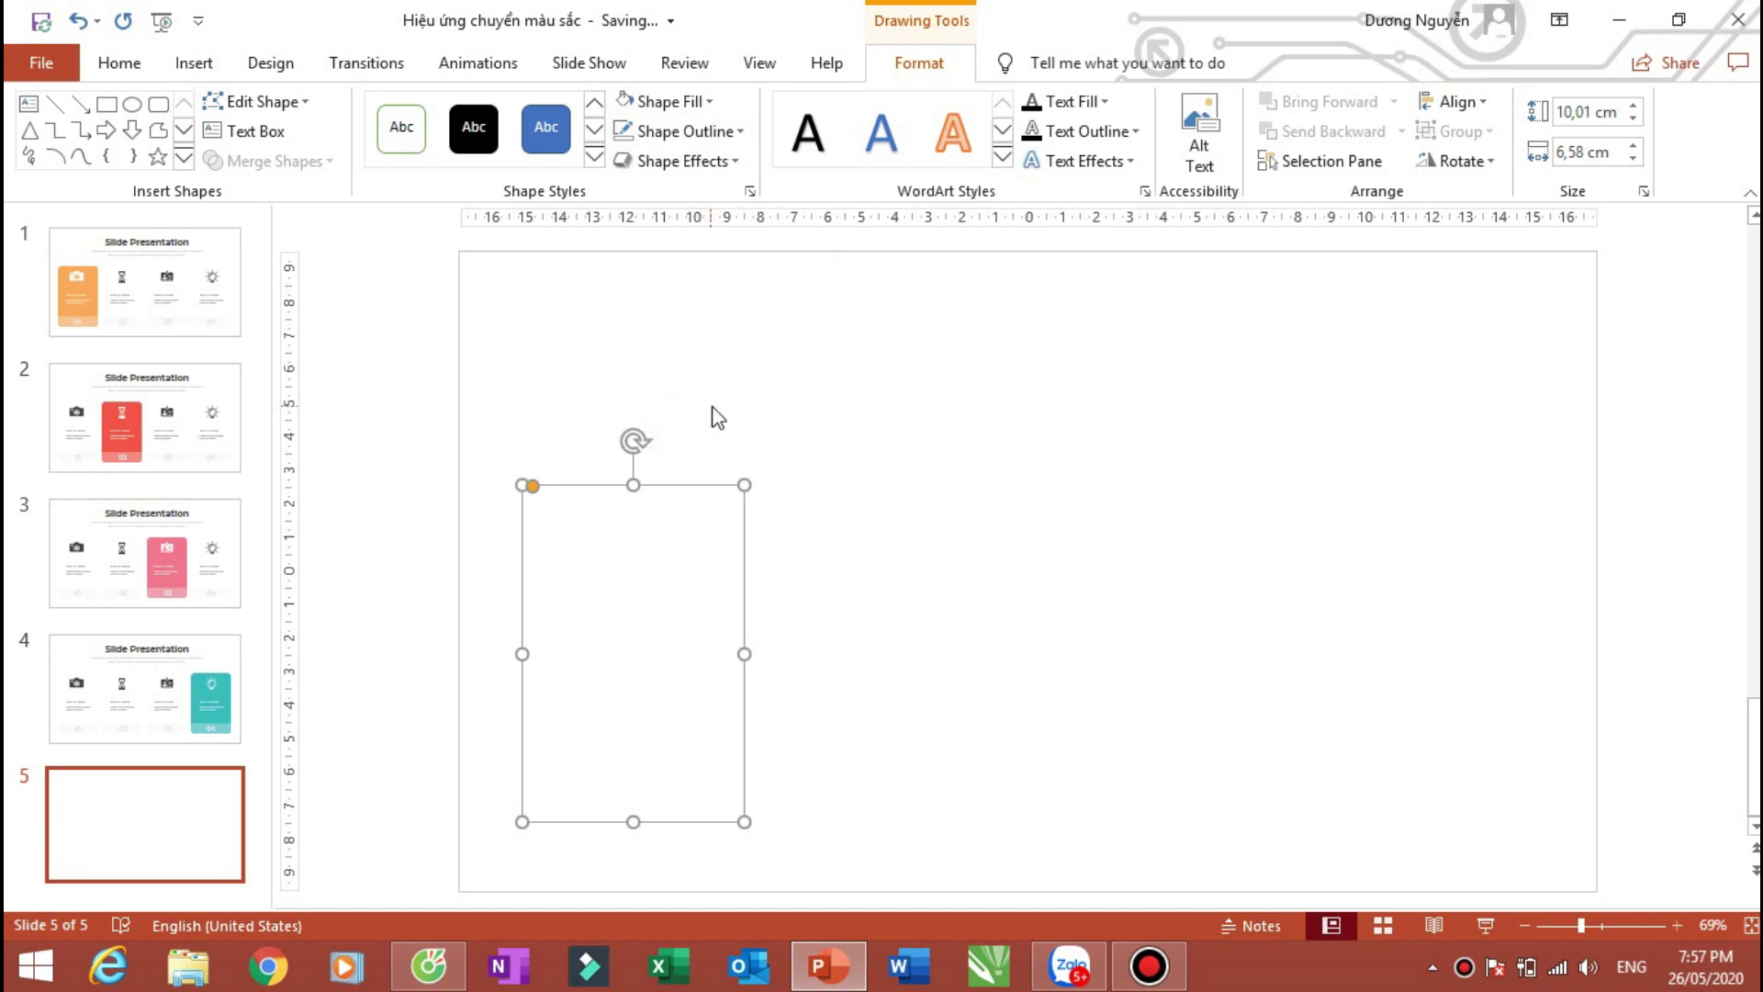
{"action": "left_click", "coordinate": [867, 404]}
{"action": "left_click", "coordinate": [670, 614]}
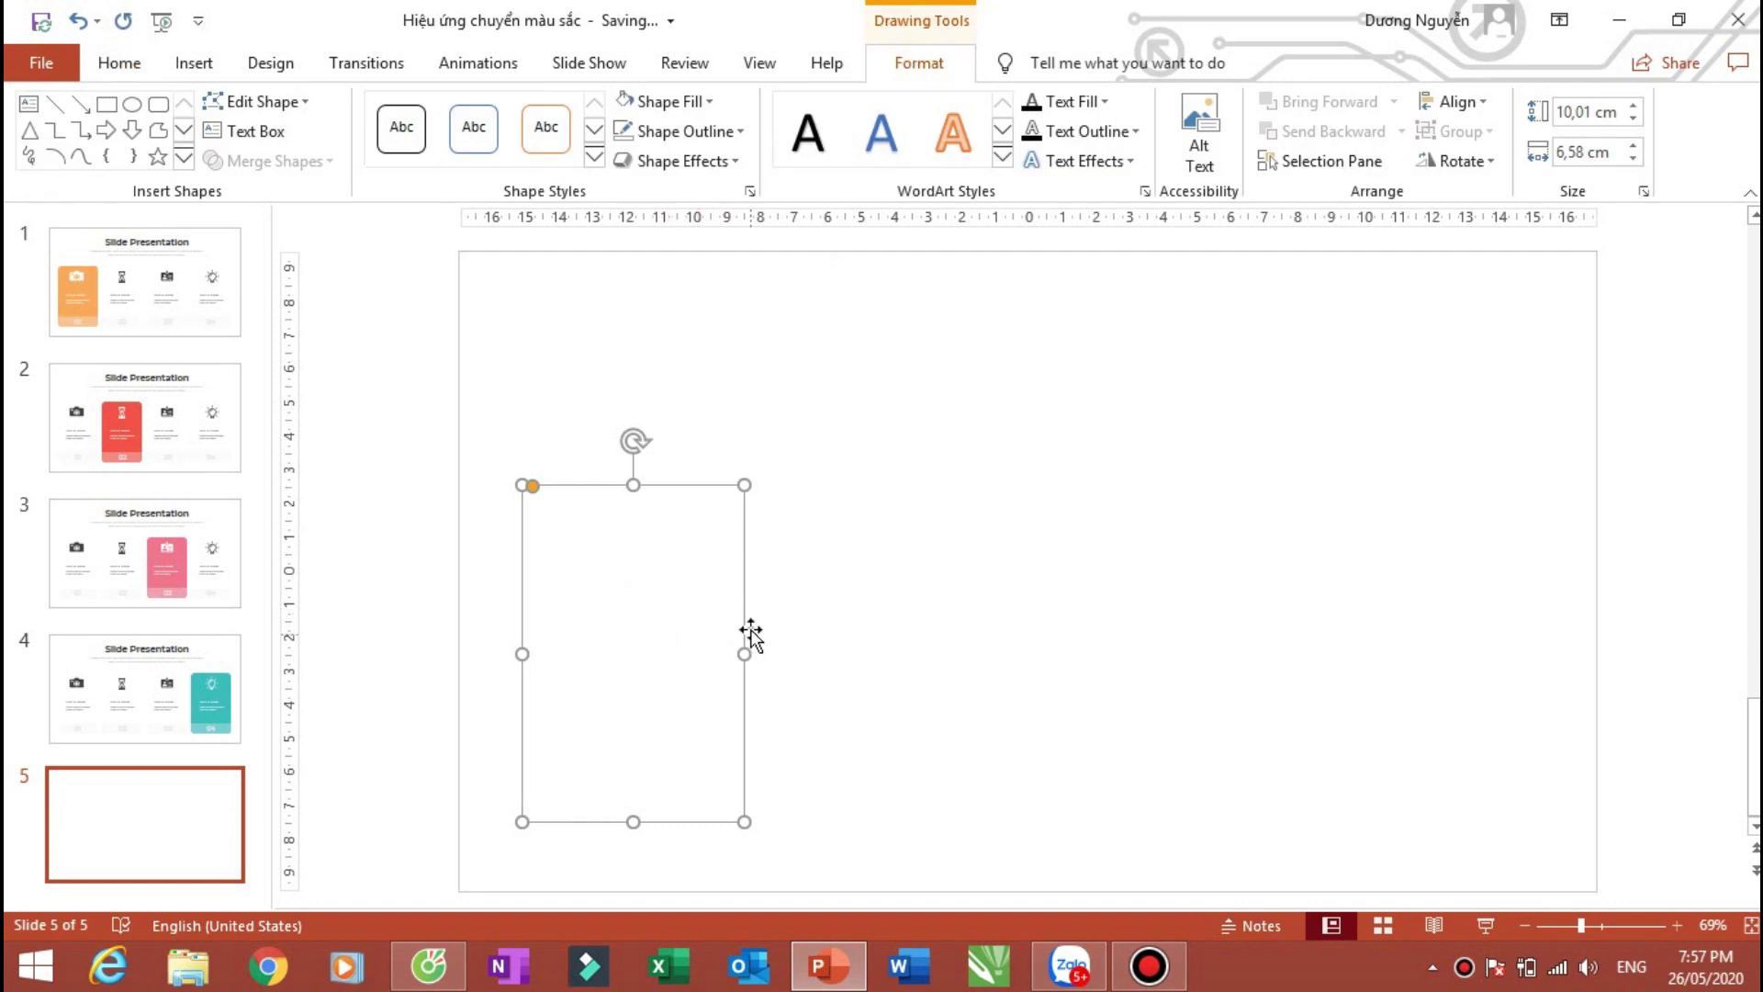
{"action": "left_click", "coordinate": [736, 165]}
{"action": "mouse_move", "coordinate": [695, 210]}
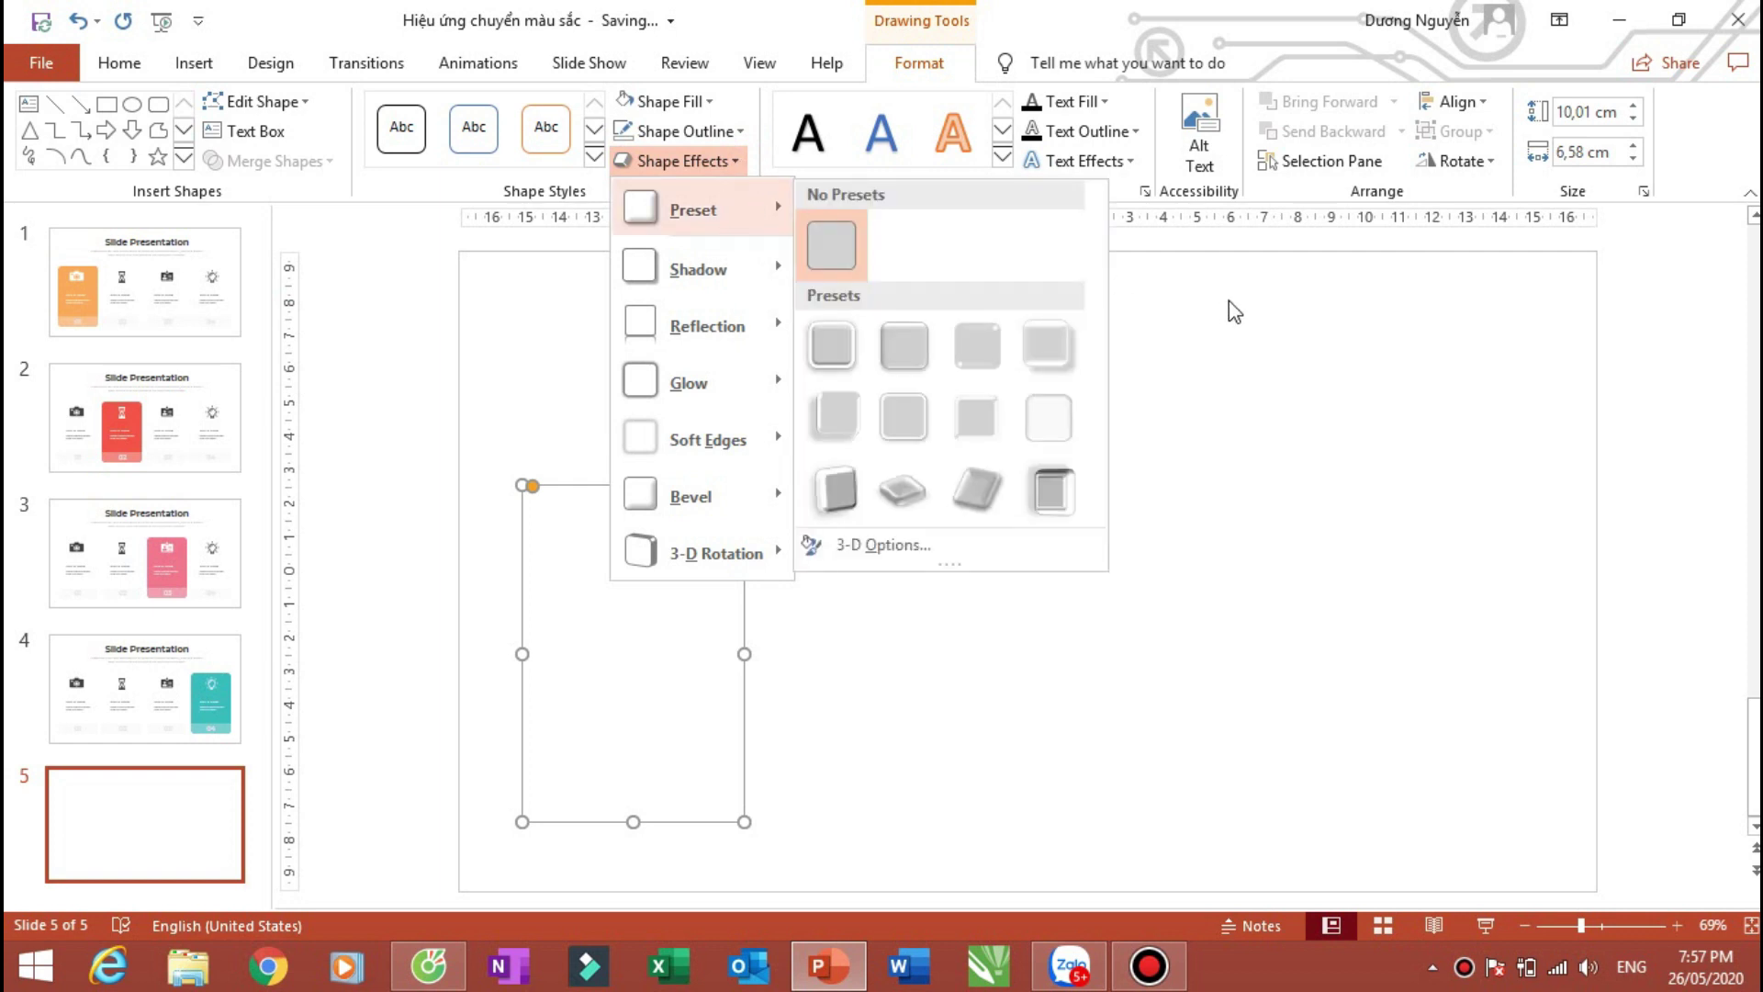
Step: Give the card a shadow with 88% transparency and 102% size
{"action": "left_click", "coordinate": [1229, 301]}
{"action": "left_click", "coordinate": [751, 192]}
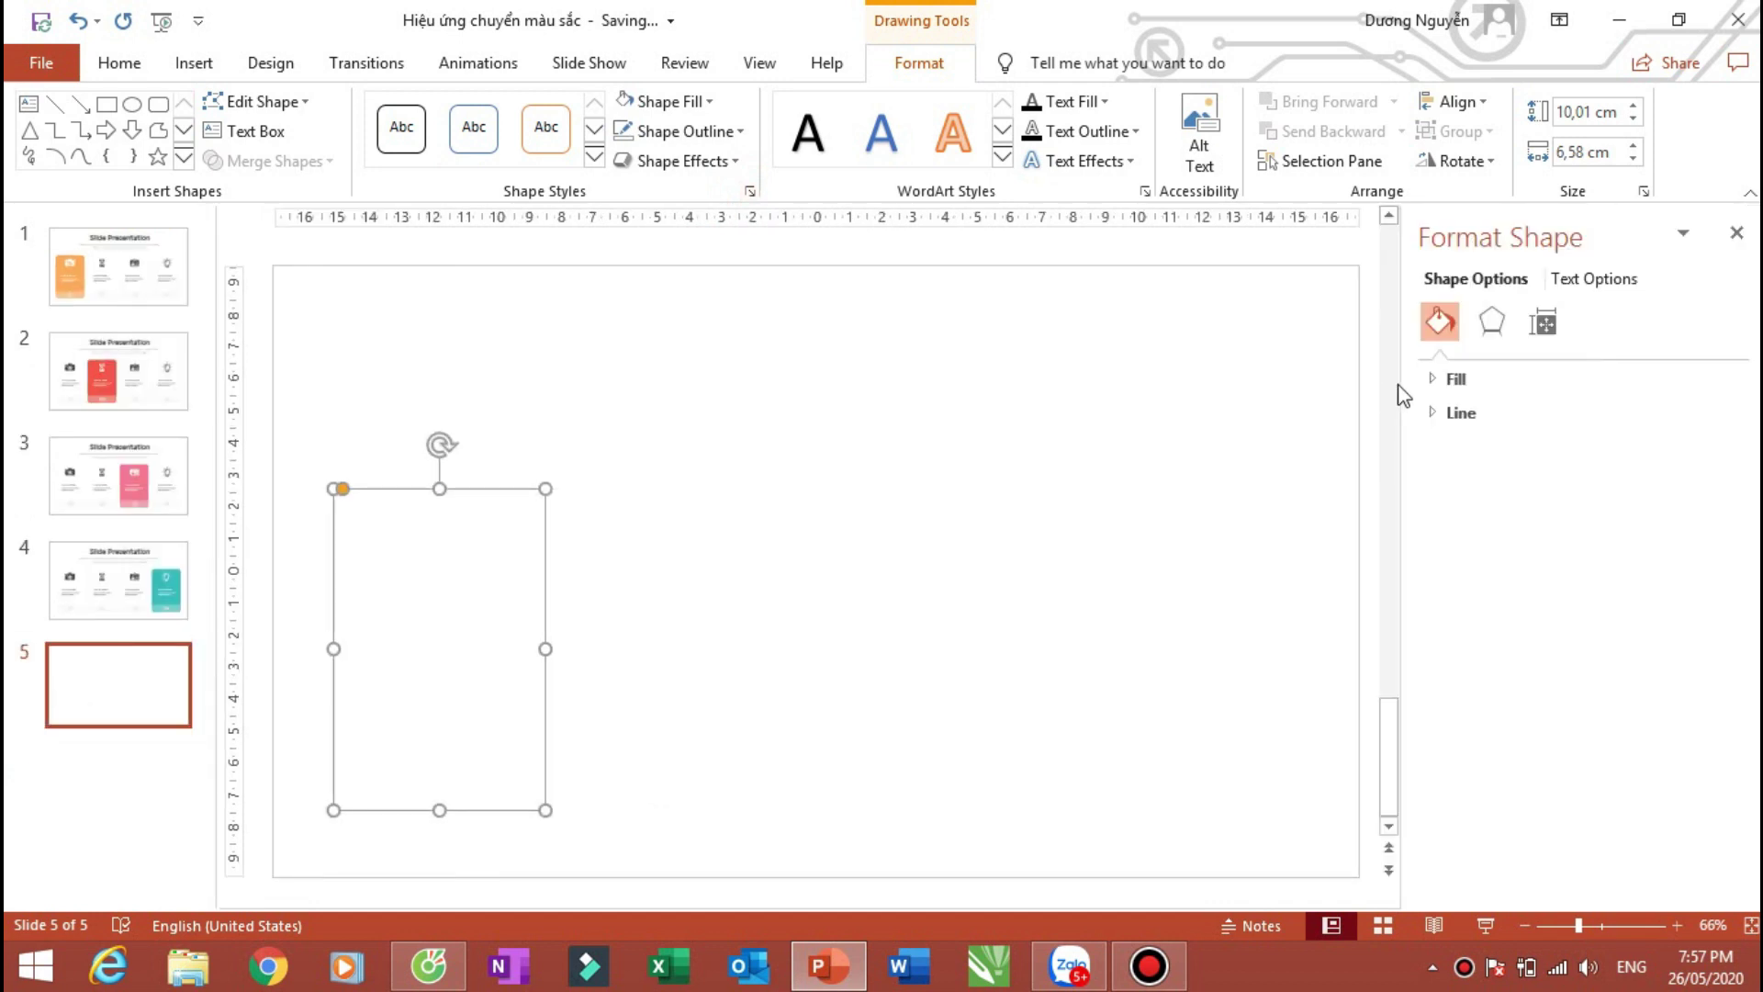
{"action": "left_click", "coordinate": [1499, 325]}
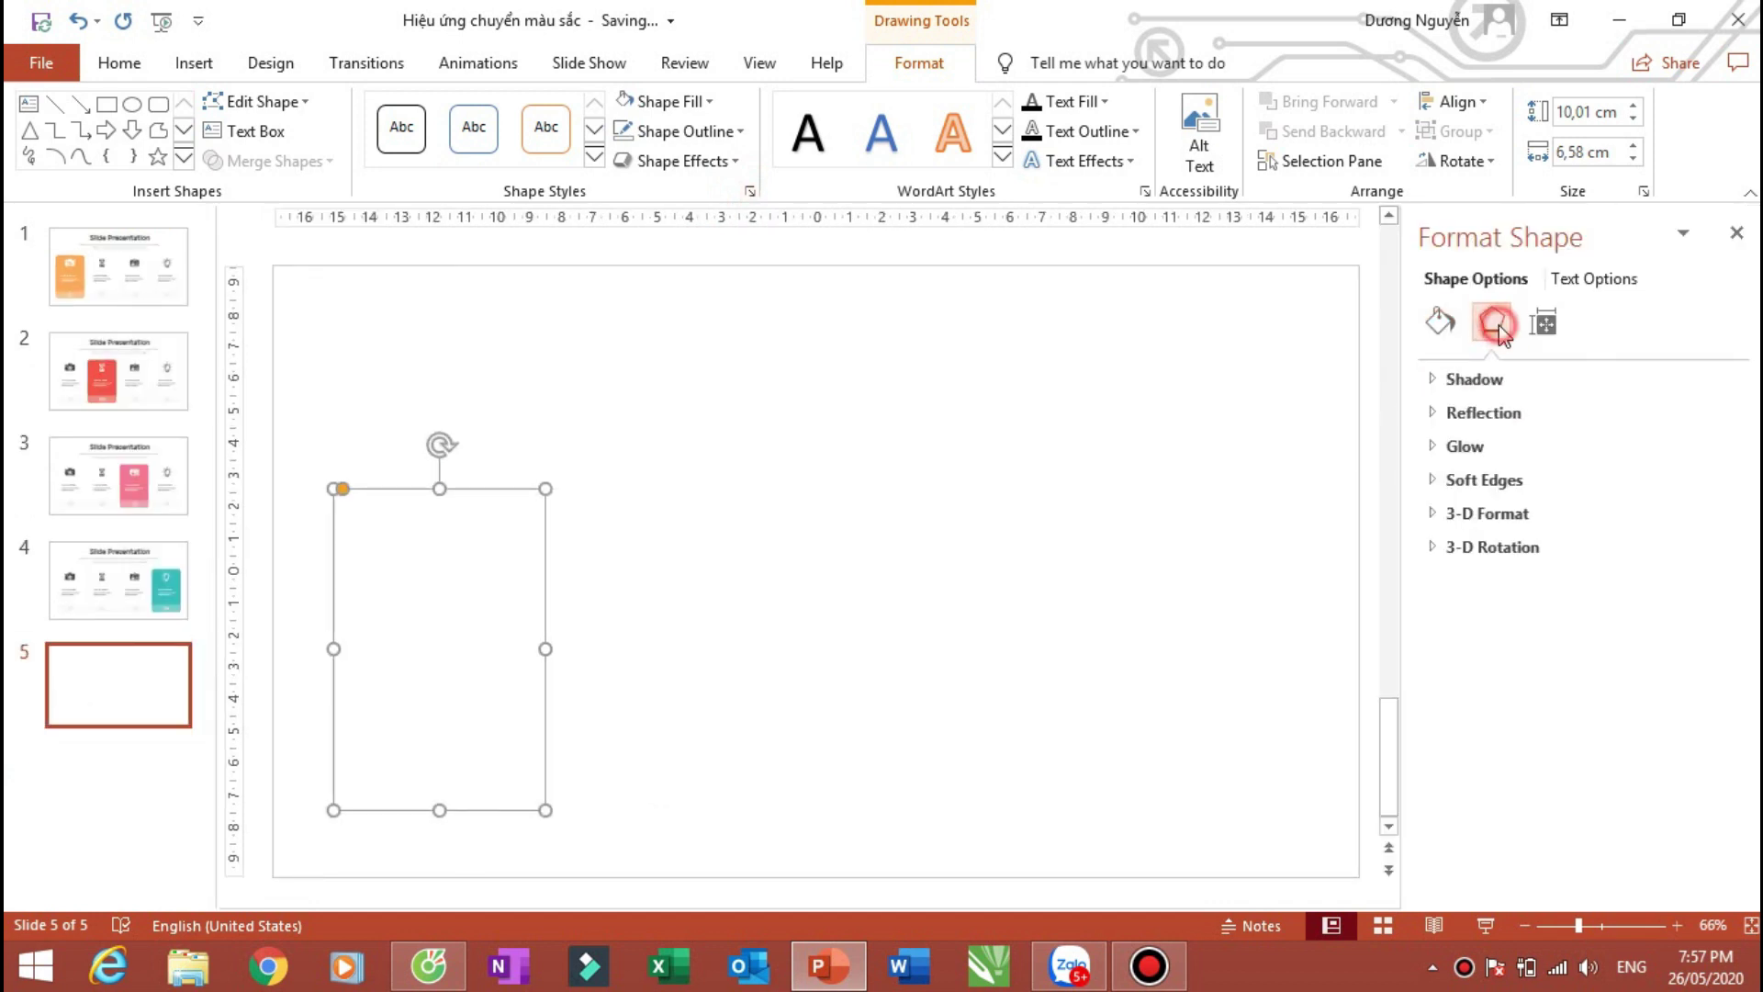
{"action": "left_click", "coordinate": [1432, 386]}
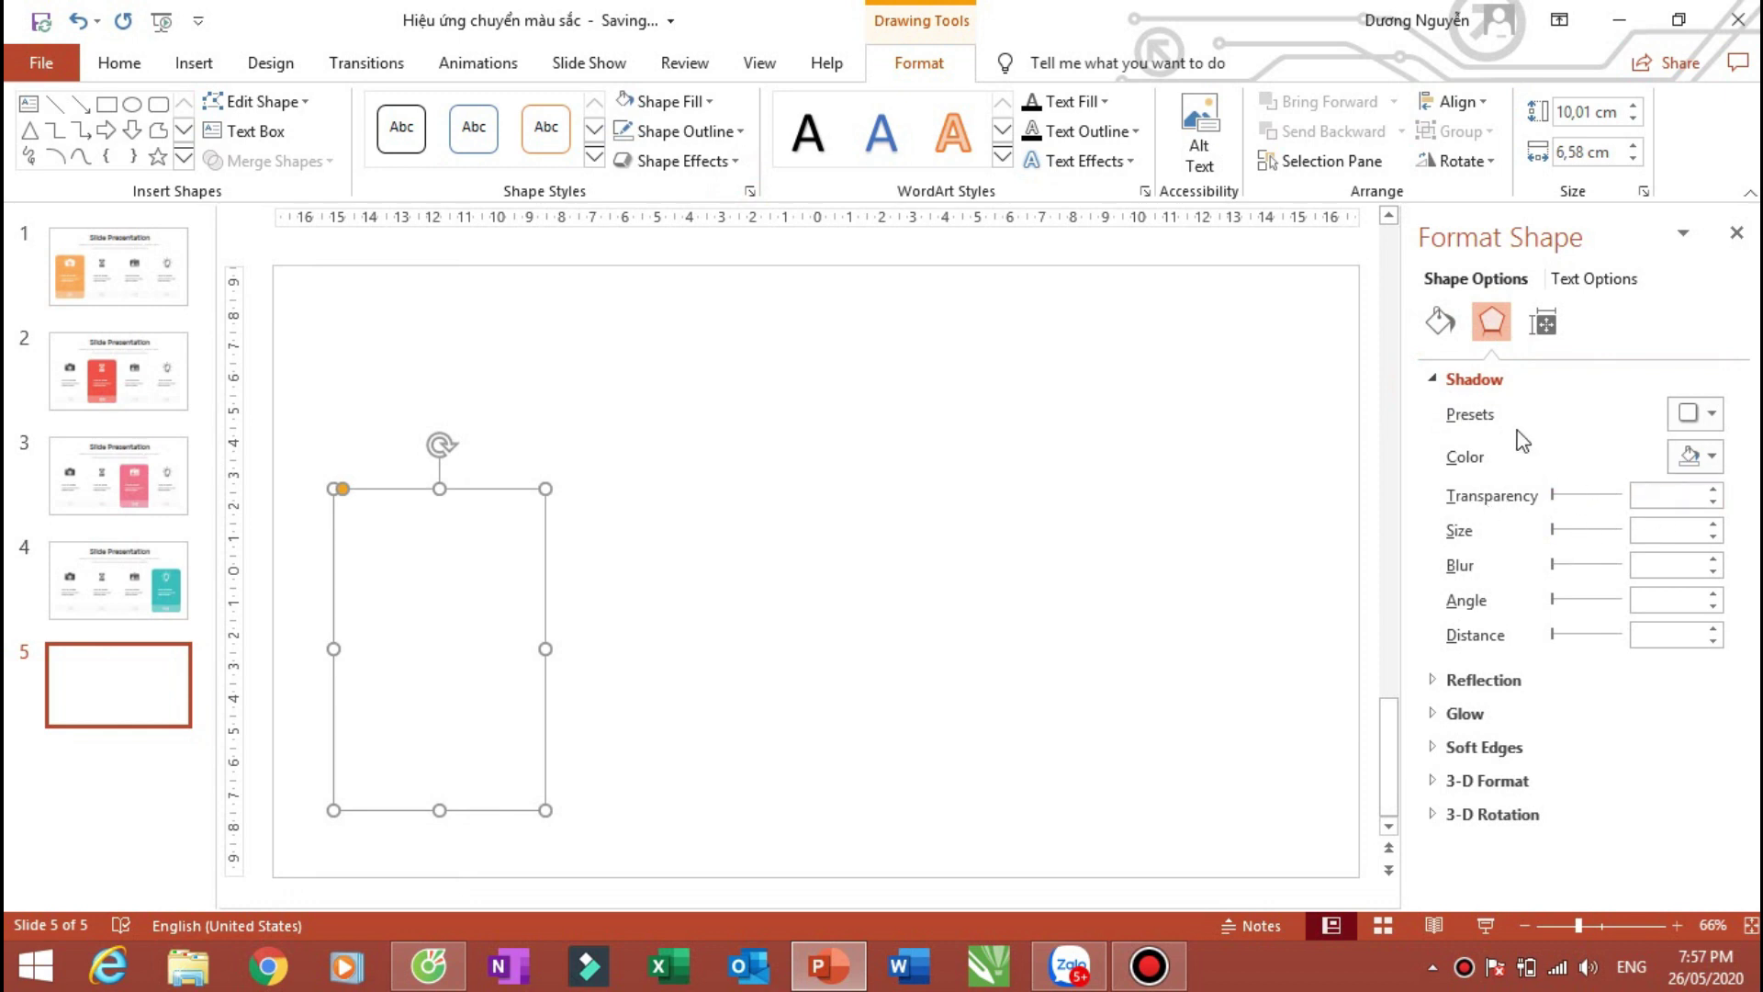
{"action": "left_click", "coordinate": [1670, 496]}
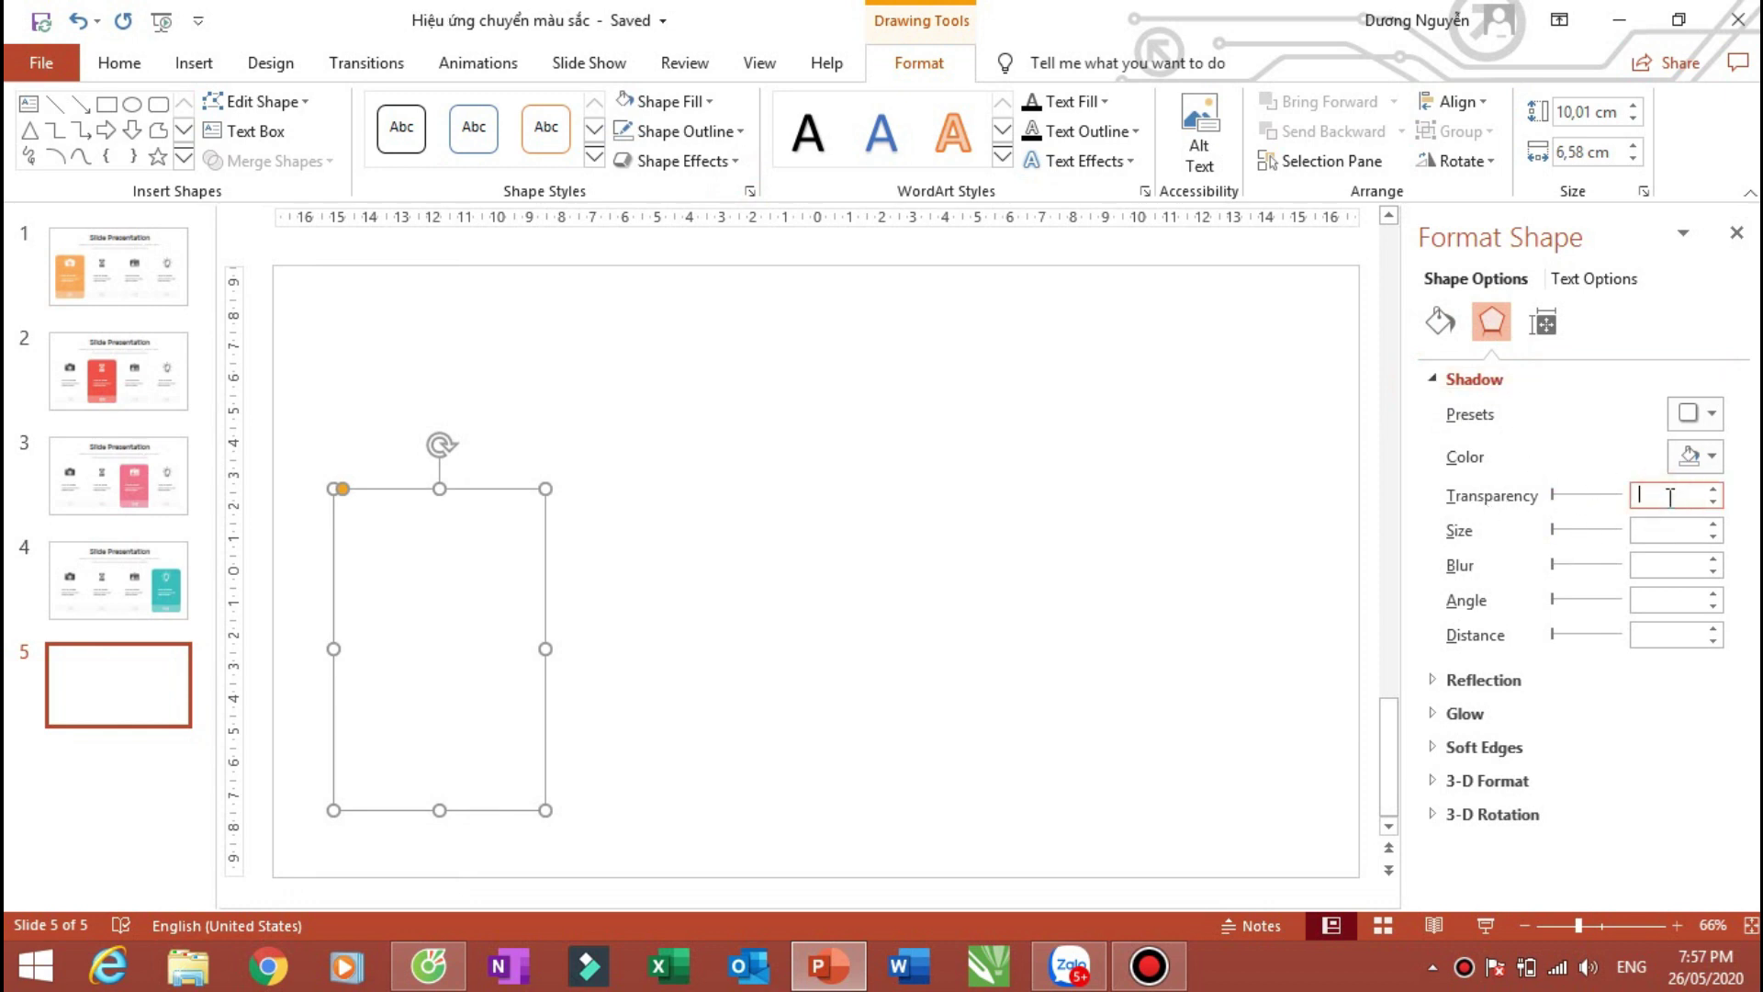
{"action": "type", "text": "88"}
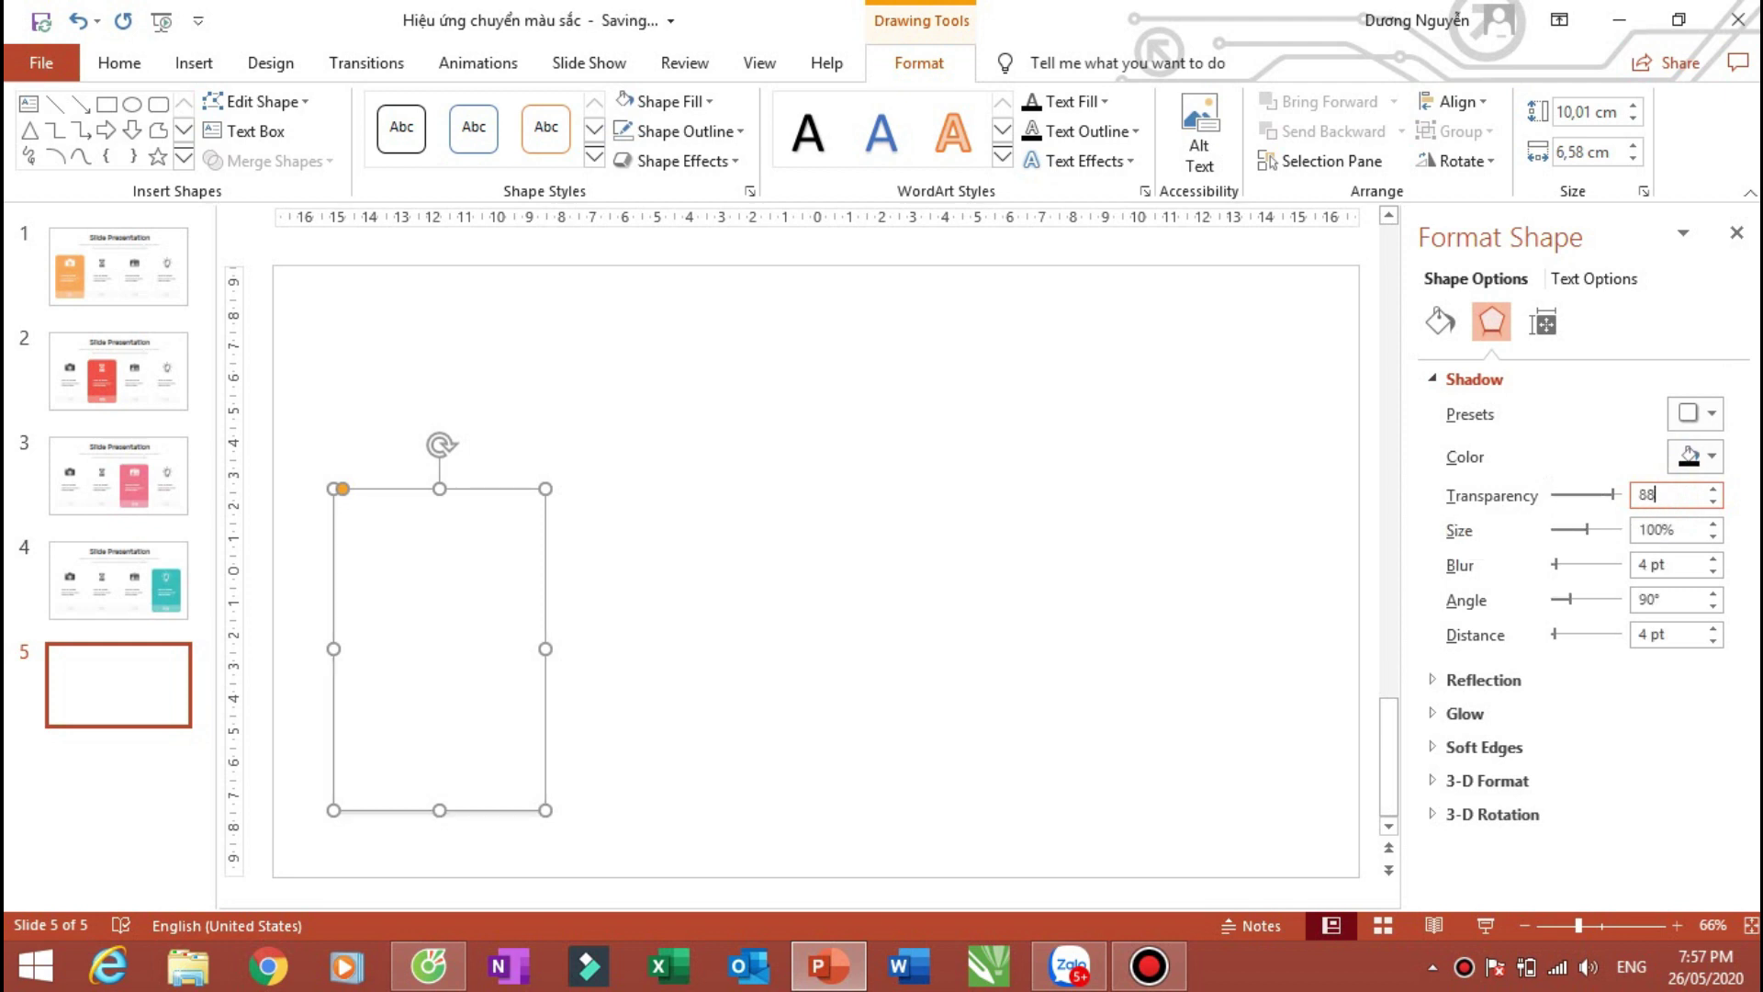
{"action": "left_click_drag", "start_coordinate": [1698, 525], "coordinate": [1626, 528]}
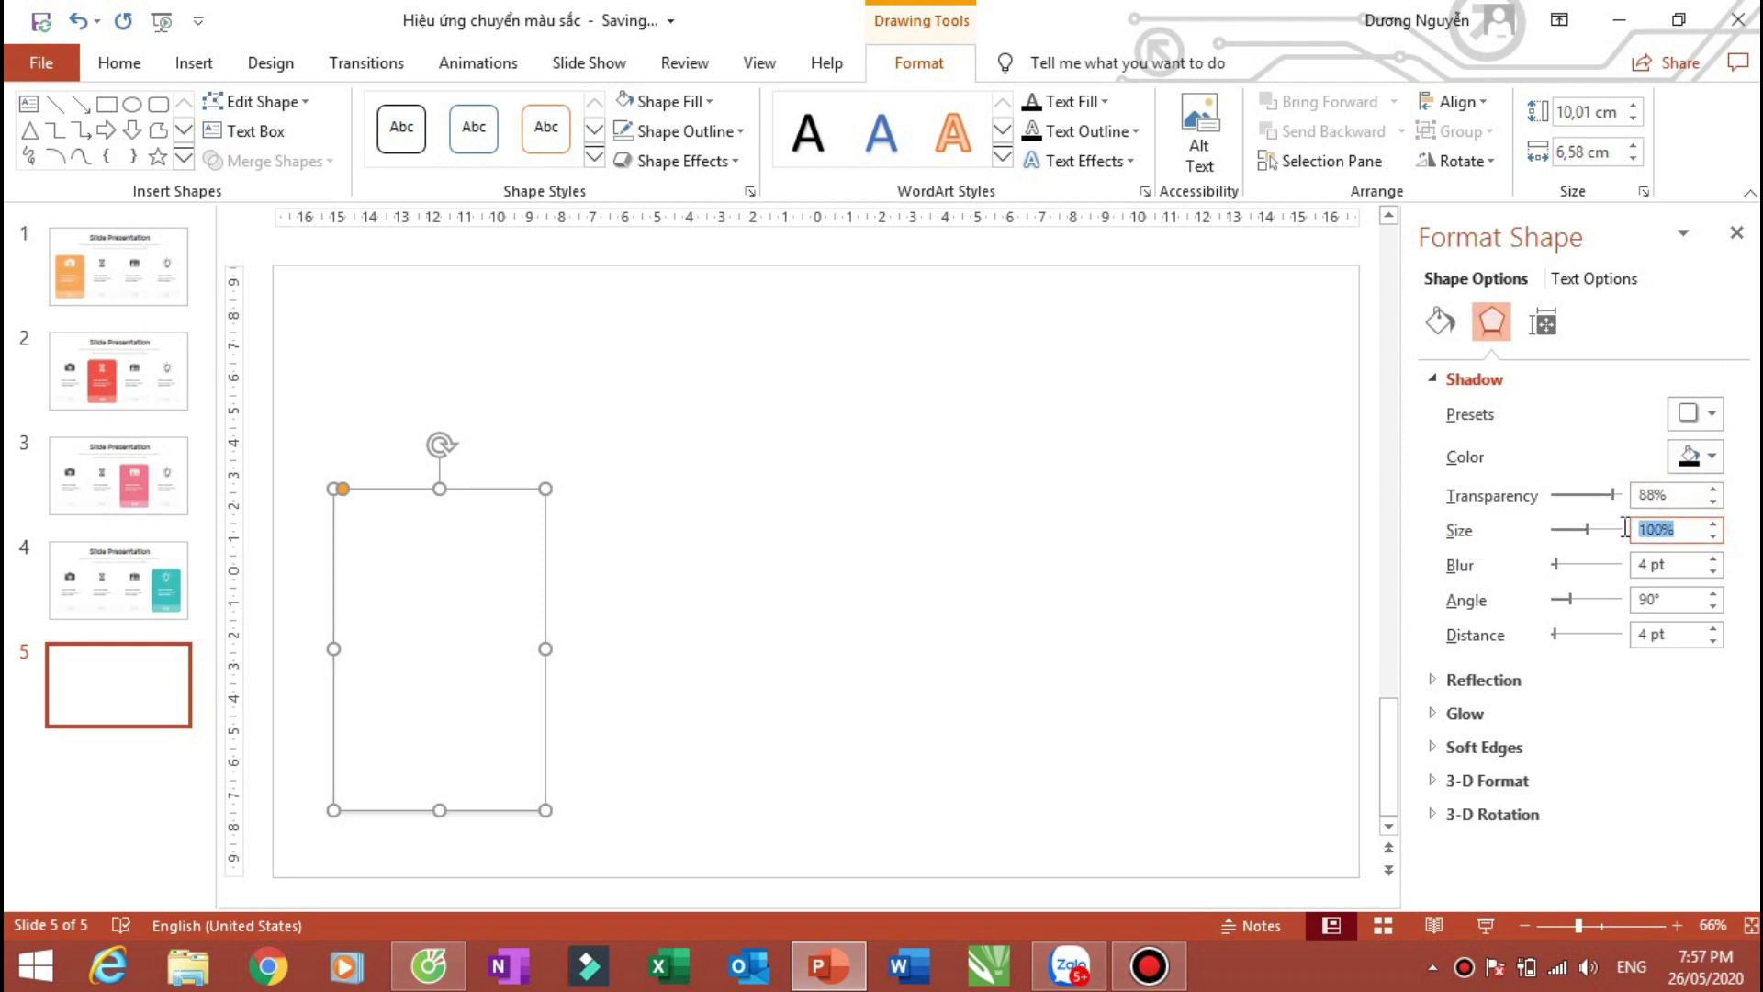
{"action": "type", "text": "102"}
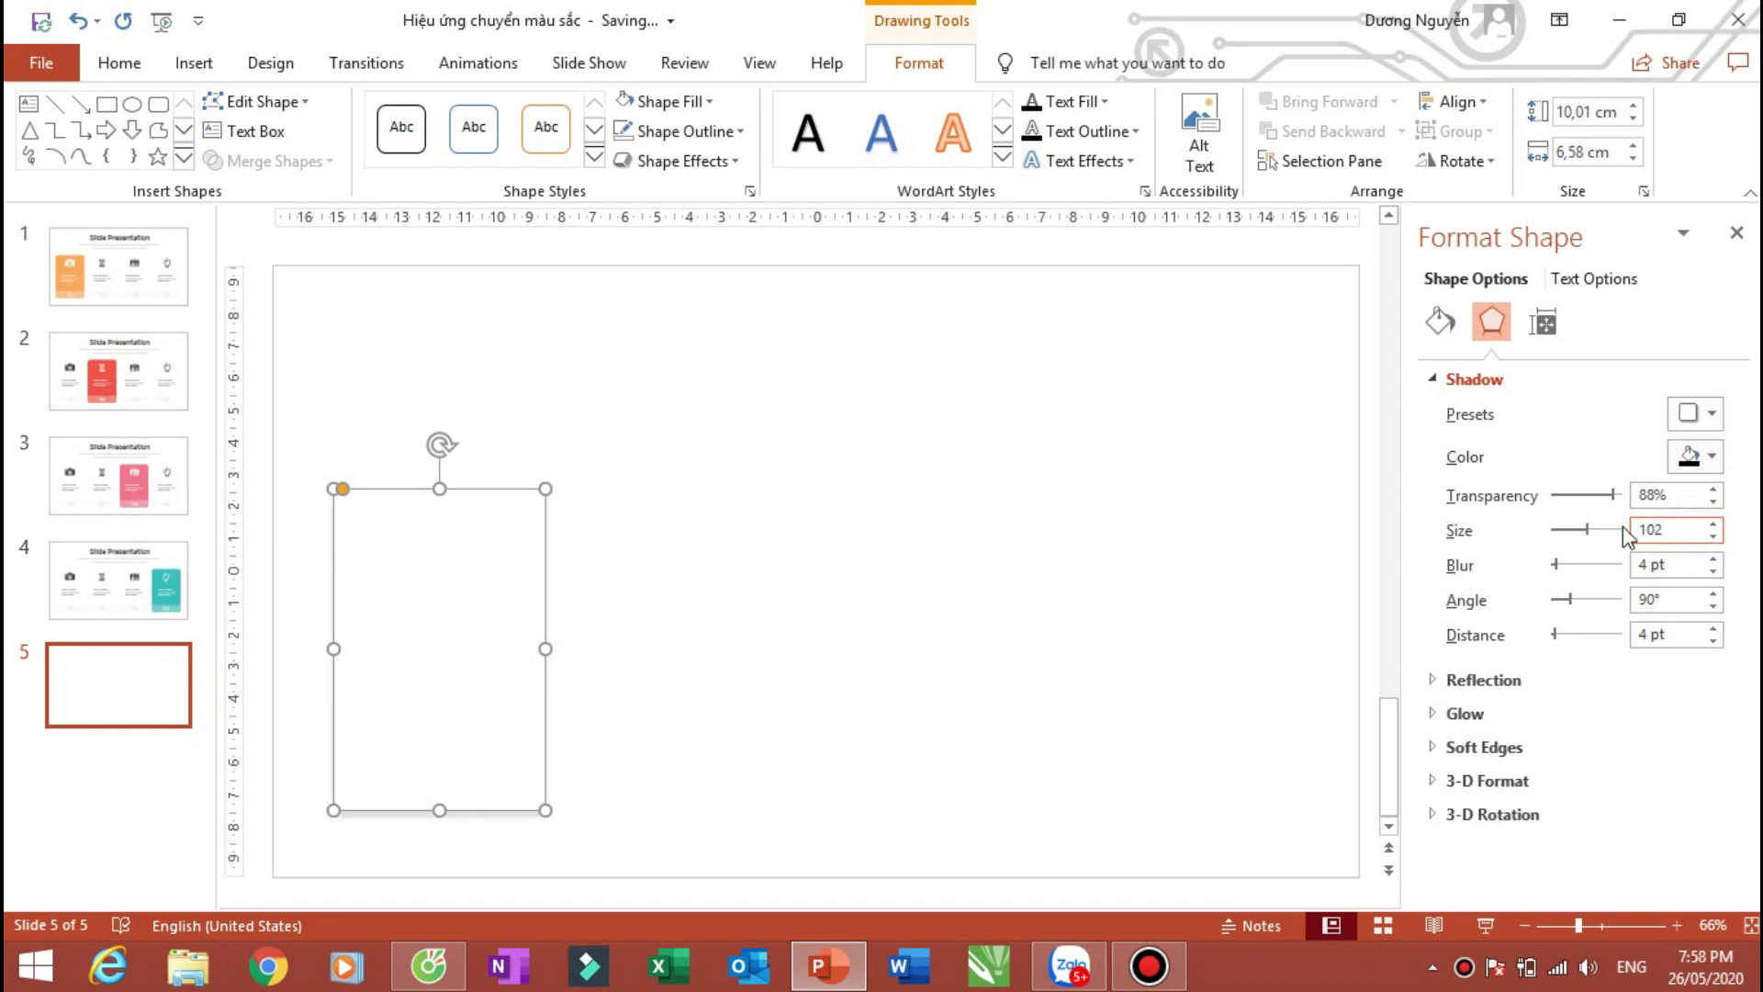
{"action": "key", "text": "Tab"}
{"action": "key", "text": "Tab"}
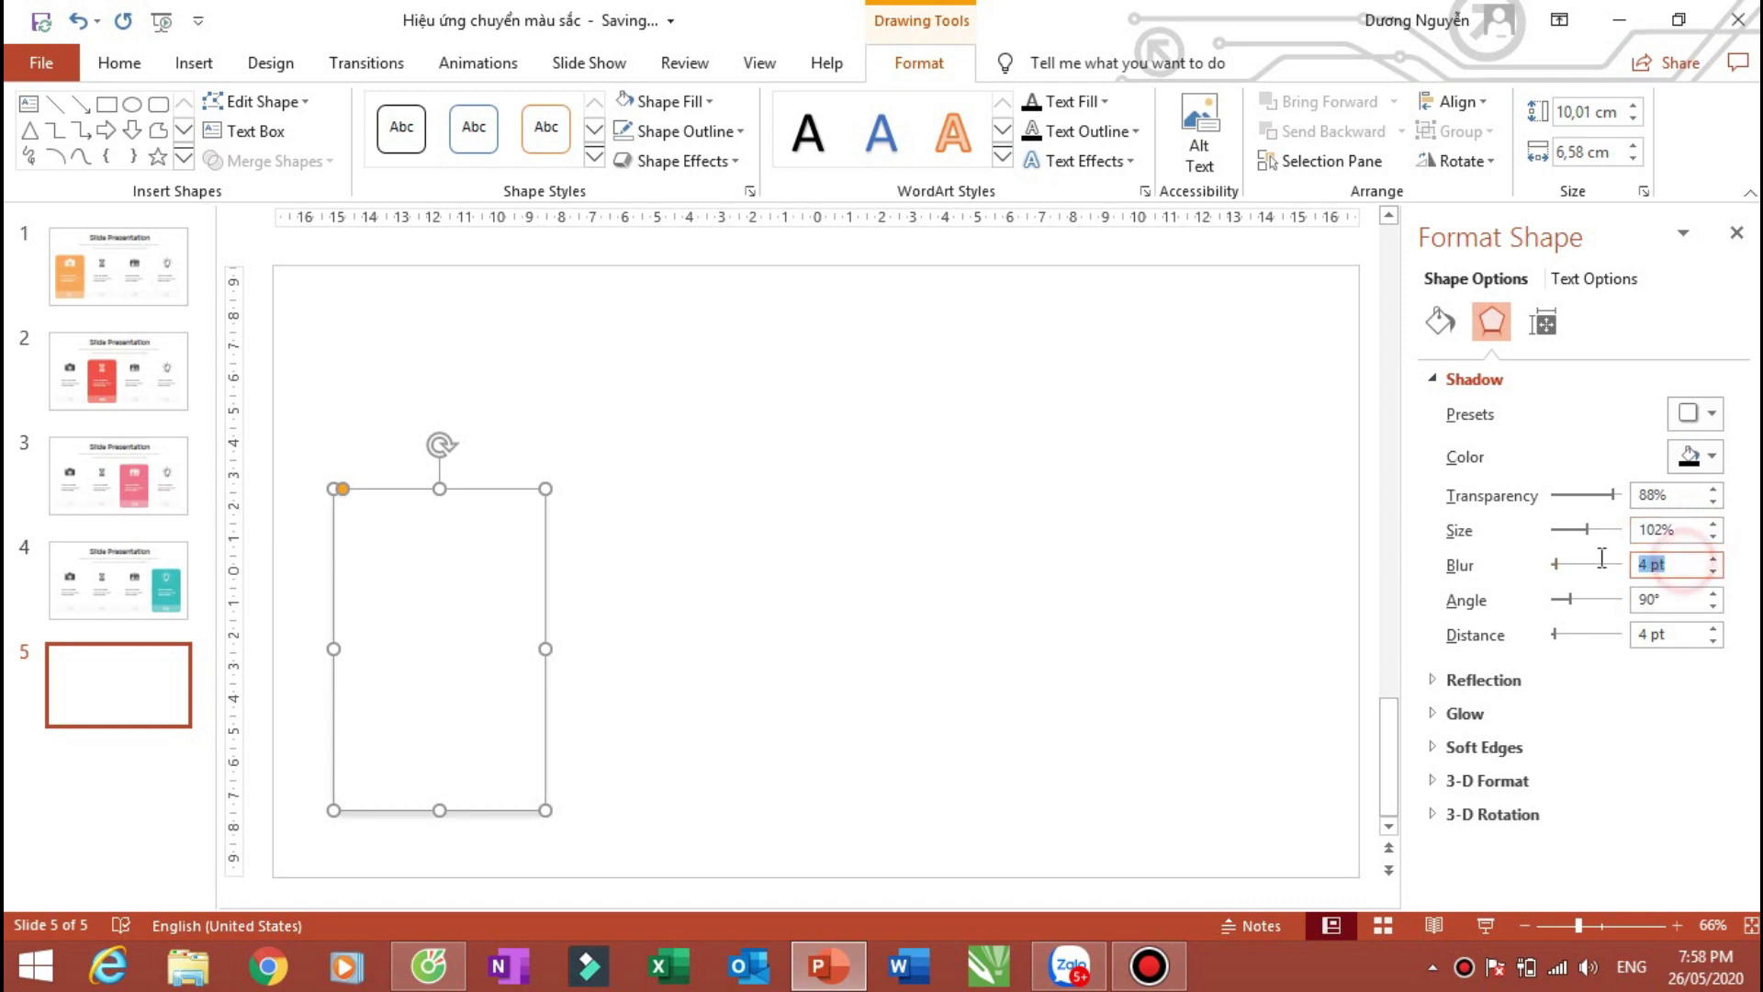
{"action": "type", "text": "6"}
{"action": "key", "text": "Tab"}
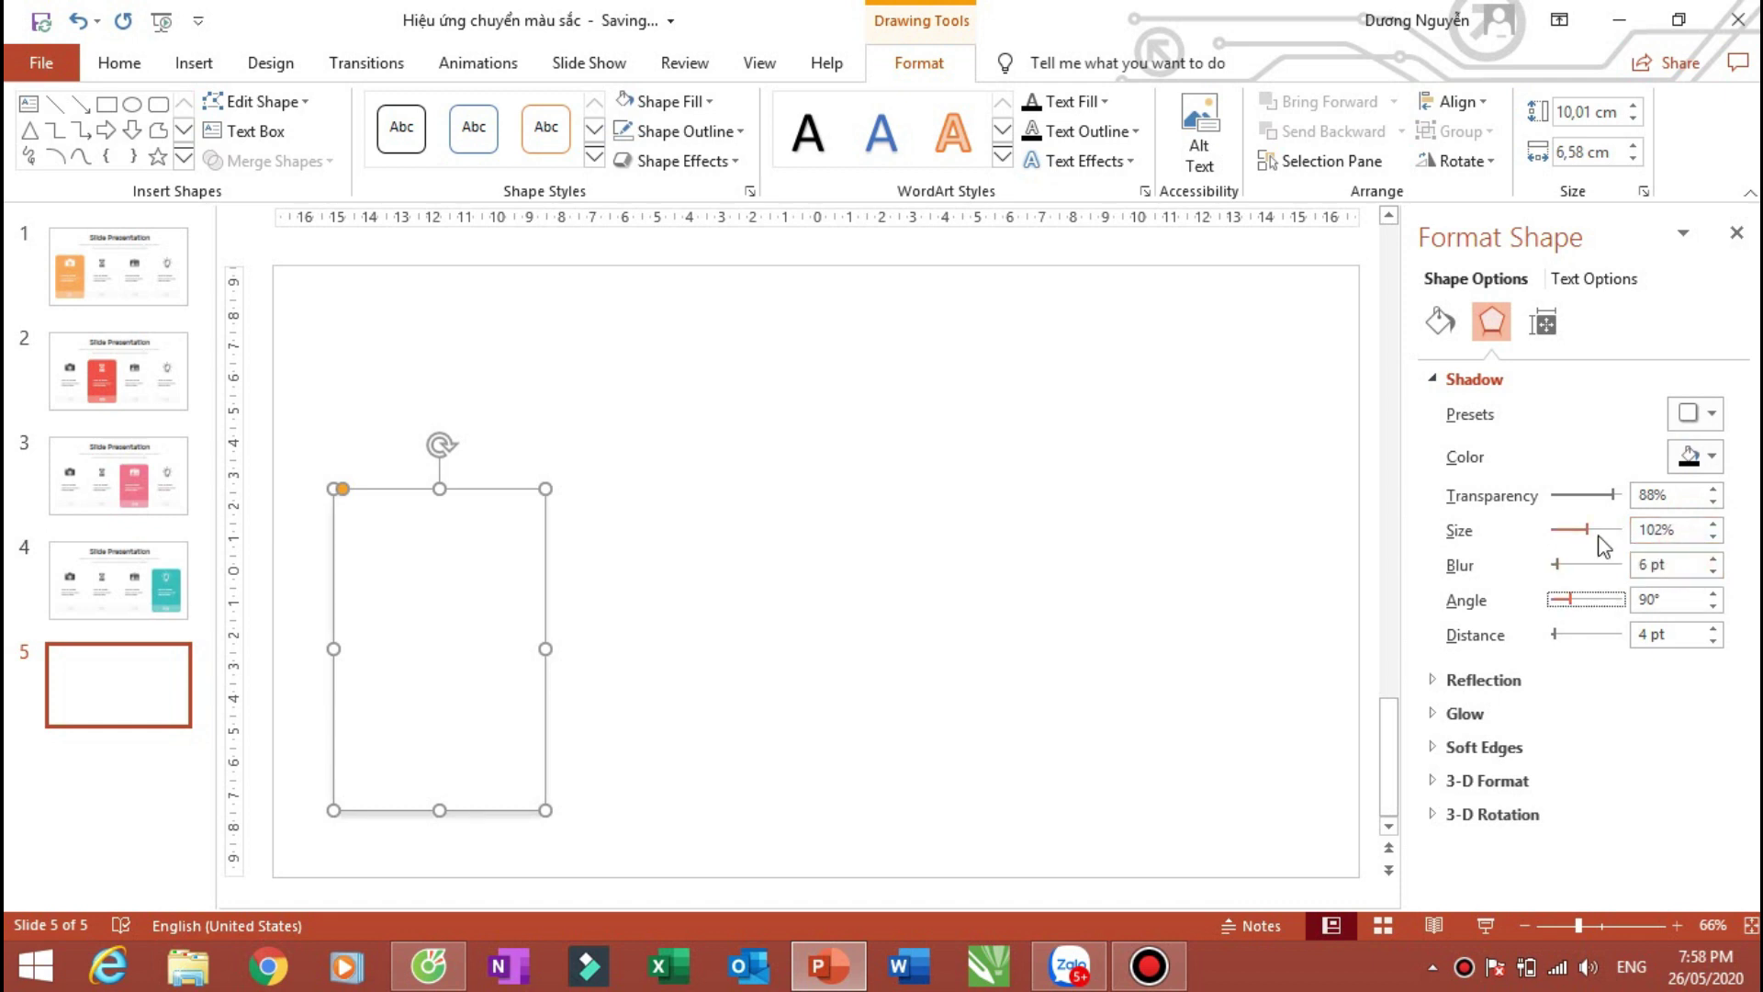
Step: Set the shadow angle to 0° and distance to 0 pt so it surrounds the card evenly
{"action": "double_click", "coordinate": [1672, 600]}
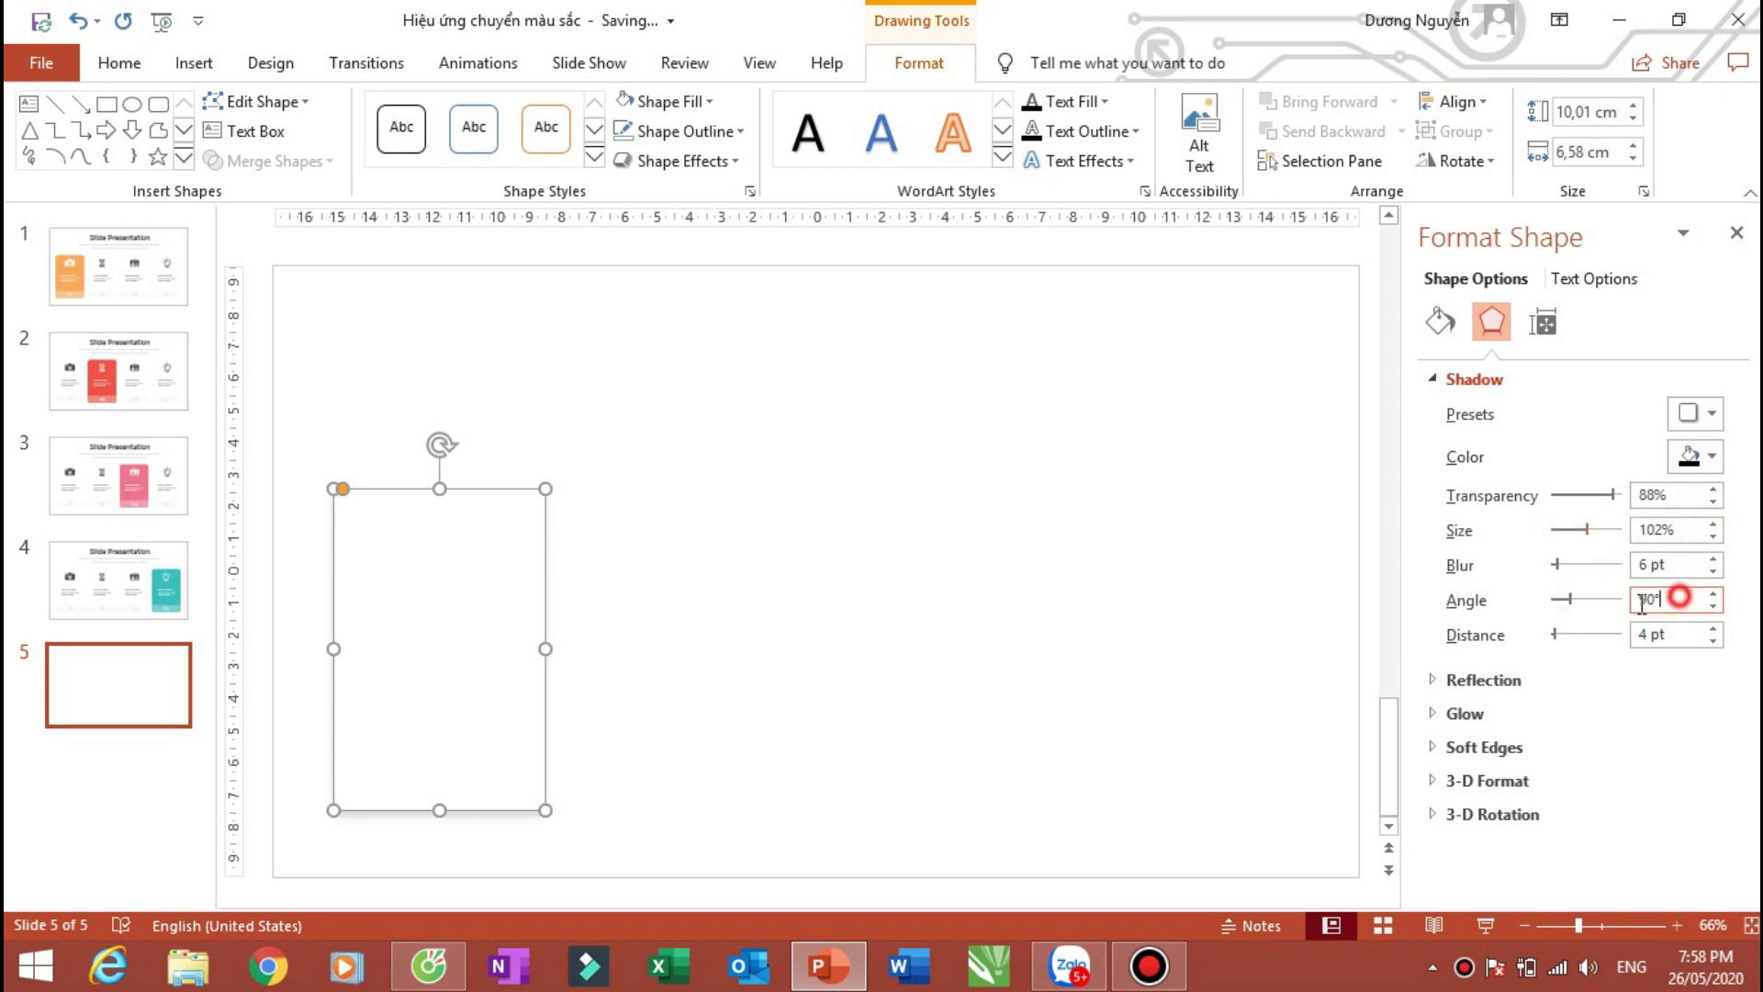
{"action": "type", "text": "0"}
{"action": "double_click", "coordinate": [1680, 634]}
{"action": "type", "text": "0"}
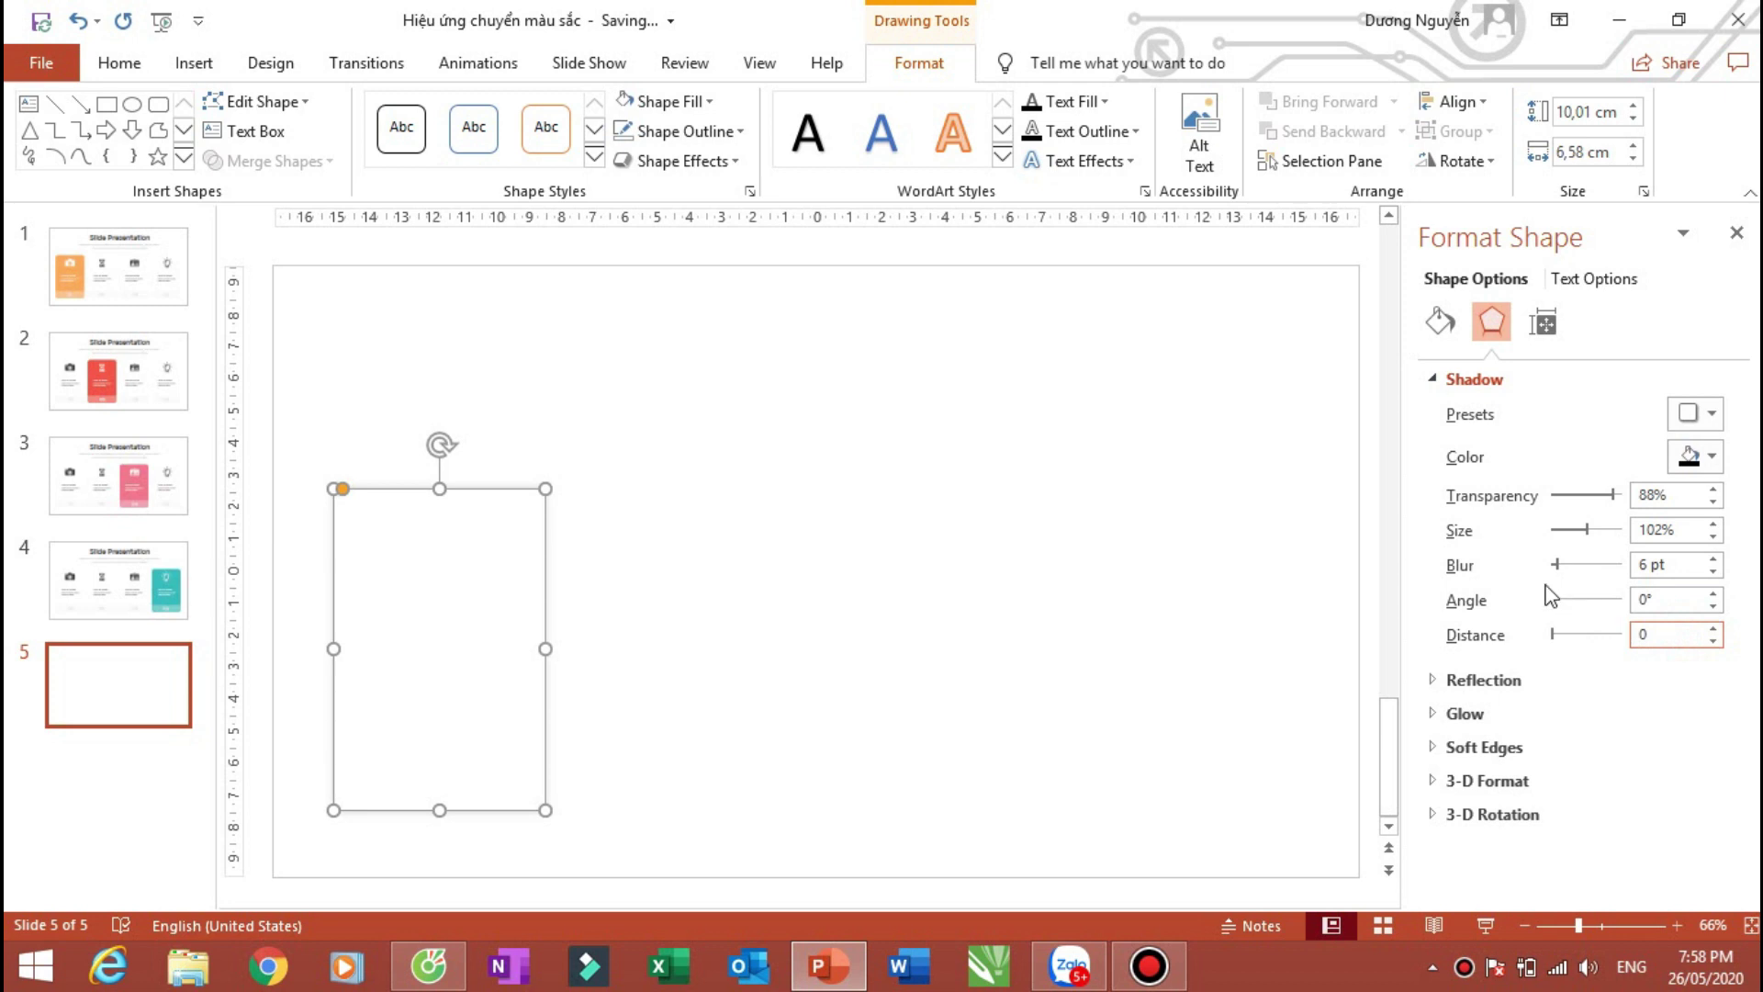
{"action": "left_click", "coordinate": [1534, 441]}
{"action": "left_click", "coordinate": [976, 515]}
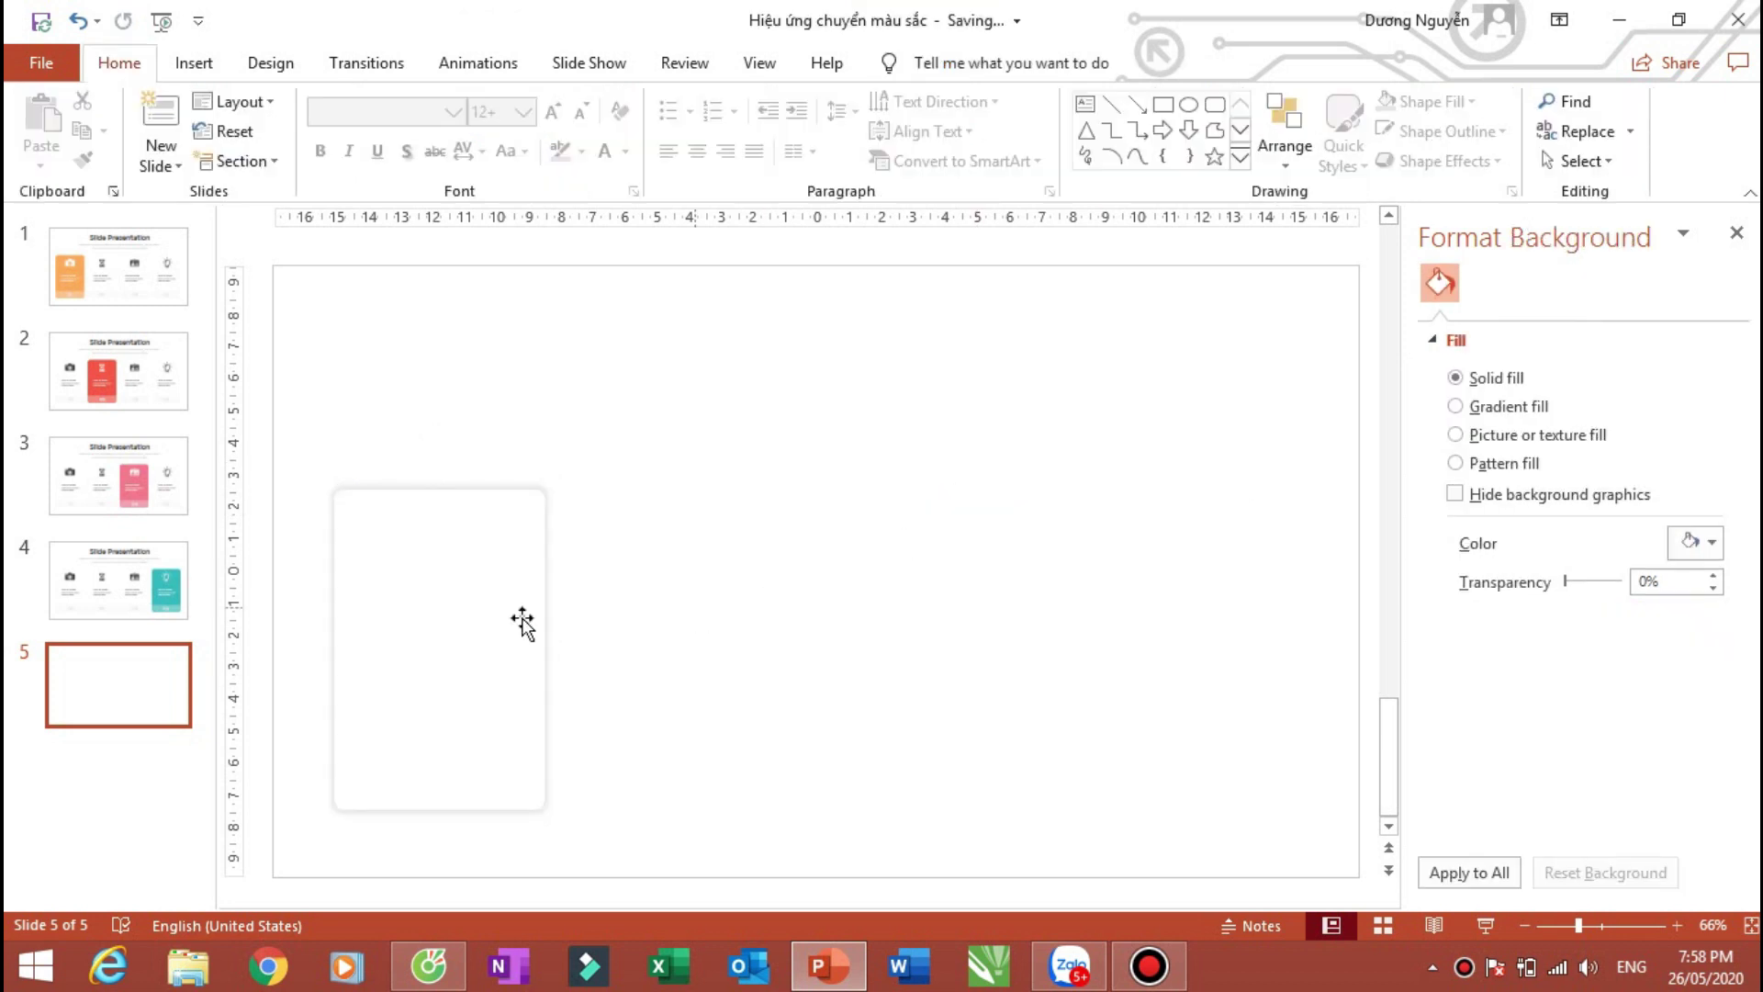
Step: Close the Format Background pane, glance at slide 1, and return to slide 5
{"action": "left_click", "coordinate": [1739, 232]}
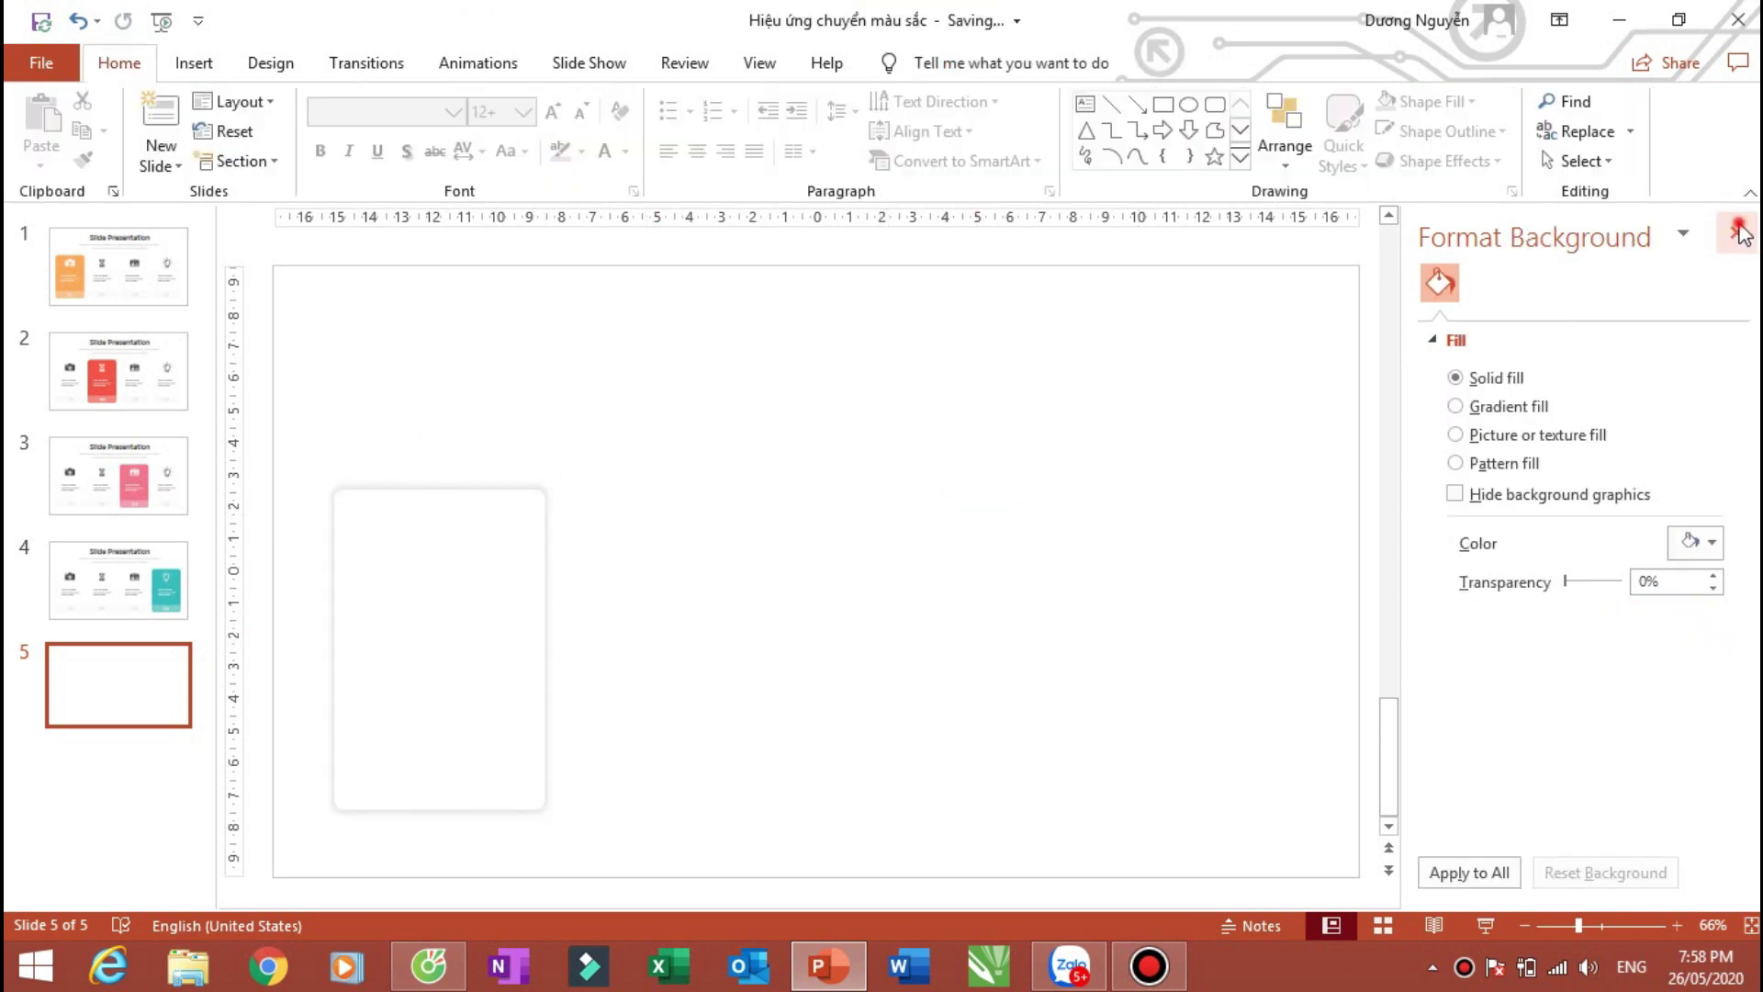
{"action": "left_click", "coordinate": [659, 609]}
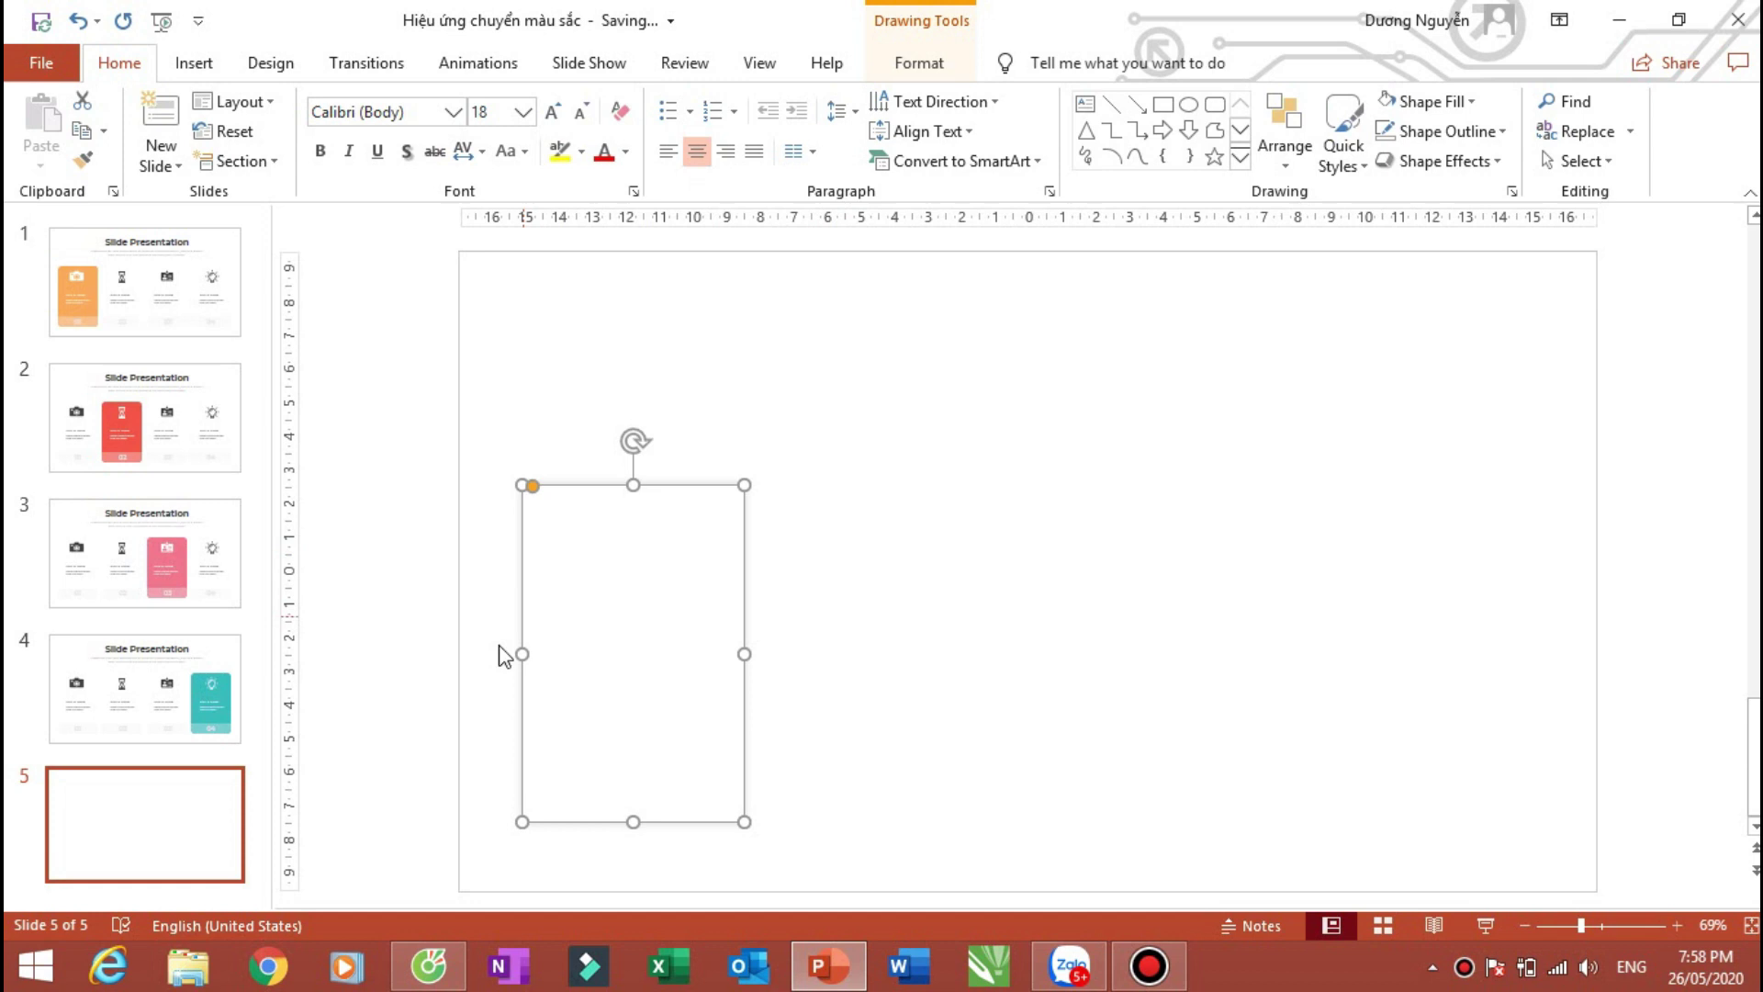
{"action": "left_click", "coordinate": [166, 297]}
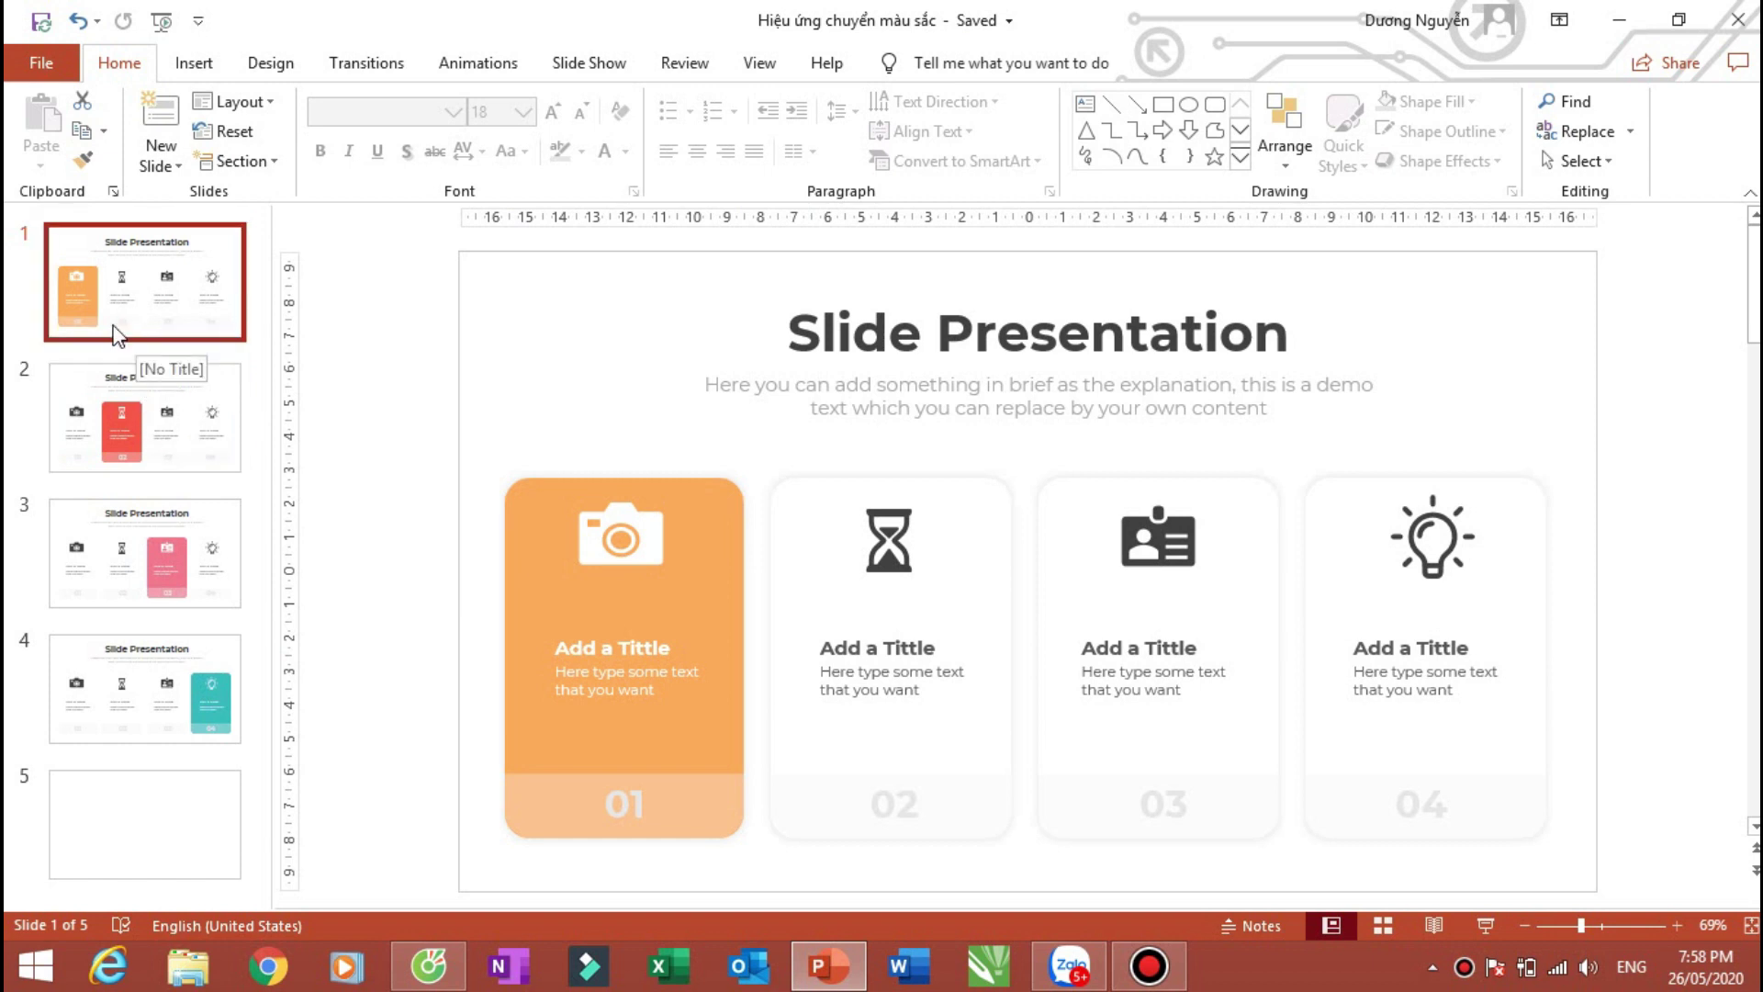
{"action": "left_click", "coordinate": [185, 783]}
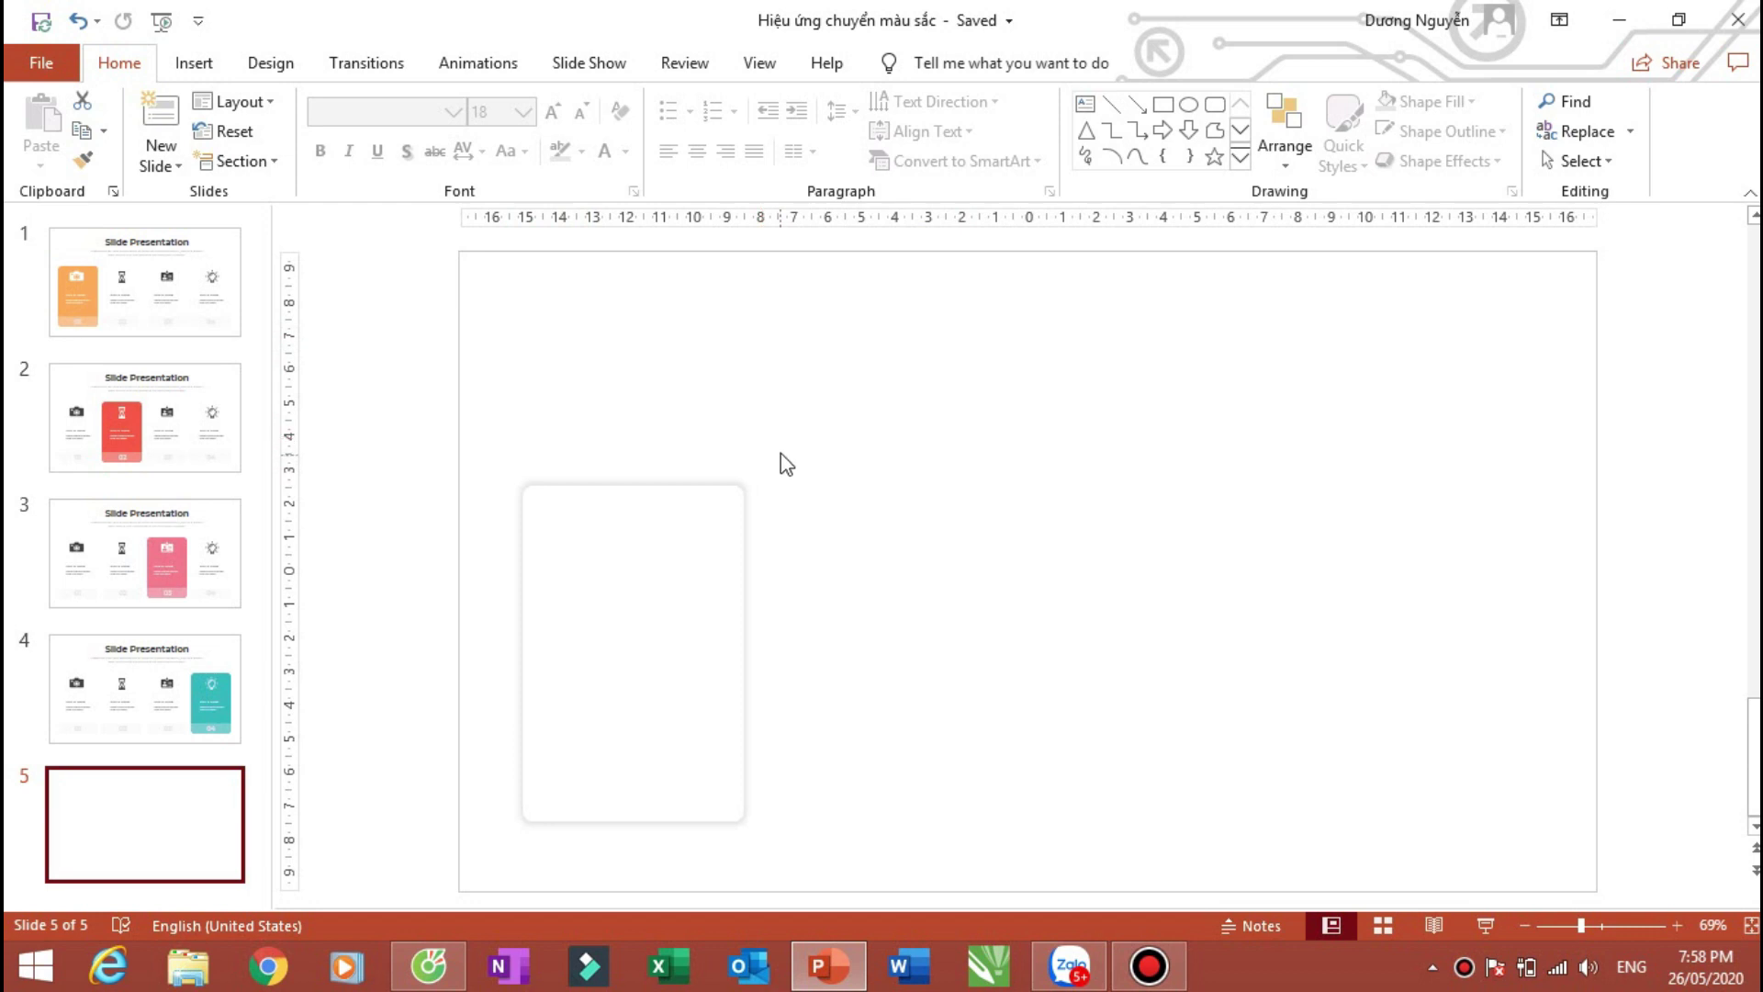
Step: Copy the camera icon from slide 1's orange card and paste it onto slide 5
{"action": "left_click", "coordinate": [225, 308]}
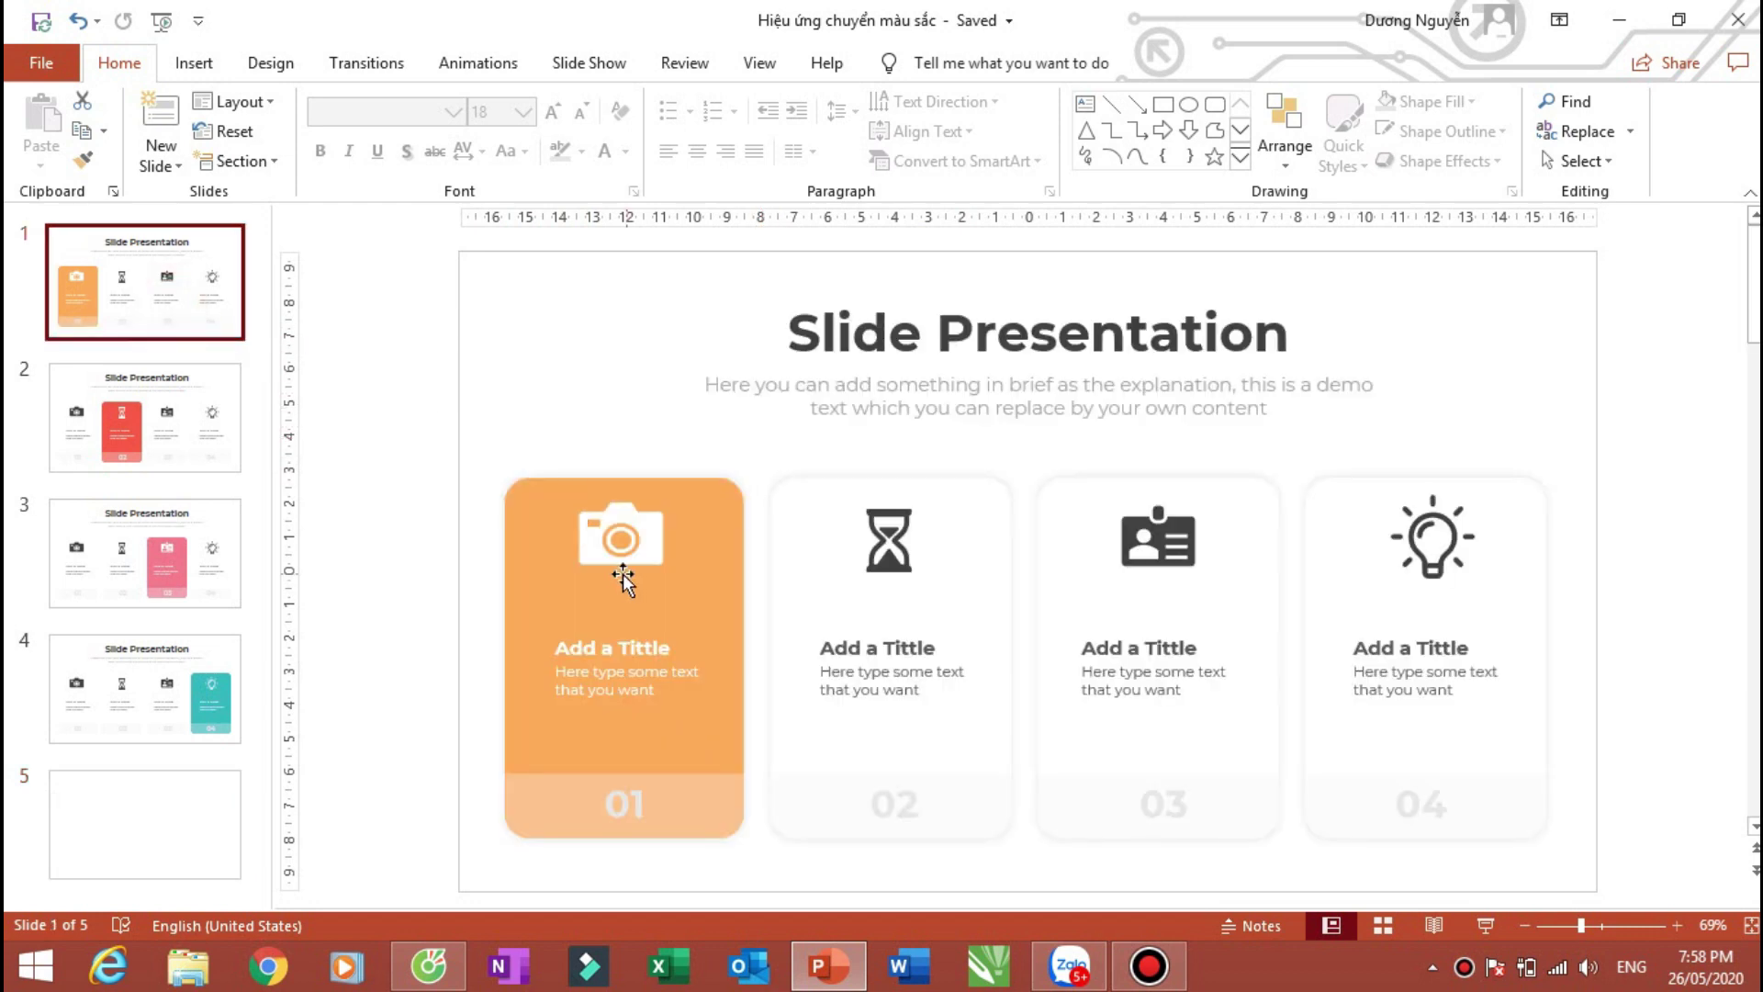
{"action": "left_click", "coordinate": [601, 541]}
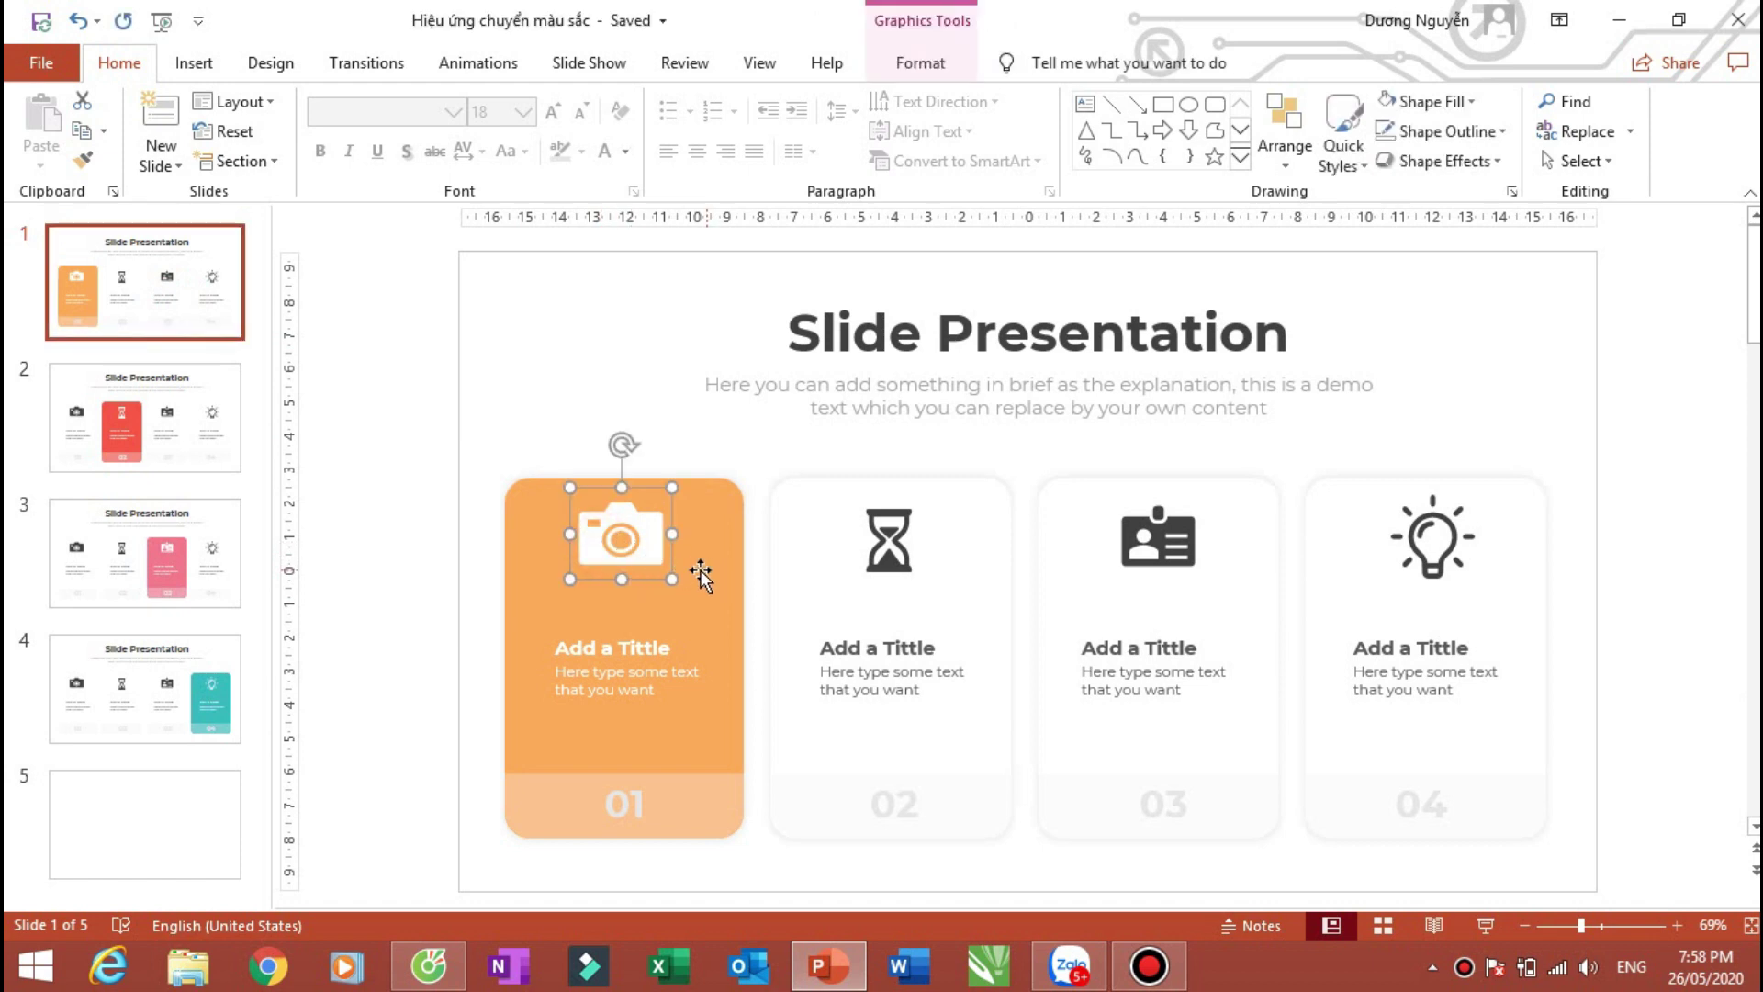
{"action": "left_click_drag", "start_coordinate": [687, 567], "coordinate": [877, 562]}
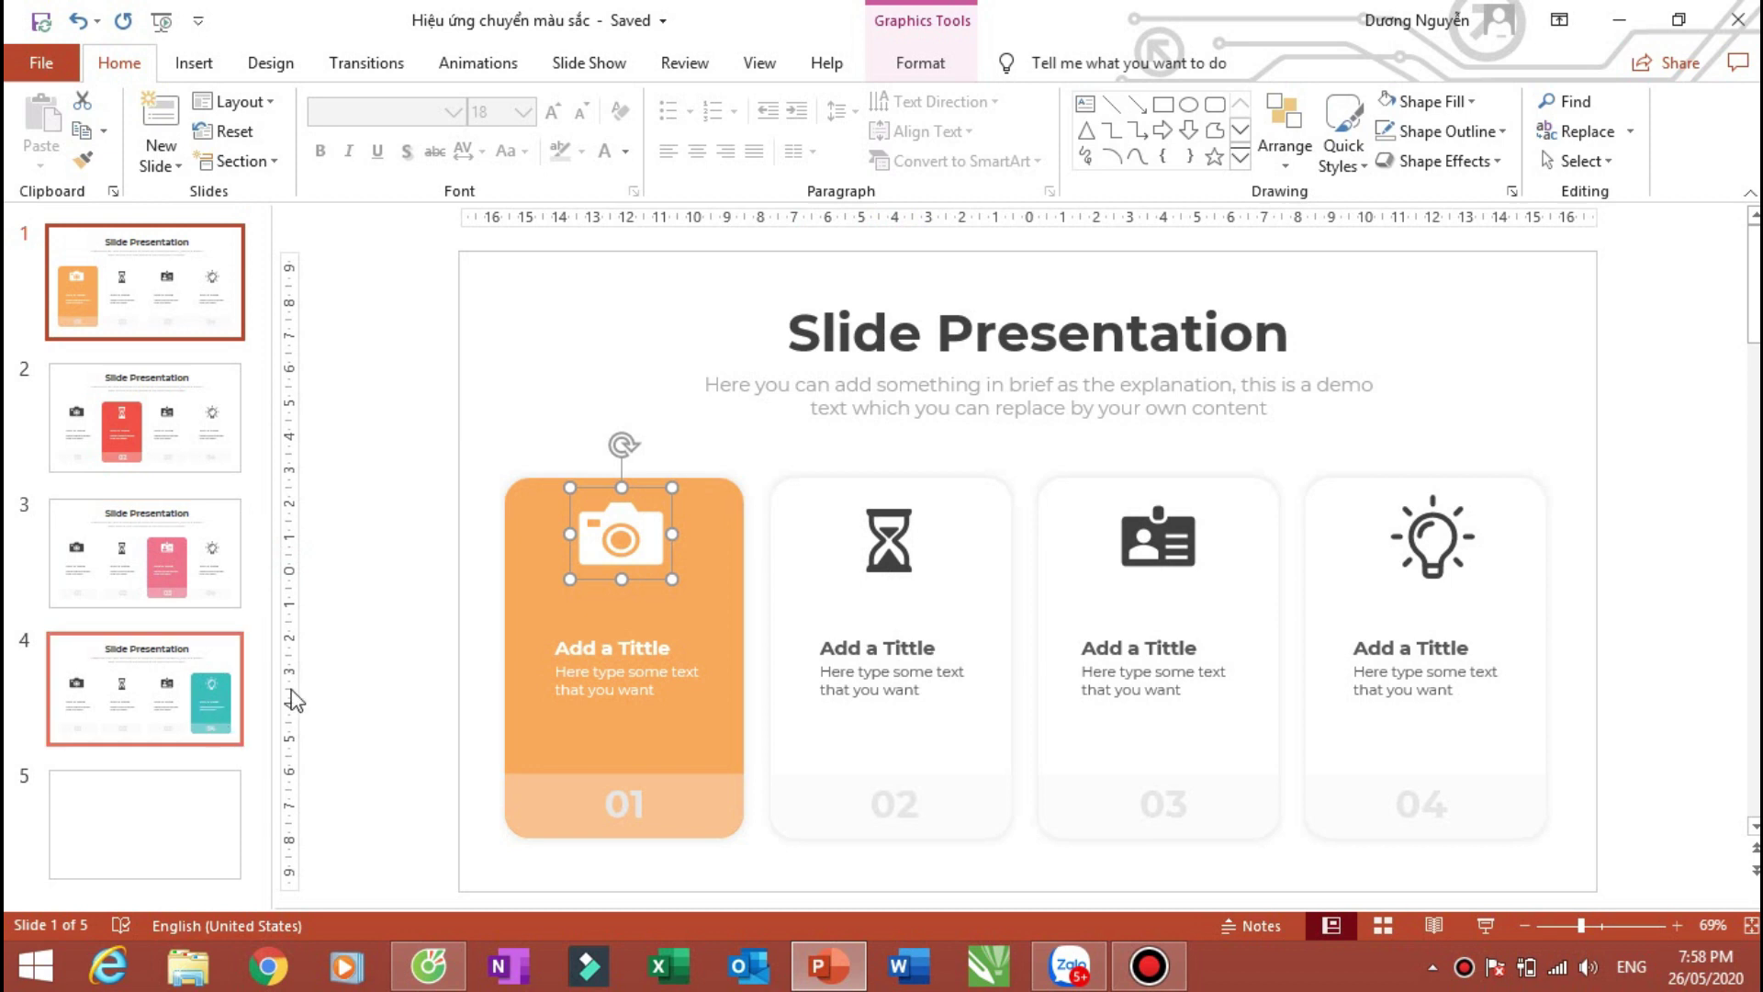
{"action": "left_click", "coordinate": [174, 818]}
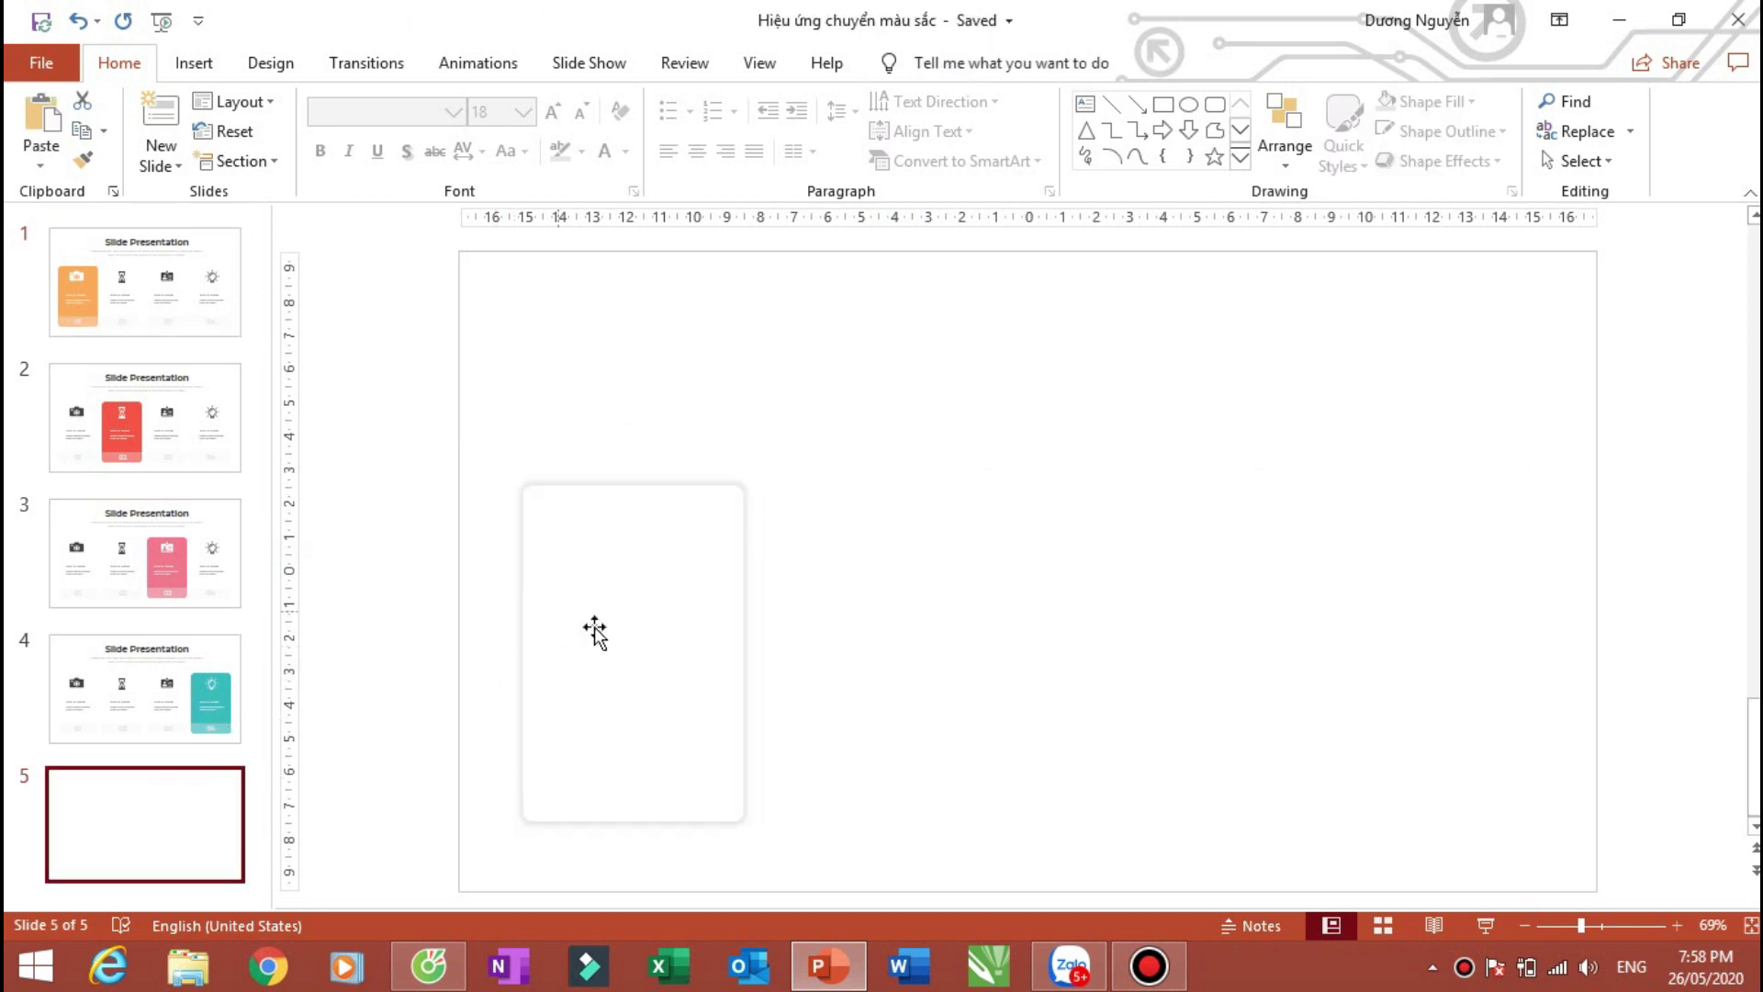
{"action": "key", "text": "ctrl+v"}
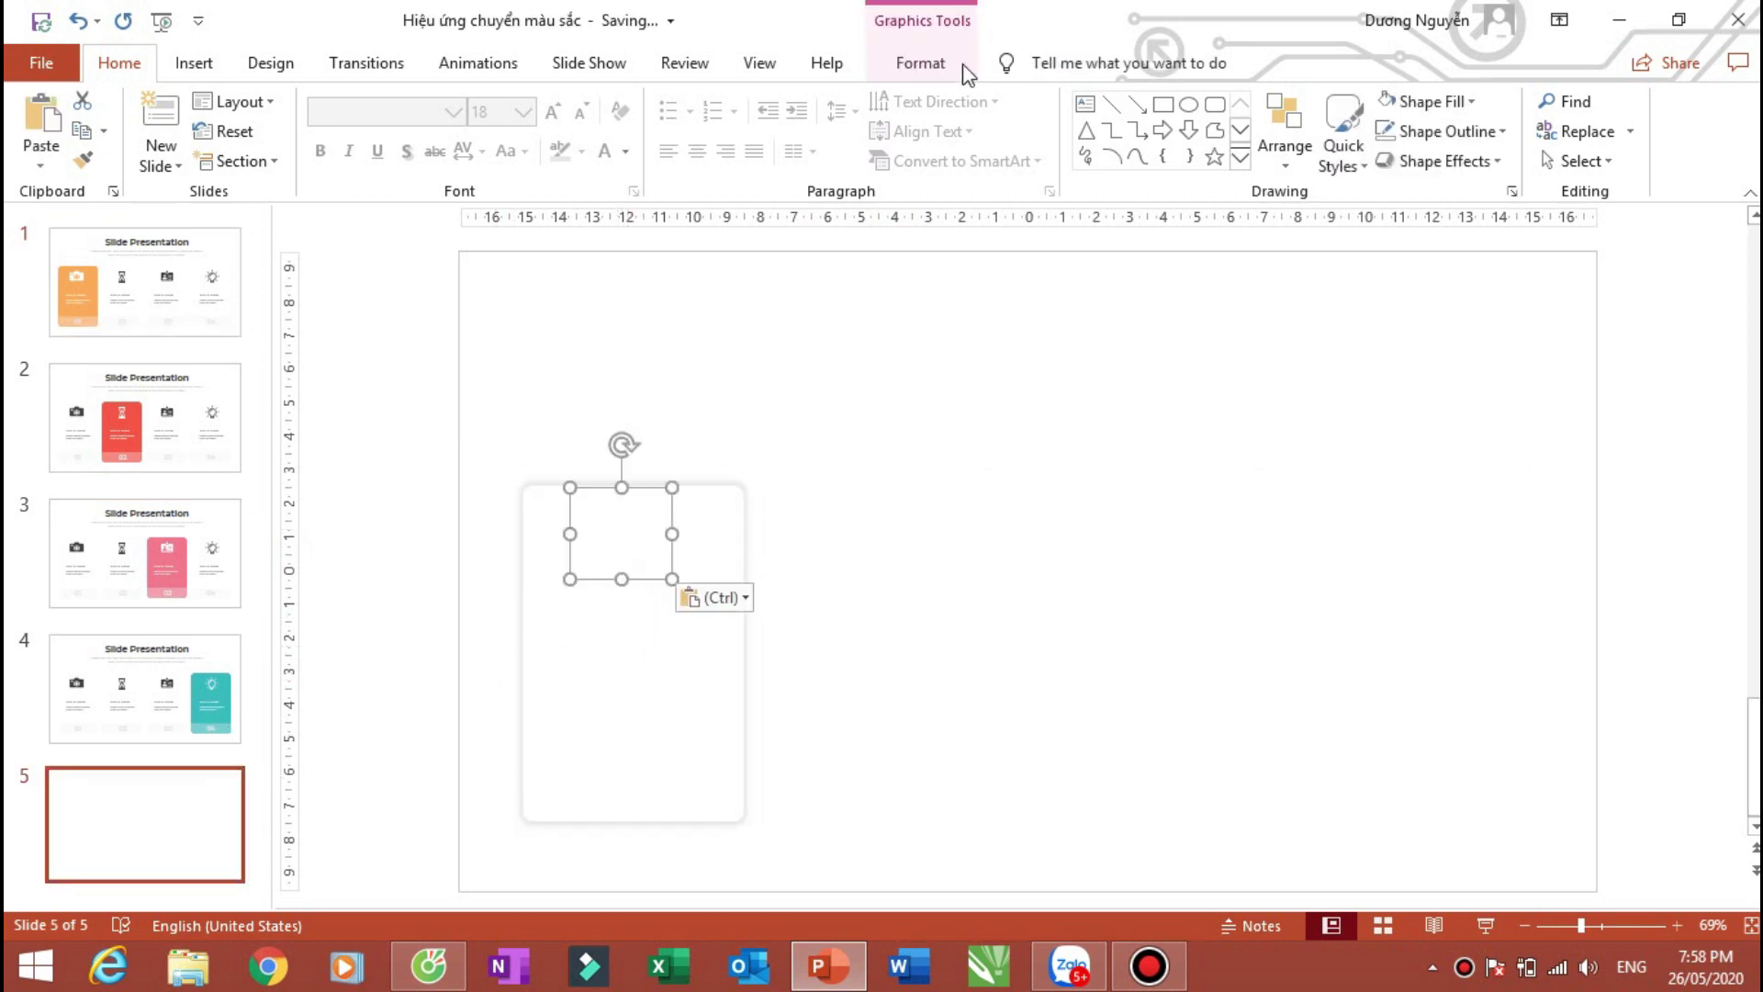
Step: Recolour the camera icon dark grey and centre it near the card's top
{"action": "left_click", "coordinate": [937, 67]}
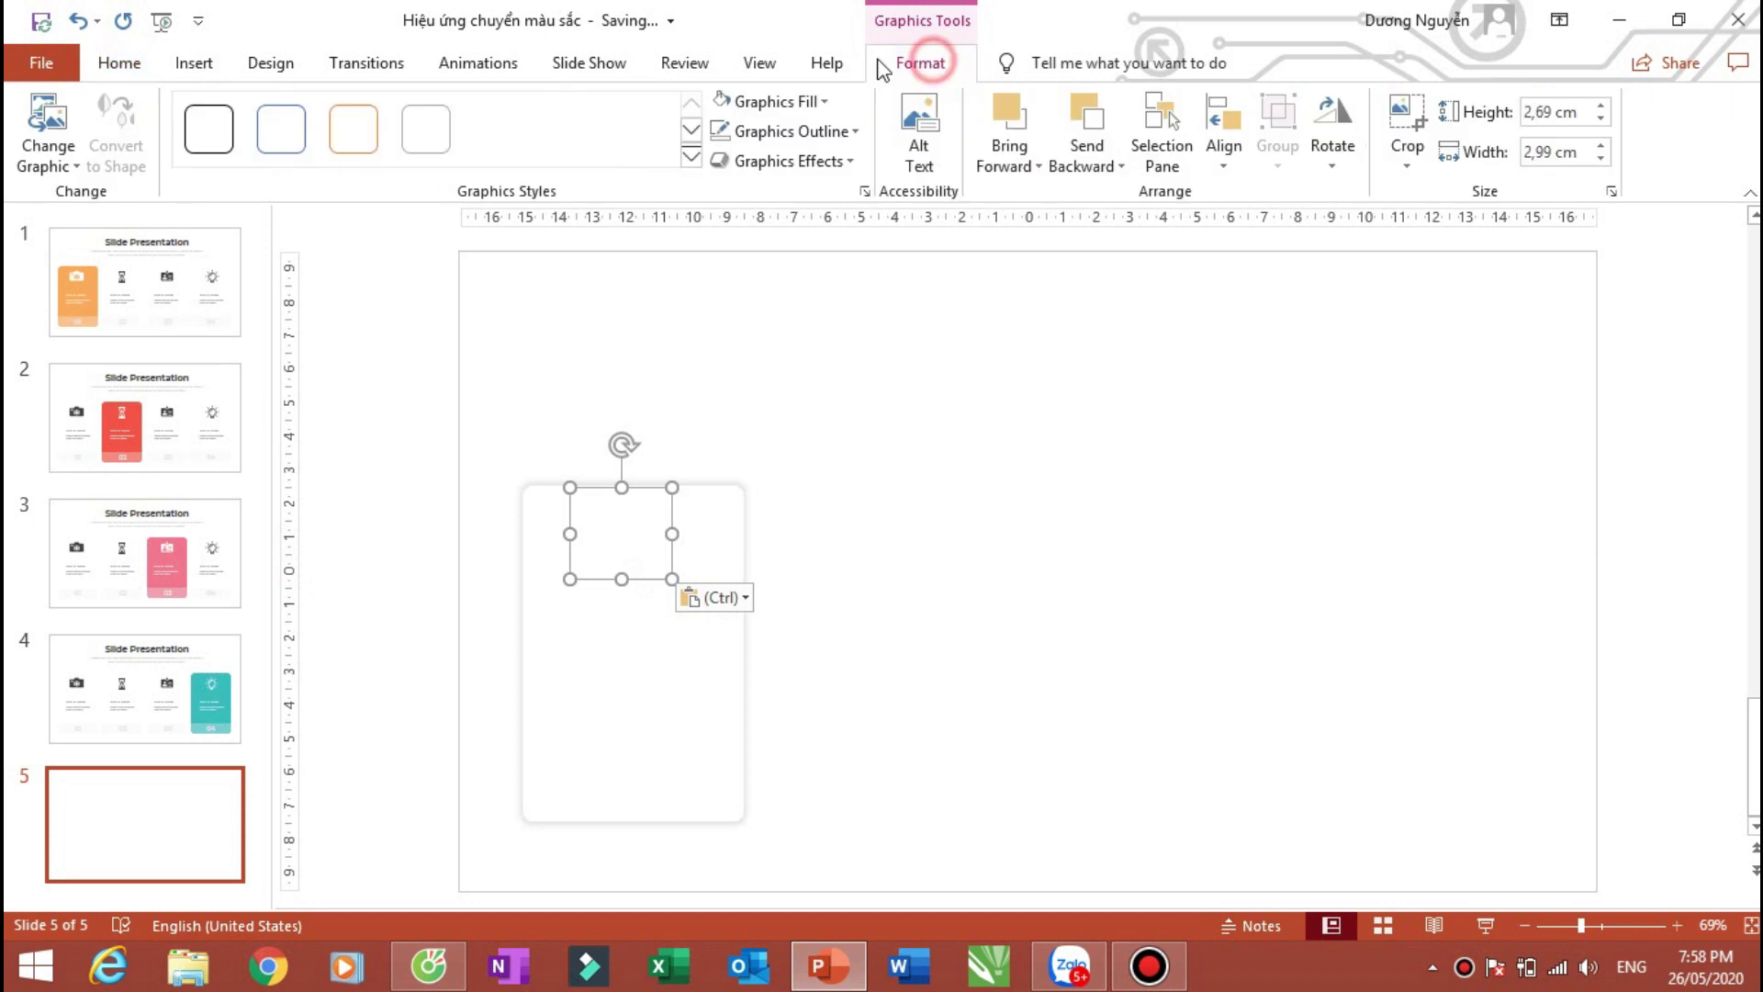
{"action": "left_click", "coordinate": [761, 103]}
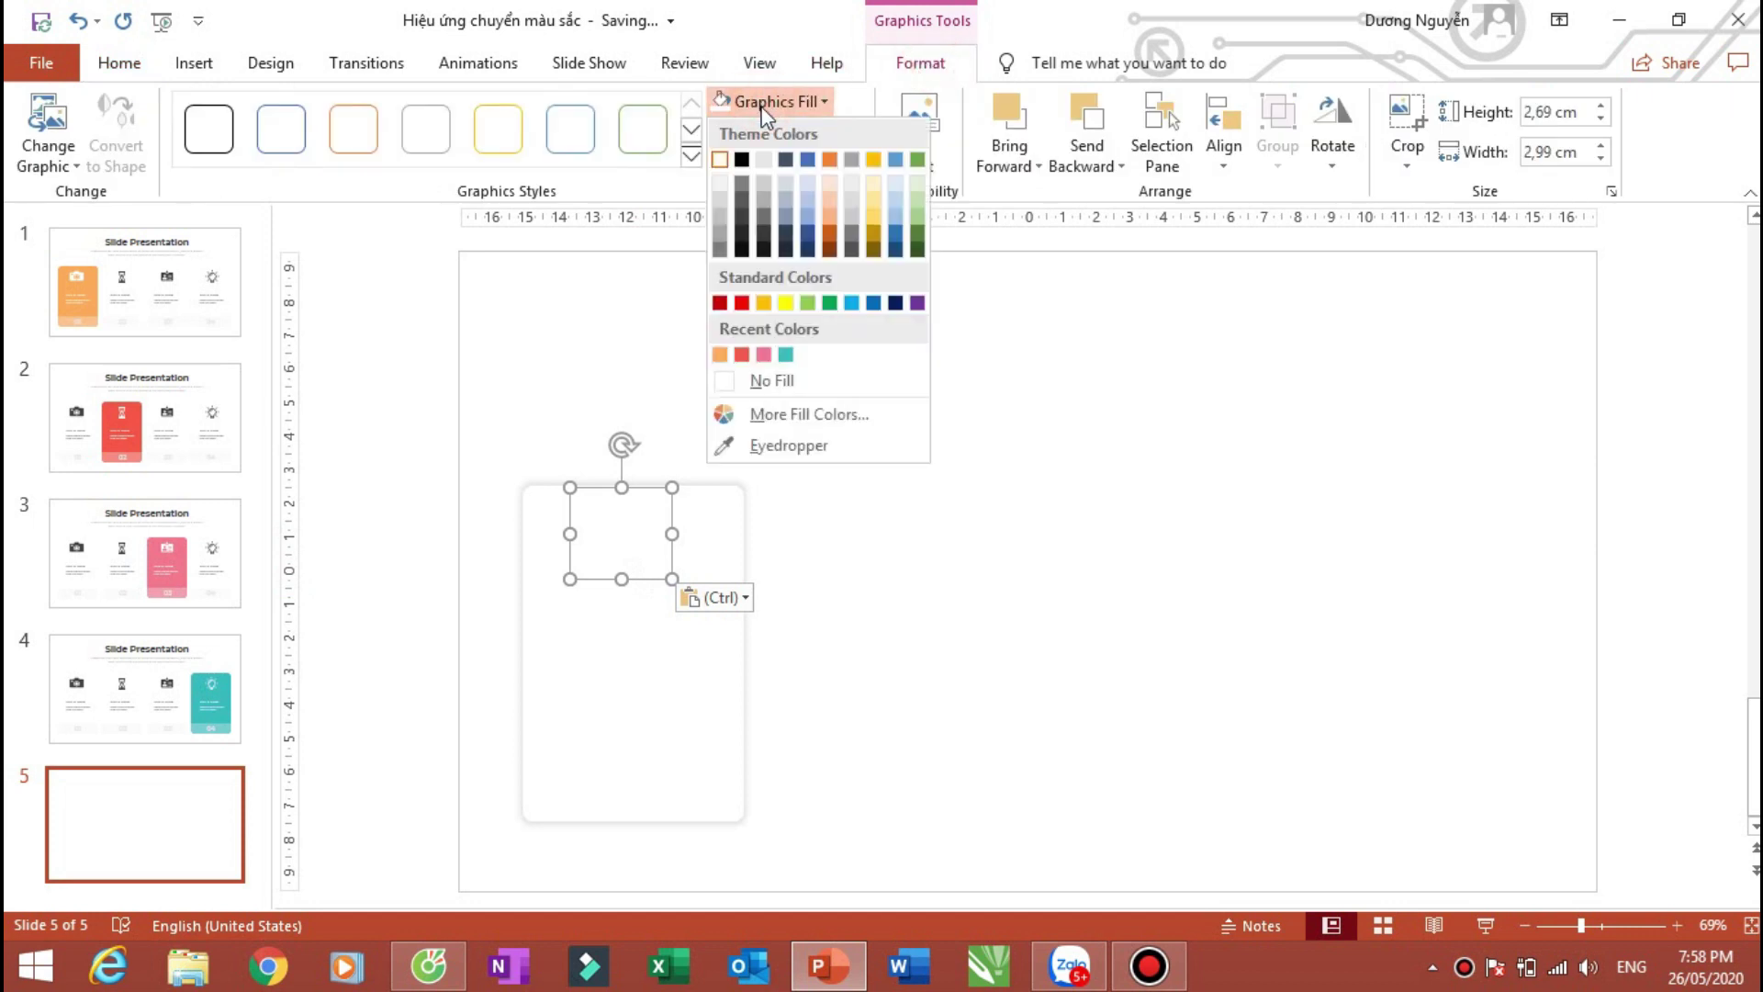
{"action": "left_click", "coordinate": [741, 213]}
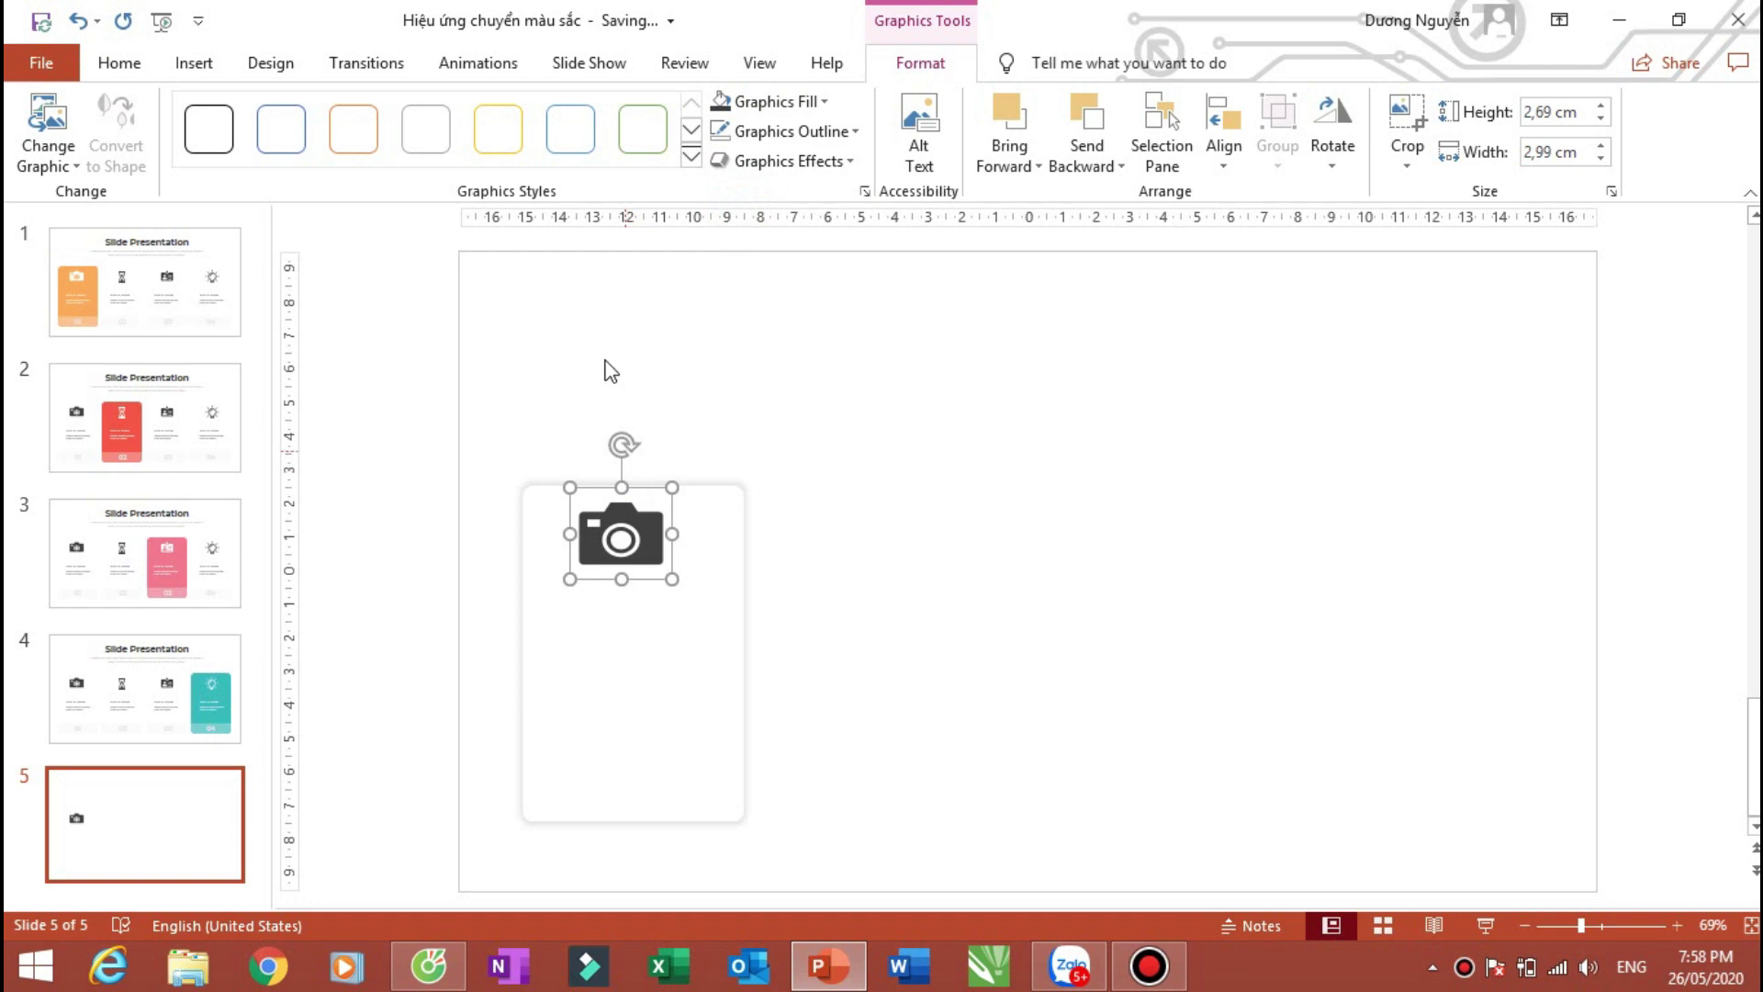
{"action": "left_click_drag", "start_coordinate": [645, 533], "coordinate": [657, 541]}
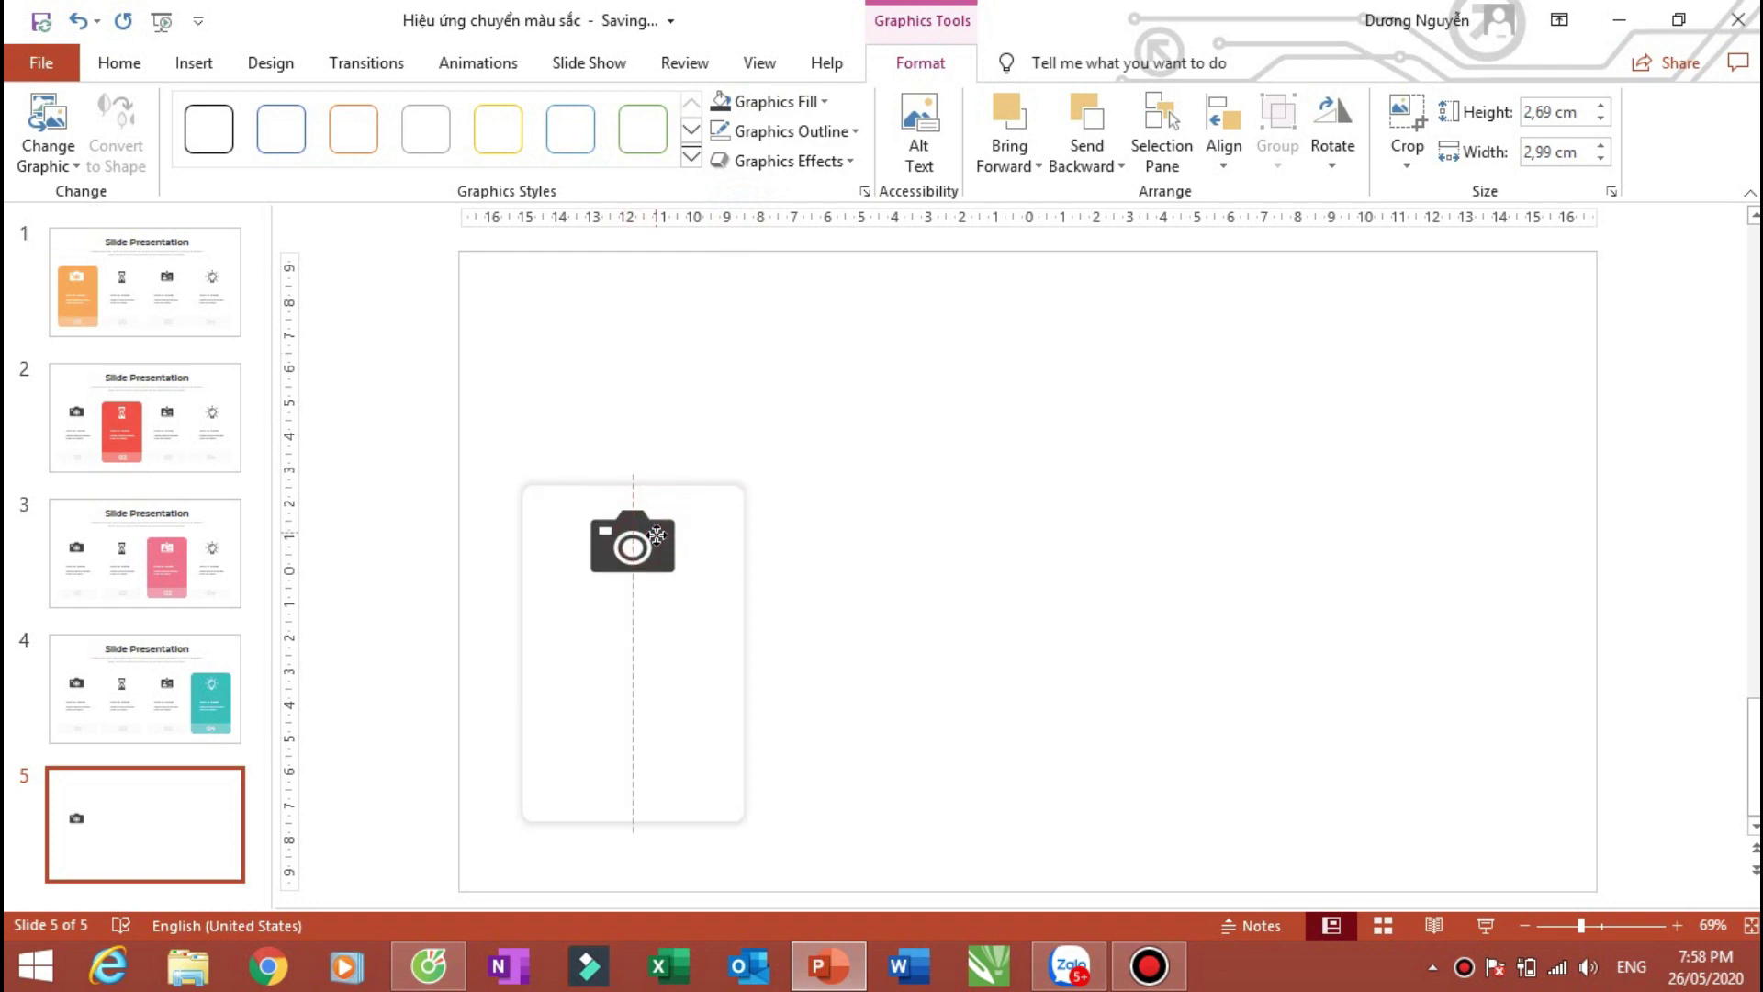
{"action": "left_click", "coordinate": [663, 411]}
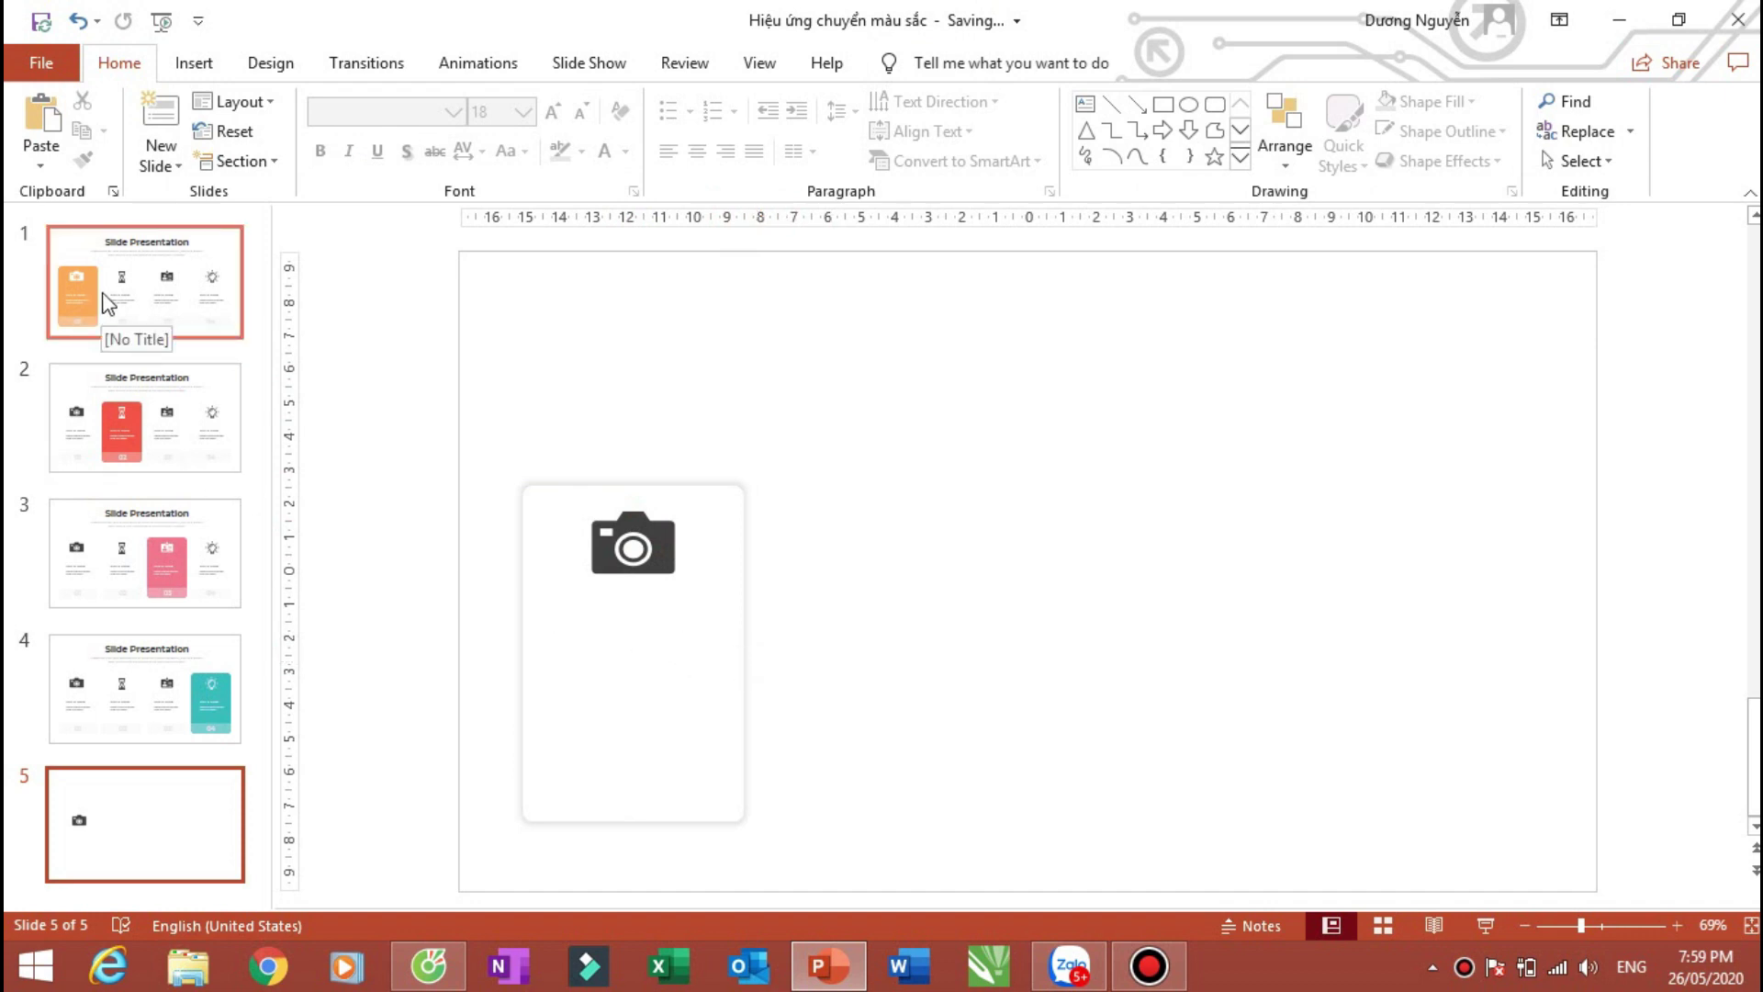
Step: Draw a text box below the camera icon and type 'Your Text'
{"action": "left_click", "coordinate": [1085, 102]}
{"action": "scroll", "coordinate": [619, 620], "scroll_direction": "up", "scroll_amount": 5}
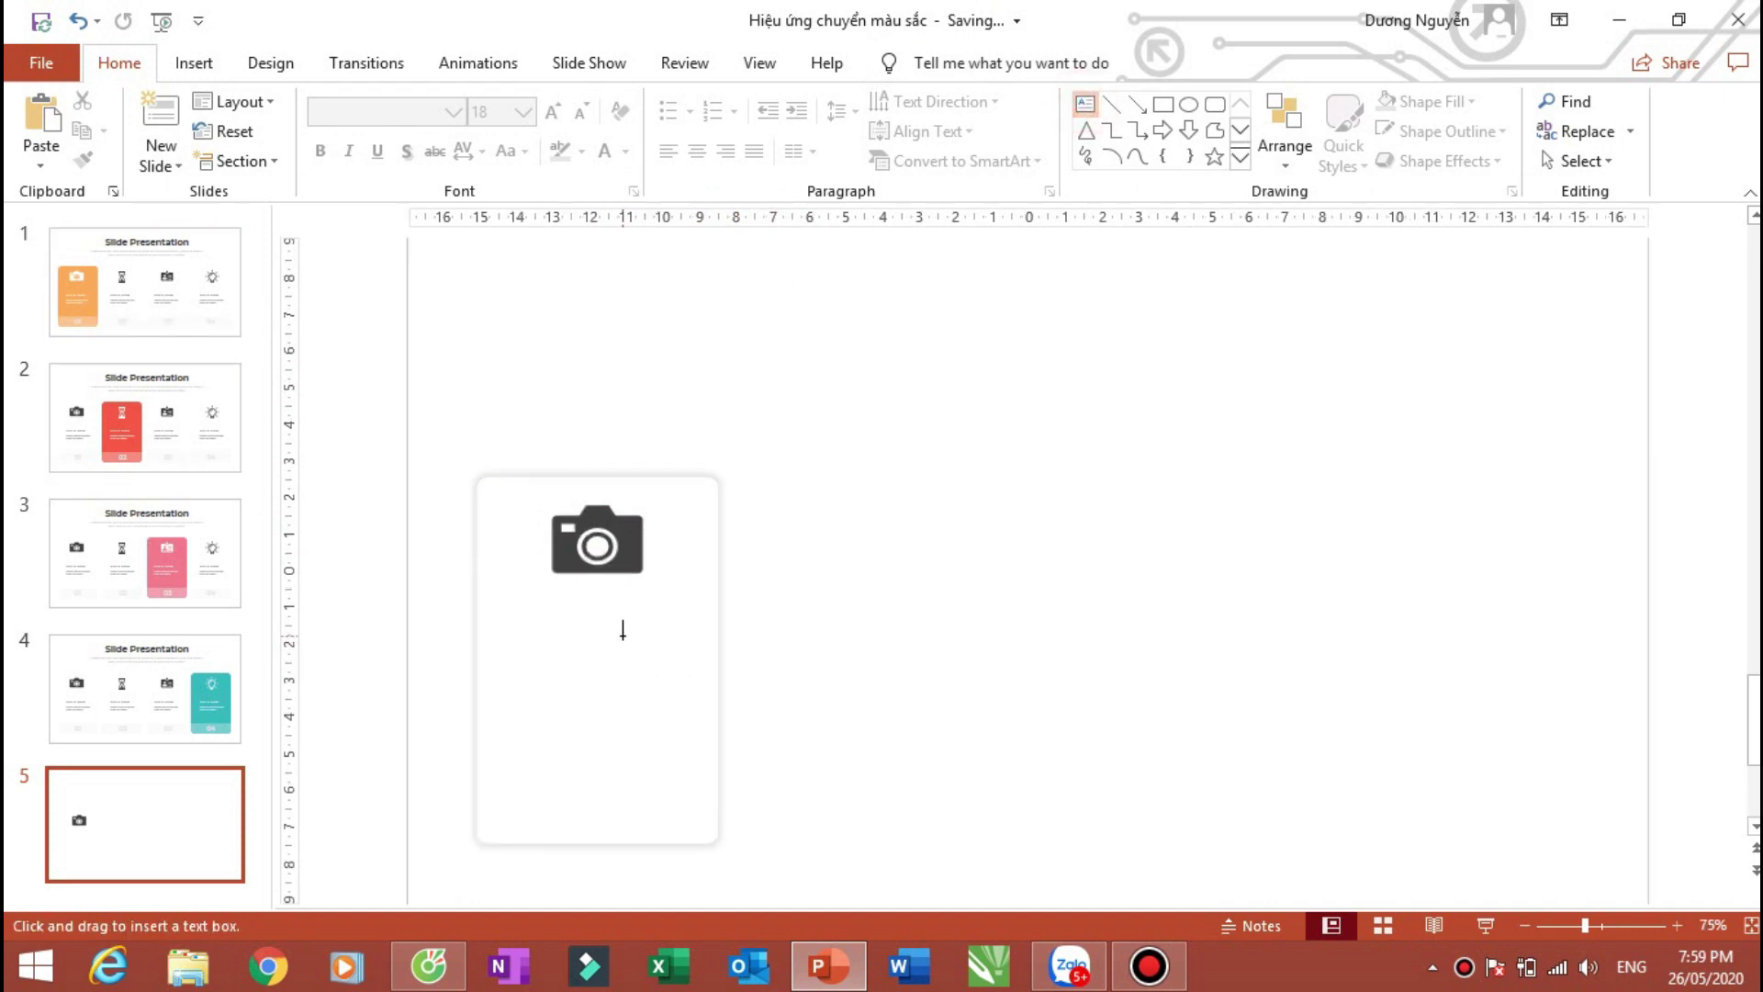
{"action": "left_click_drag", "start_coordinate": [729, 893], "coordinate": [505, 893]}
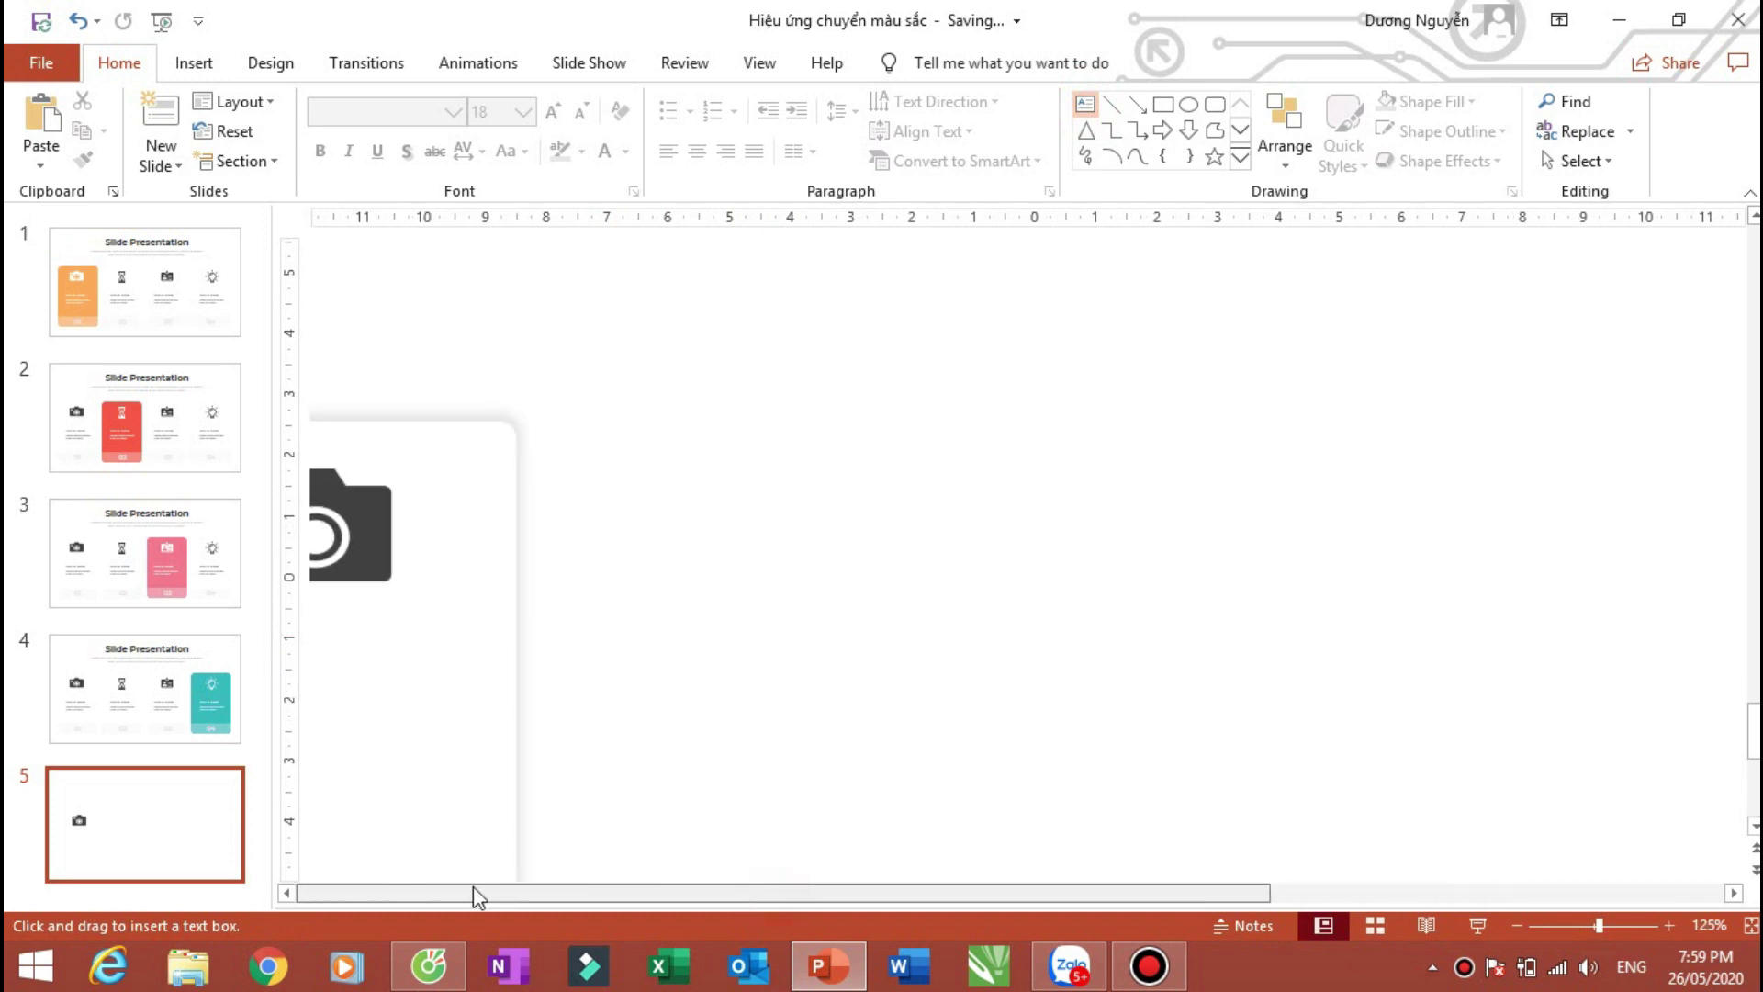
{"action": "left_click", "coordinate": [1084, 102]}
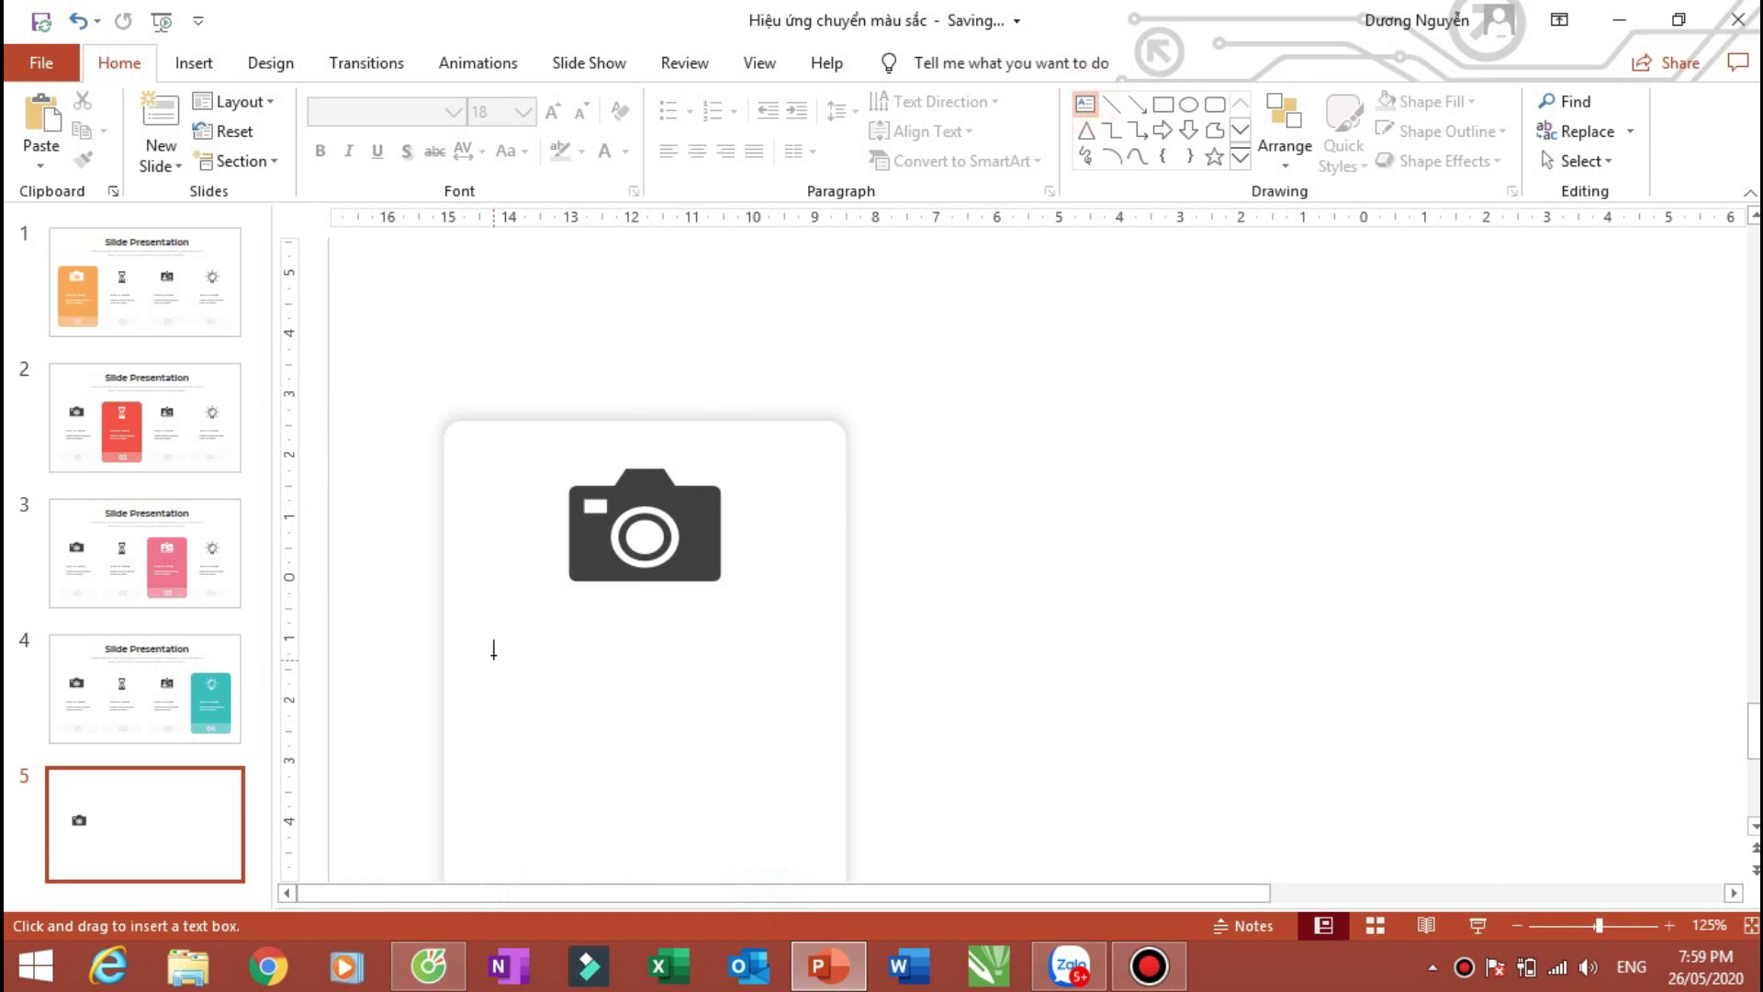
{"action": "left_click_drag", "start_coordinate": [493, 649], "coordinate": [782, 735]}
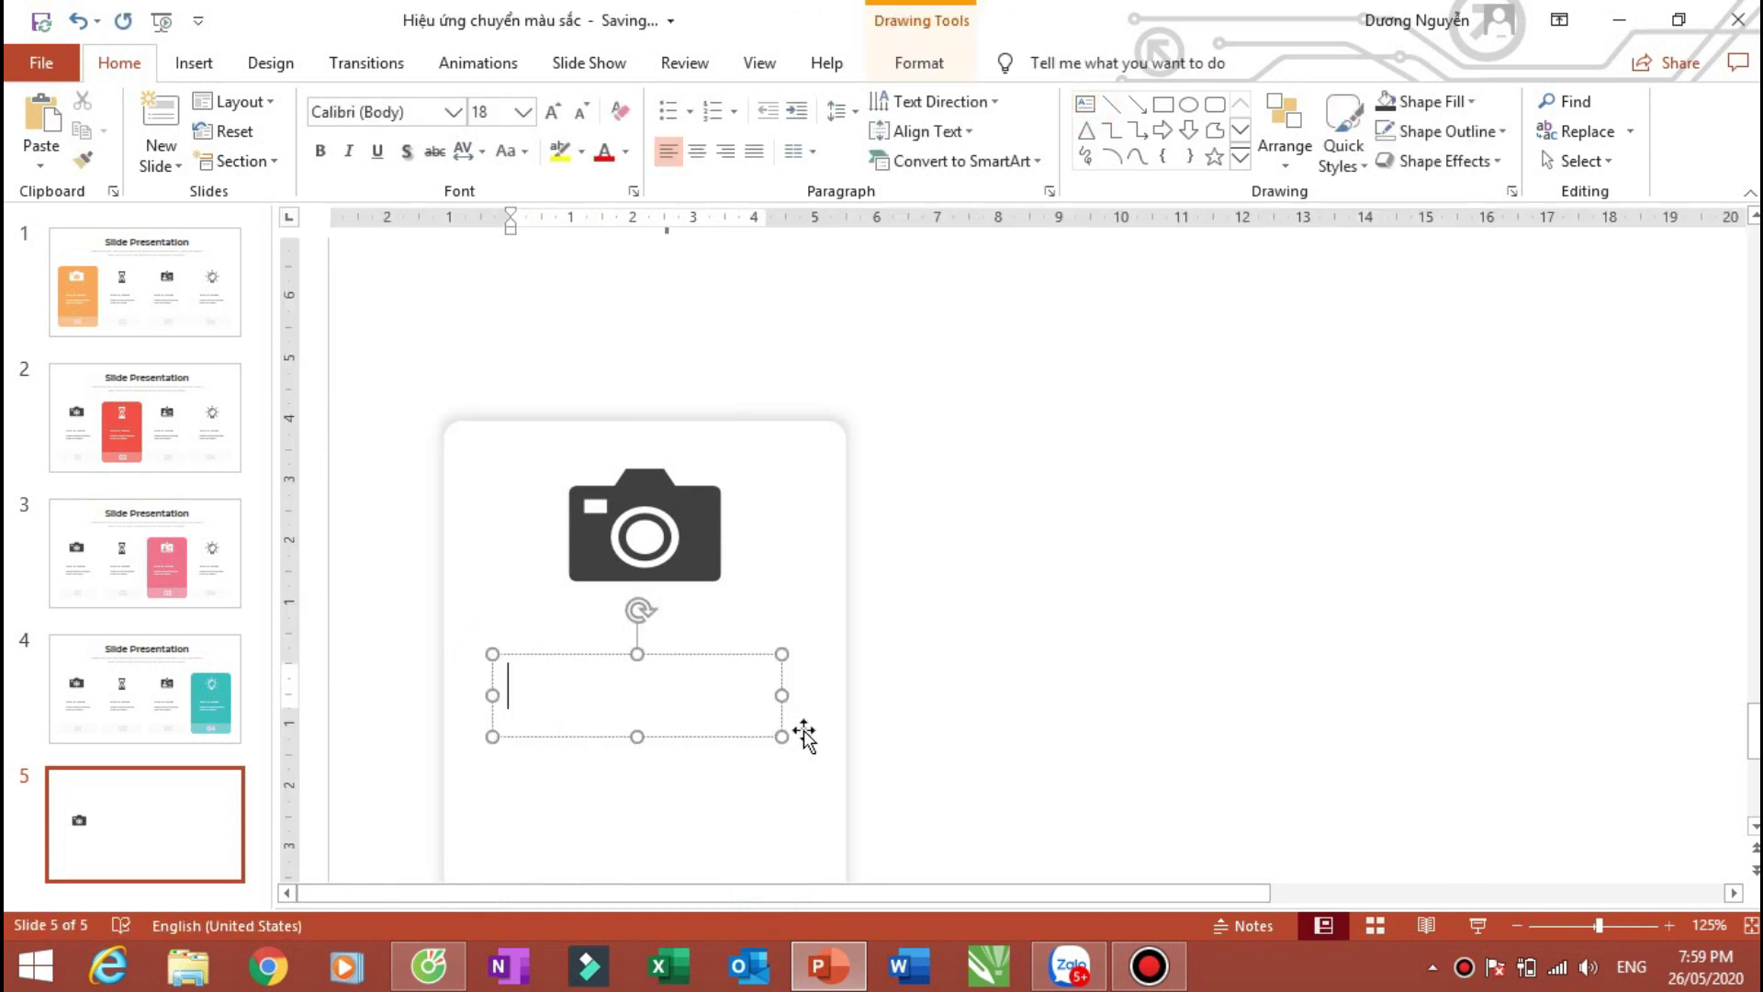
{"action": "type", "text": "Your"}
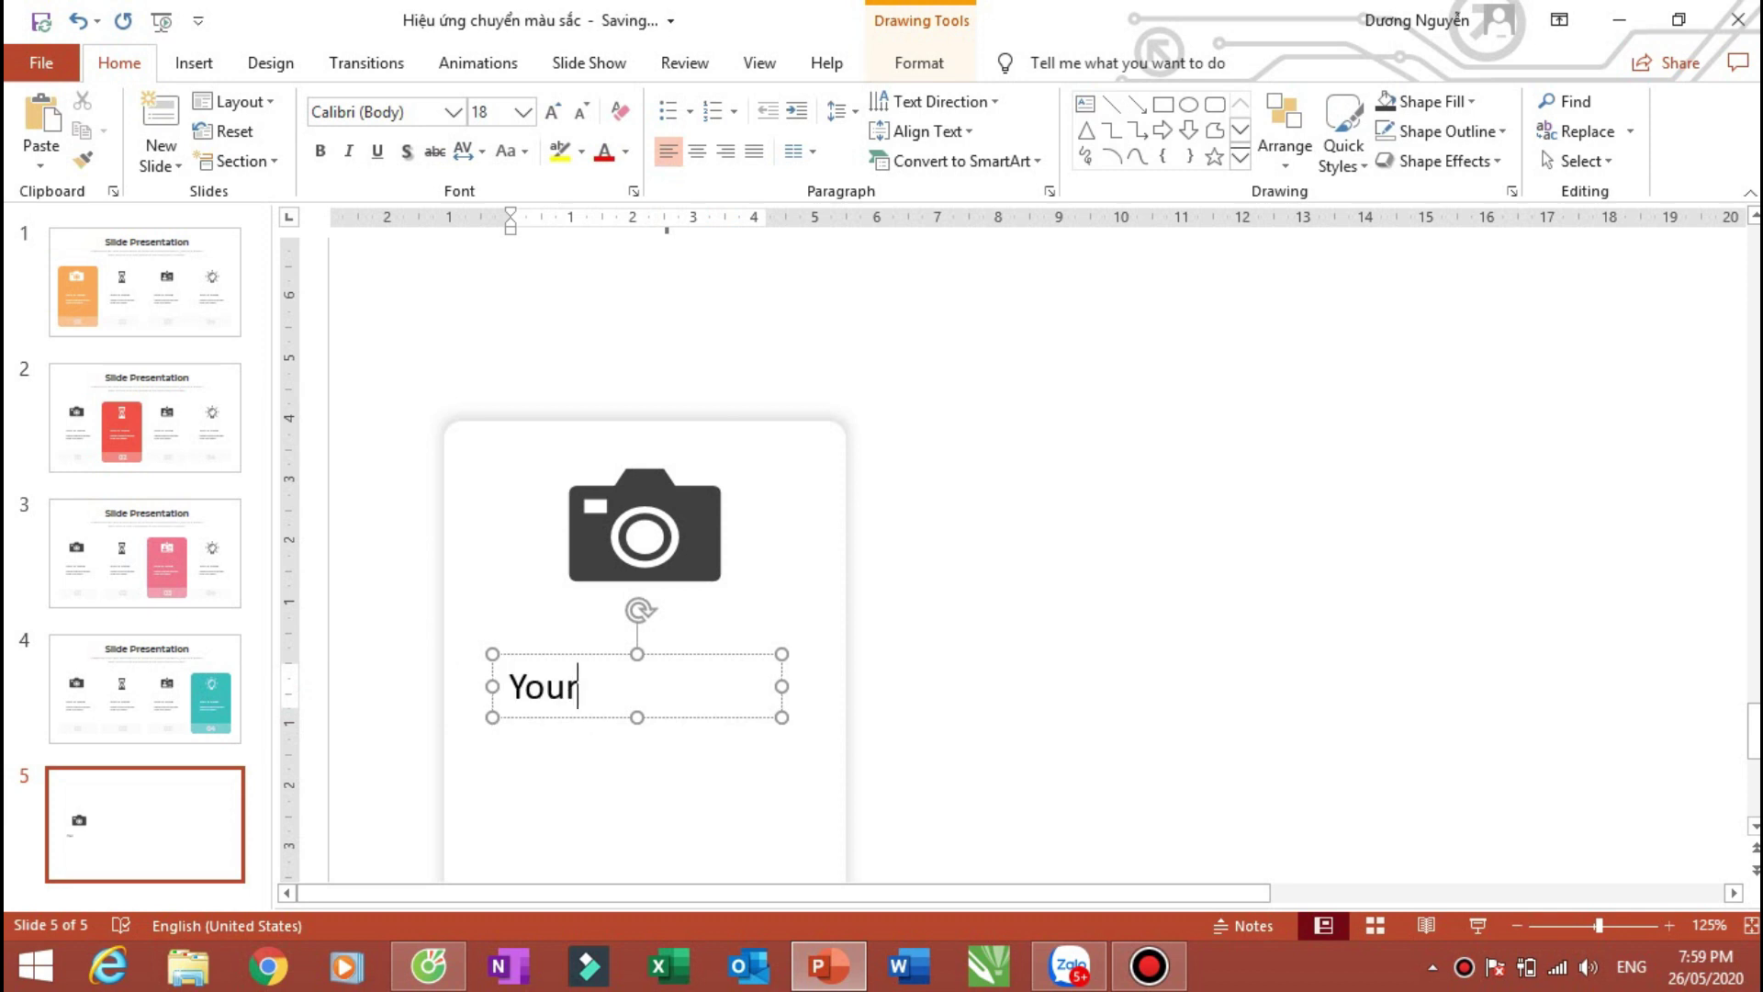
{"action": "type", "text": " Text"}
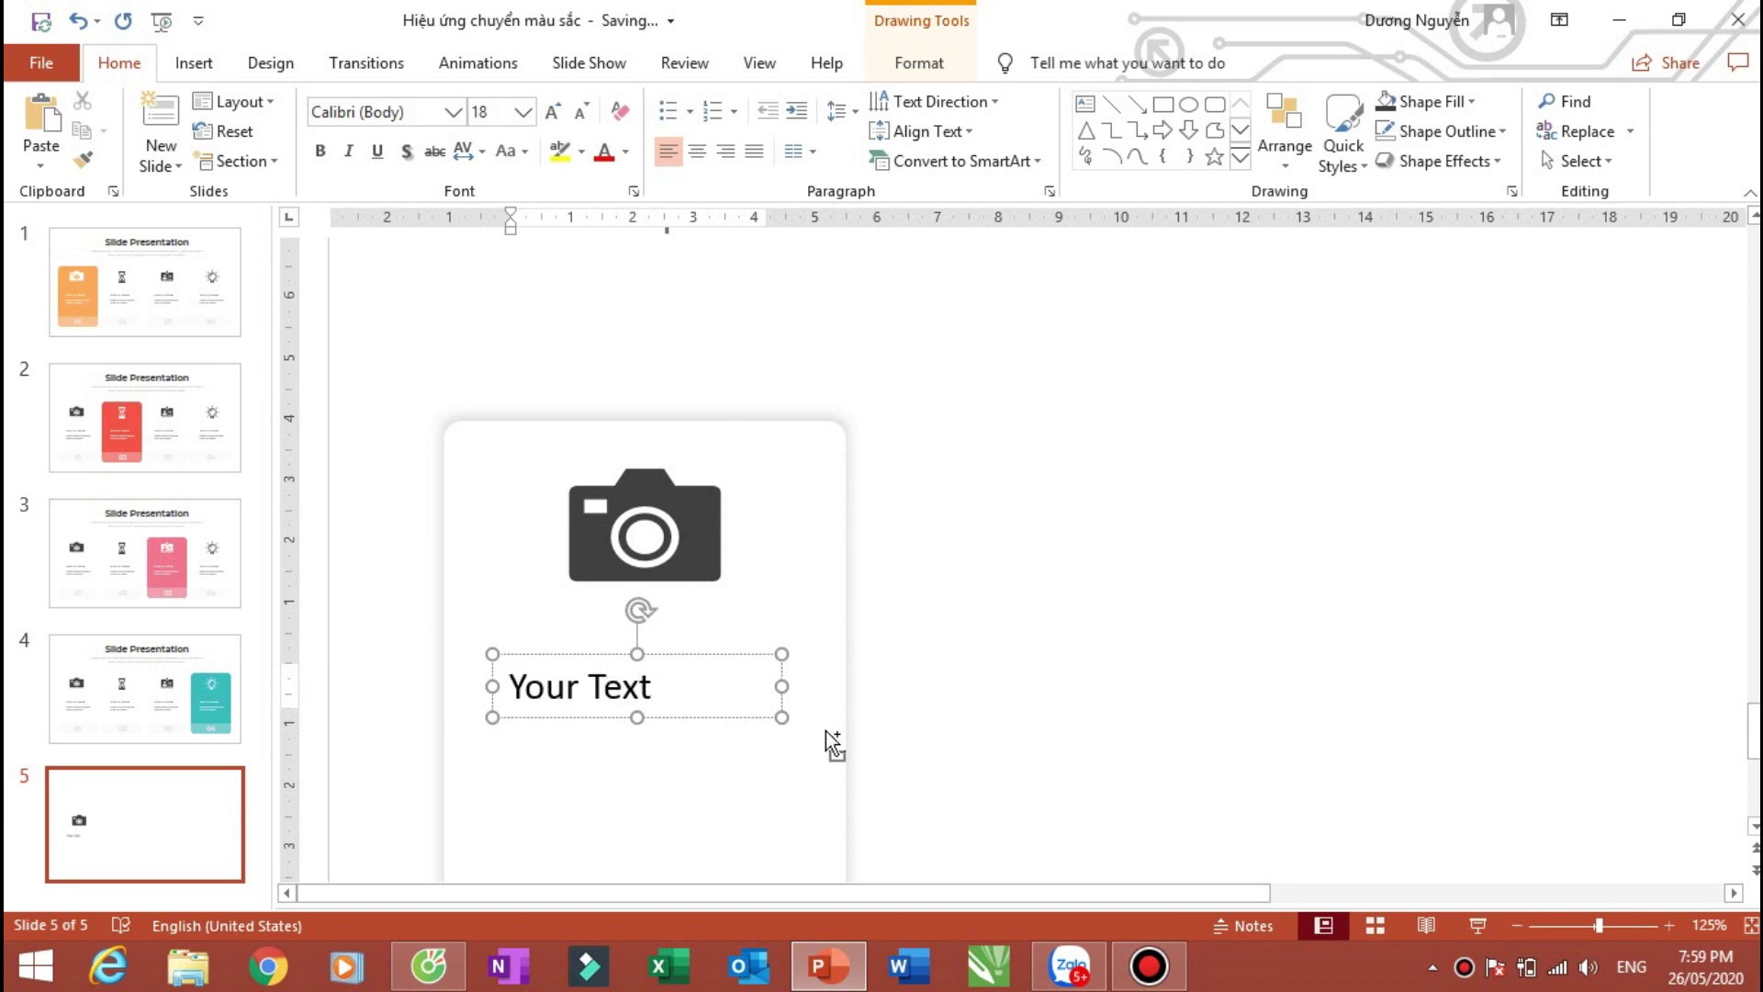
Step: Set the 'Your Text' title to bold Montserrat
{"action": "key", "text": "ctrl+a"}
{"action": "left_click", "coordinate": [422, 112]}
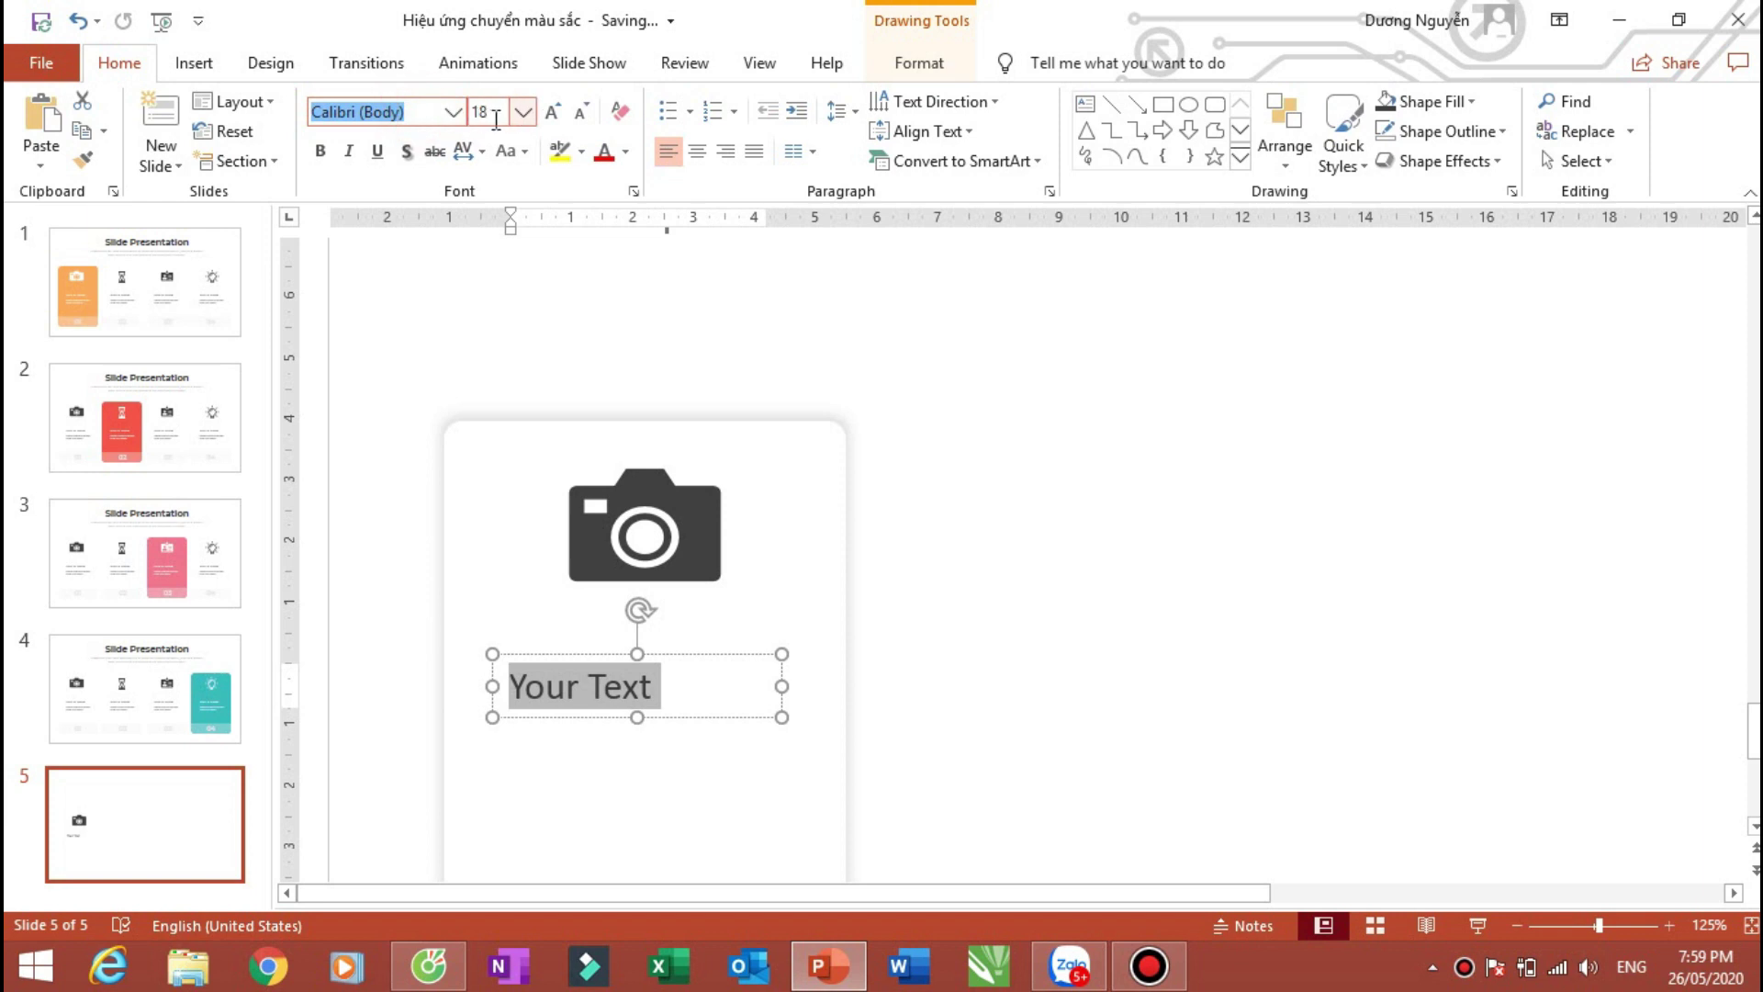
{"action": "type", "text": "Montserrat"}
{"action": "key", "text": "Return"}
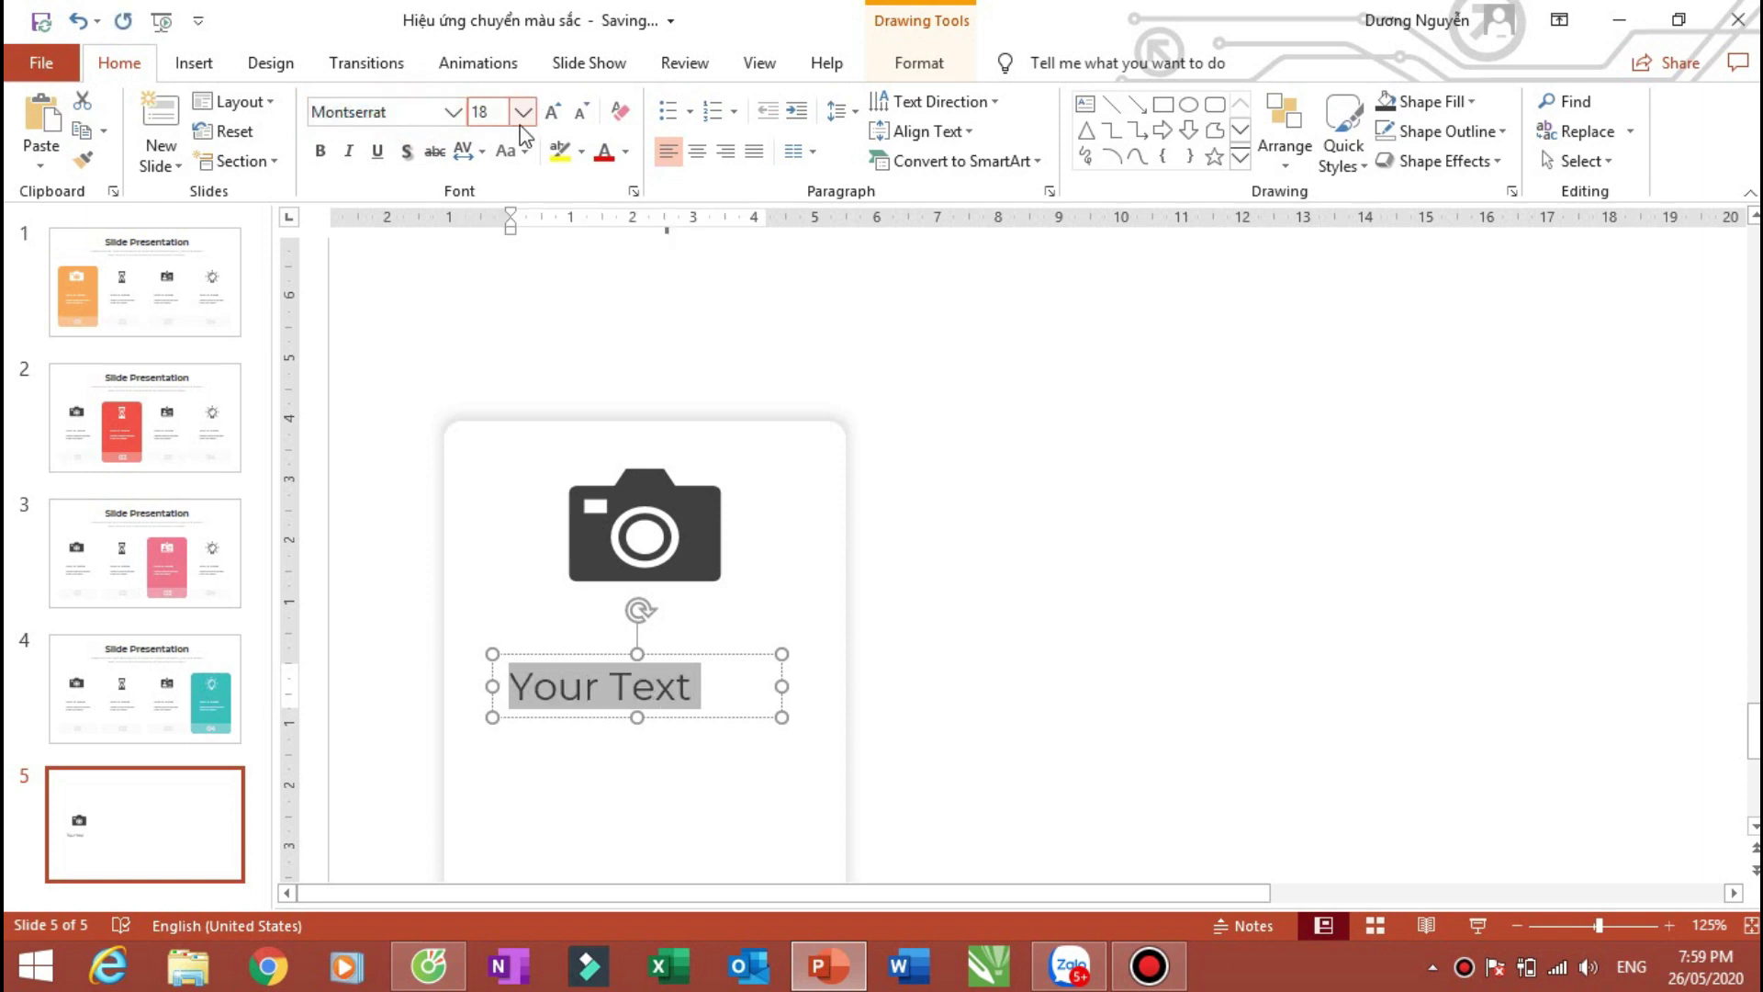
{"action": "left_click", "coordinate": [319, 150]}
{"action": "left_click", "coordinate": [673, 335]}
Step: Colour the 'Your Text' title dark grey
{"action": "scroll", "coordinate": [679, 366], "scroll_direction": "down", "scroll_amount": 2}
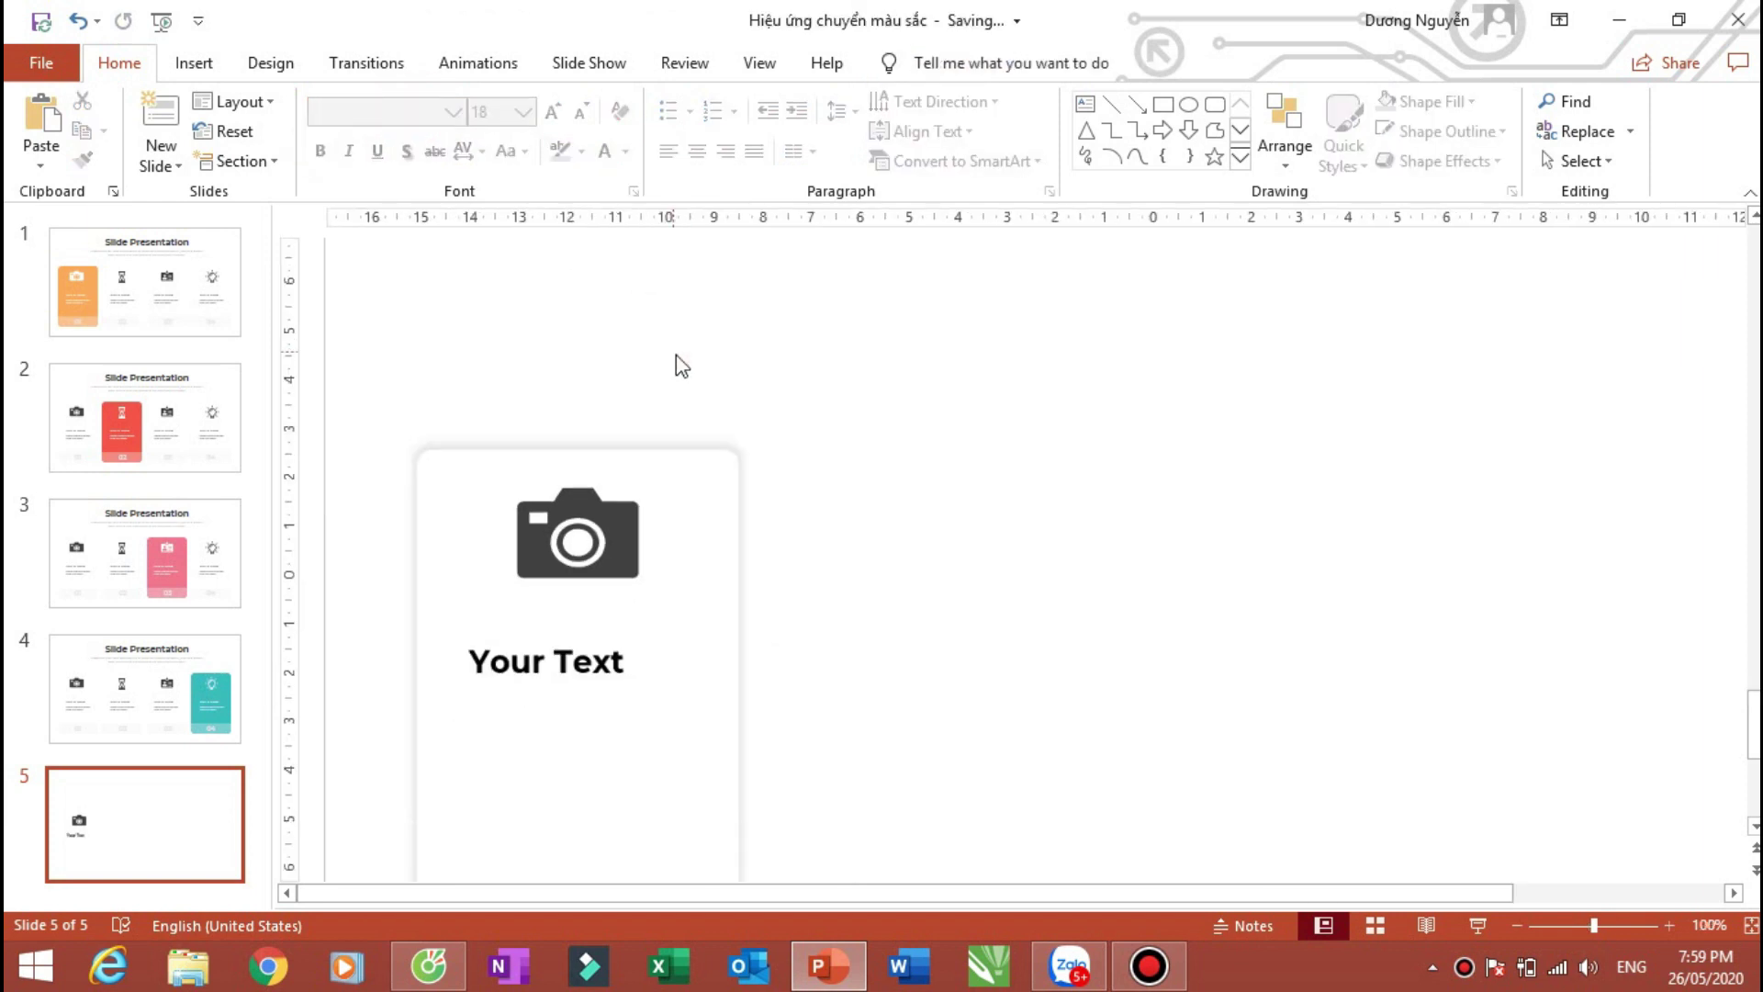
{"action": "left_click", "coordinate": [582, 670]}
{"action": "key", "text": "ctrl+a"}
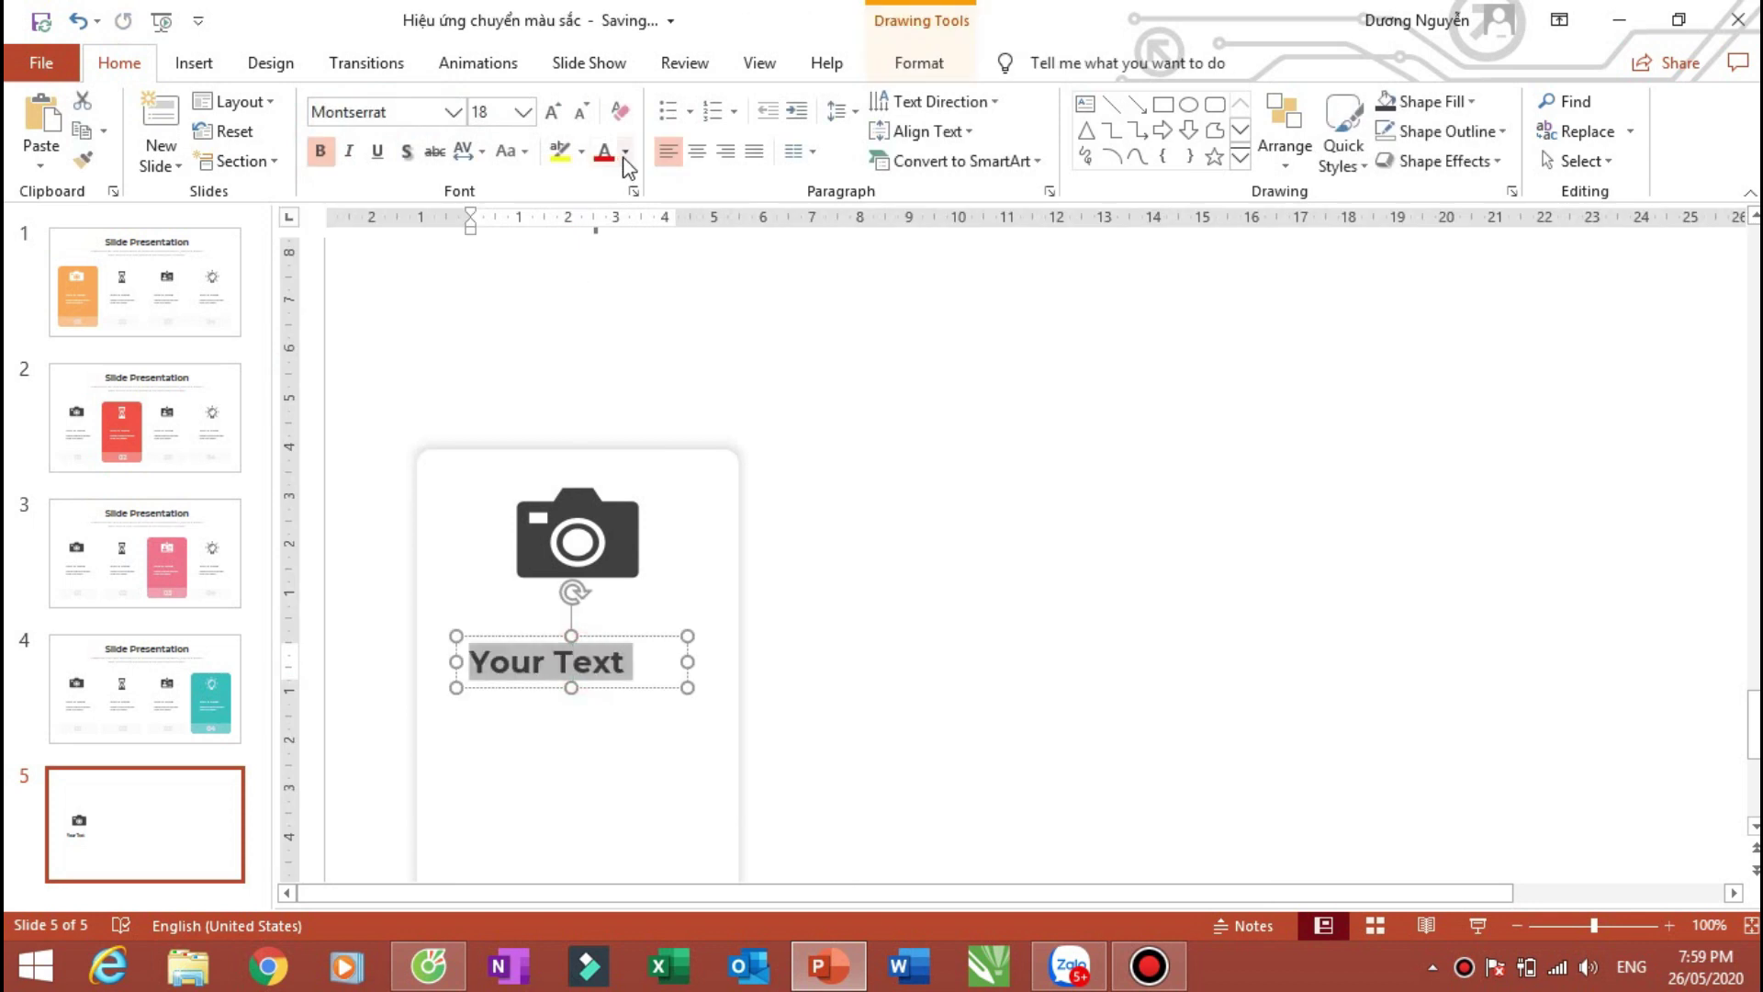
{"action": "left_click", "coordinate": [625, 154]}
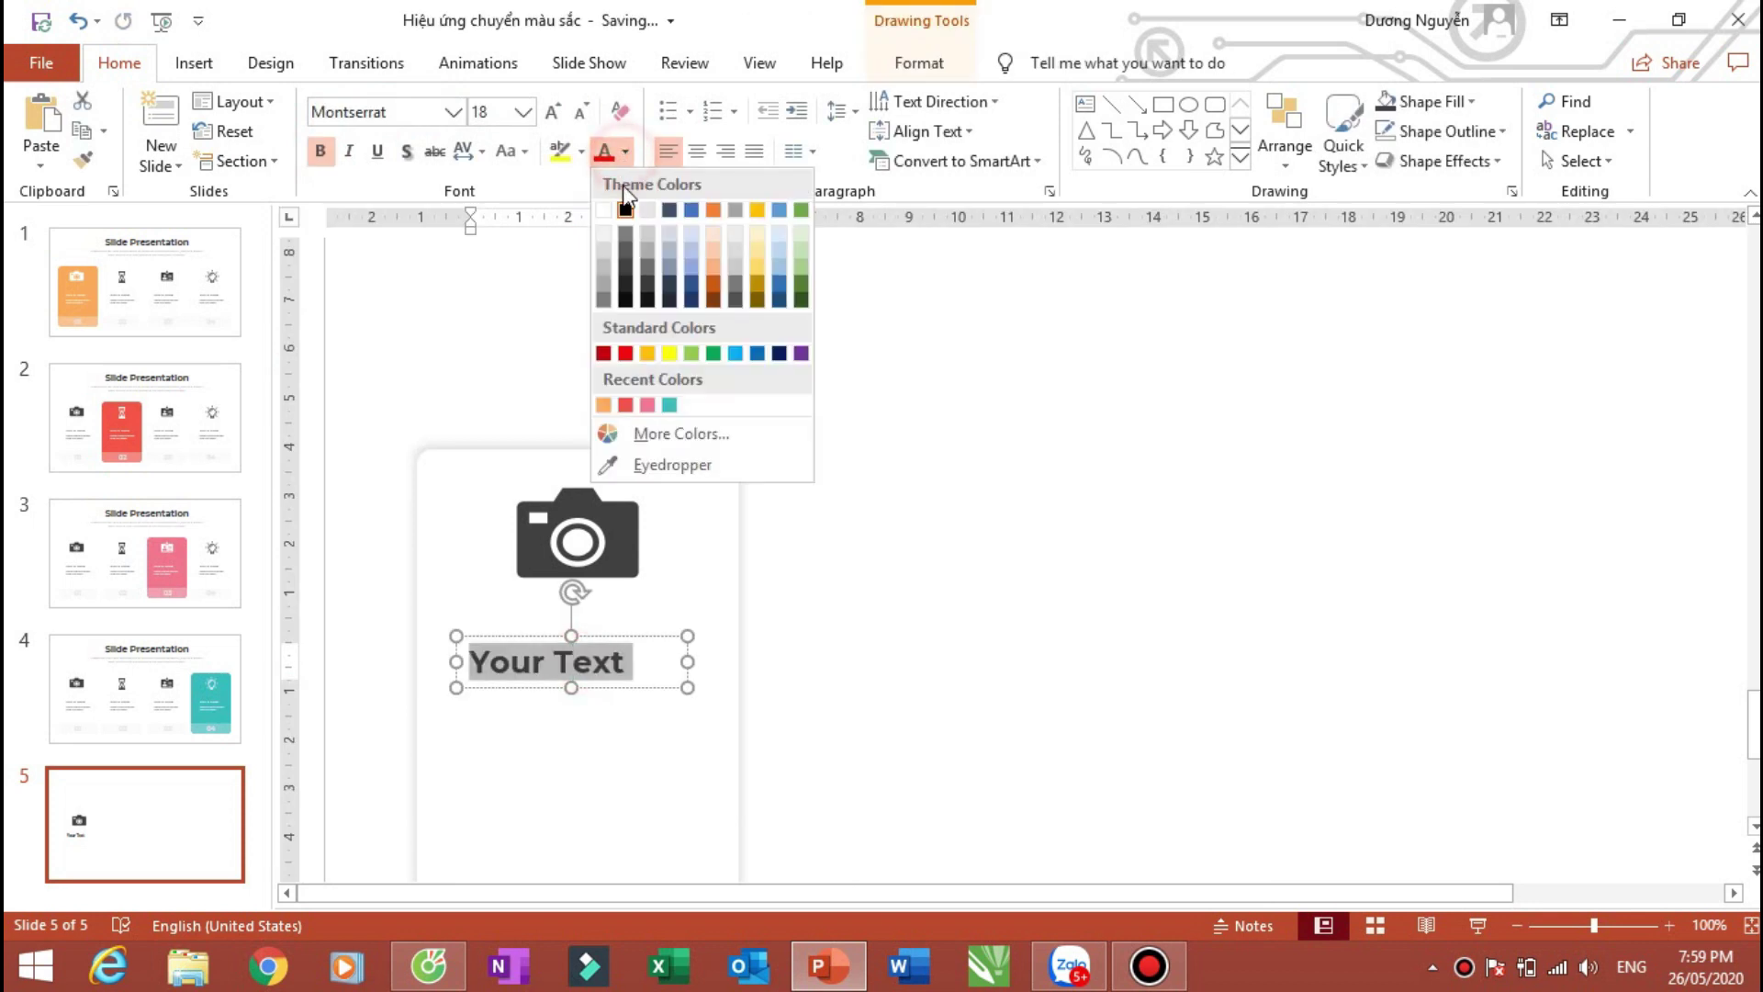
{"action": "left_click", "coordinate": [625, 254]}
{"action": "left_click", "coordinate": [735, 399]}
{"action": "scroll", "coordinate": [705, 407], "scroll_direction": "down", "scroll_amount": 2}
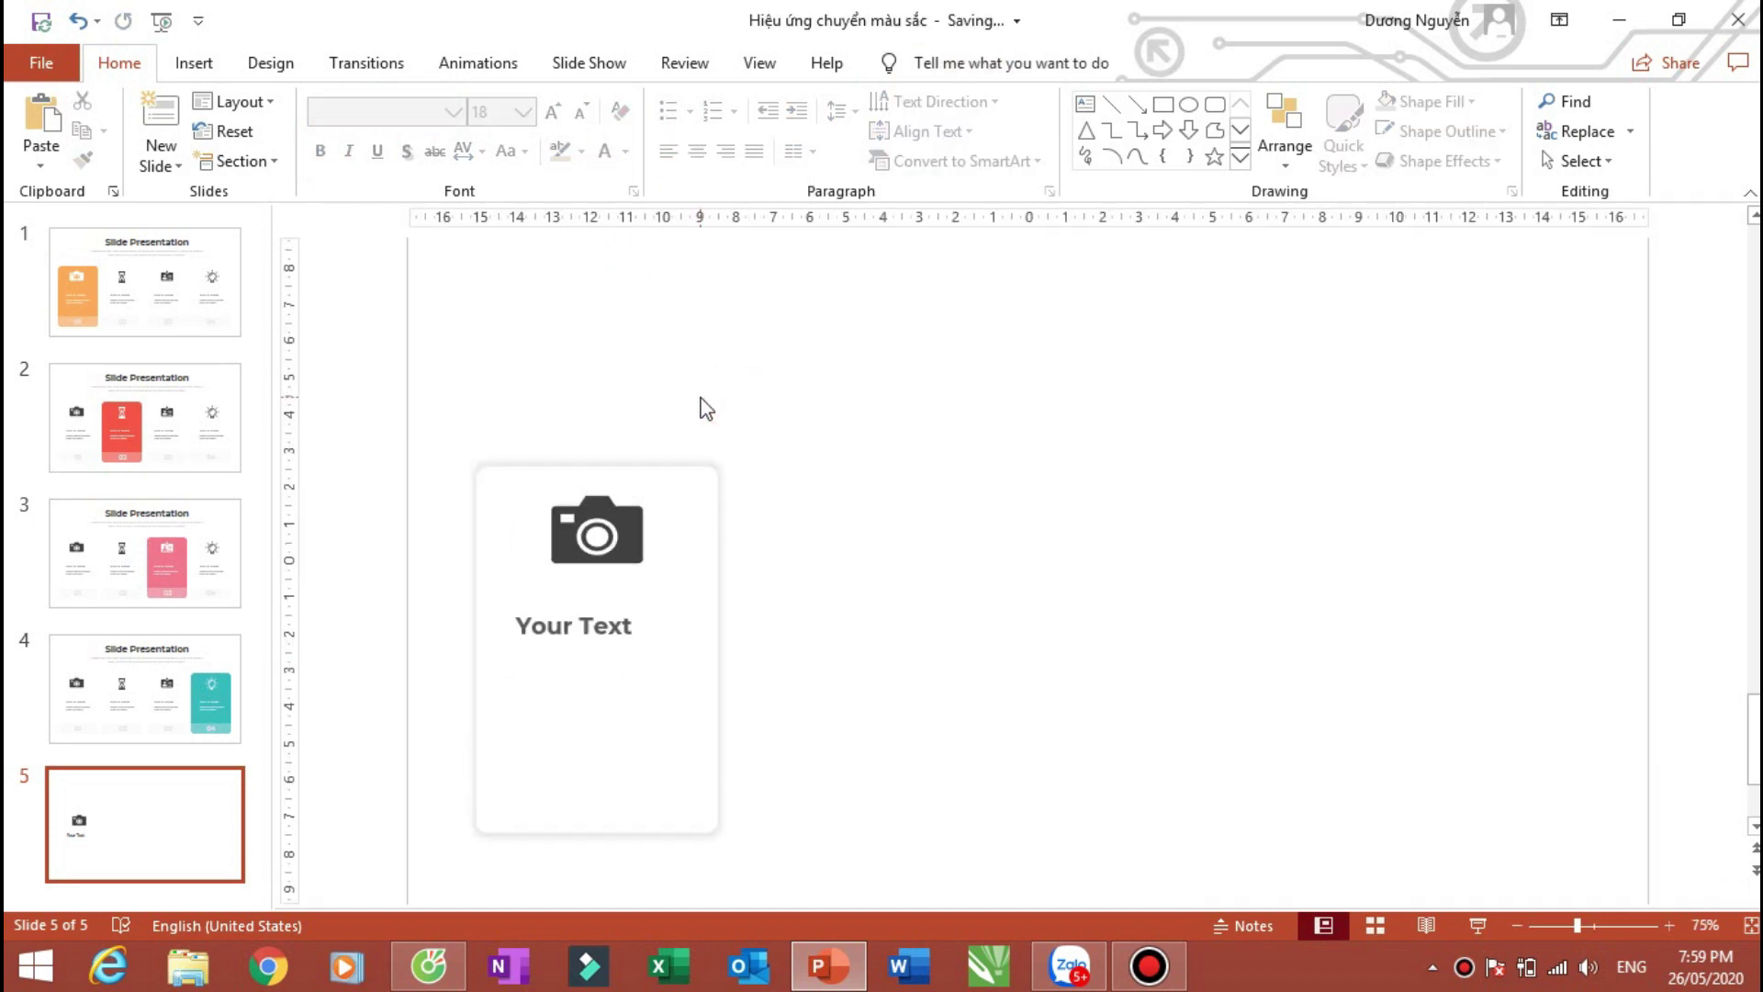
{"action": "left_click", "coordinate": [605, 617]}
Step: Duplicate the title below it as unbolded 16 pt text and generate =lorem() placeholder text
{"action": "mouse_move", "coordinate": [630, 606]}
{"action": "left_mouse_down"}
{"action": "mouse_move", "coordinate": [641, 650]}
{"action": "mouse_move", "coordinate": [516, 655]}
{"action": "left_mouse_up"}
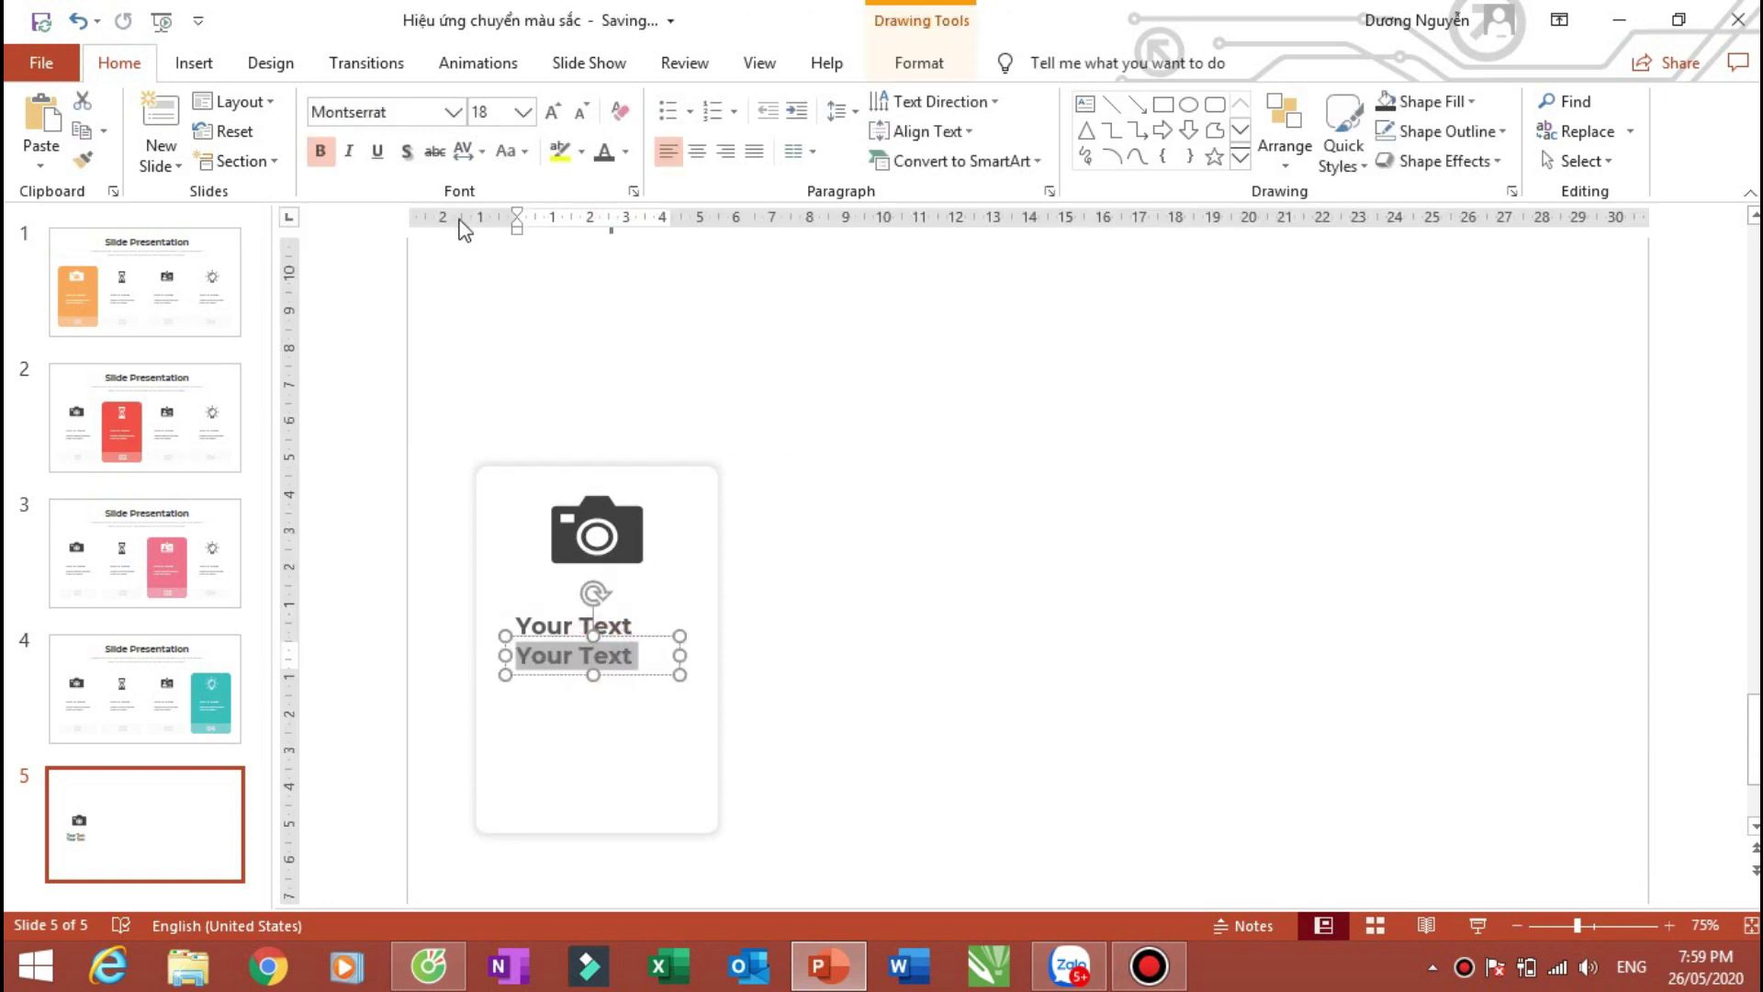
{"action": "left_click", "coordinate": [321, 153]}
{"action": "left_click", "coordinate": [582, 112]}
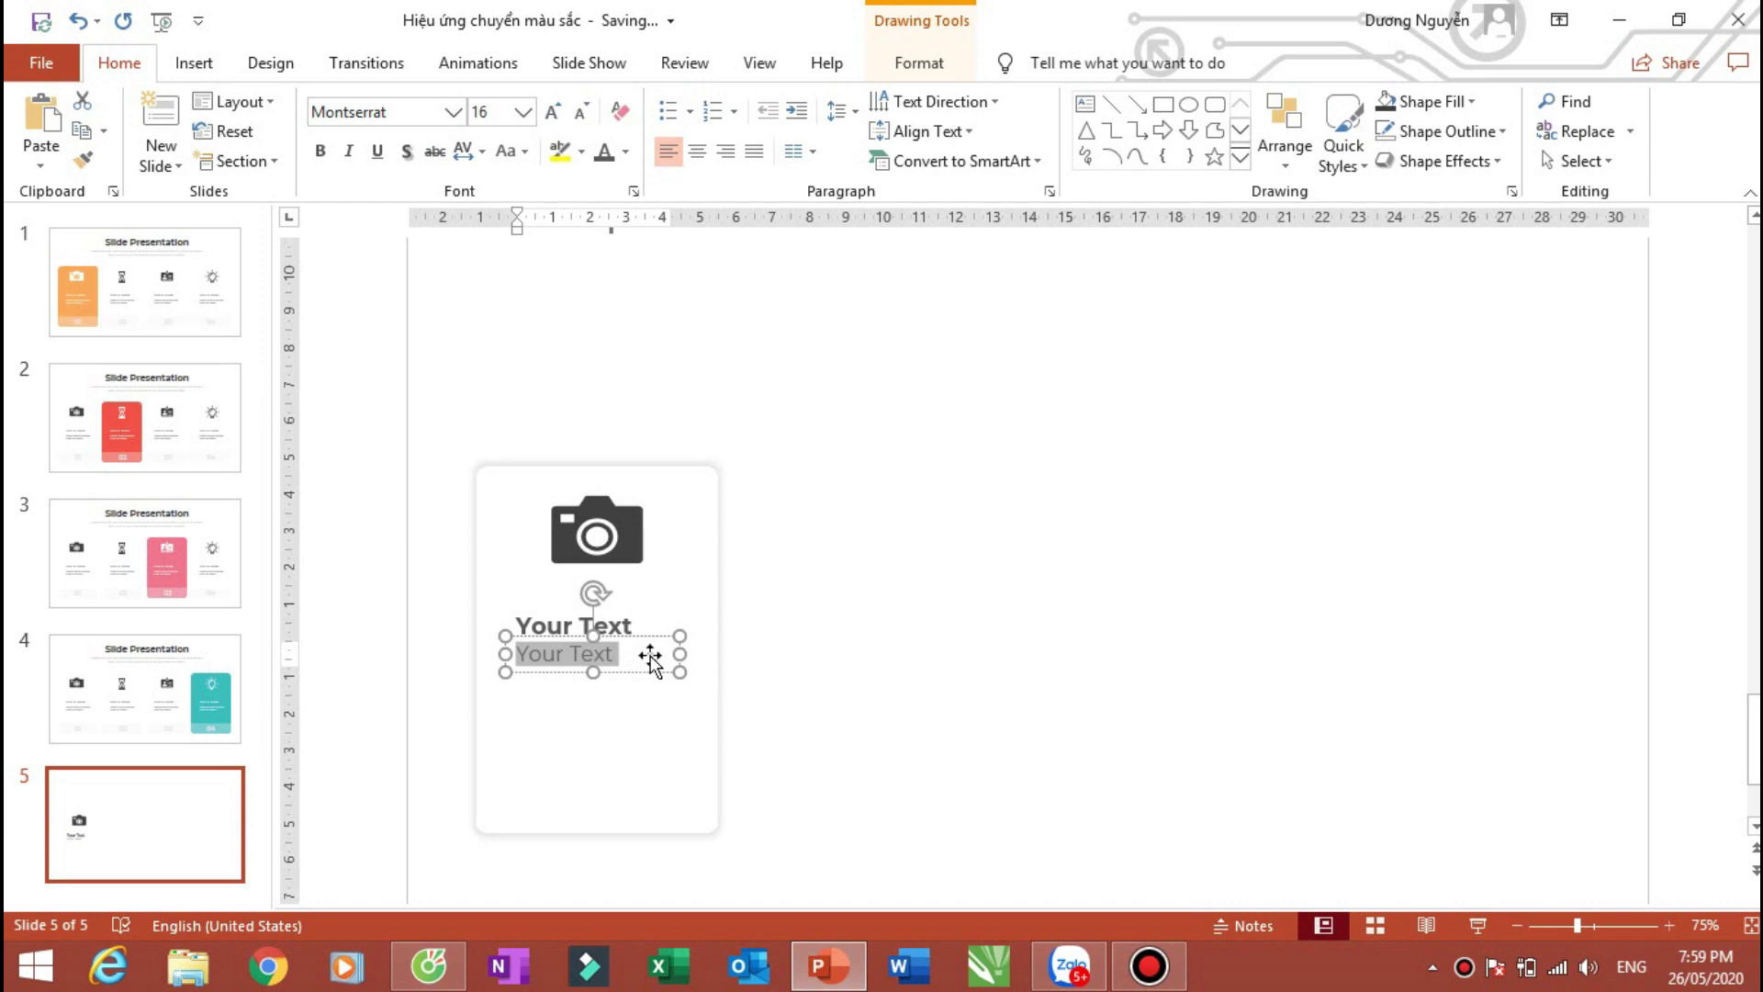
{"action": "type", "text": "="}
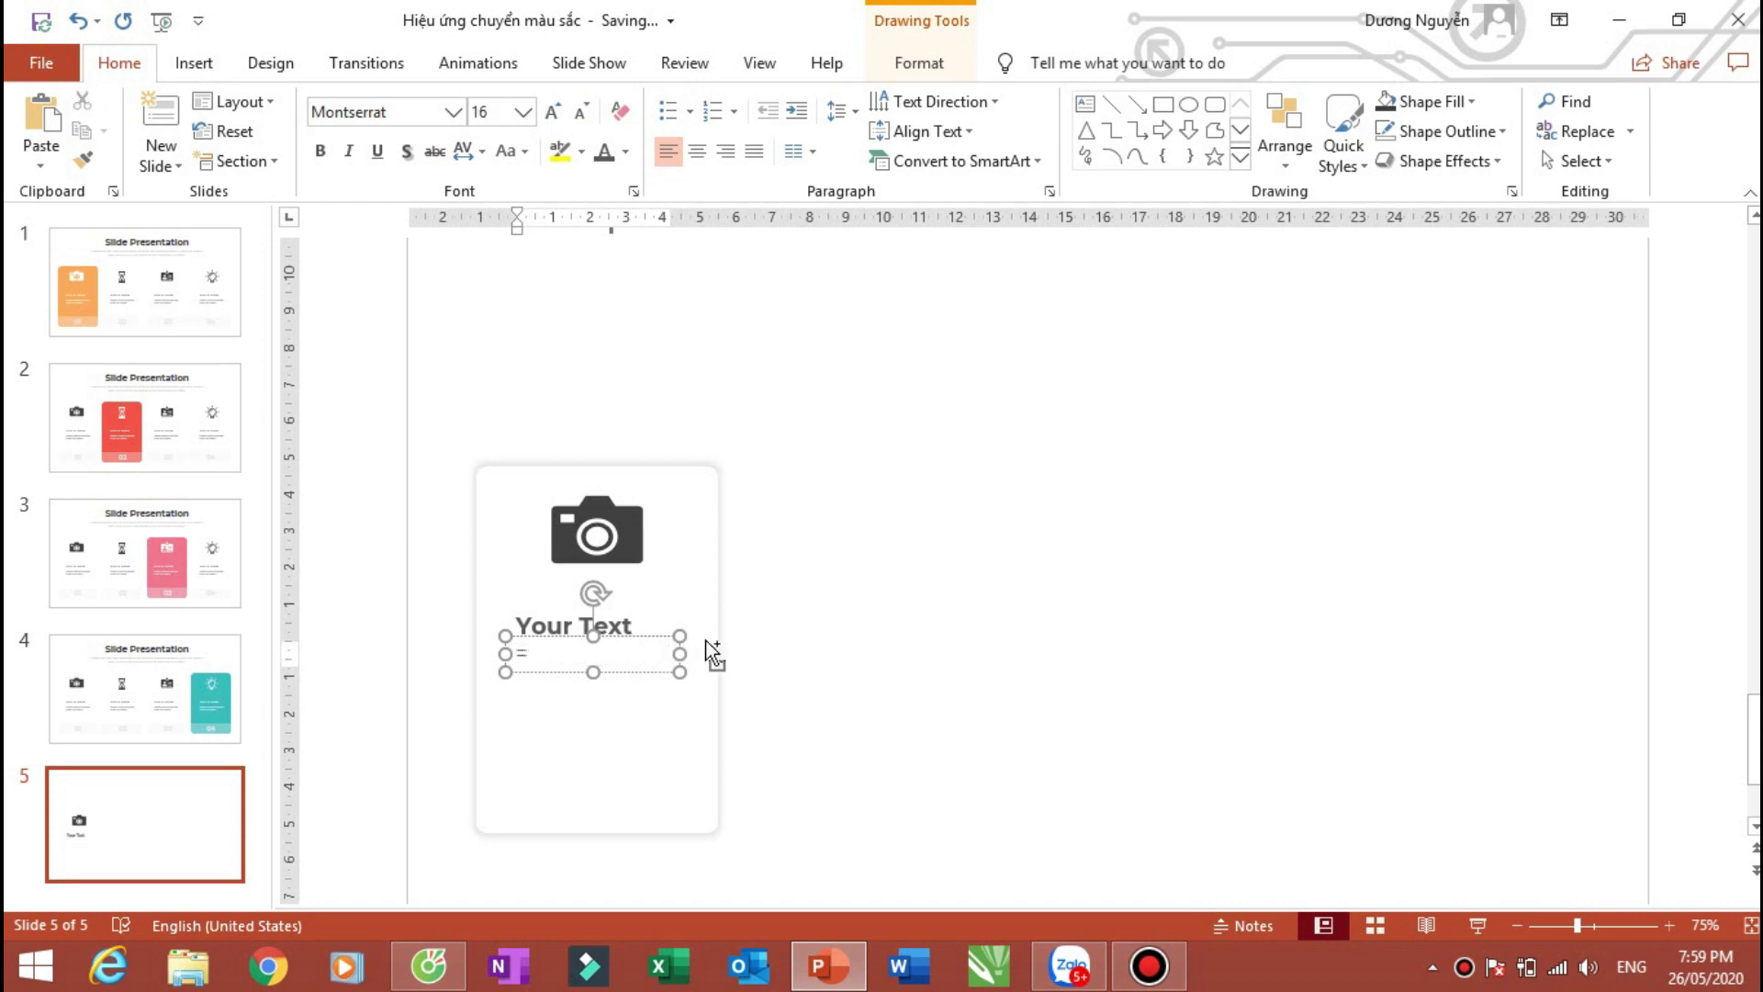
{"action": "scroll", "coordinate": [706, 642], "scroll_direction": "up", "scroll_amount": 5}
{"action": "type", "text": "lo"}
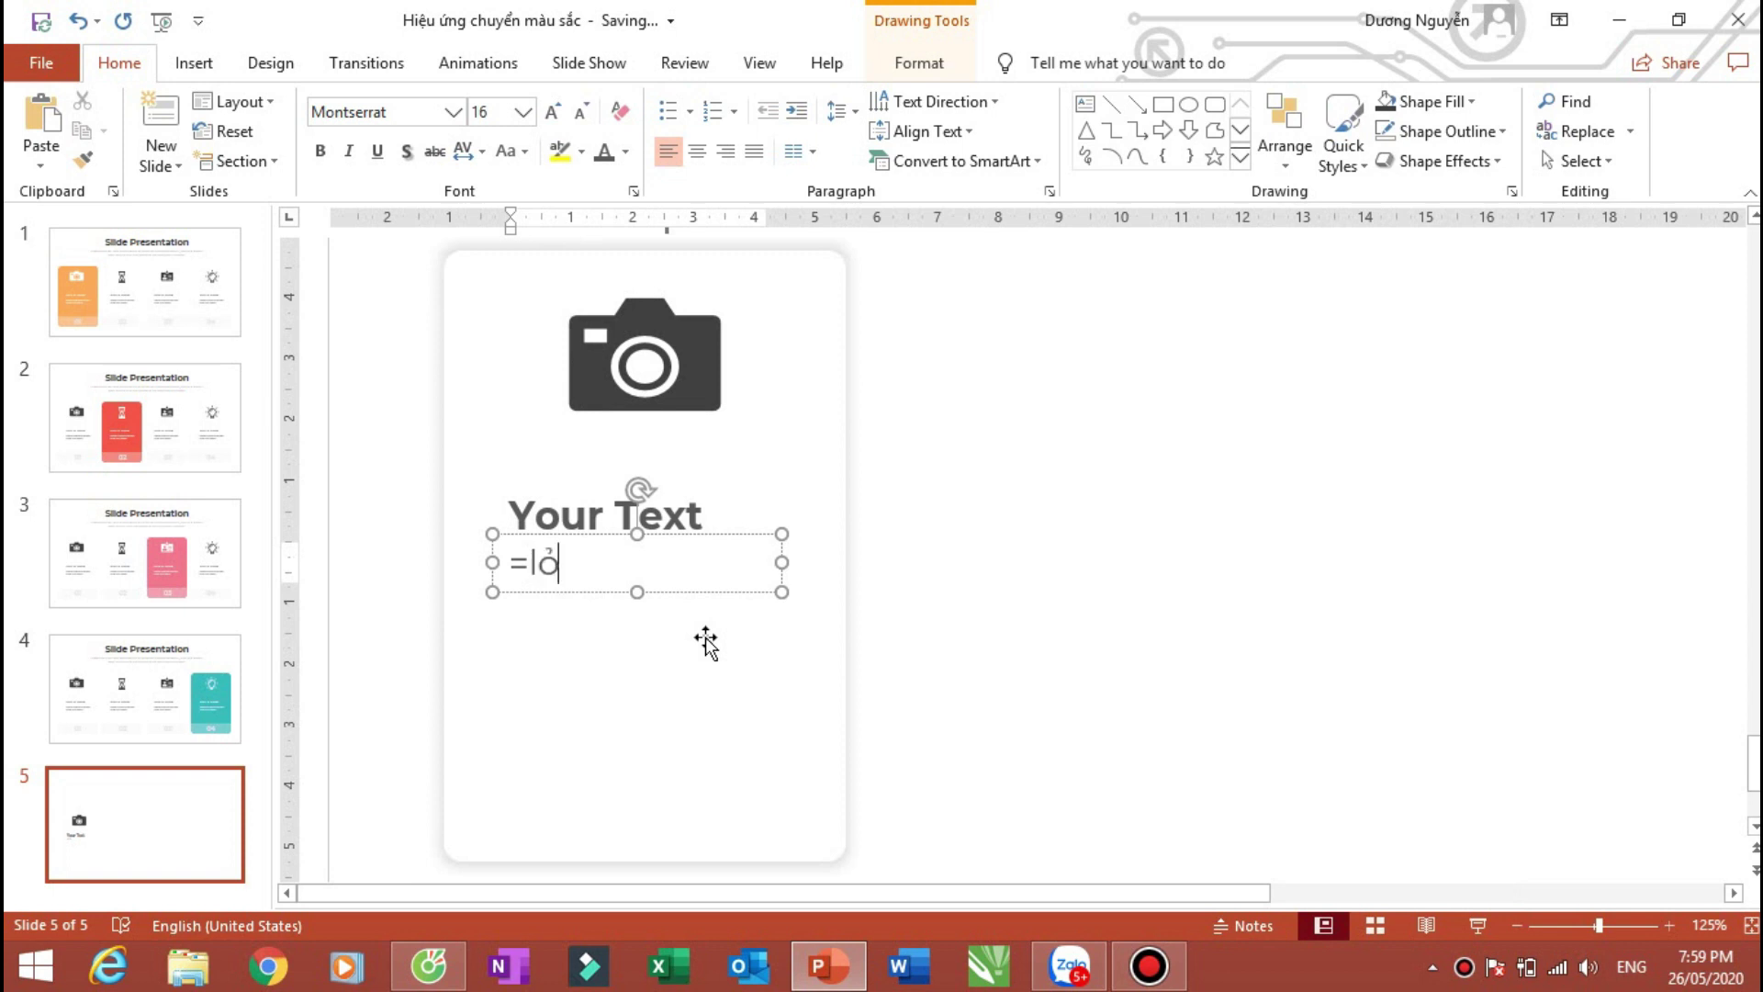
{"action": "type", "text": "rem()"}
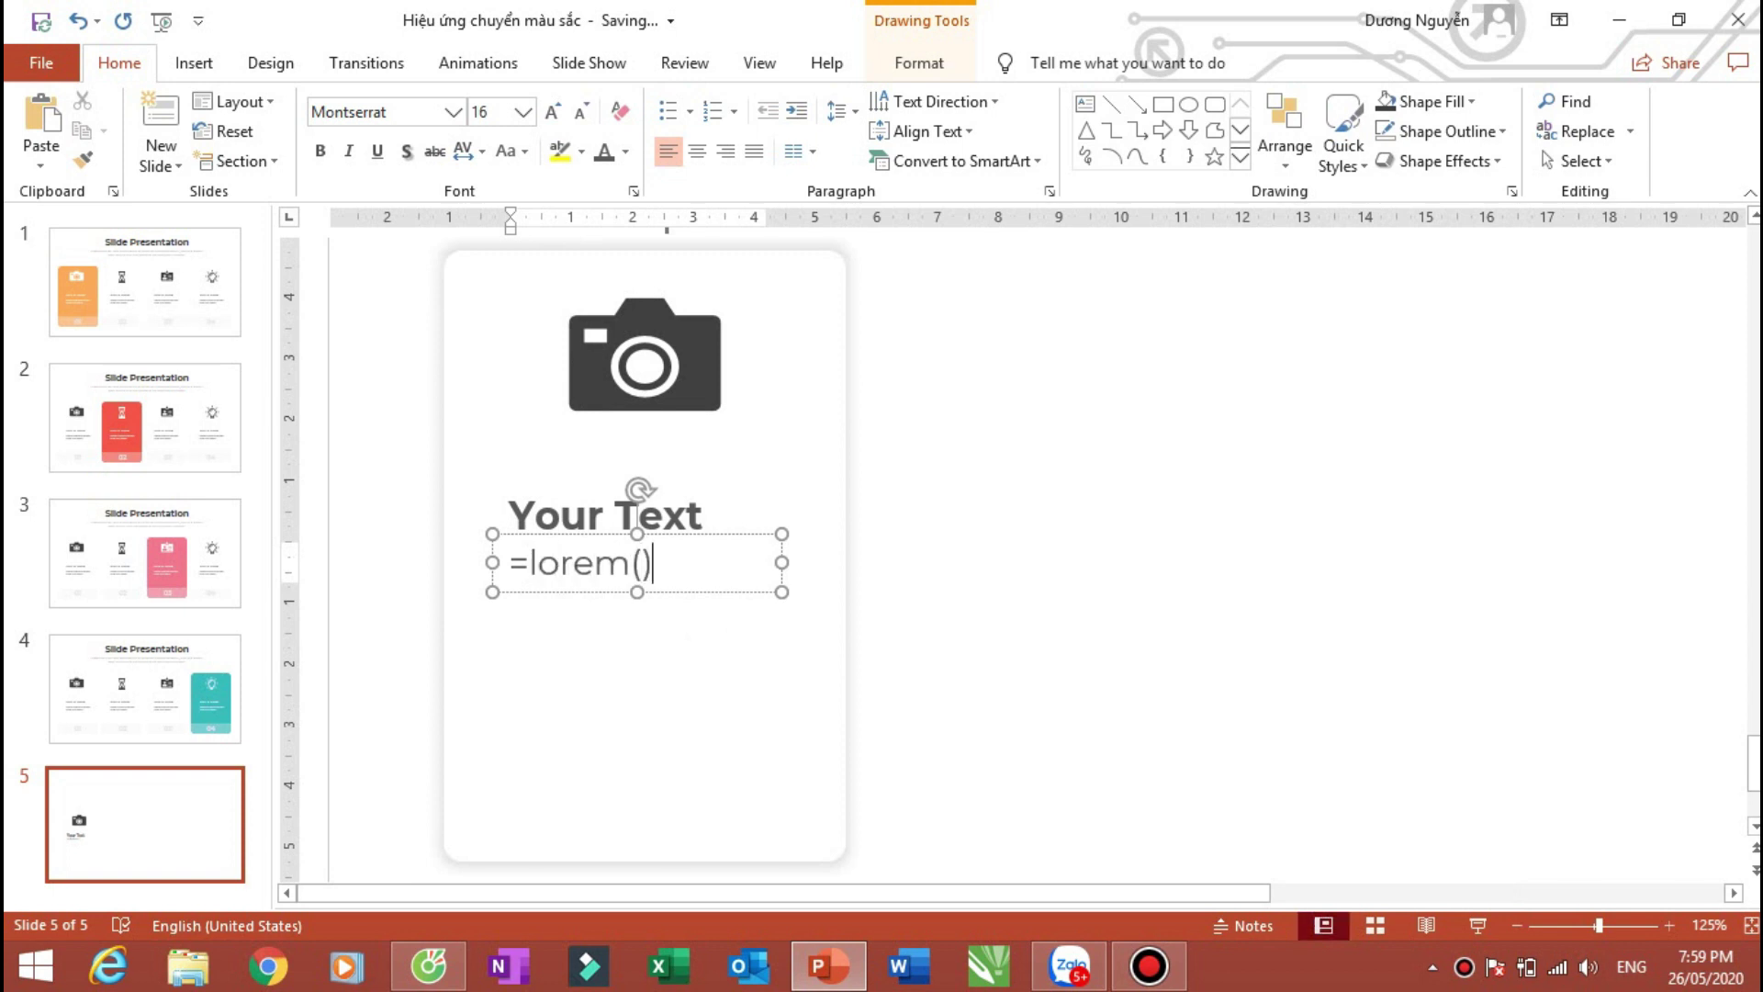
{"action": "key", "text": "Return"}
Step: Trim the text to 'Lorem ipsum dolor sit amet, consectetuer adipiscing elit.'
{"action": "scroll", "coordinate": [698, 771], "scroll_direction": "down", "scroll_amount": 4}
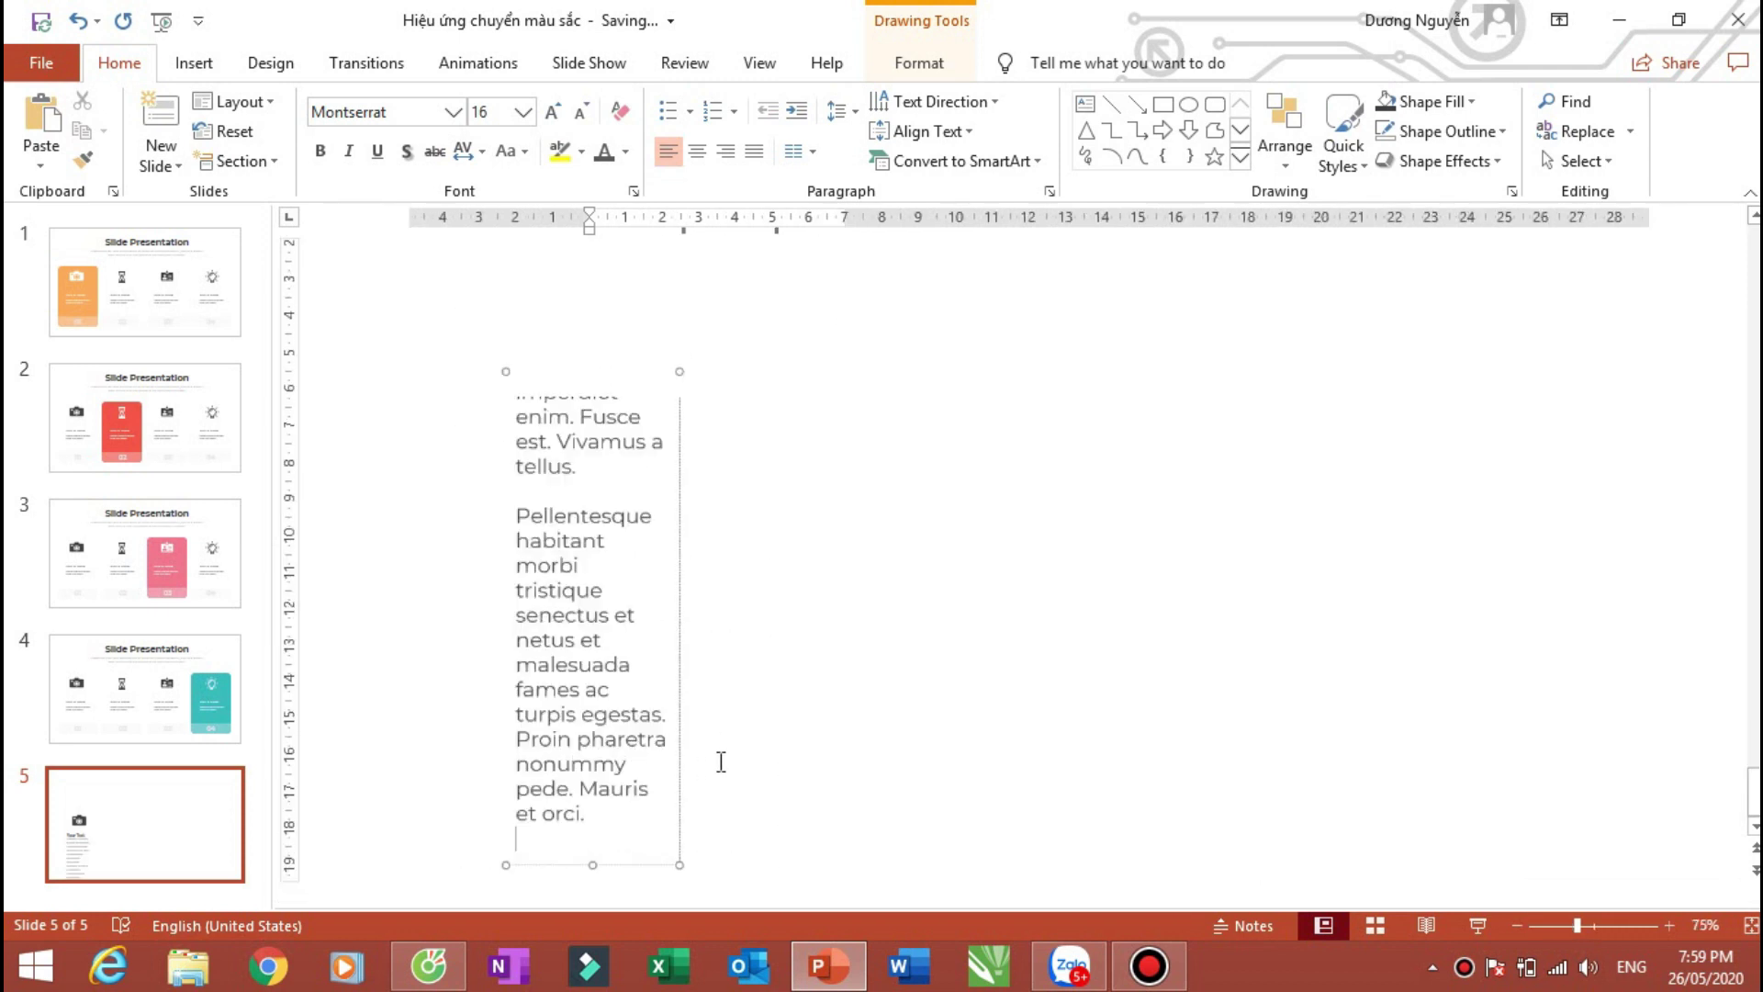
{"action": "scroll", "coordinate": [721, 766], "scroll_direction": "down", "scroll_amount": 1}
{"action": "left_click_drag", "start_coordinate": [613, 861], "coordinate": [617, 179]}
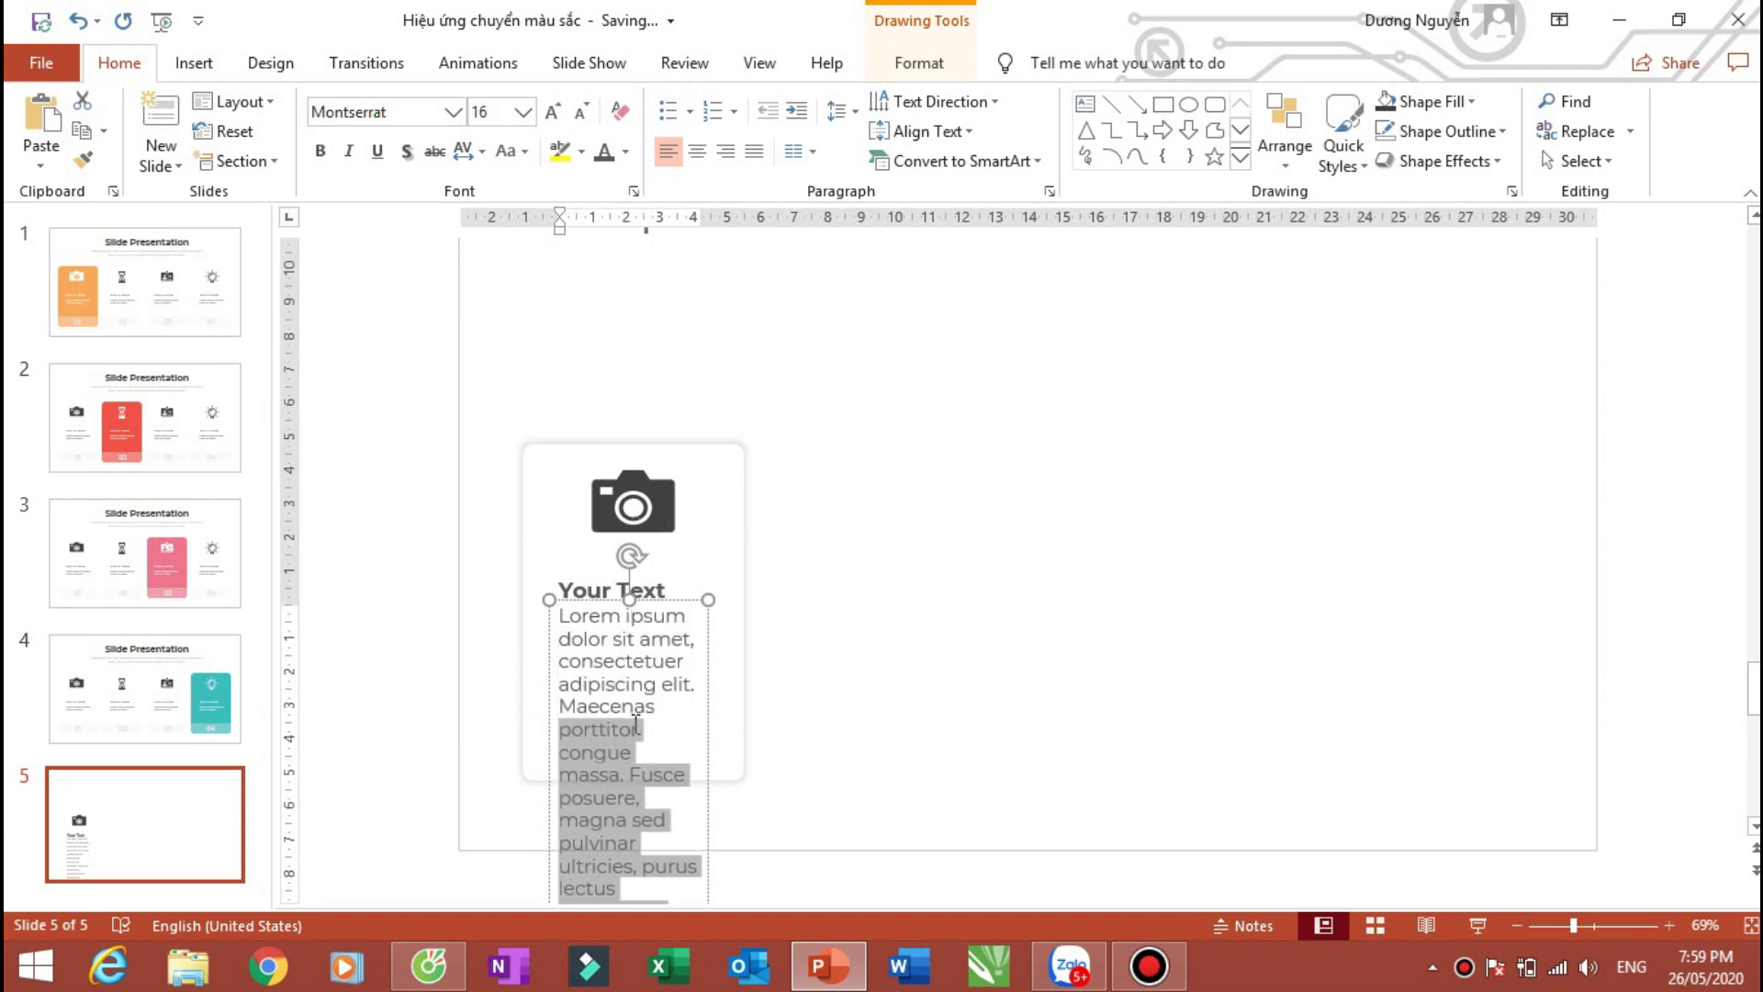
{"action": "left_click_drag", "start_coordinate": [617, 179], "coordinate": [584, 700]}
{"action": "key", "text": "Delete"}
{"action": "left_click", "coordinate": [877, 589]}
Step: Adjust the lorem text box's width, then jump to slide 1
{"action": "left_click", "coordinate": [613, 679]}
{"action": "scroll", "coordinate": [634, 679], "scroll_direction": "up", "scroll_amount": 3}
{"action": "left_click", "coordinate": [524, 505]}
{"action": "left_click", "coordinate": [799, 476]}
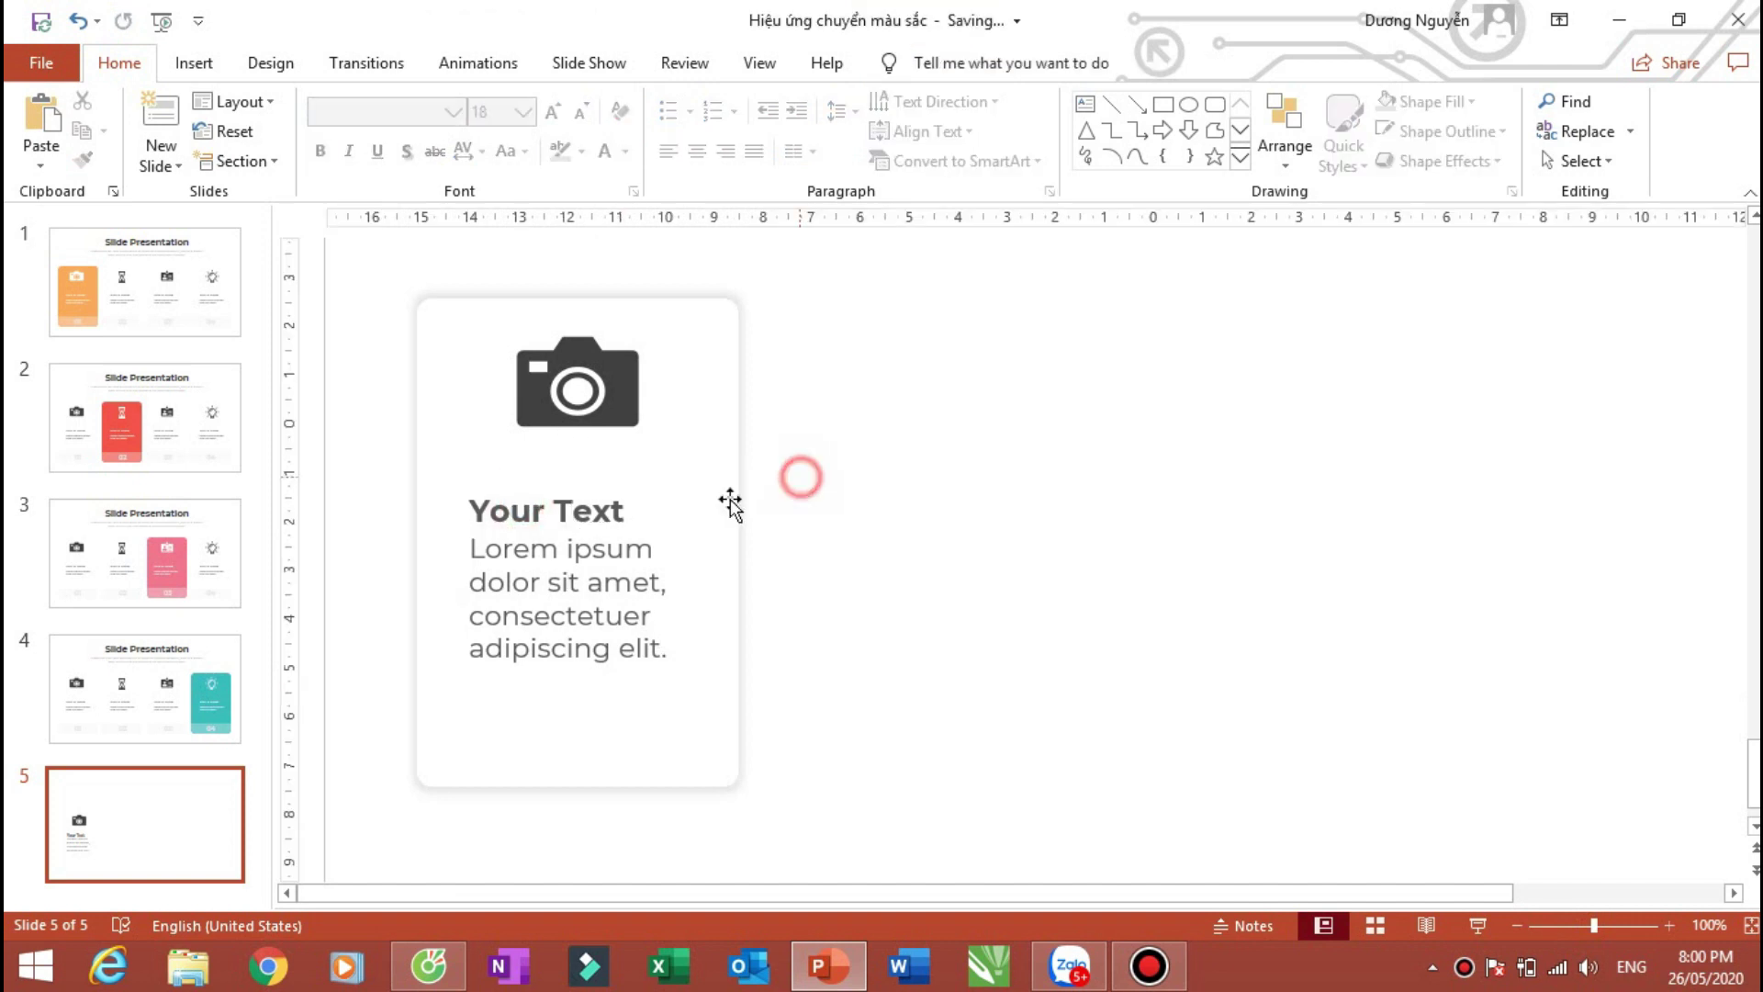
{"action": "left_click", "coordinate": [592, 582]}
{"action": "left_click_drag", "start_coordinate": [689, 596], "coordinate": [710, 595]}
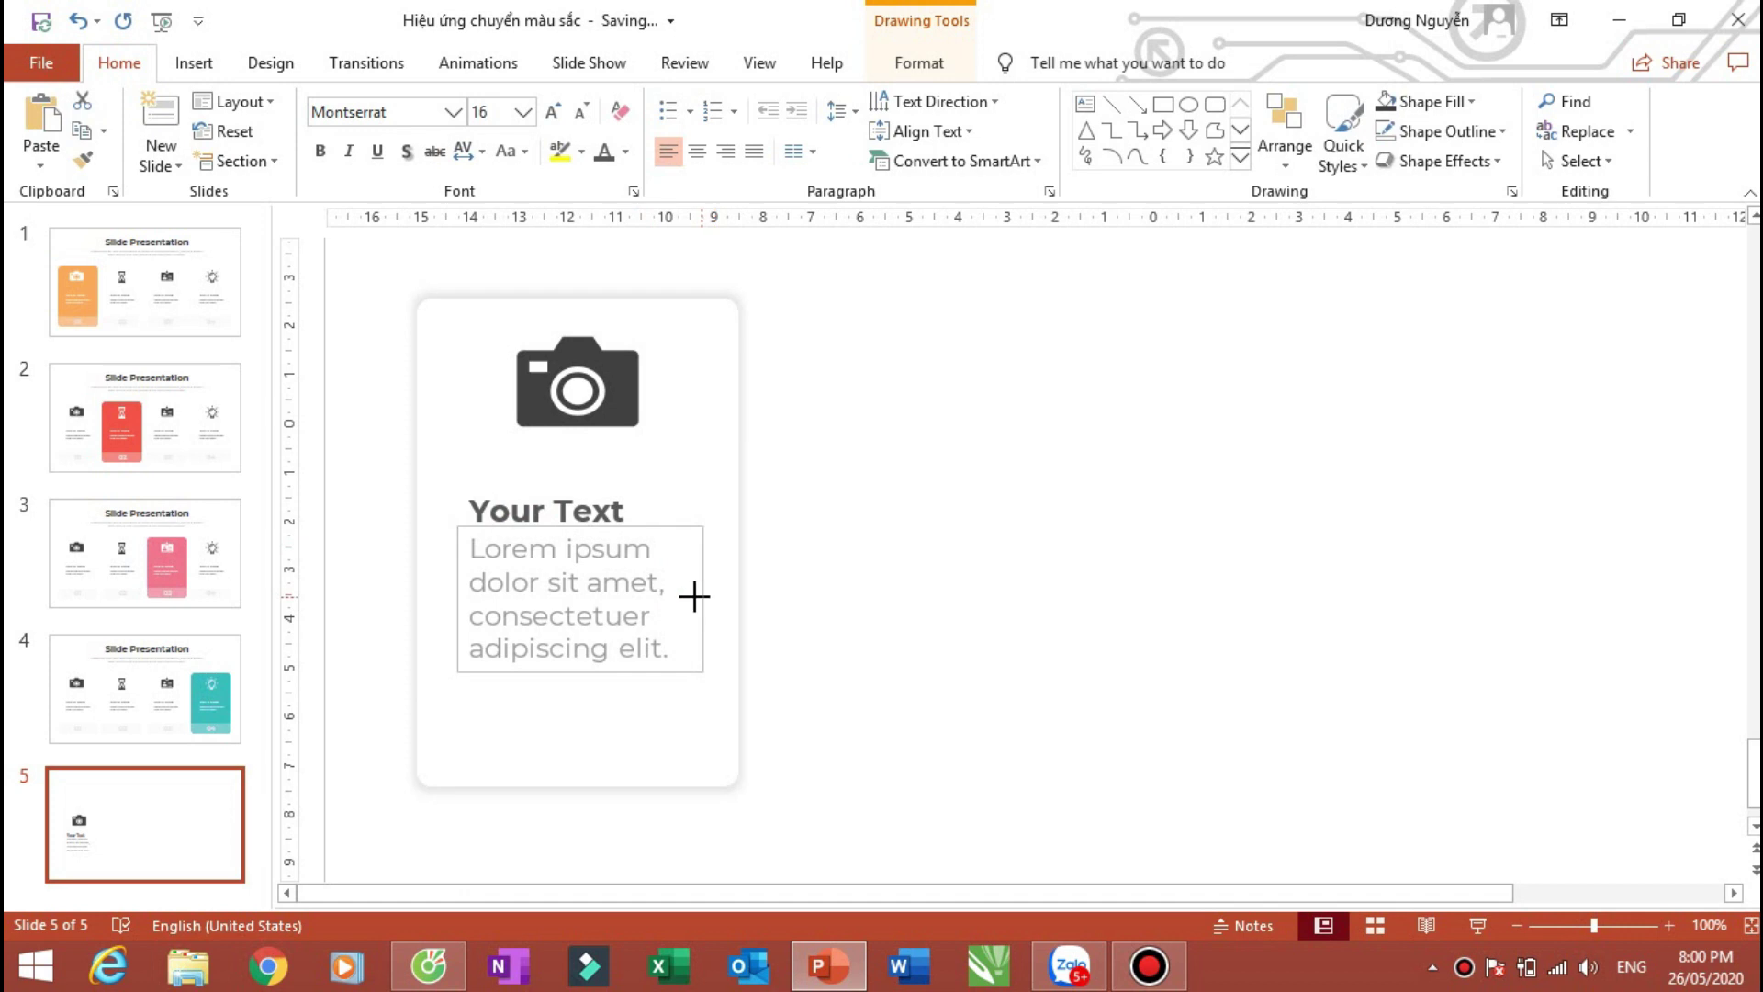
{"action": "mouse_move", "coordinate": [710, 595]}
{"action": "left_mouse_down"}
{"action": "mouse_move", "coordinate": [726, 593]}
{"action": "mouse_move", "coordinate": [685, 597]}
{"action": "left_mouse_up"}
{"action": "left_click", "coordinate": [859, 569]}
{"action": "left_click", "coordinate": [624, 548]}
{"action": "left_click", "coordinate": [695, 573]}
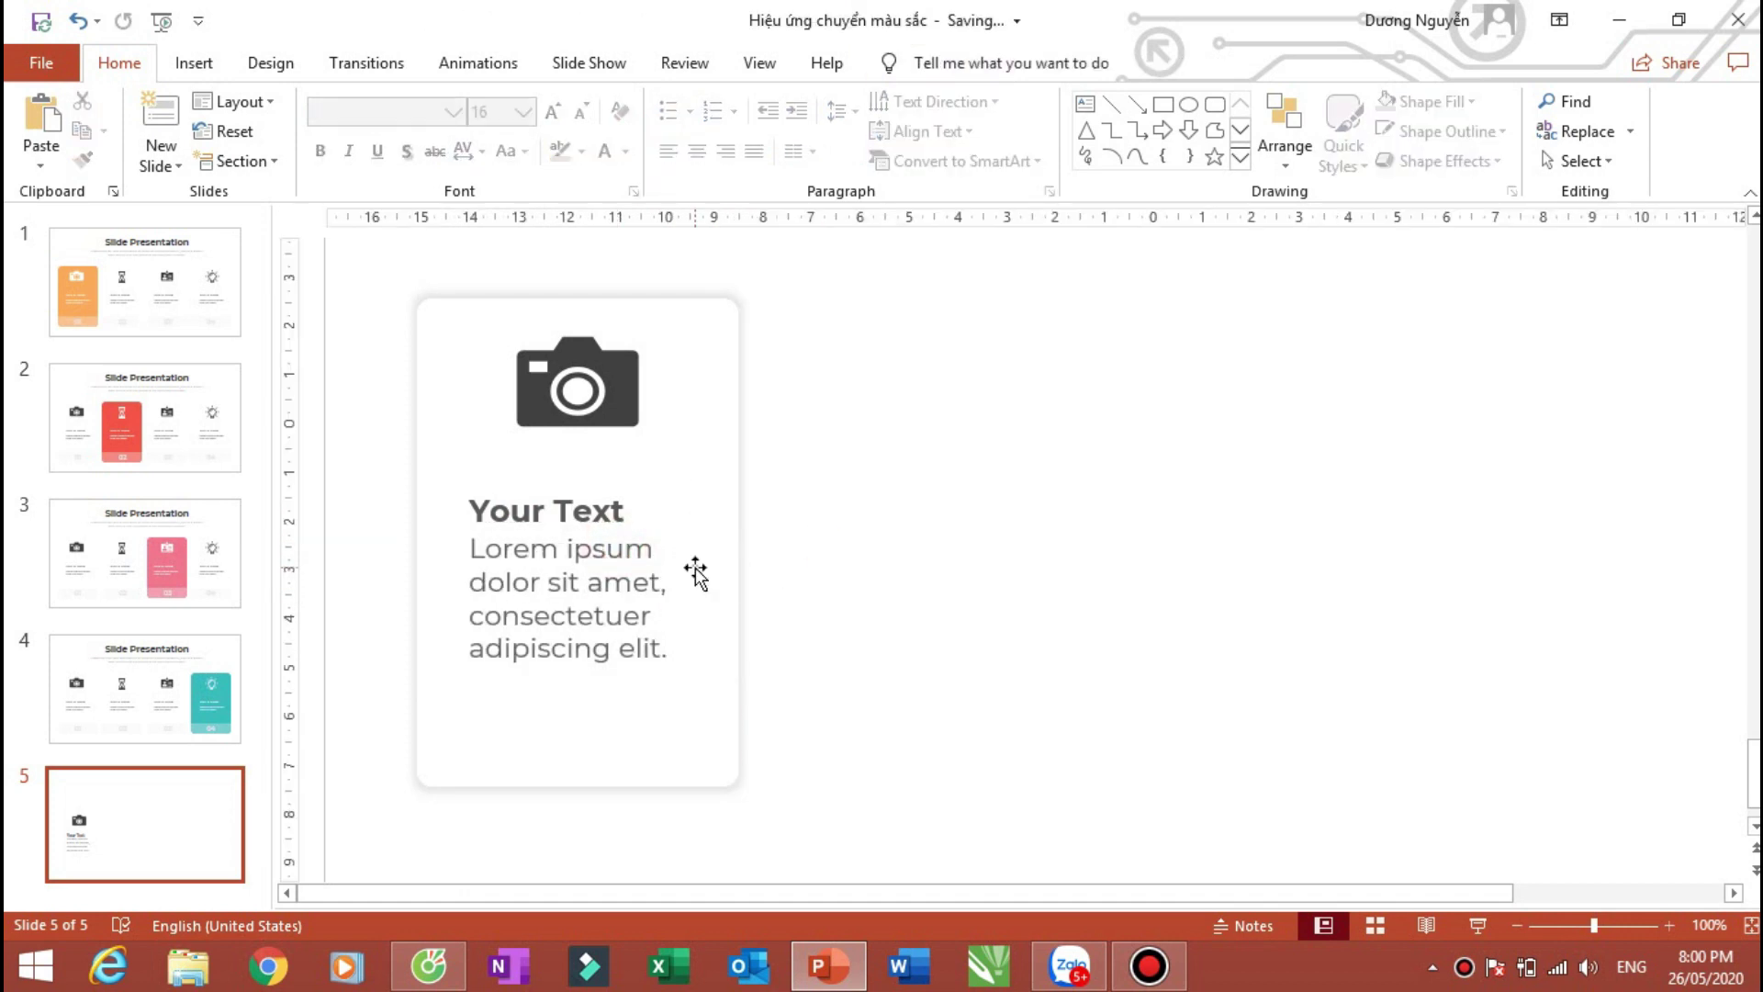
{"action": "key", "text": "Home"}
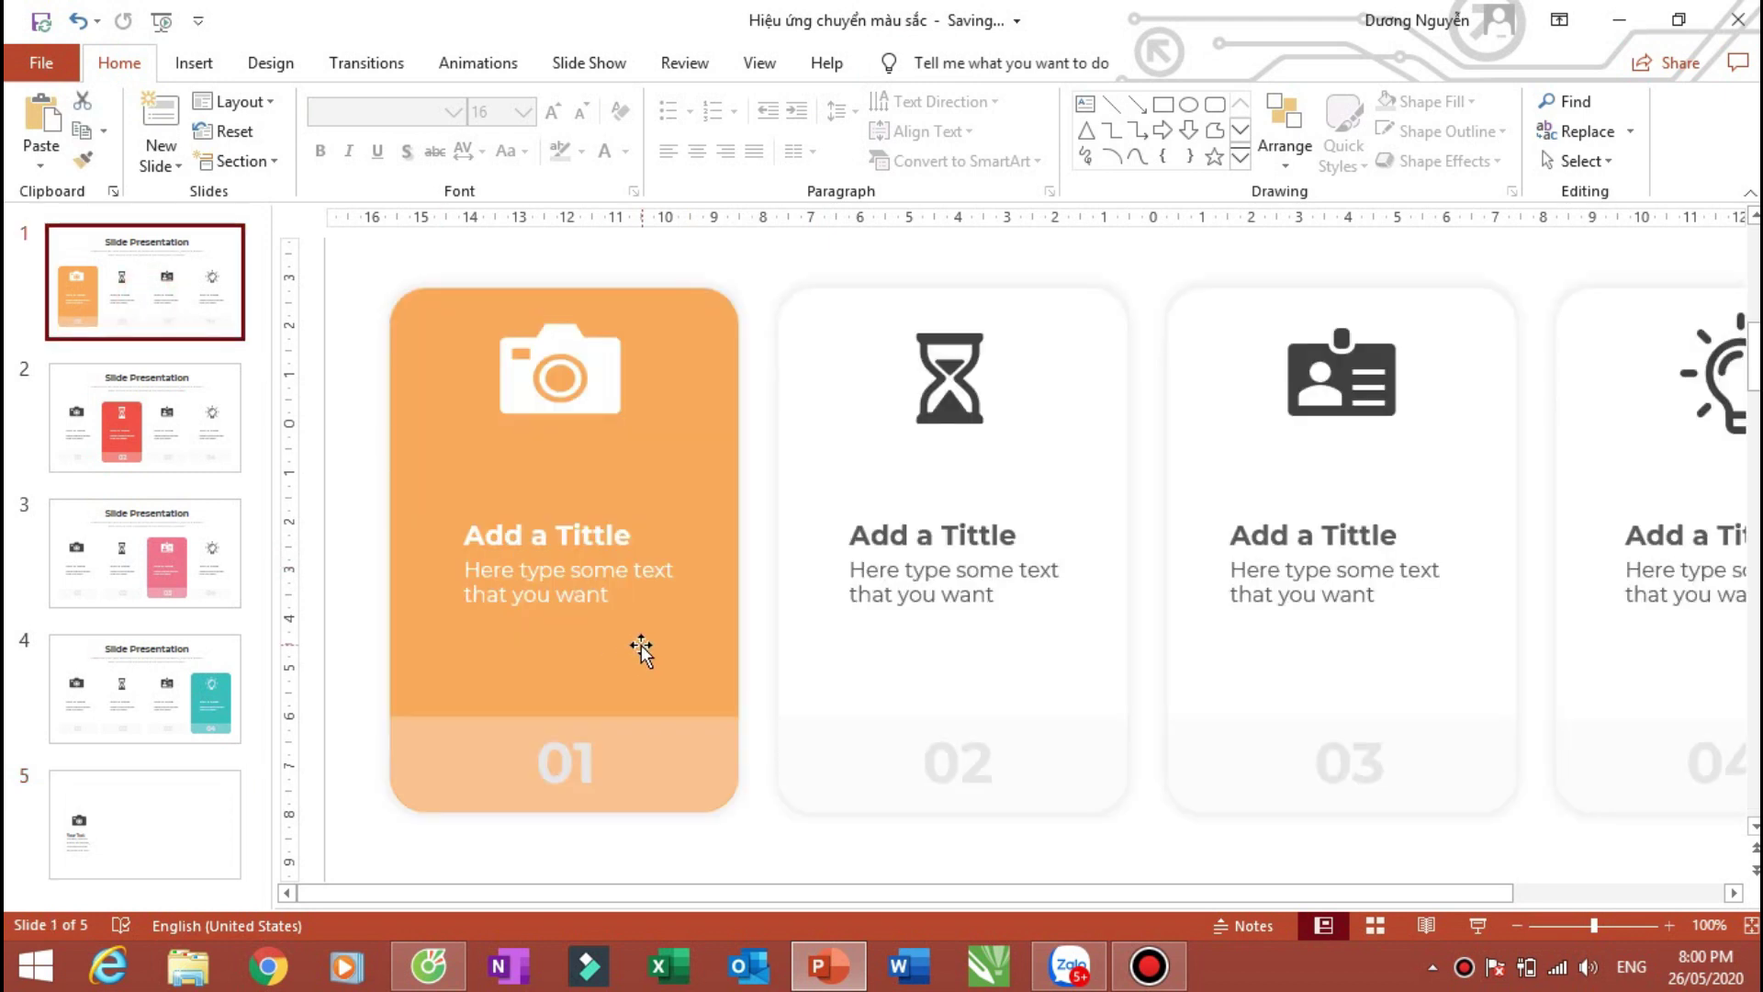
Step: Inspect the 01 card's bottom strip on slide 1, then return to slide 5 with Rounded Rectangle chosen
{"action": "left_click", "coordinate": [492, 768]}
{"action": "mouse_move", "coordinate": [493, 768]}
{"action": "left_mouse_down"}
{"action": "mouse_move", "coordinate": [534, 683]}
{"action": "mouse_move", "coordinate": [478, 705]}
{"action": "mouse_move", "coordinate": [503, 719]}
{"action": "left_mouse_up"}
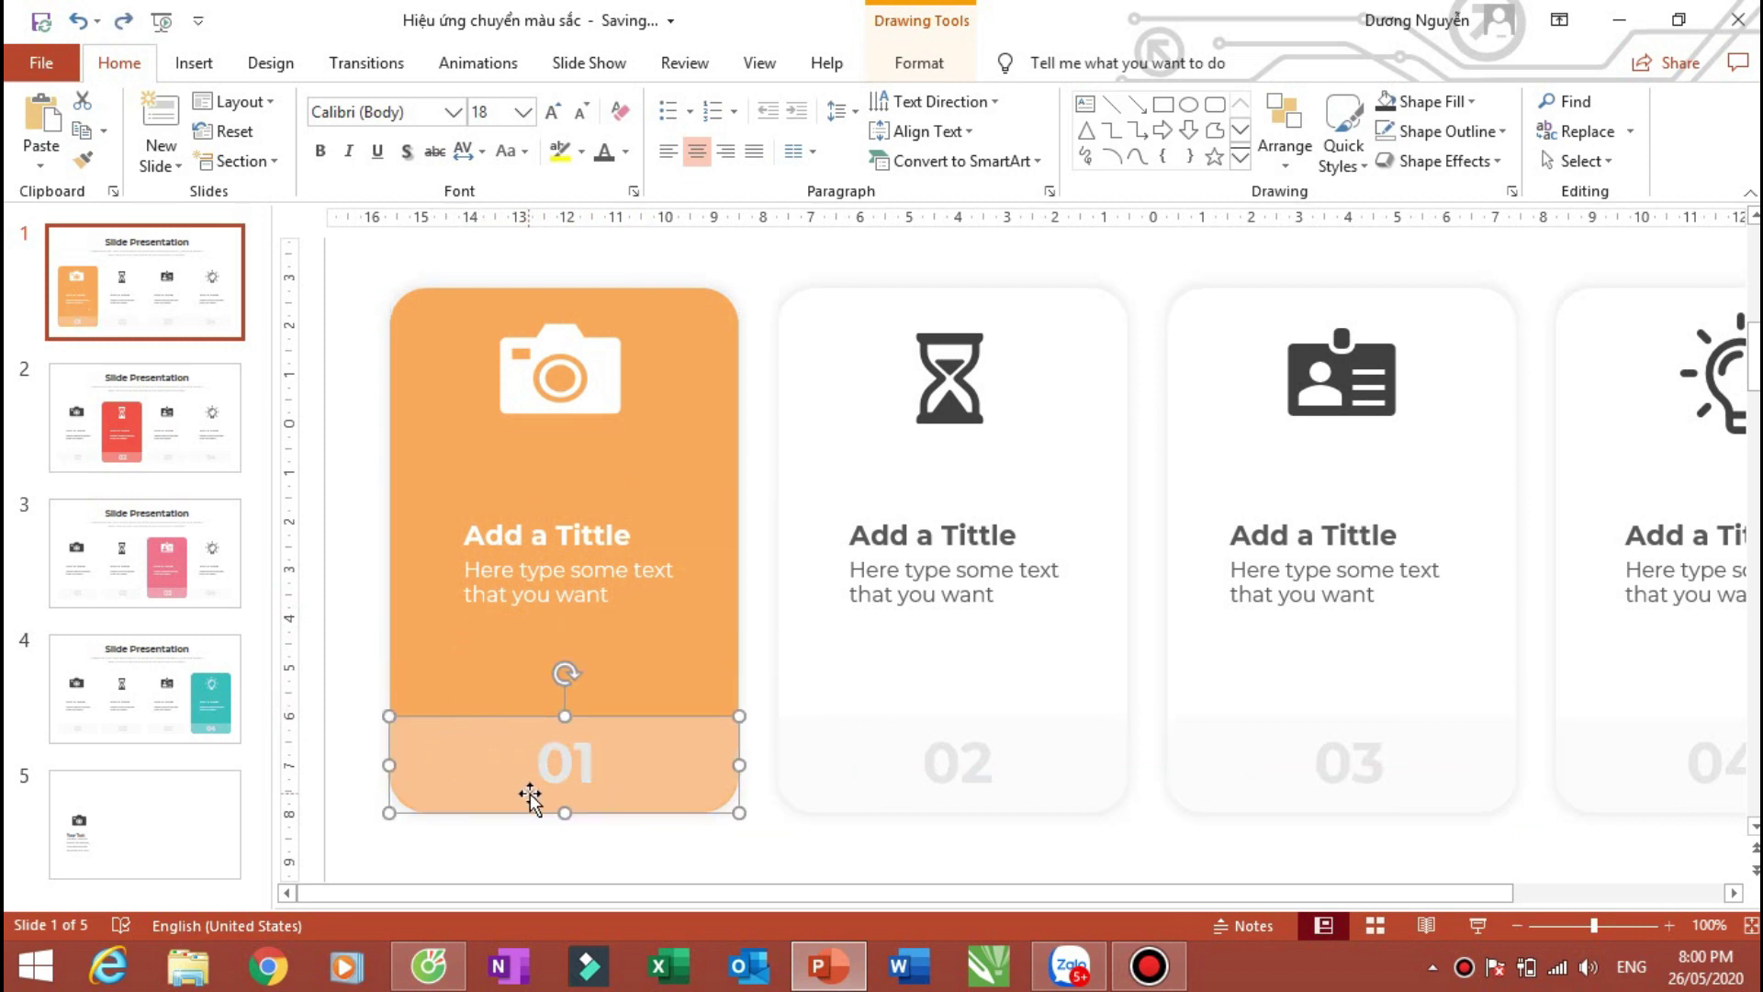
{"action": "left_click", "coordinate": [174, 827]}
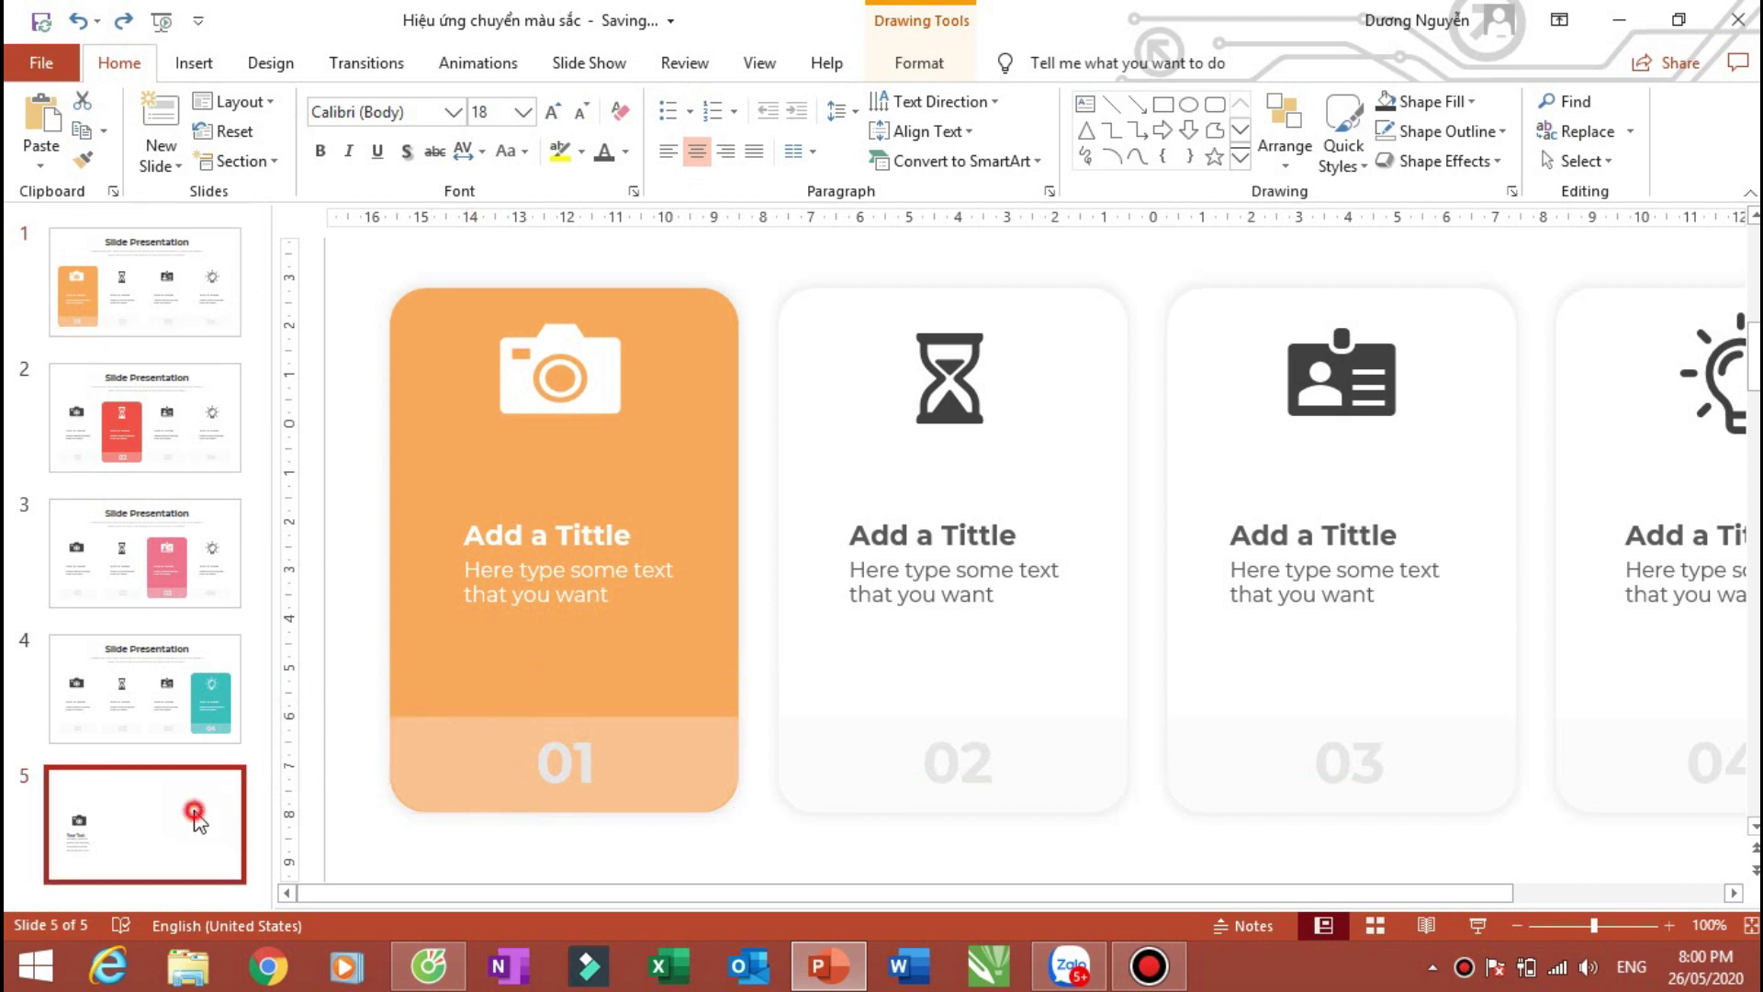
{"action": "left_click", "coordinate": [1215, 104]}
Step: Draw a 2.37 × 6.58 cm blue rounded strip across the card's bottom and tune its corner radius
{"action": "left_click_drag", "start_coordinate": [416, 670], "coordinate": [739, 786]}
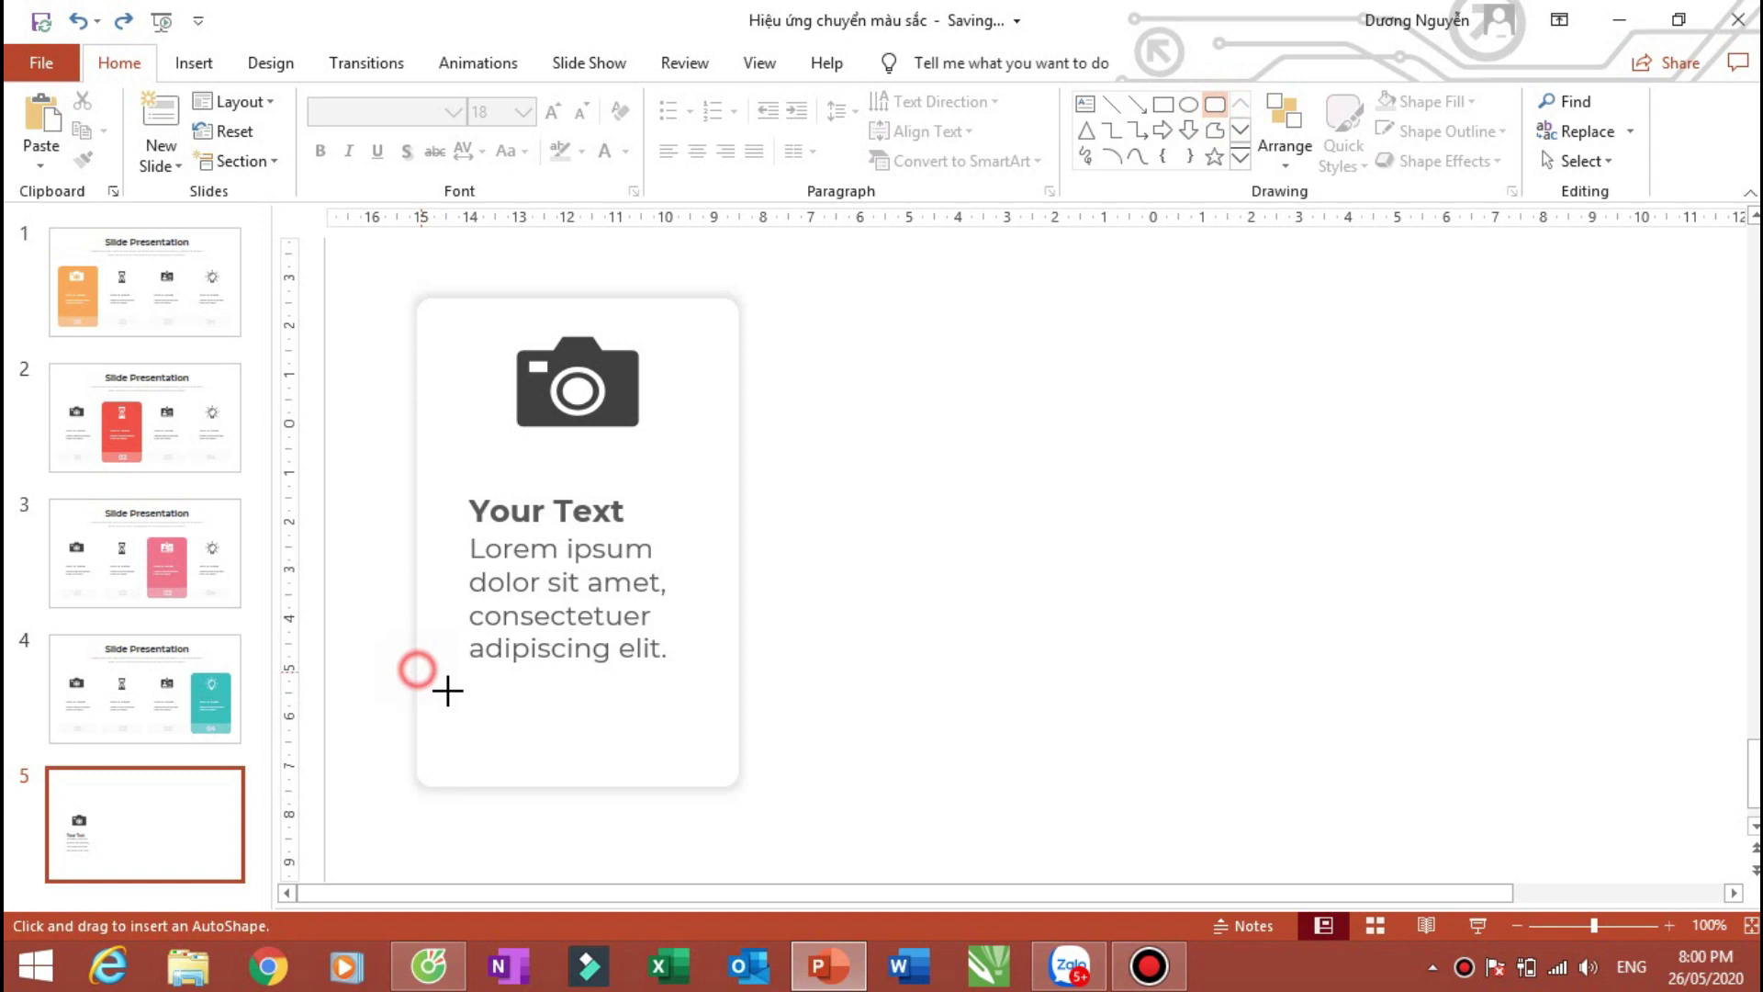
{"action": "scroll", "coordinate": [507, 715], "scroll_direction": "up", "scroll_amount": 5, "text": "ctrl"}
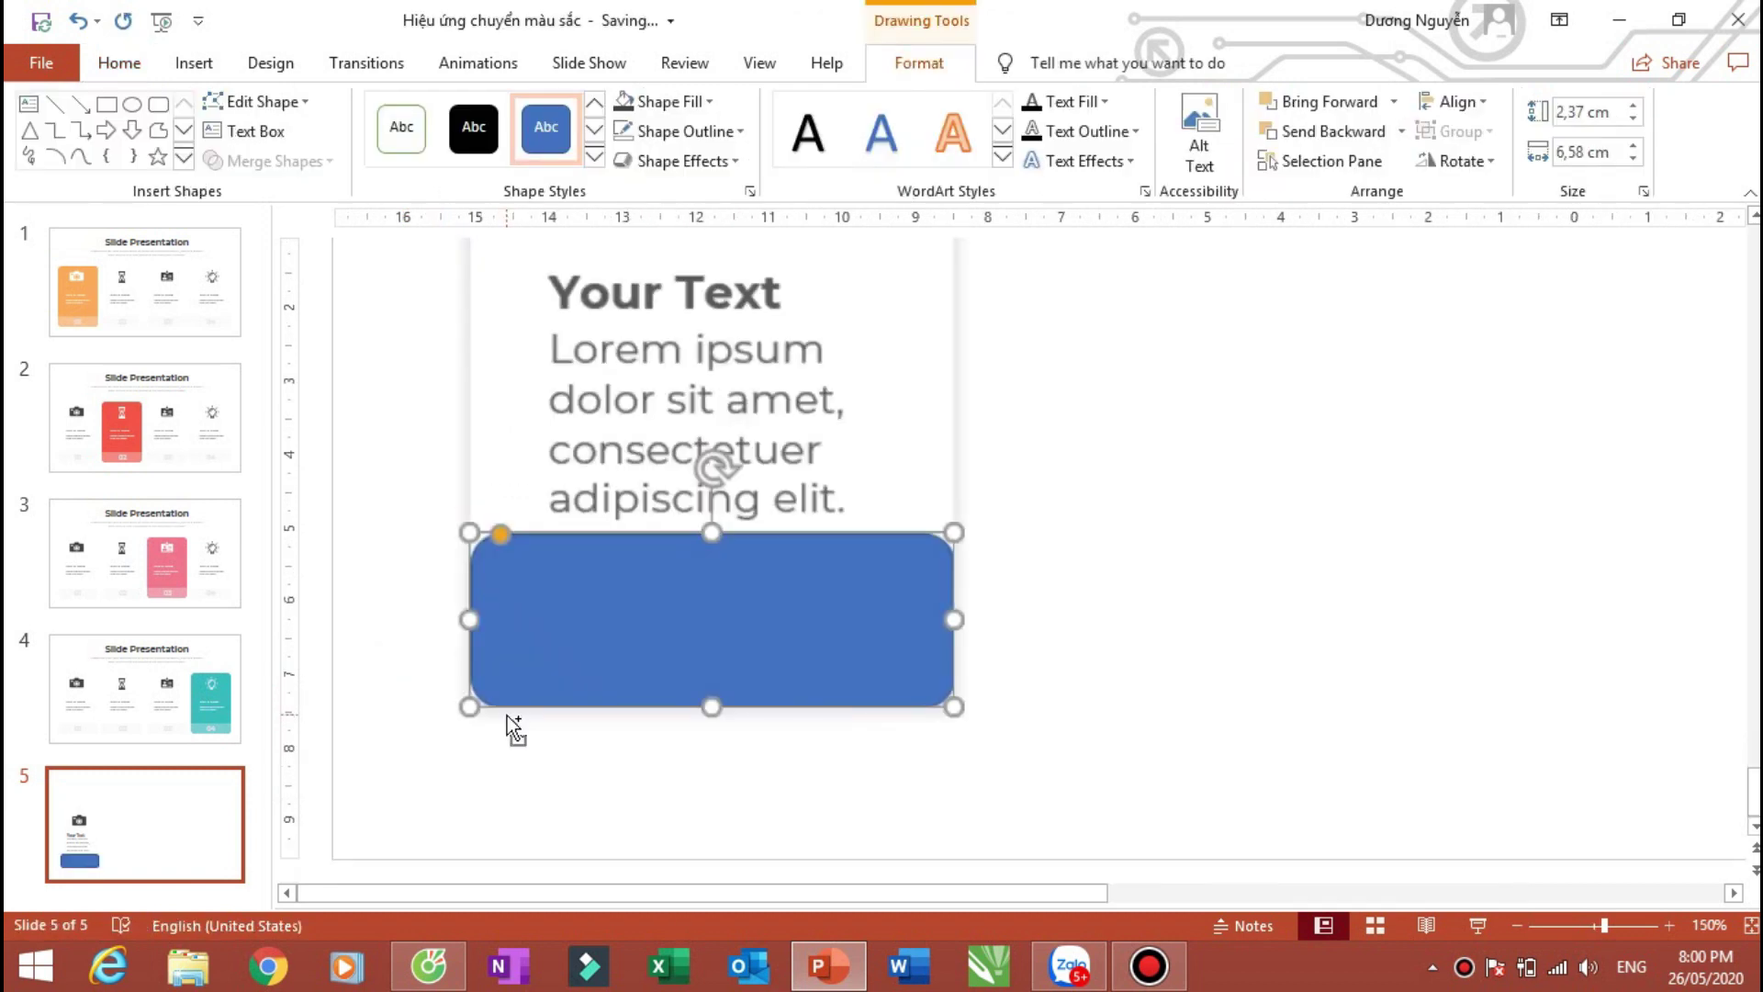
{"action": "scroll", "coordinate": [507, 715], "scroll_direction": "up", "scroll_amount": 15, "text": "ctrl"}
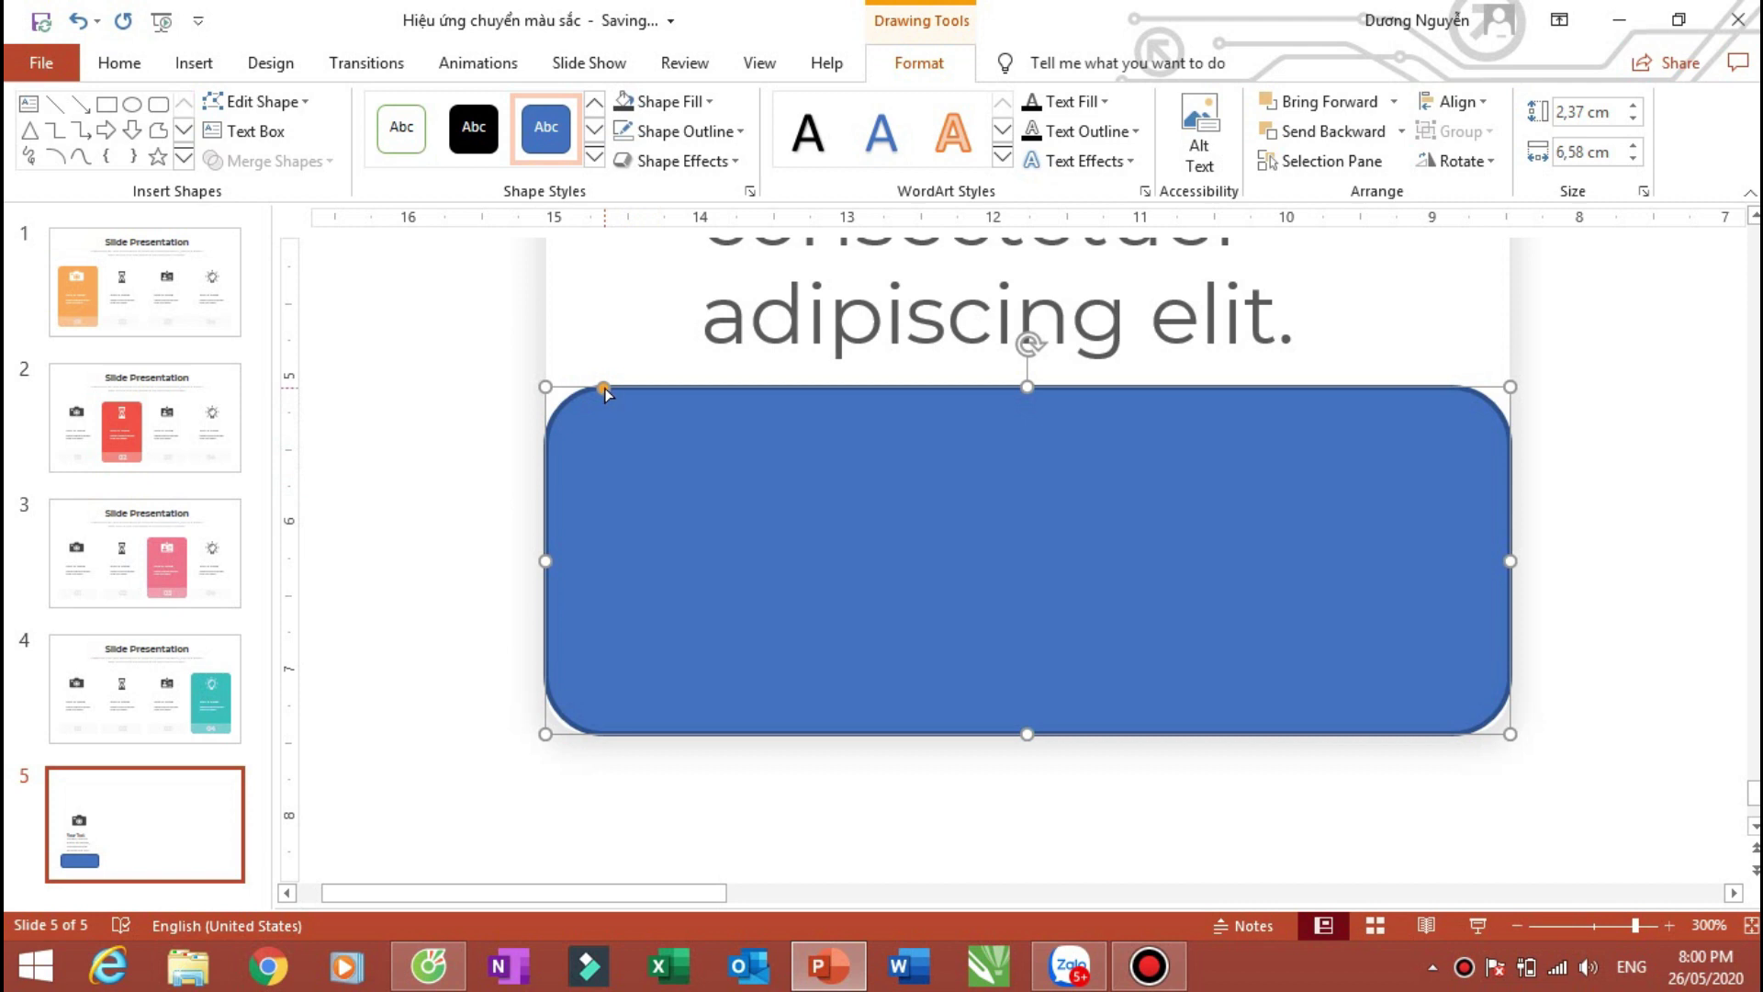
{"action": "mouse_move", "coordinate": [605, 388]}
{"action": "left_mouse_down"}
{"action": "mouse_move", "coordinate": [786, 384]}
{"action": "mouse_move", "coordinate": [752, 384]}
{"action": "left_mouse_up"}
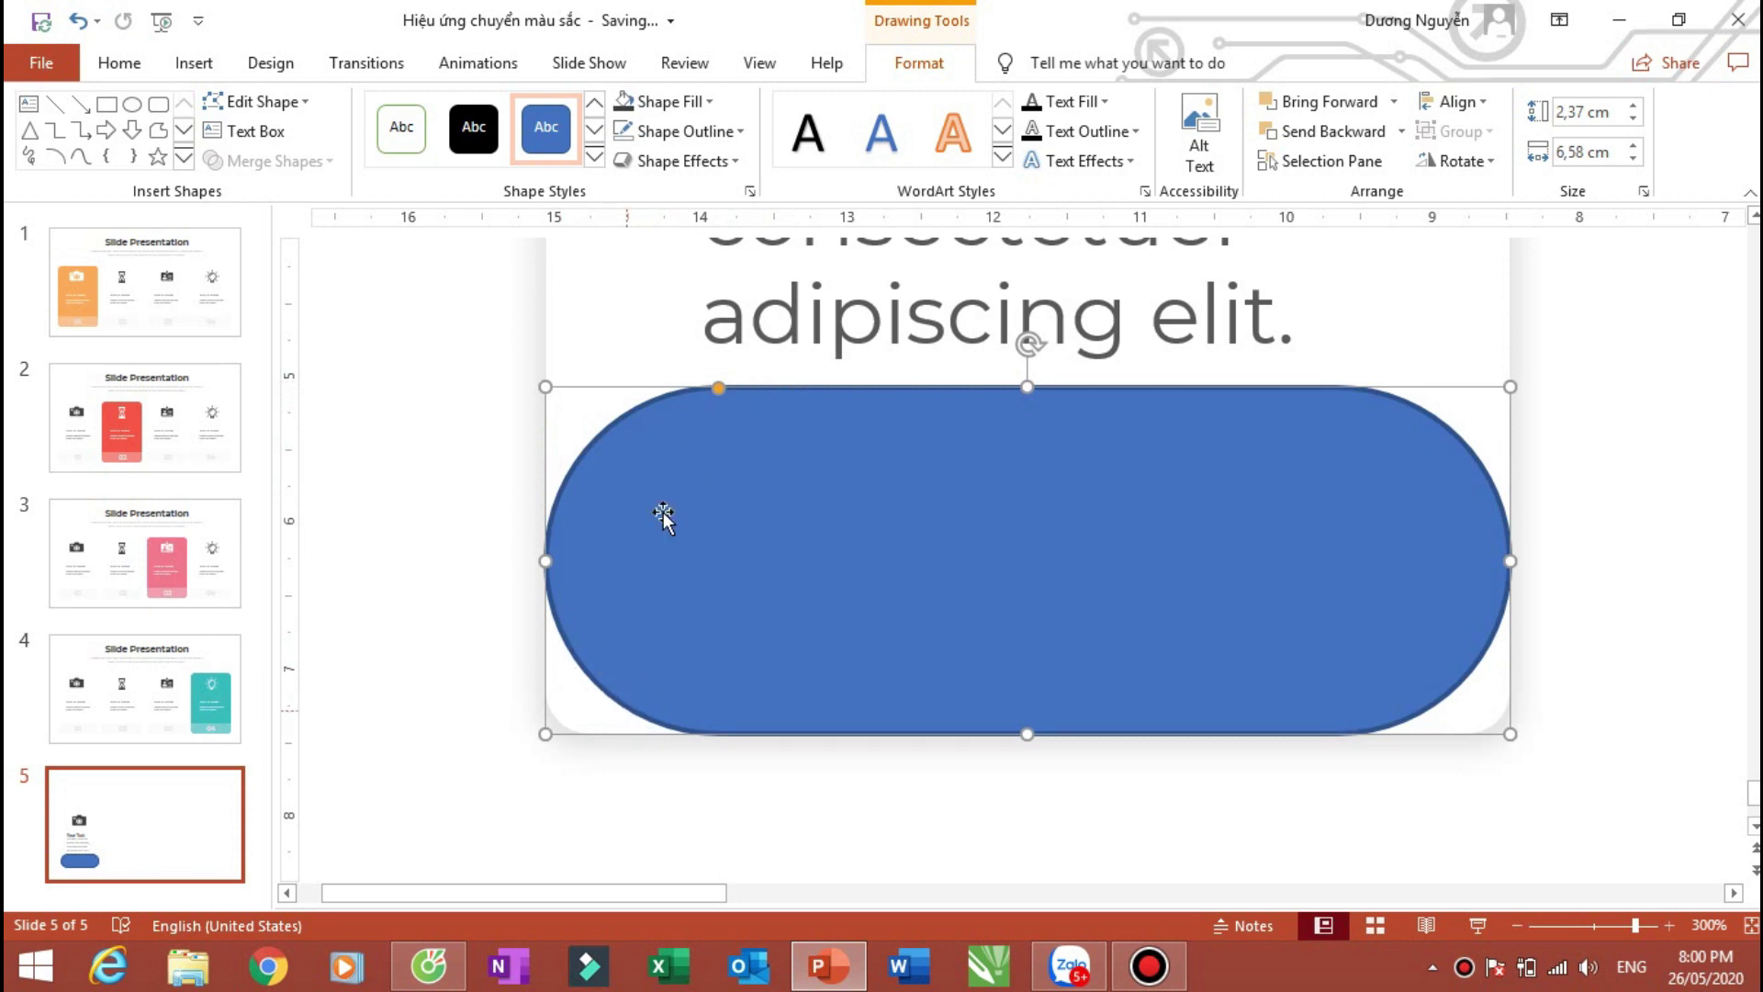
{"action": "left_click_drag", "start_coordinate": [719, 389], "coordinate": [602, 420]}
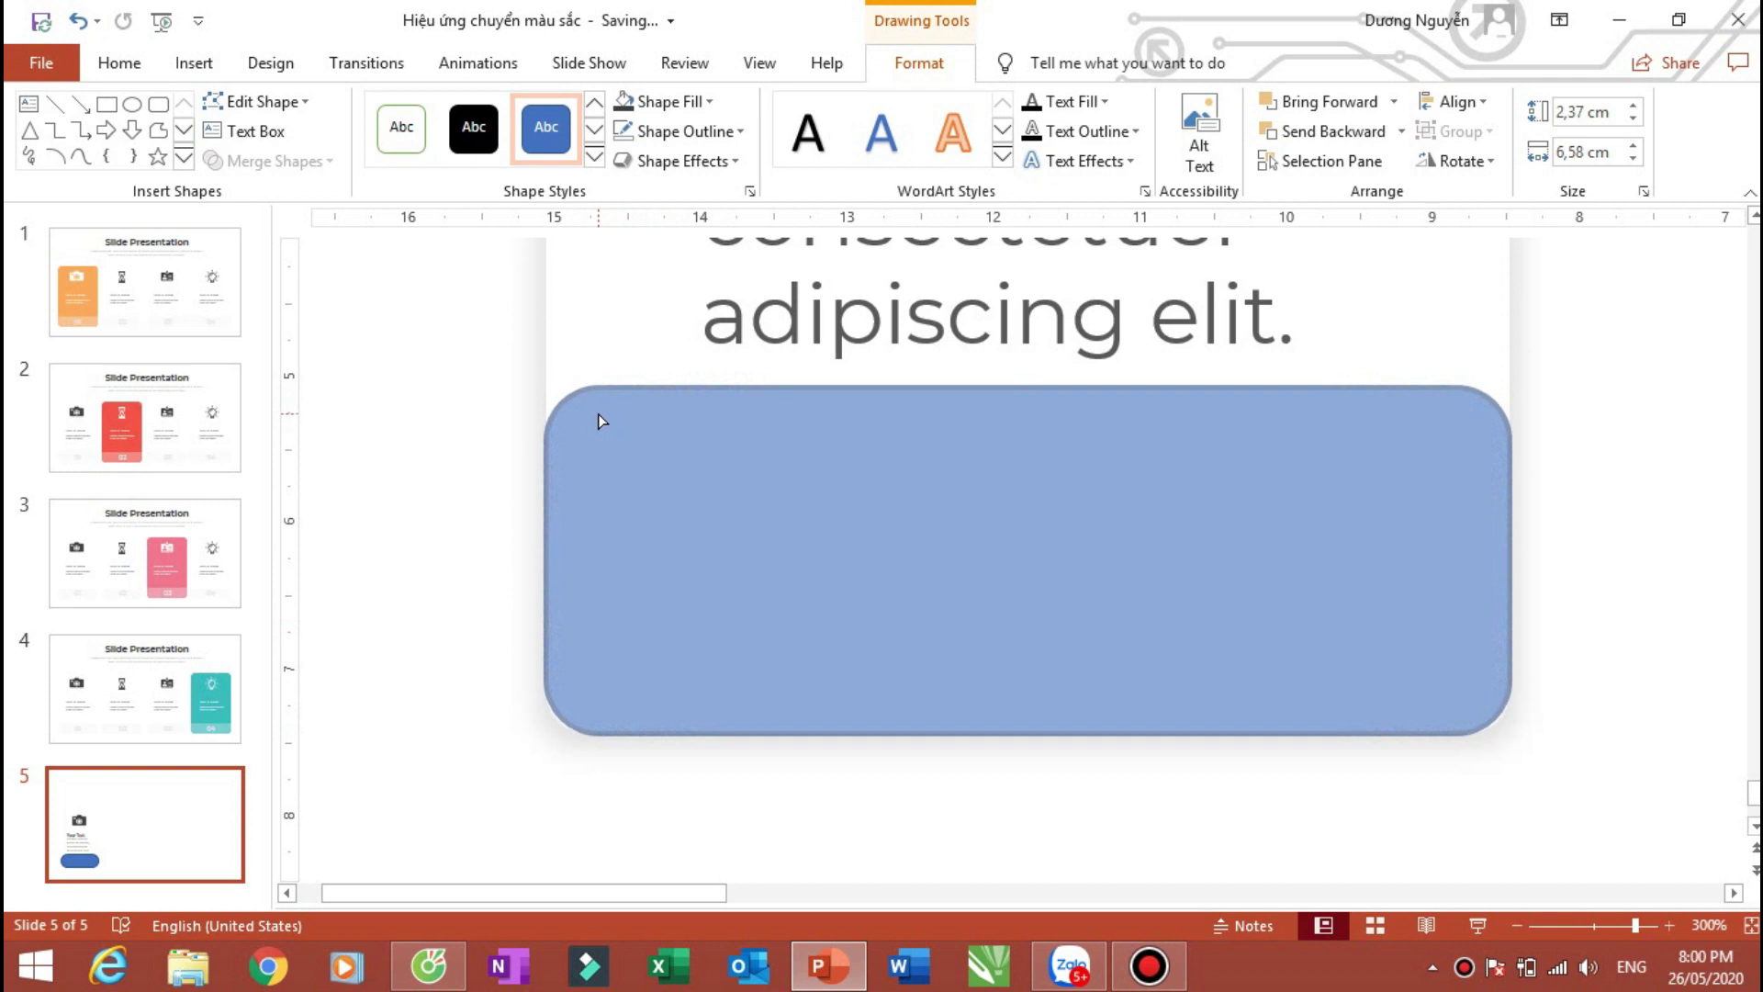
{"action": "left_click_drag", "start_coordinate": [601, 420], "coordinate": [604, 422]}
{"action": "scroll", "coordinate": [610, 494], "scroll_direction": "down", "scroll_amount": 3}
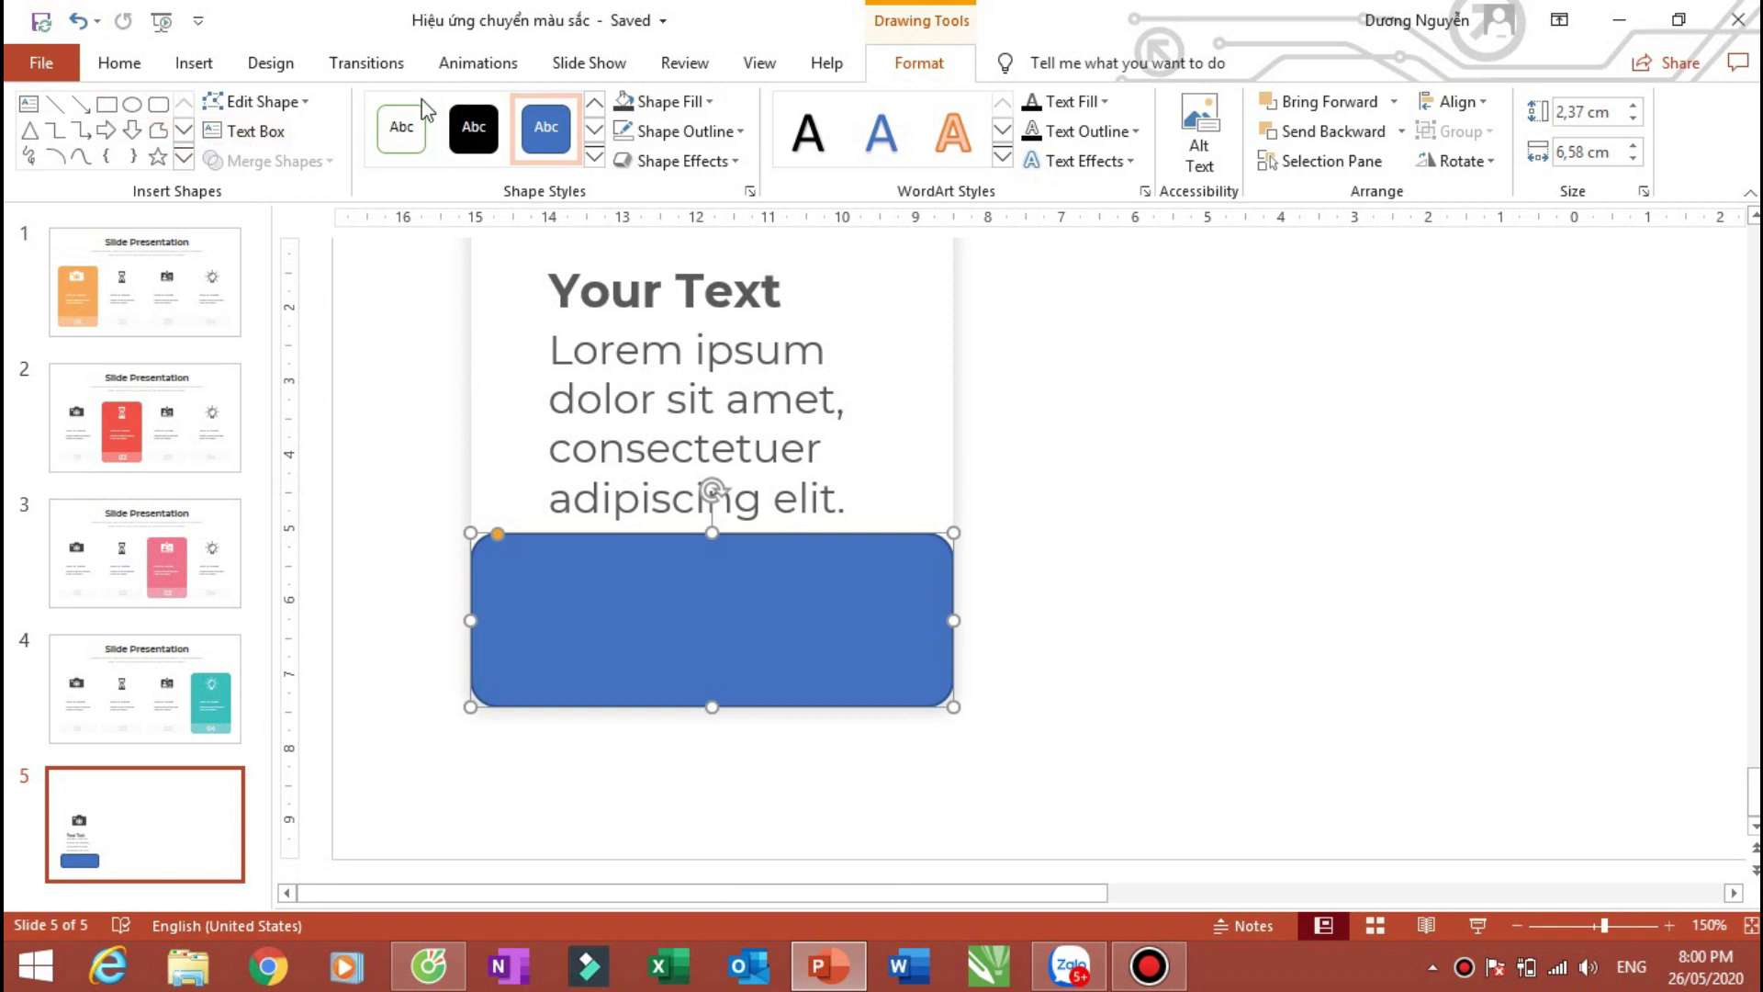
{"action": "left_click", "coordinate": [107, 104]}
Step: Subtract a wide rectangle from the blue rounded rectangle's top, leaving a flat-topped 1.19 × 6.58 cm bottom band
{"action": "mouse_move", "coordinate": [388, 464]}
{"action": "left_mouse_down"}
{"action": "mouse_move", "coordinate": [1061, 602]}
{"action": "mouse_move", "coordinate": [1080, 621]}
{"action": "left_mouse_up"}
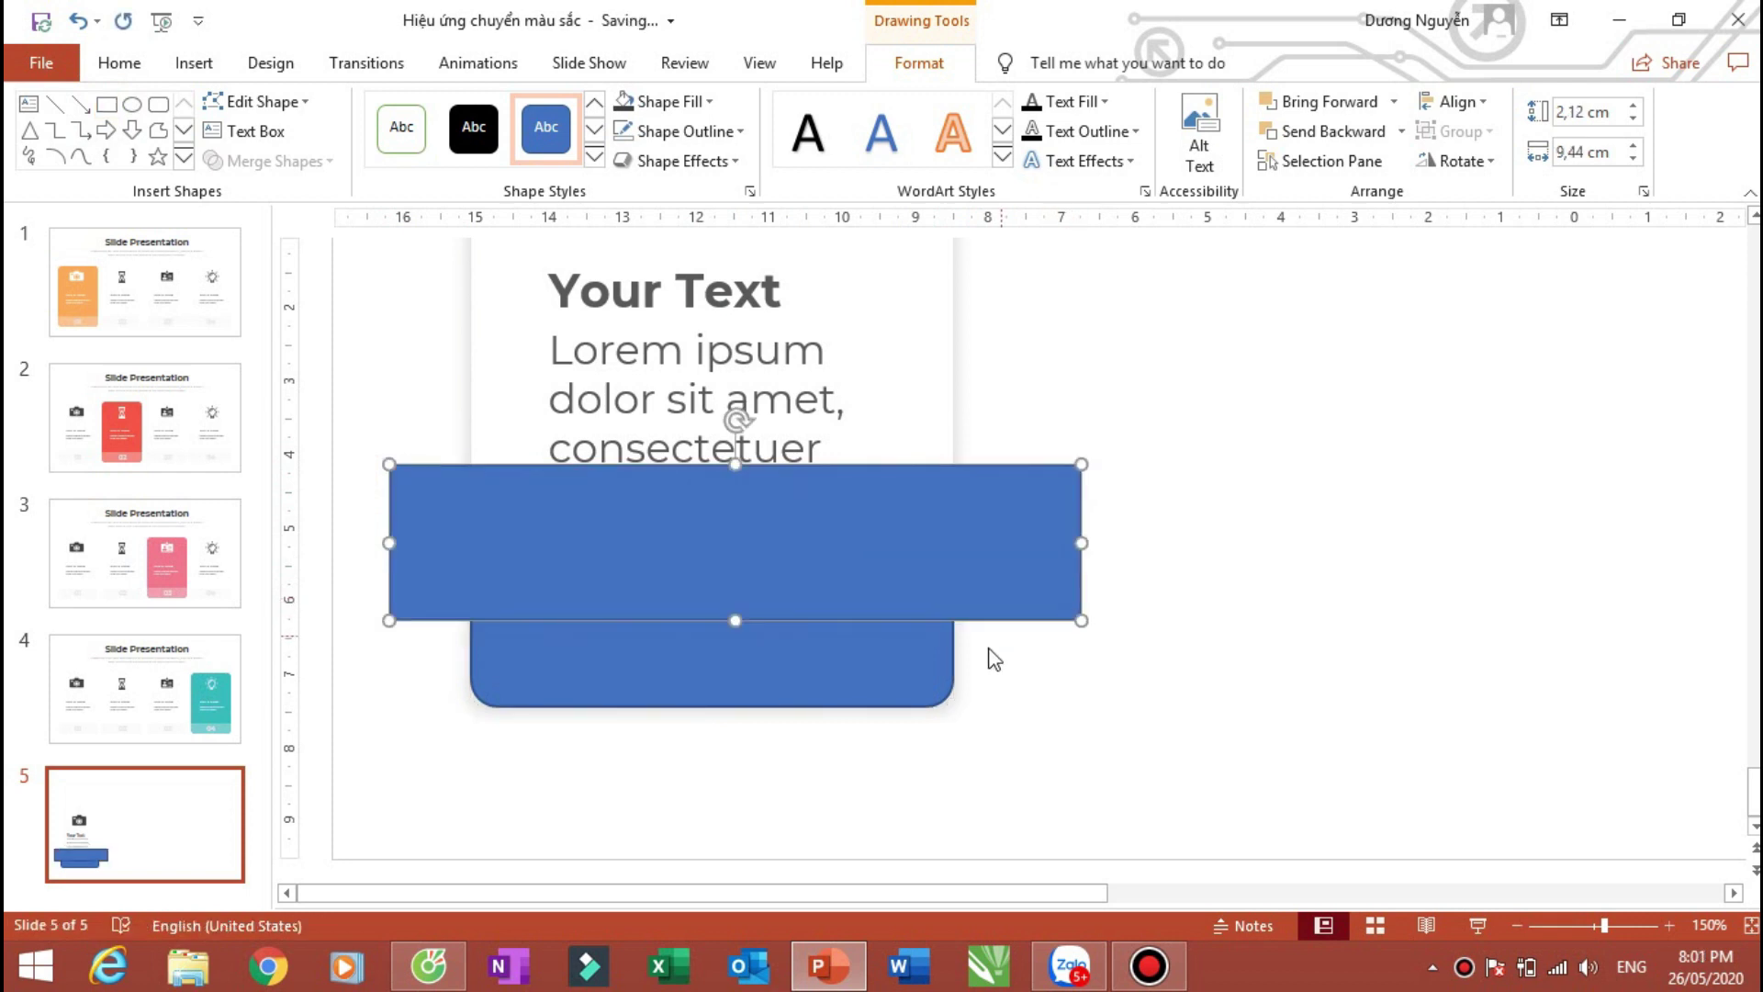
{"action": "left_click", "coordinate": [873, 685]}
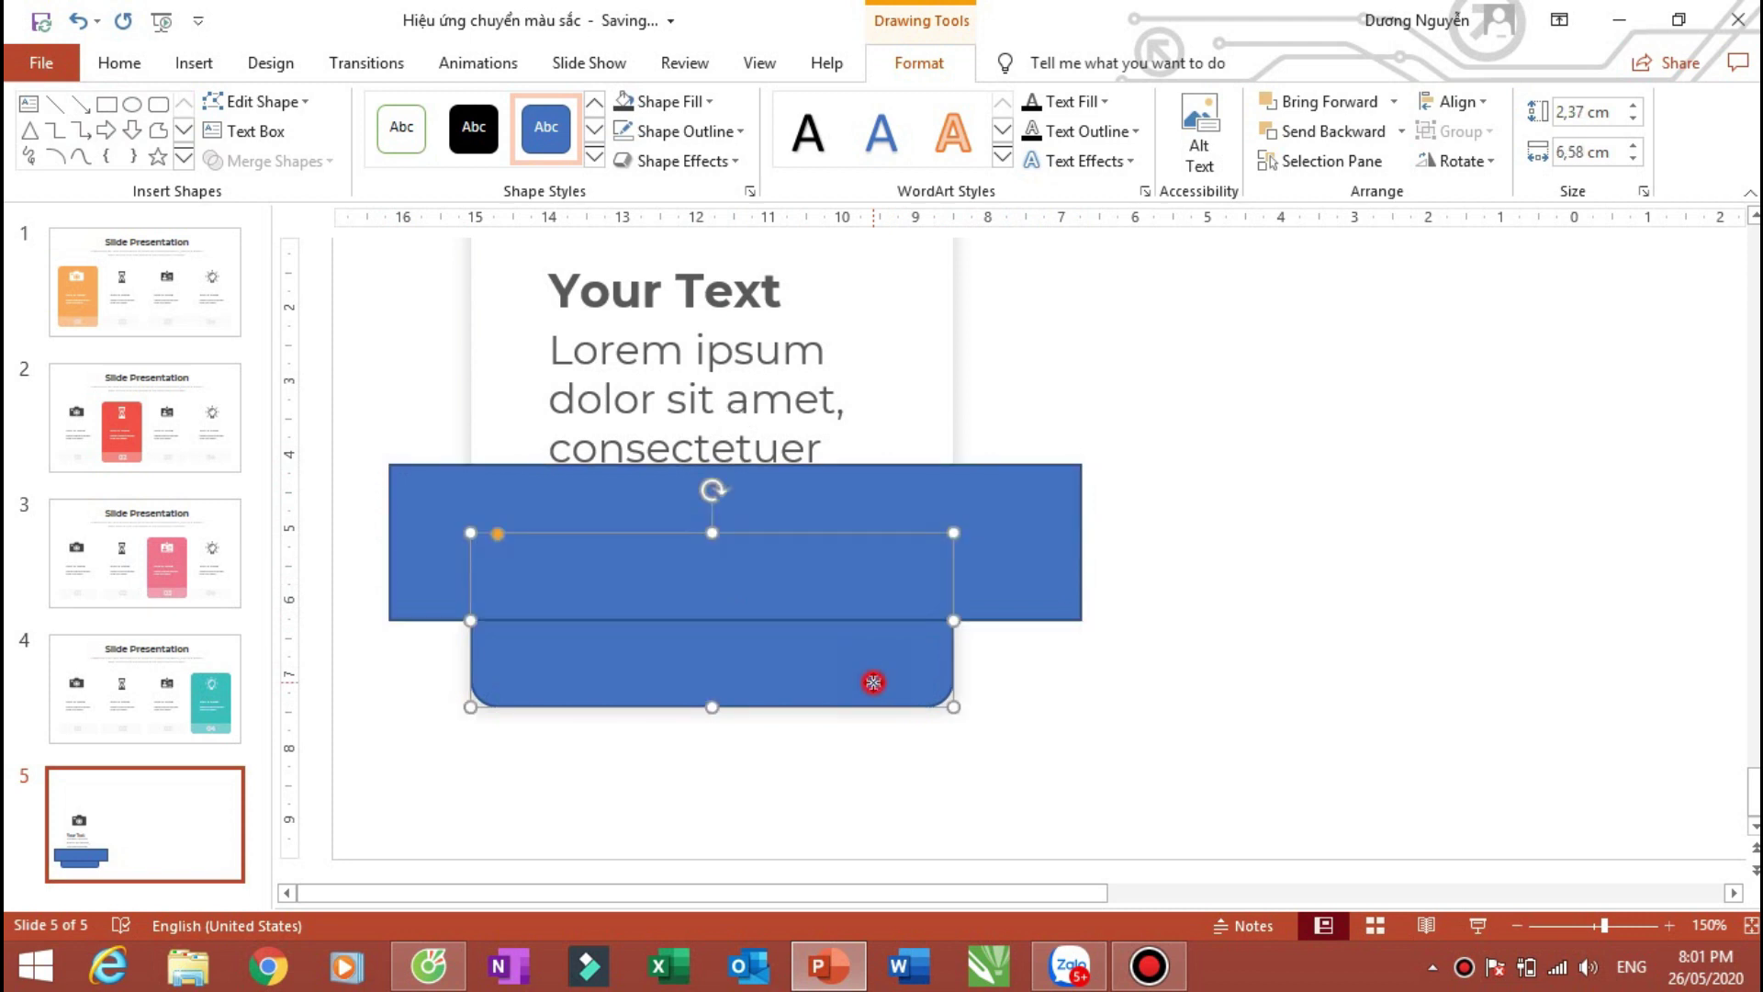
{"action": "left_click", "coordinate": [1033, 553], "text": "shift"}
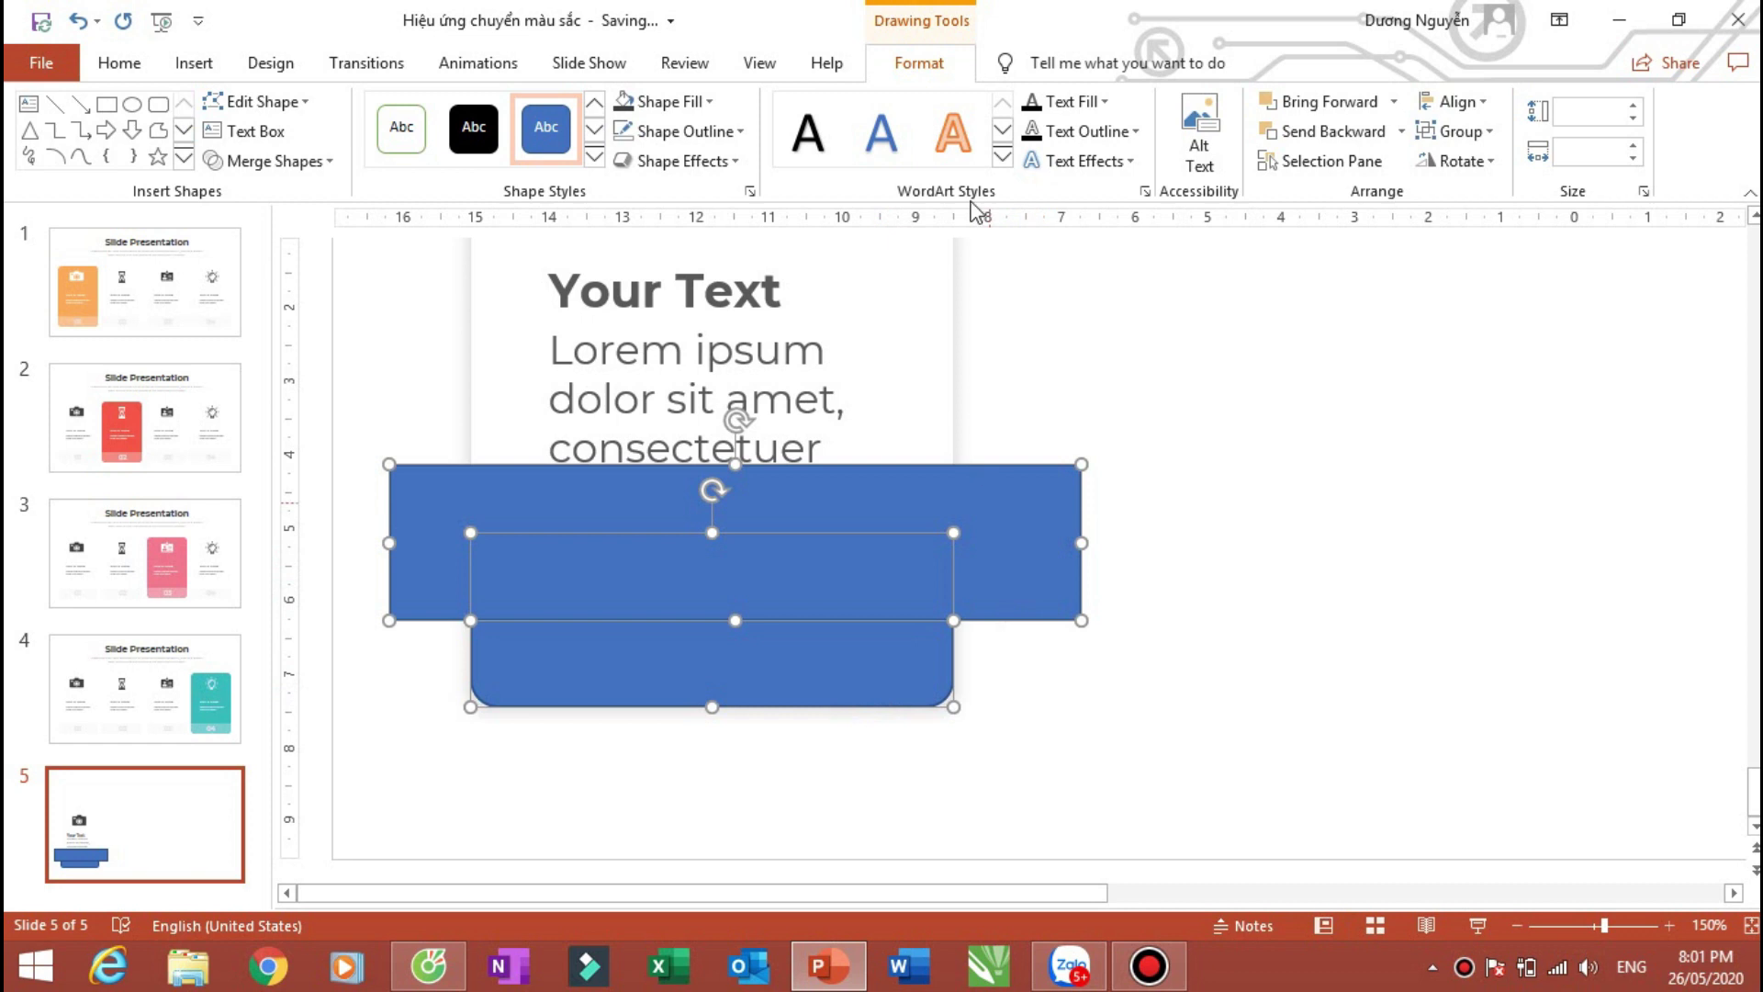
{"action": "left_click", "coordinate": [329, 164]}
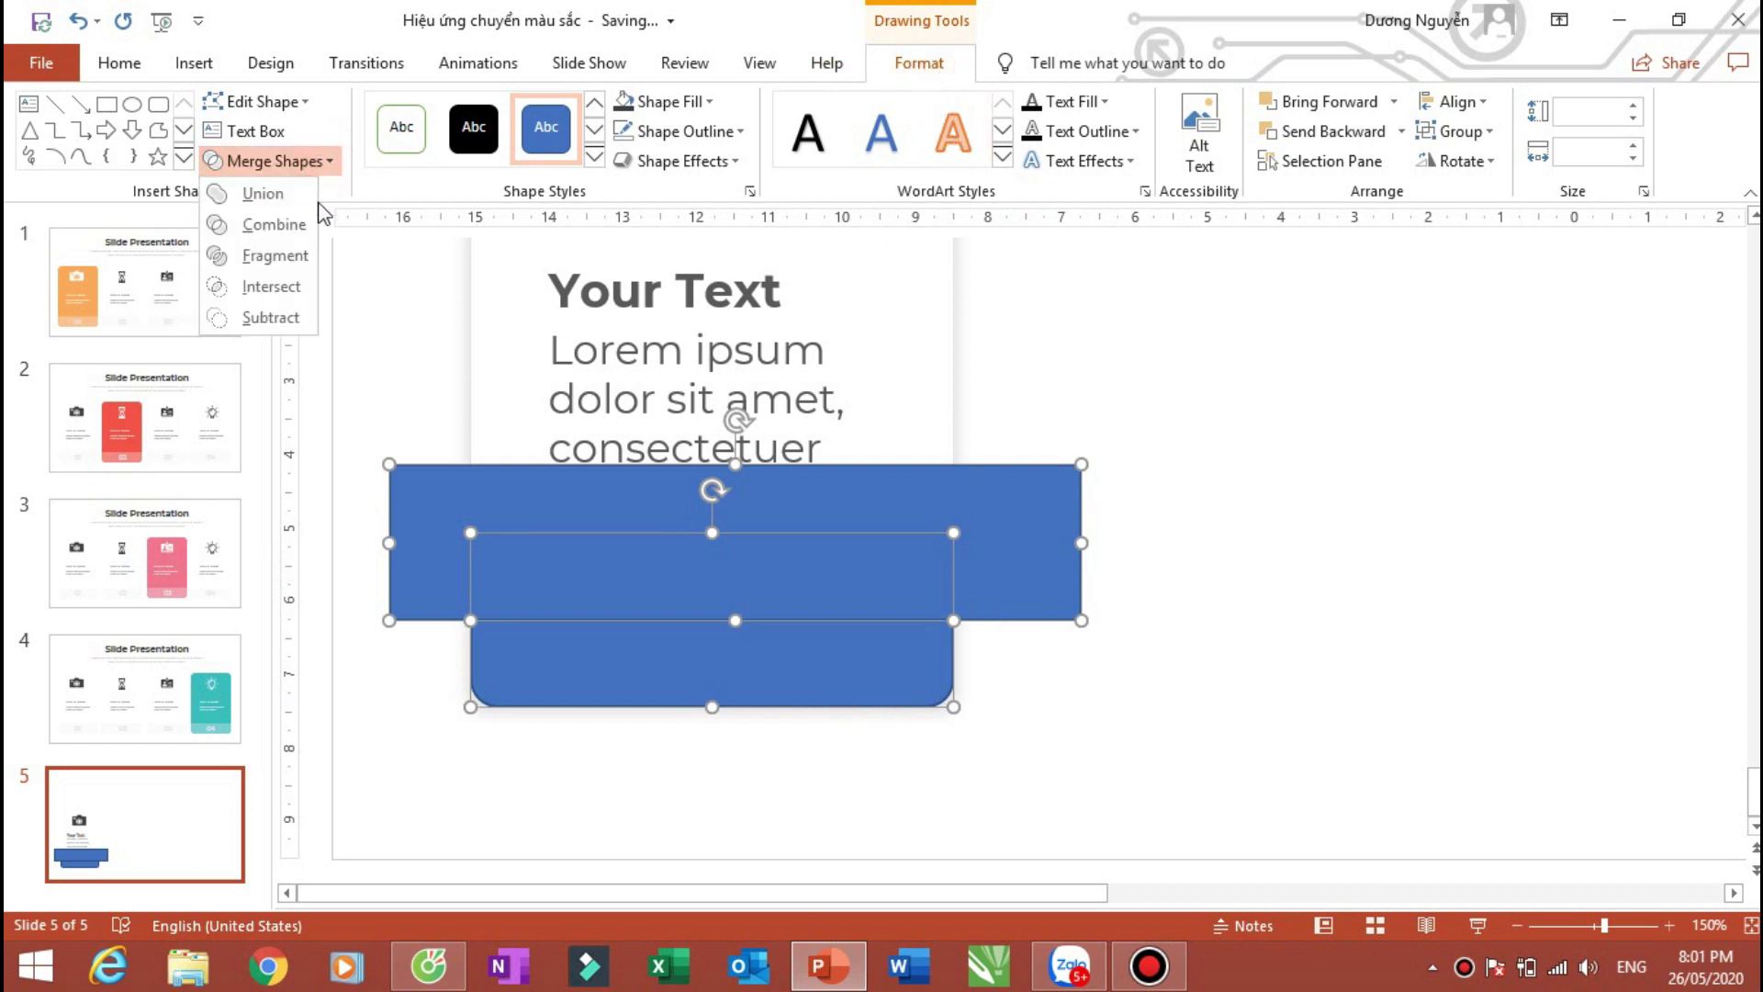
{"action": "left_click", "coordinate": [285, 316]}
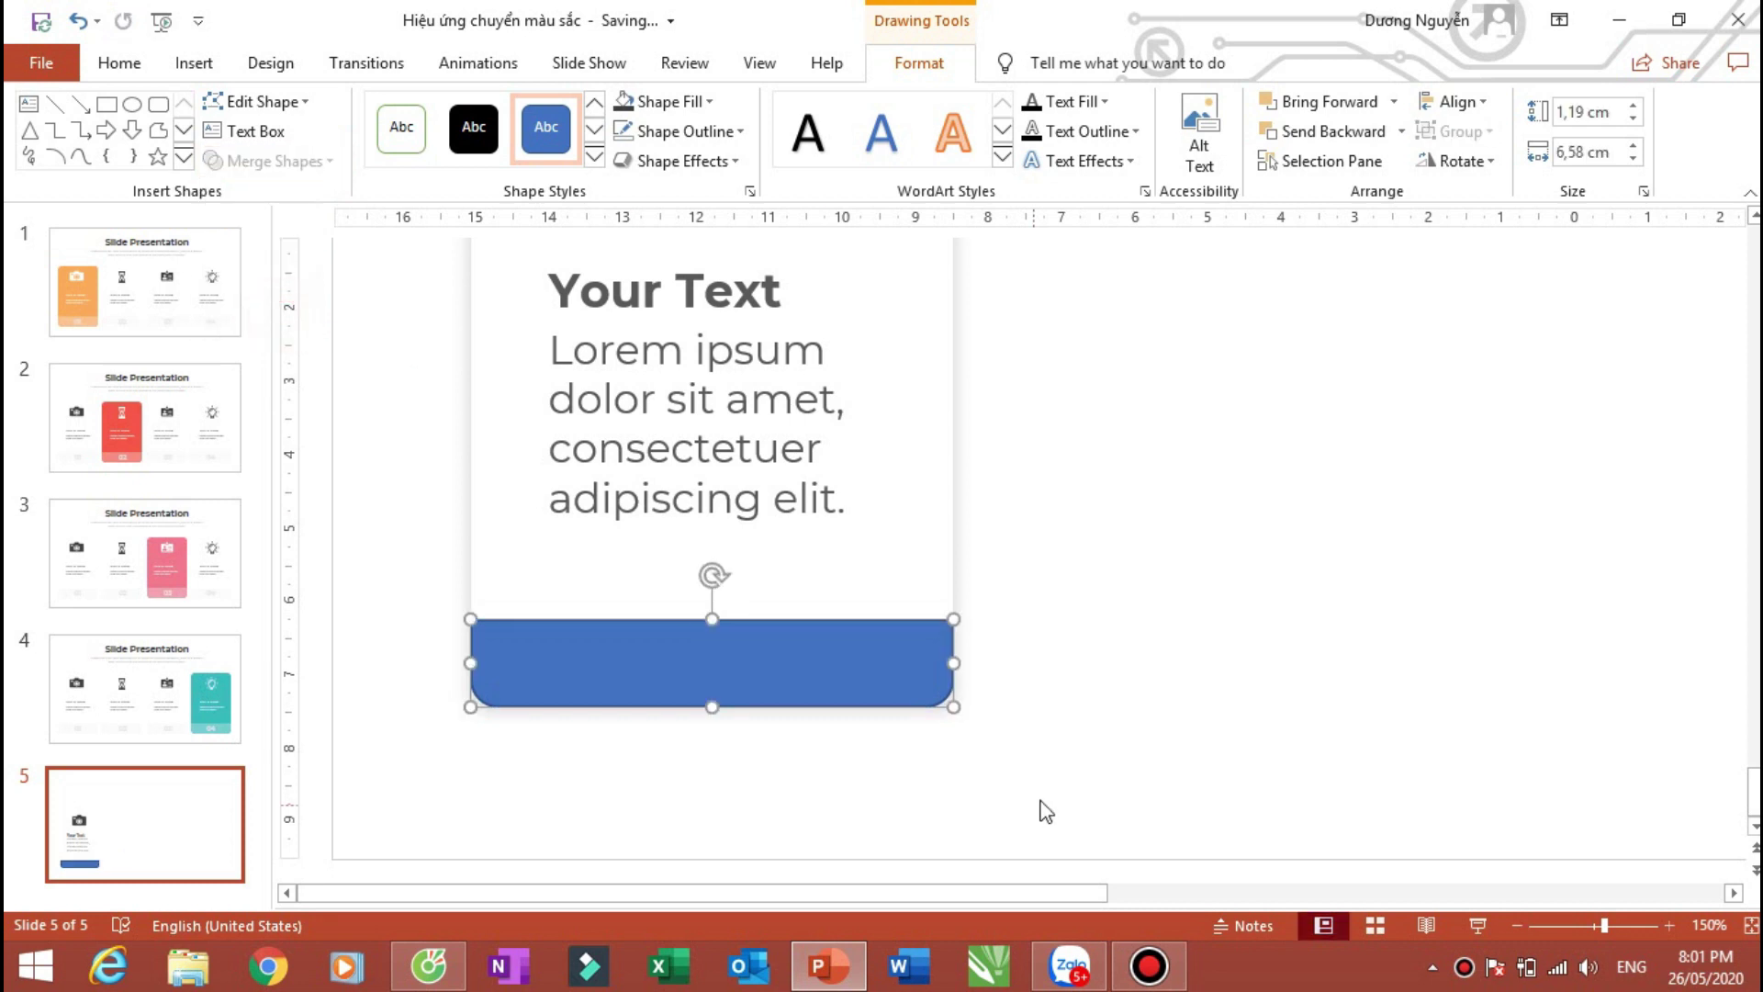
{"action": "scroll", "coordinate": [803, 681], "scroll_direction": "down", "scroll_amount": 5, "text": "ctrl"}
{"action": "scroll", "coordinate": [802, 682], "scroll_direction": "down", "scroll_amount": 3, "text": "ctrl"}
Step: Give the trimmed bottom band a light grey fill and No Outline
{"action": "left_click", "coordinate": [805, 711]}
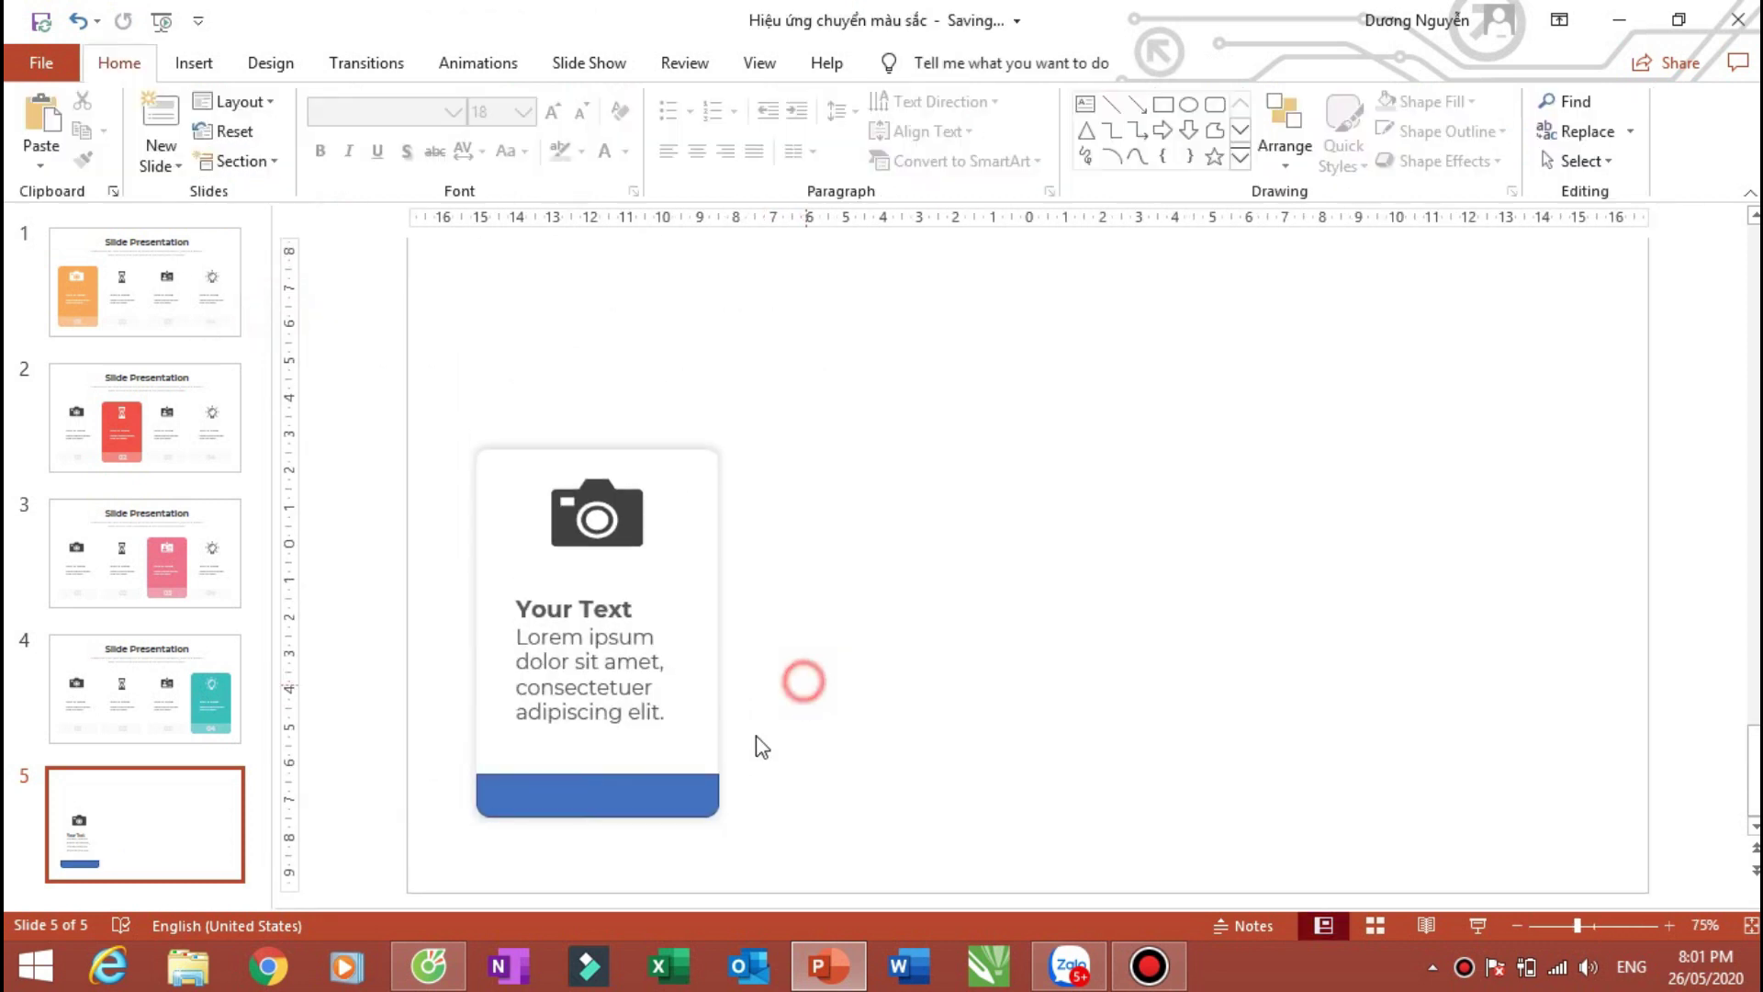
{"action": "left_click_drag", "start_coordinate": [624, 799], "coordinate": [713, 834]}
{"action": "key", "text": "ctrl+z"}
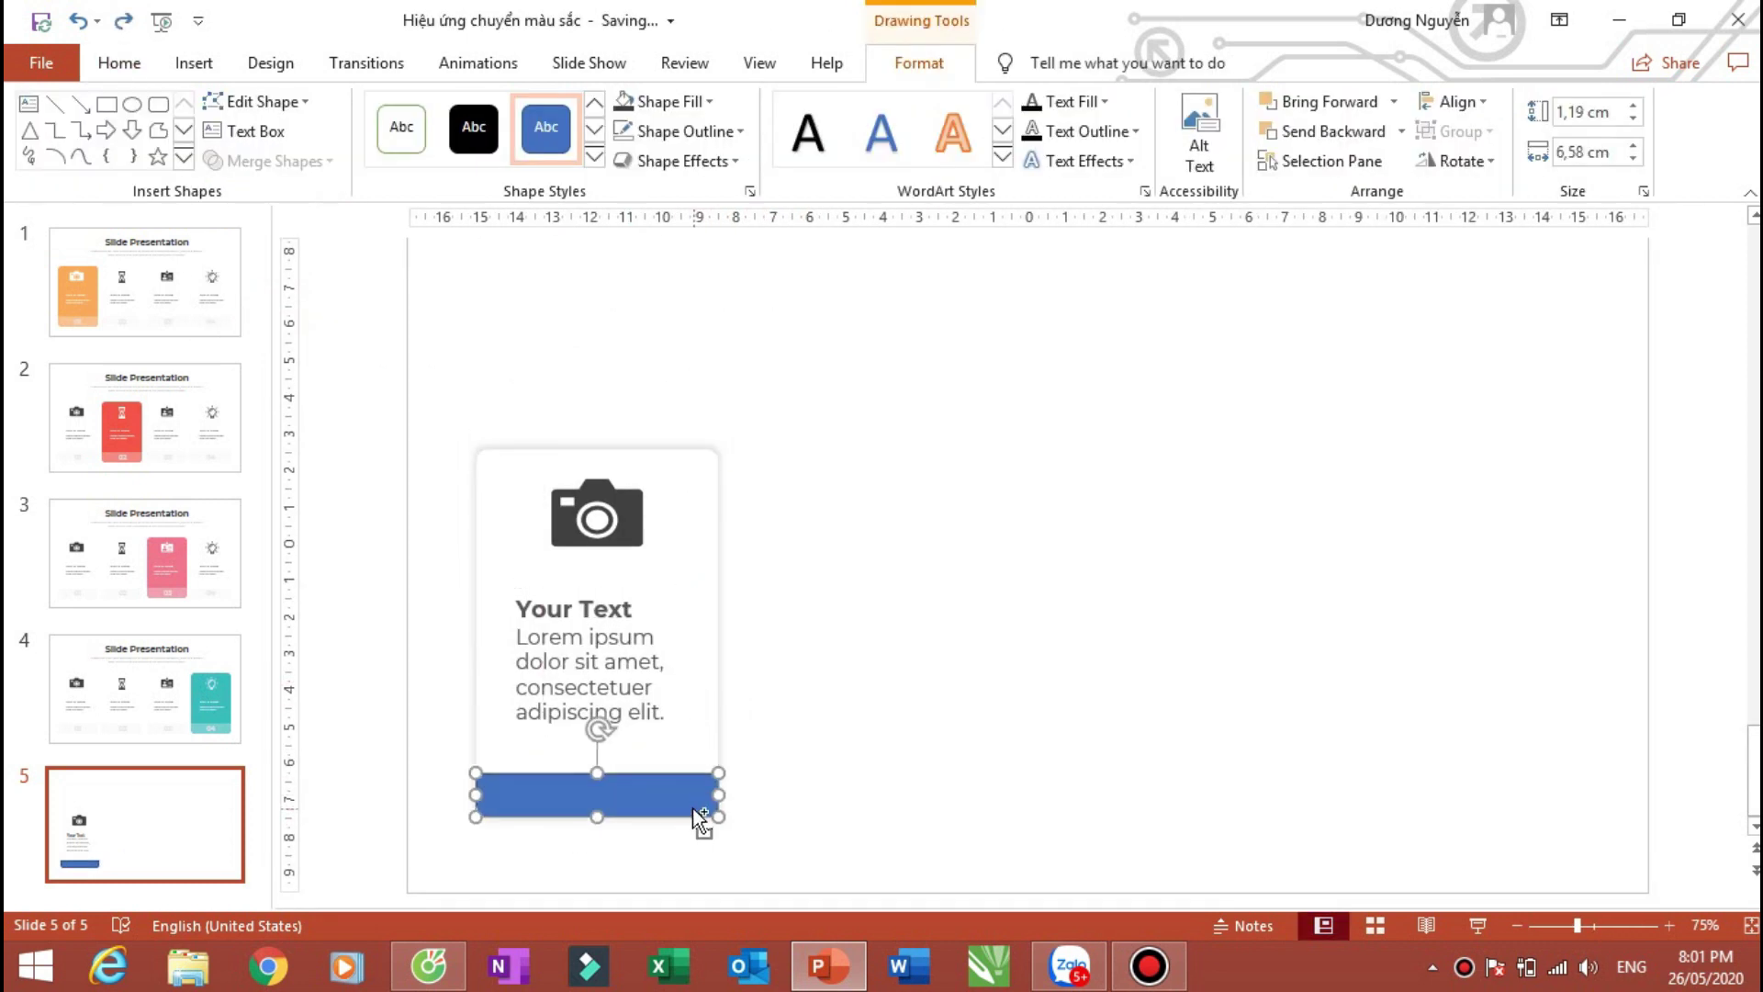
{"action": "scroll", "coordinate": [691, 799], "scroll_direction": "up", "scroll_amount": 5, "text": "ctrl"}
{"action": "left_click", "coordinate": [663, 103]}
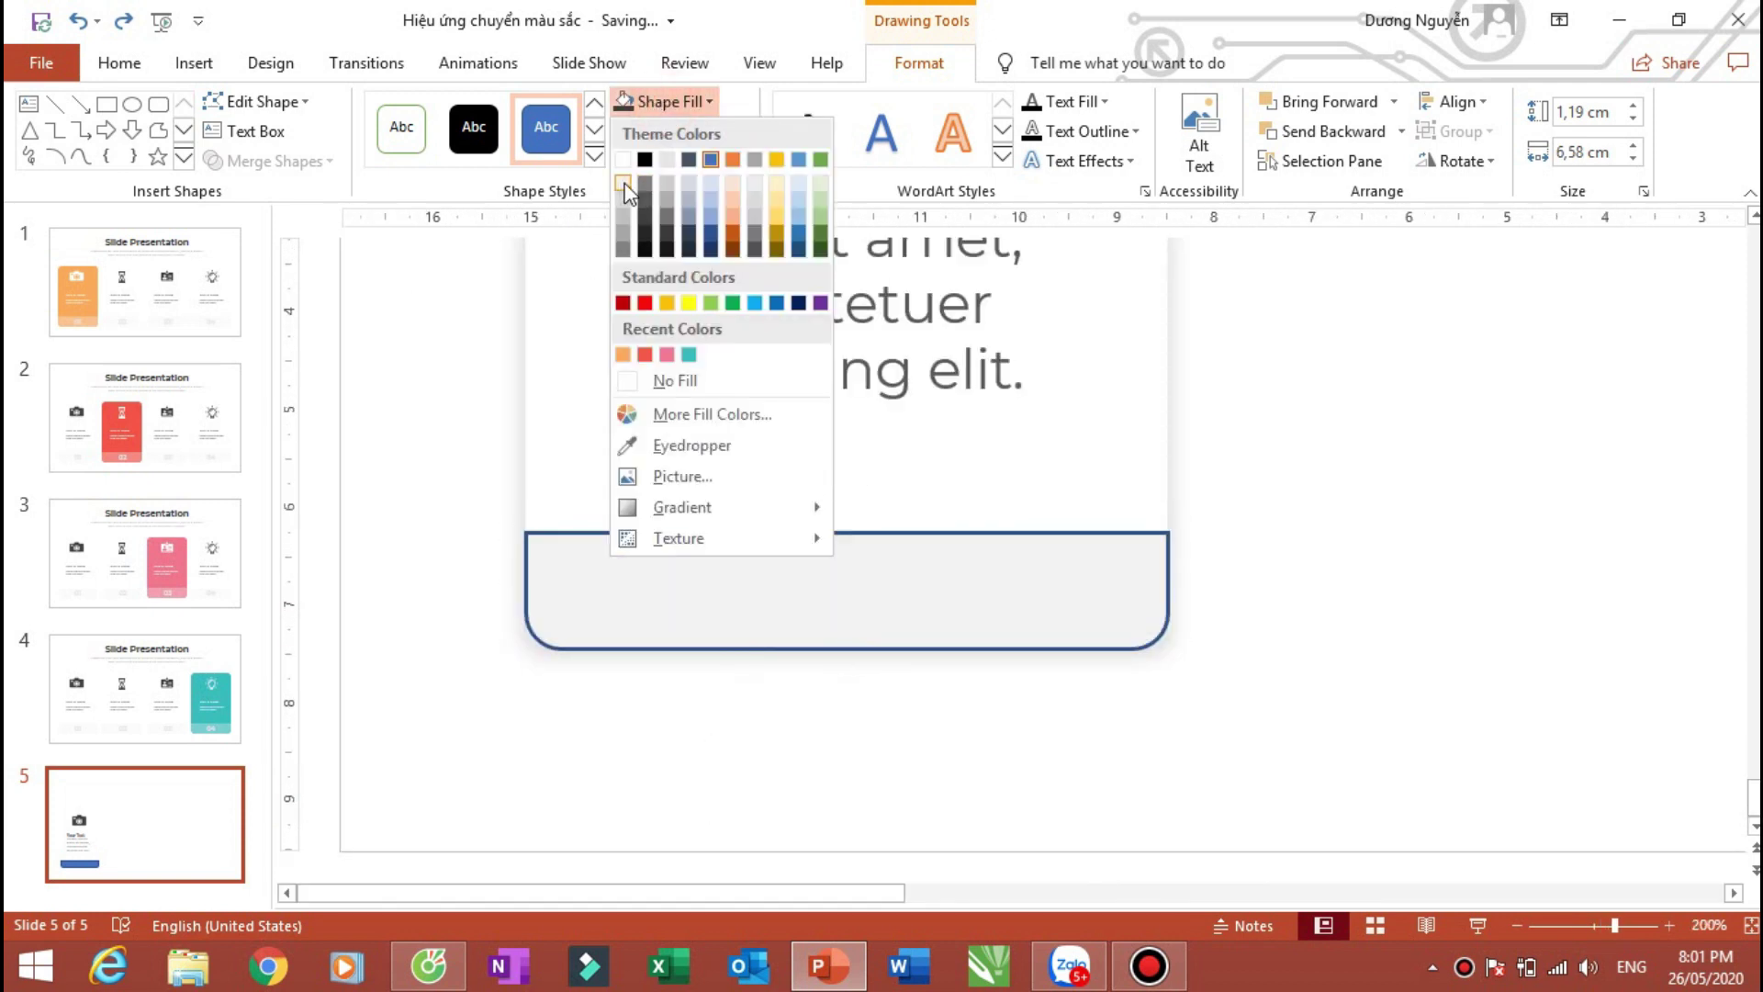
{"action": "left_click", "coordinate": [624, 183]}
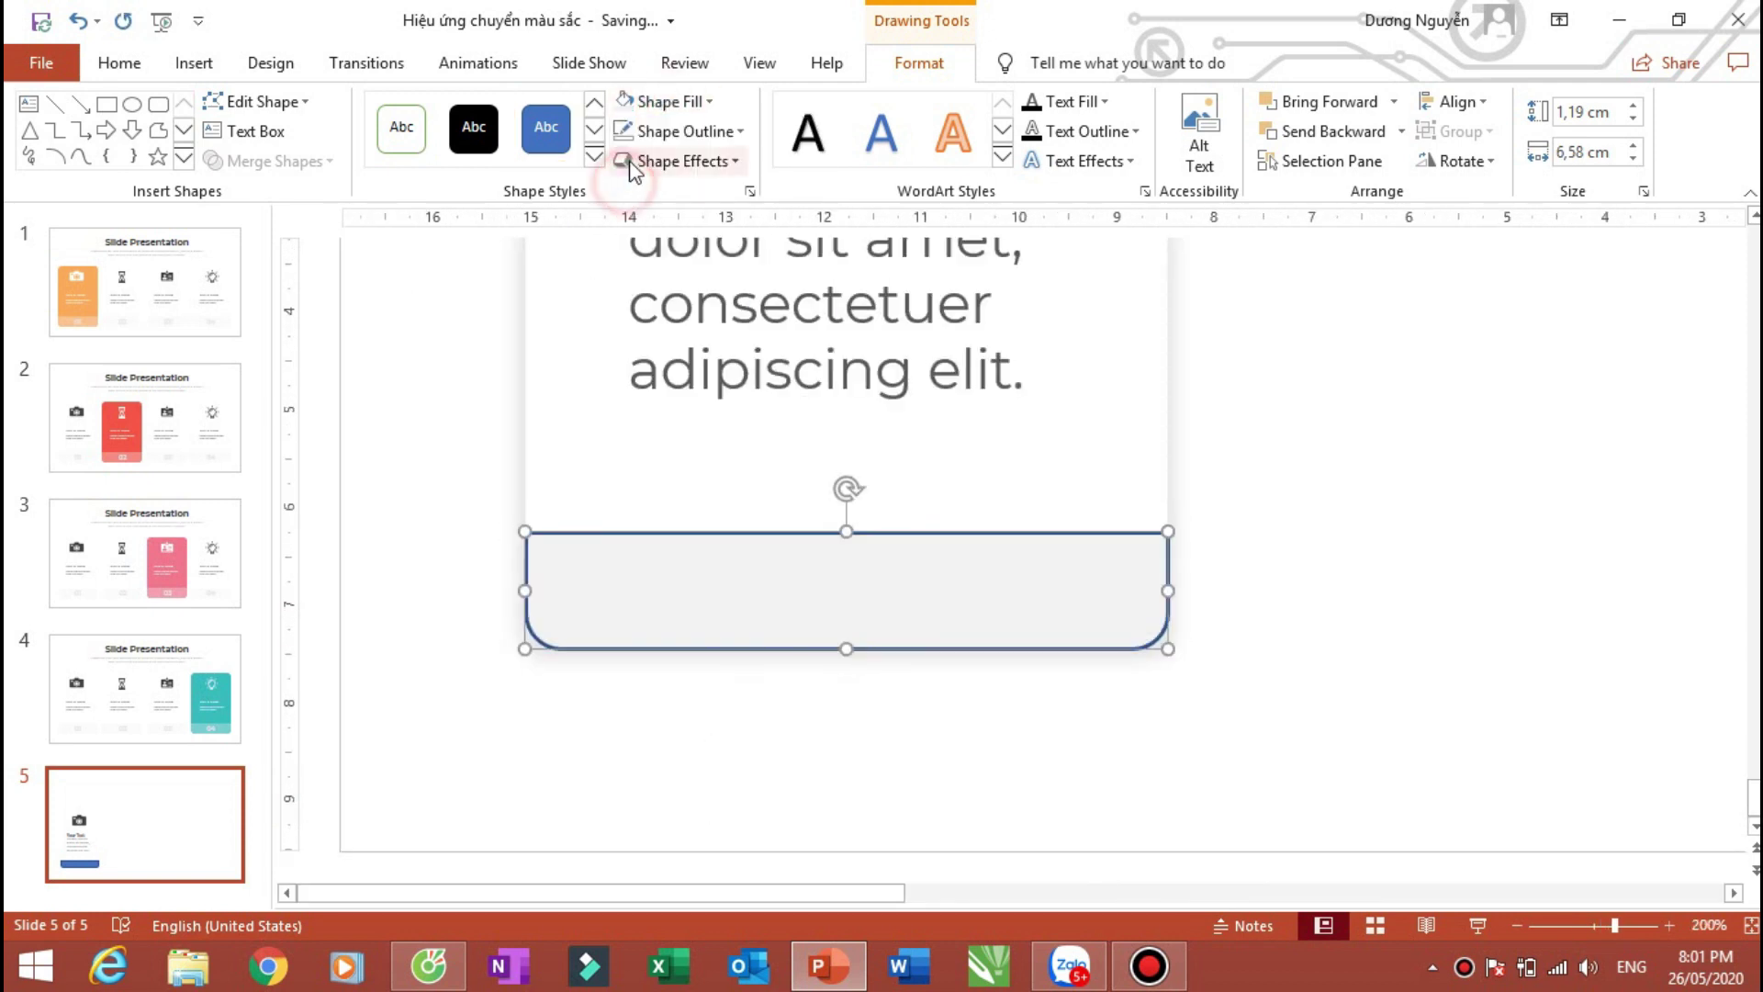
{"action": "left_click", "coordinate": [679, 132]}
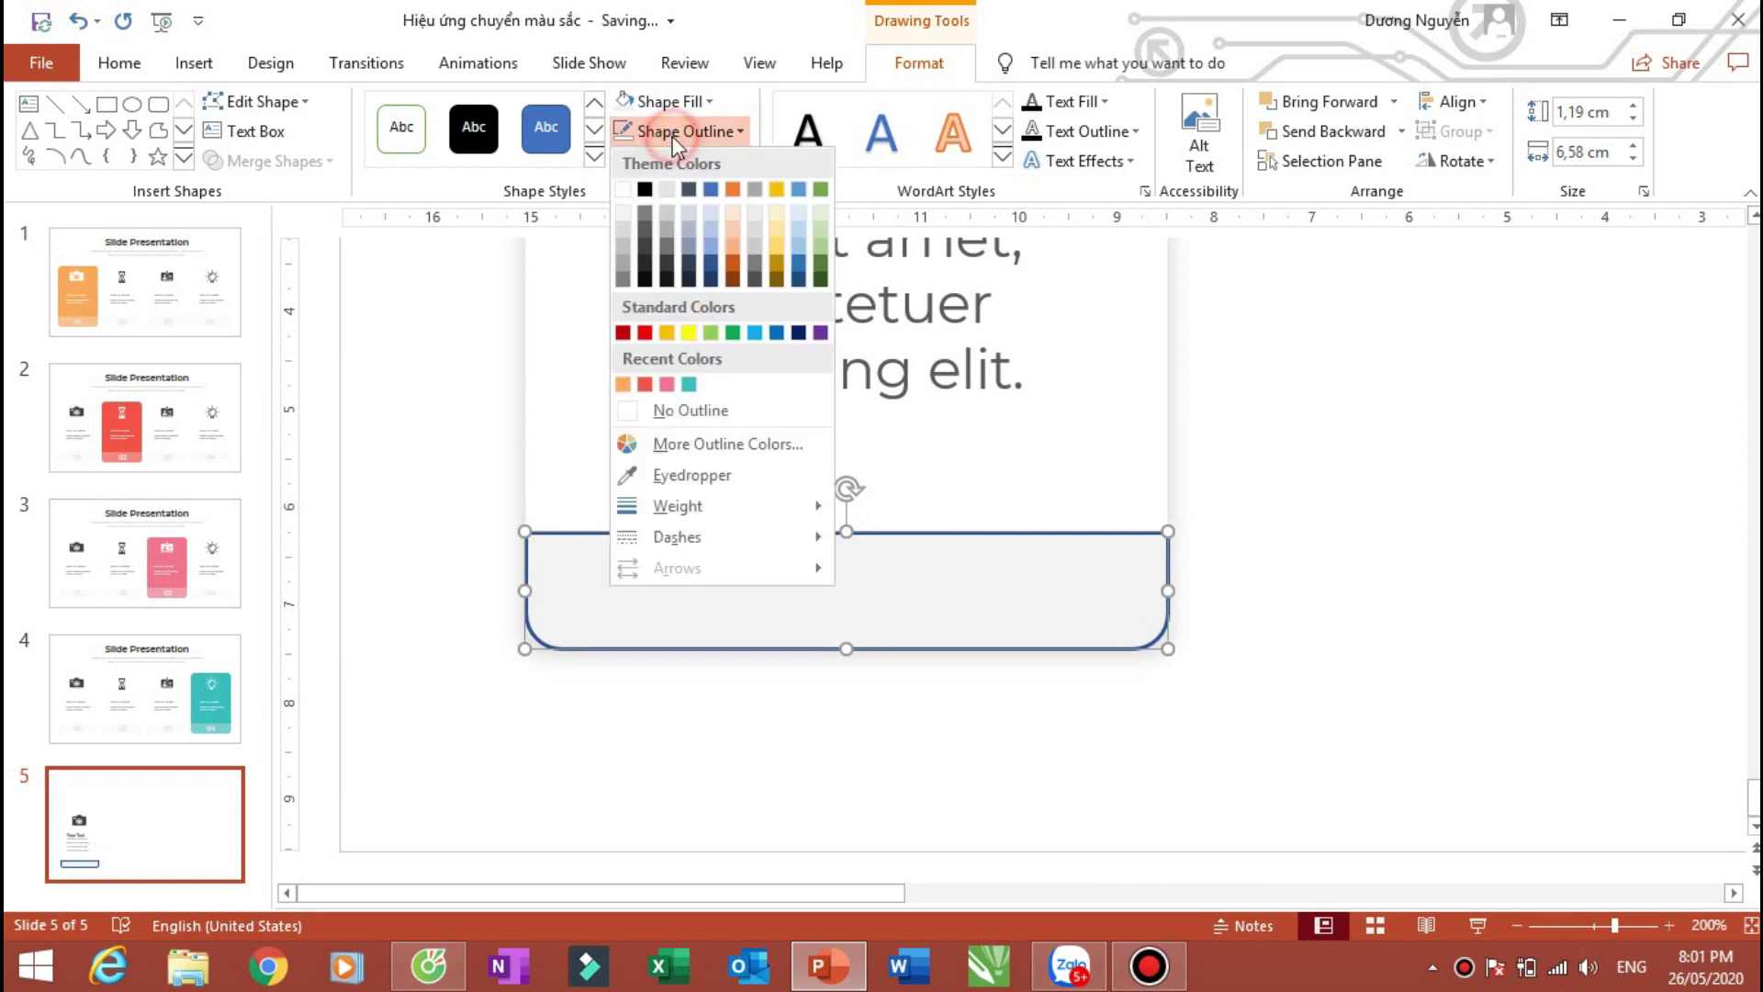
{"action": "left_click", "coordinate": [688, 413]}
{"action": "scroll", "coordinate": [1025, 592], "scroll_direction": "up", "scroll_amount": 5}
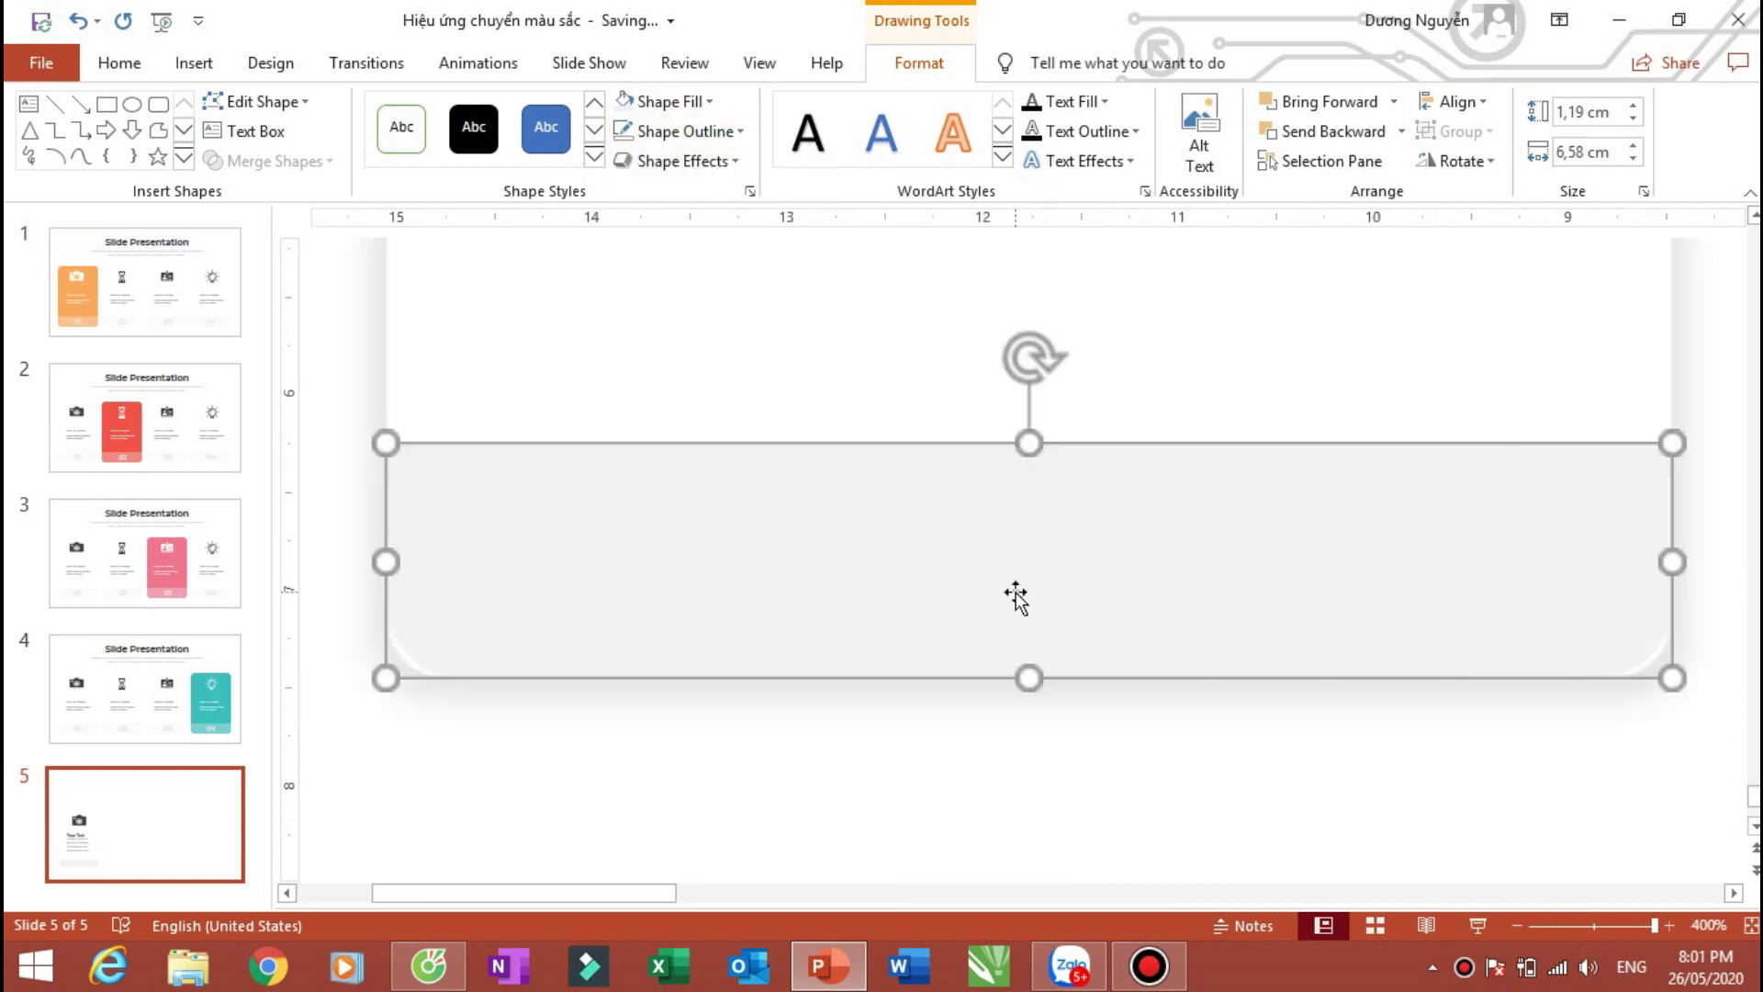
{"action": "left_click", "coordinate": [971, 777]}
{"action": "scroll", "coordinate": [802, 617], "scroll_direction": "down", "scroll_amount": 5}
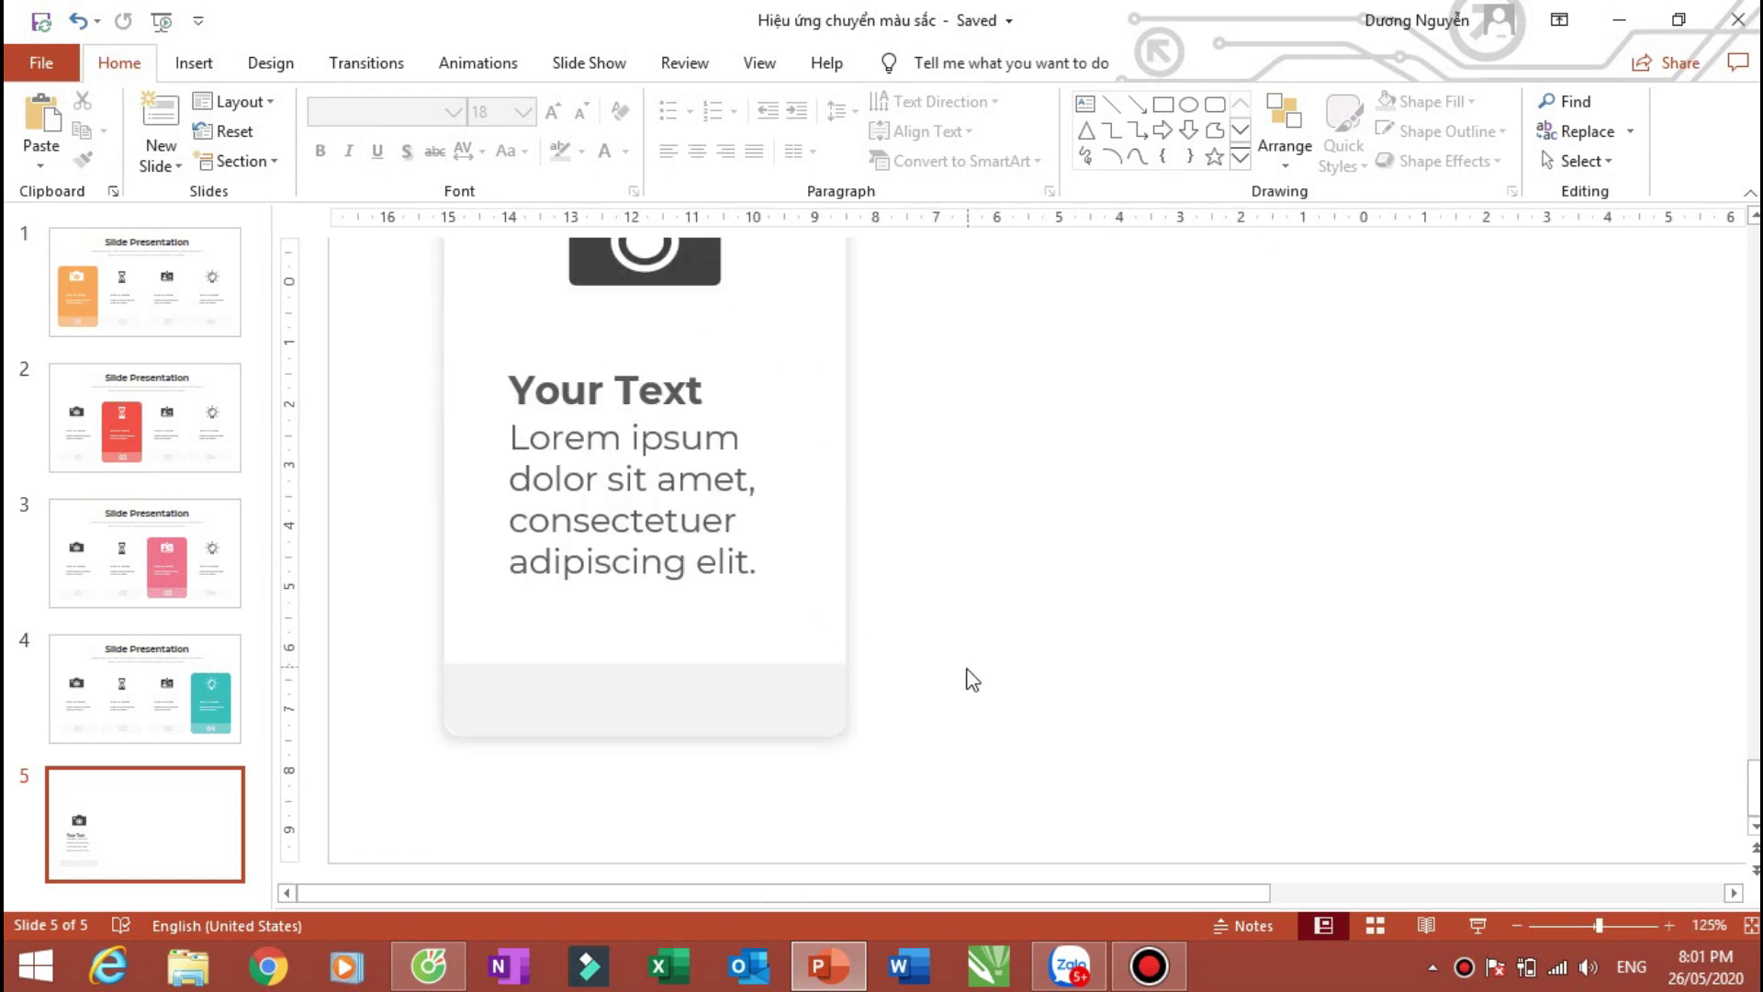
{"action": "scroll", "coordinate": [971, 679], "scroll_direction": "down", "scroll_amount": 5}
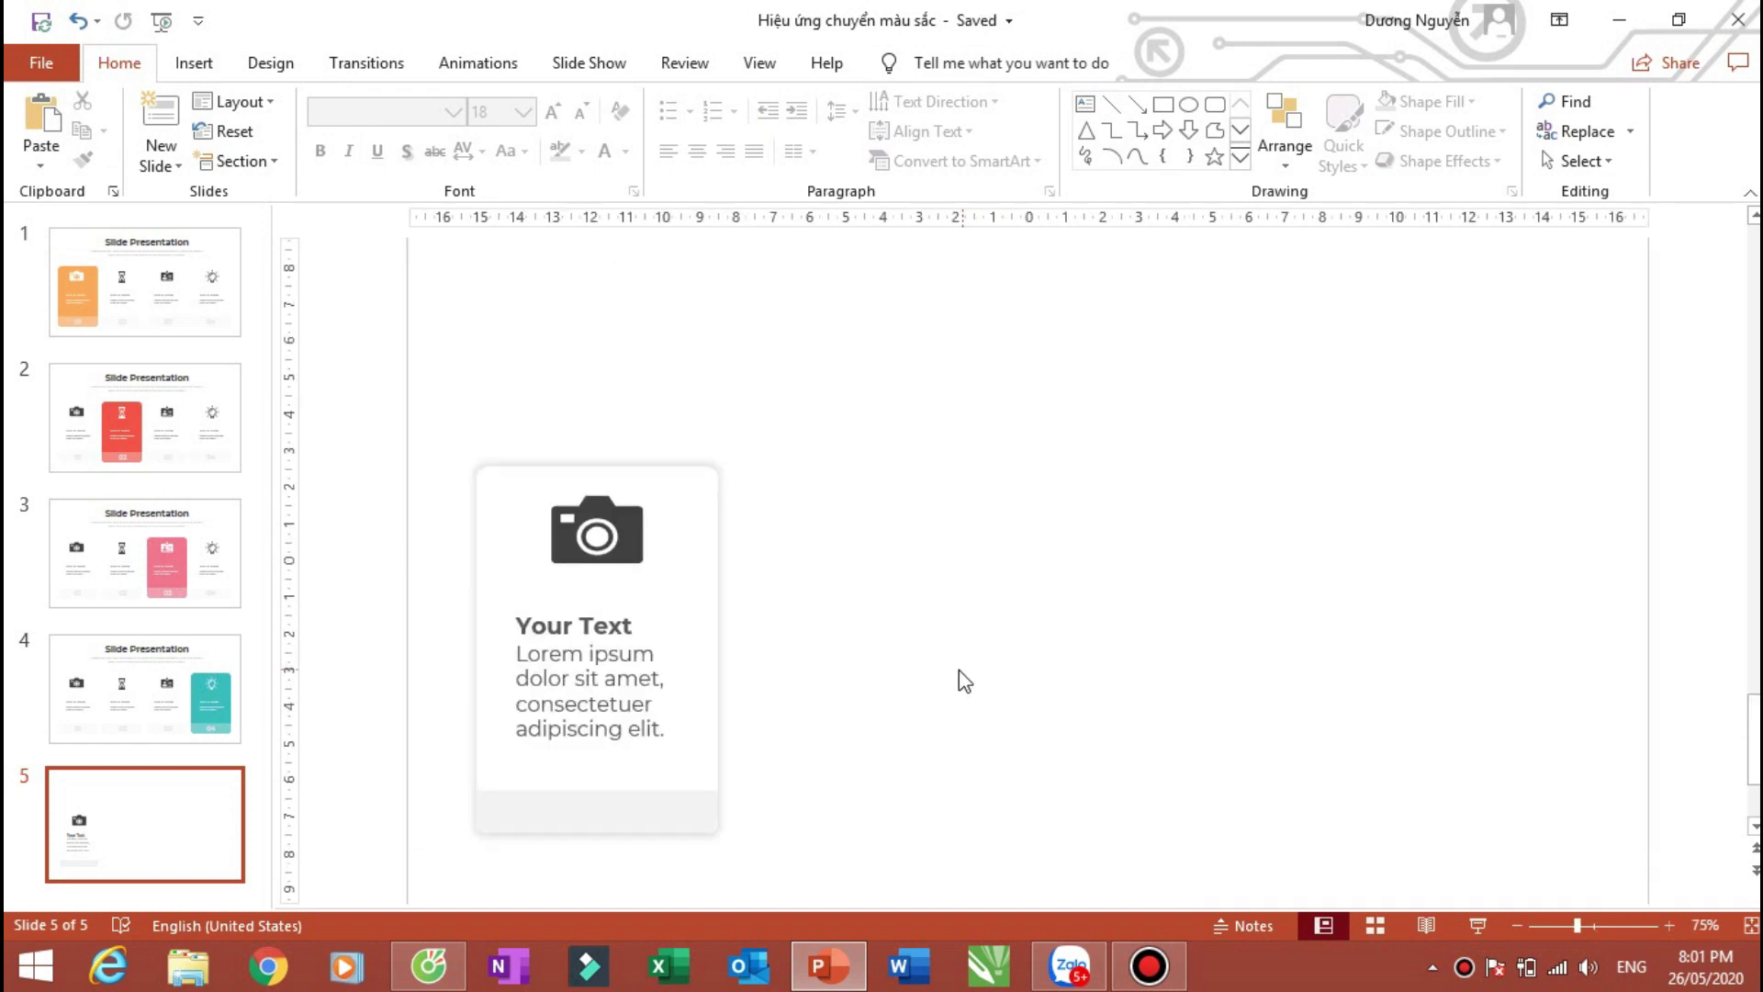
Step: Make the bottom band slightly taller and draw a text box over it
{"action": "left_click", "coordinate": [624, 800]}
{"action": "left_click_drag", "start_coordinate": [597, 774], "coordinate": [597, 758]}
{"action": "left_click", "coordinate": [927, 795]}
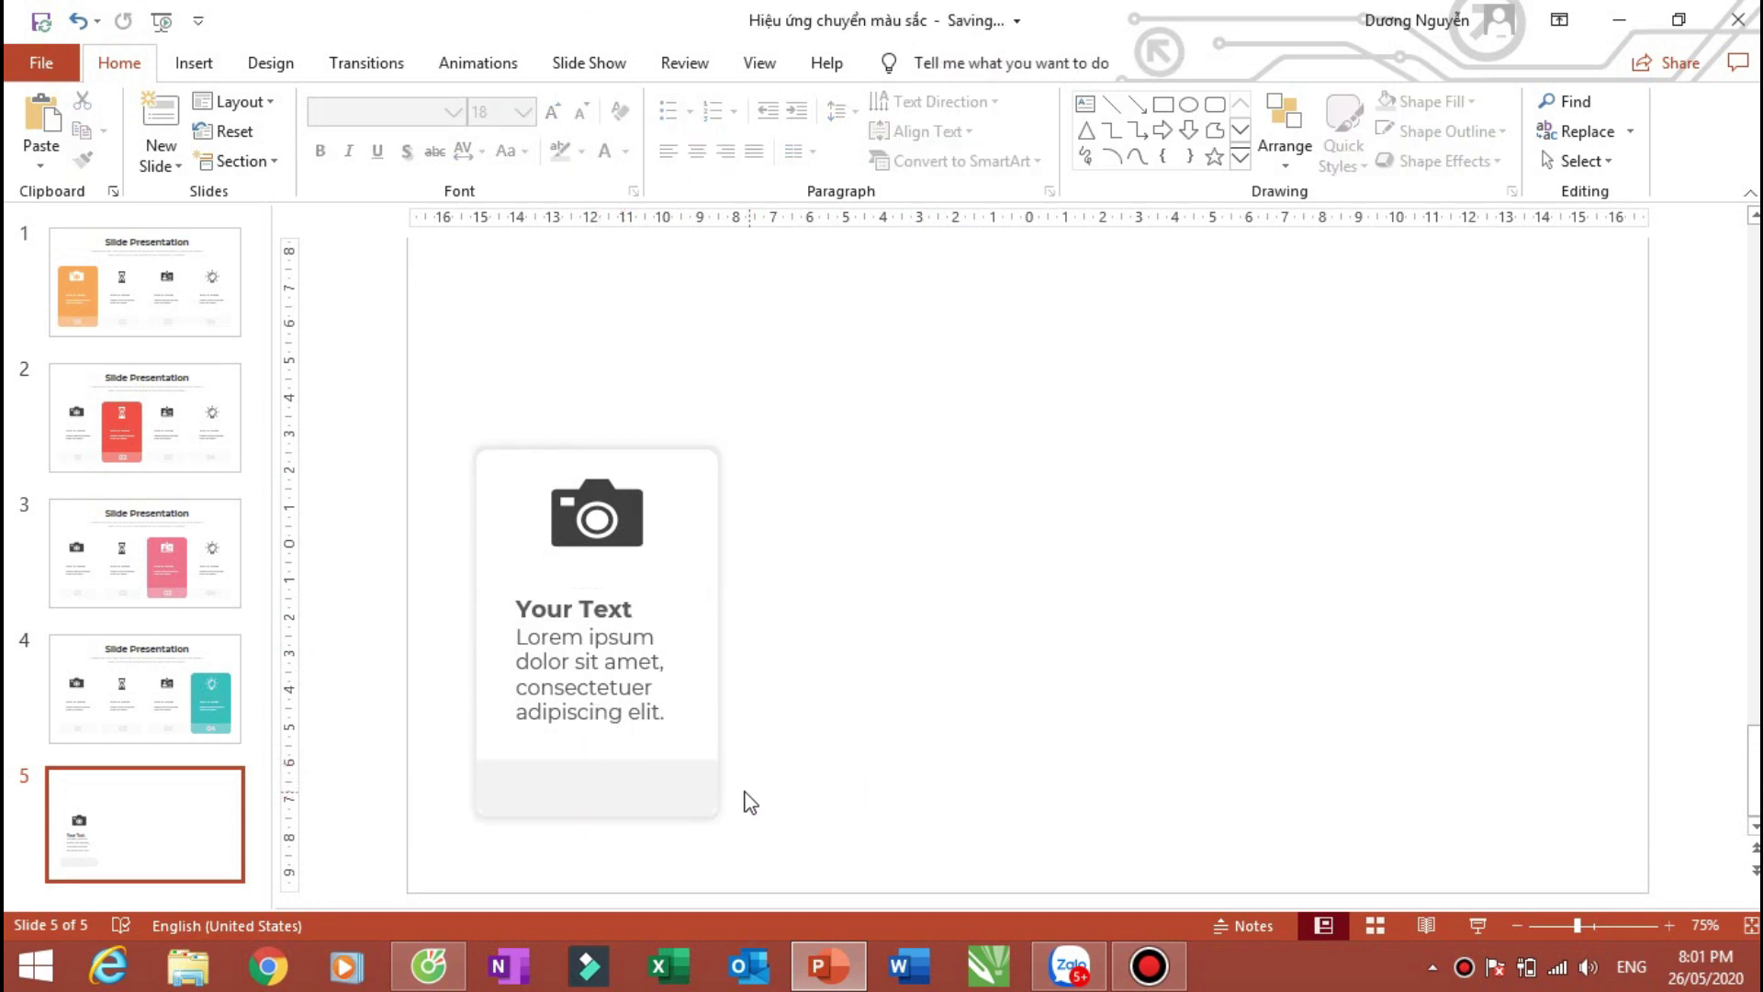
{"action": "left_click", "coordinate": [1085, 103]}
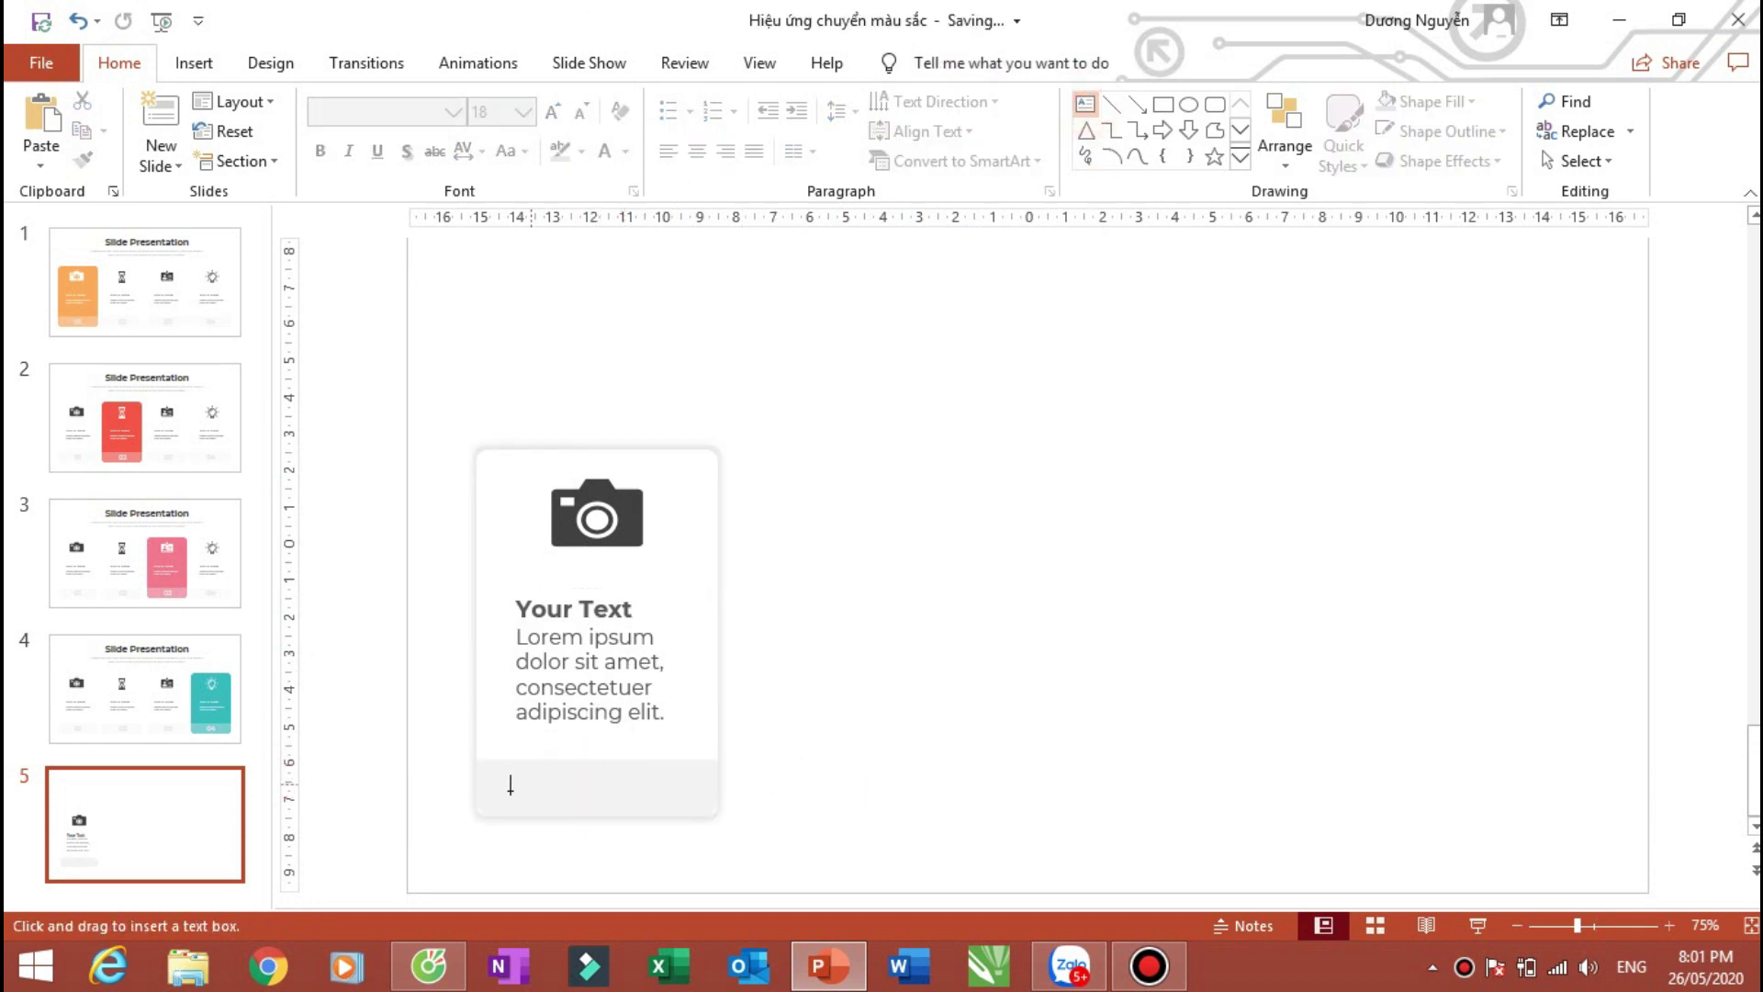
{"action": "left_click_drag", "start_coordinate": [504, 782], "coordinate": [692, 820]}
{"action": "type", "text": "01"}
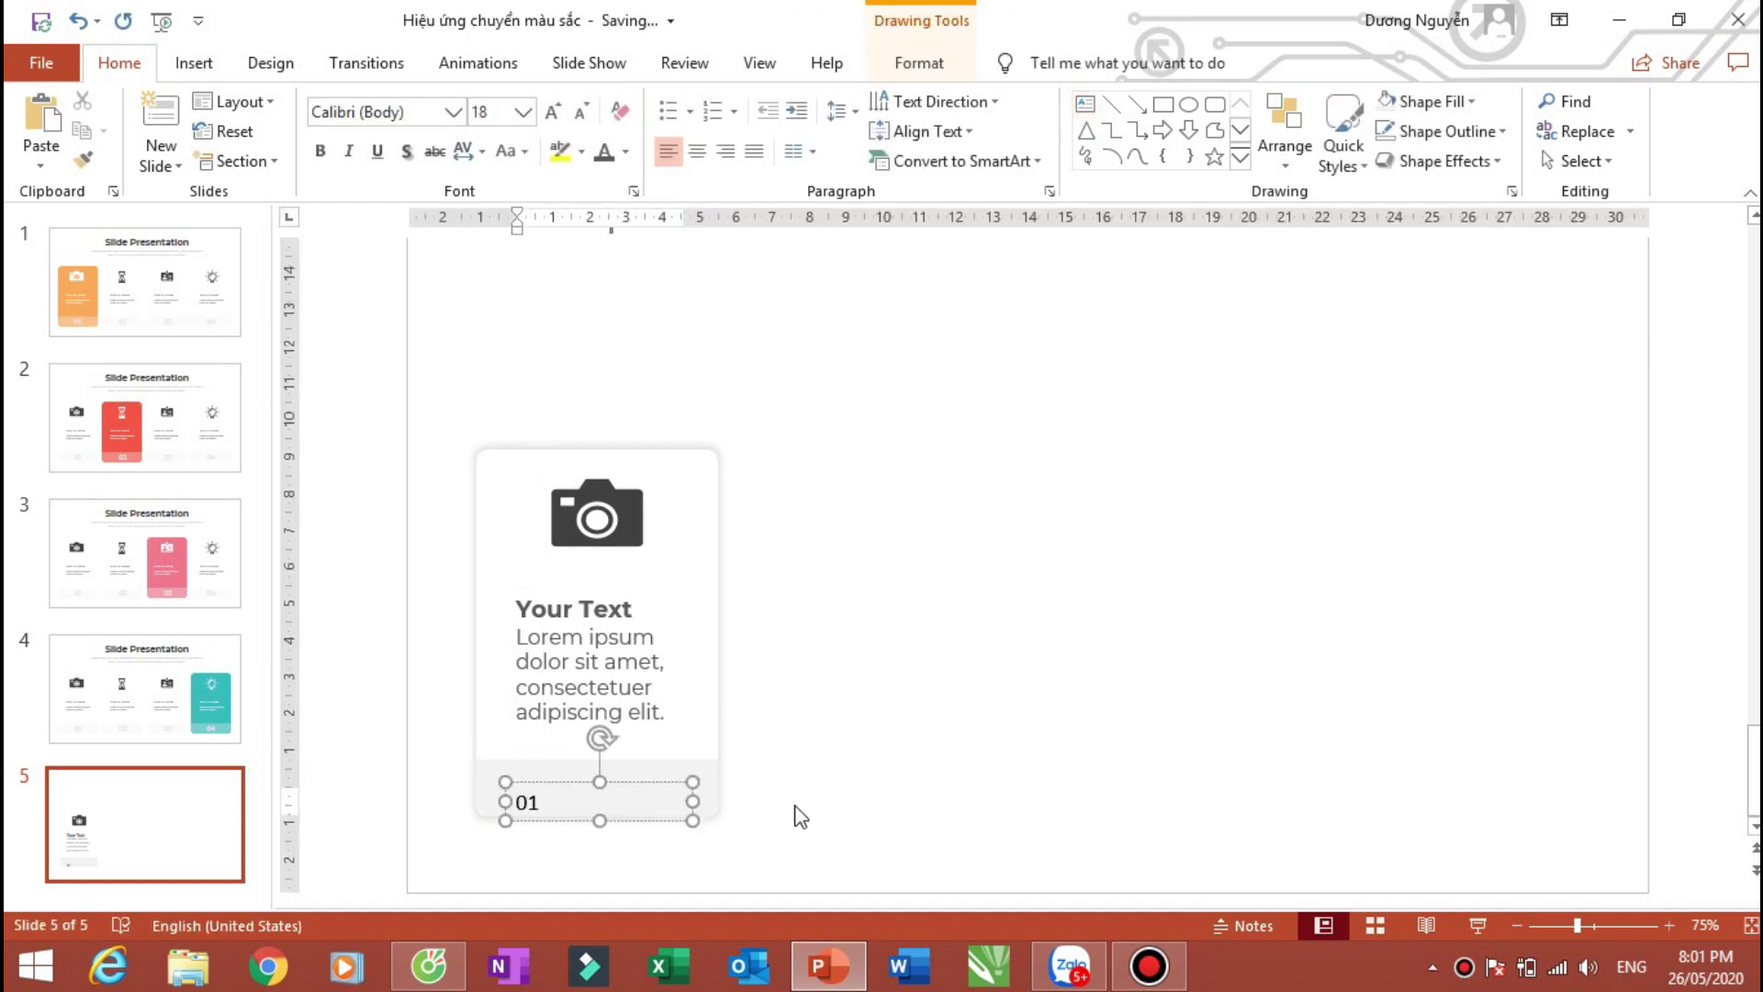
Step: Format the 01 text as Montserrat, bold, size 28
{"action": "key", "text": "ctrl+a"}
{"action": "left_click", "coordinate": [414, 111]}
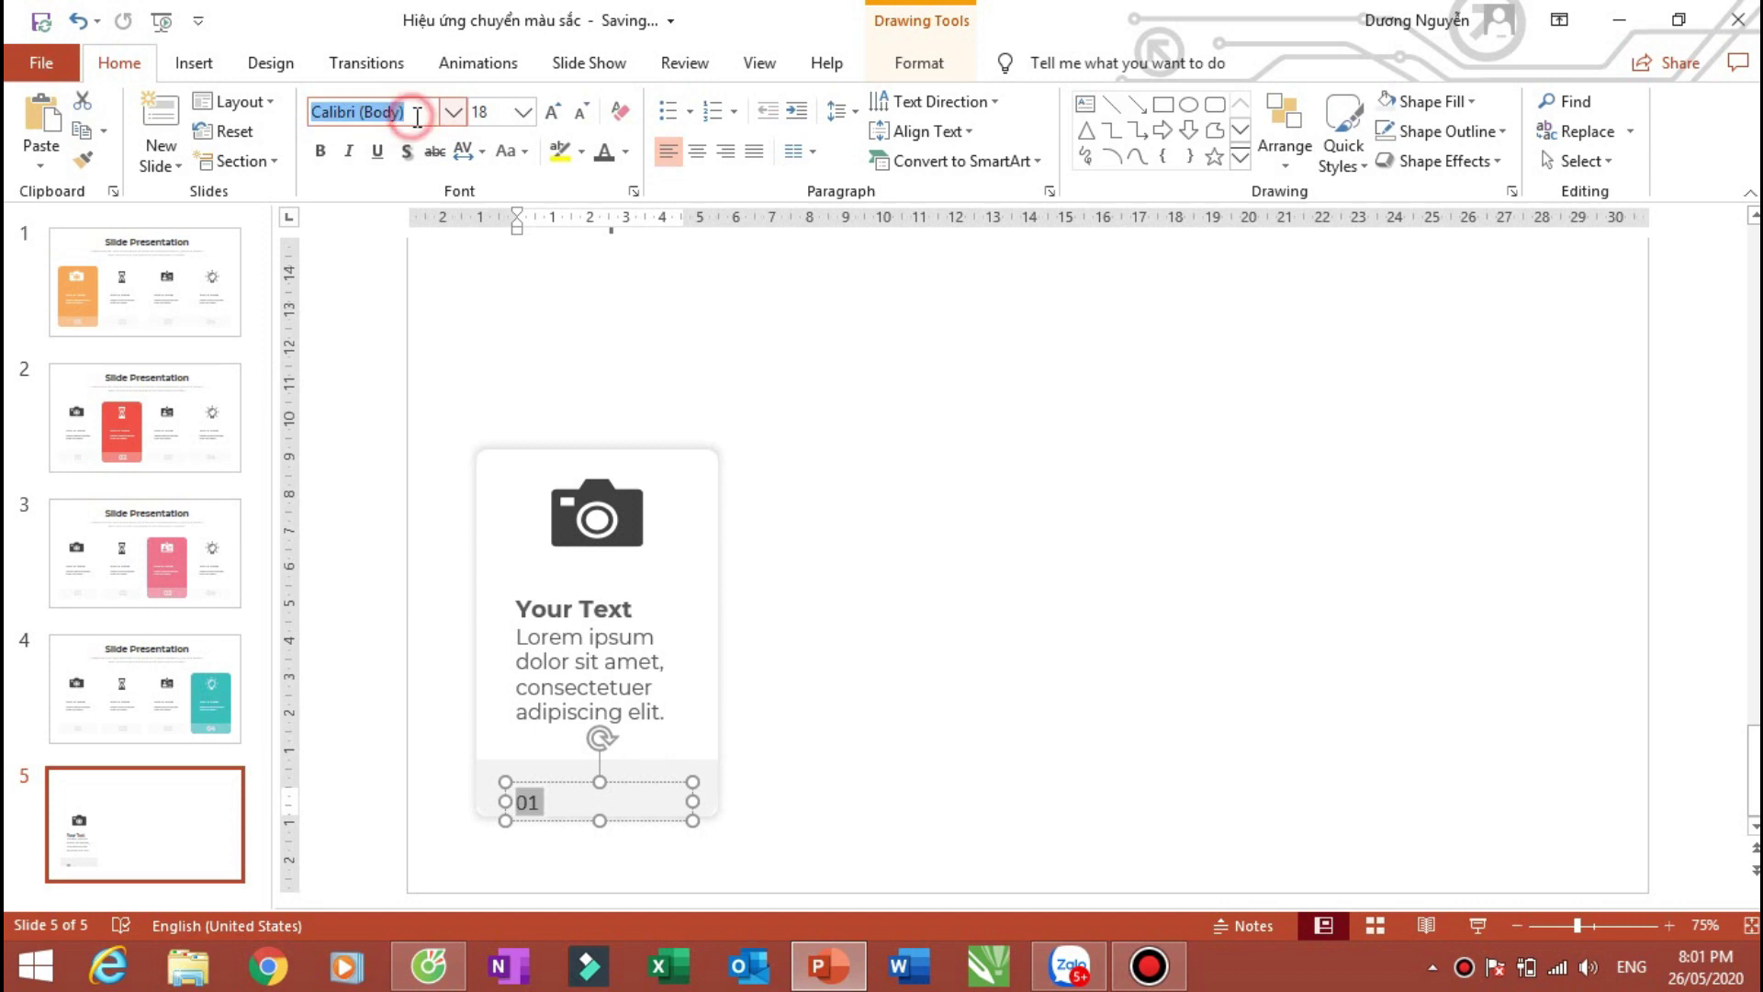
{"action": "type", "text": "Montserrat"}
{"action": "key", "text": "Return"}
{"action": "left_click", "coordinate": [319, 151]}
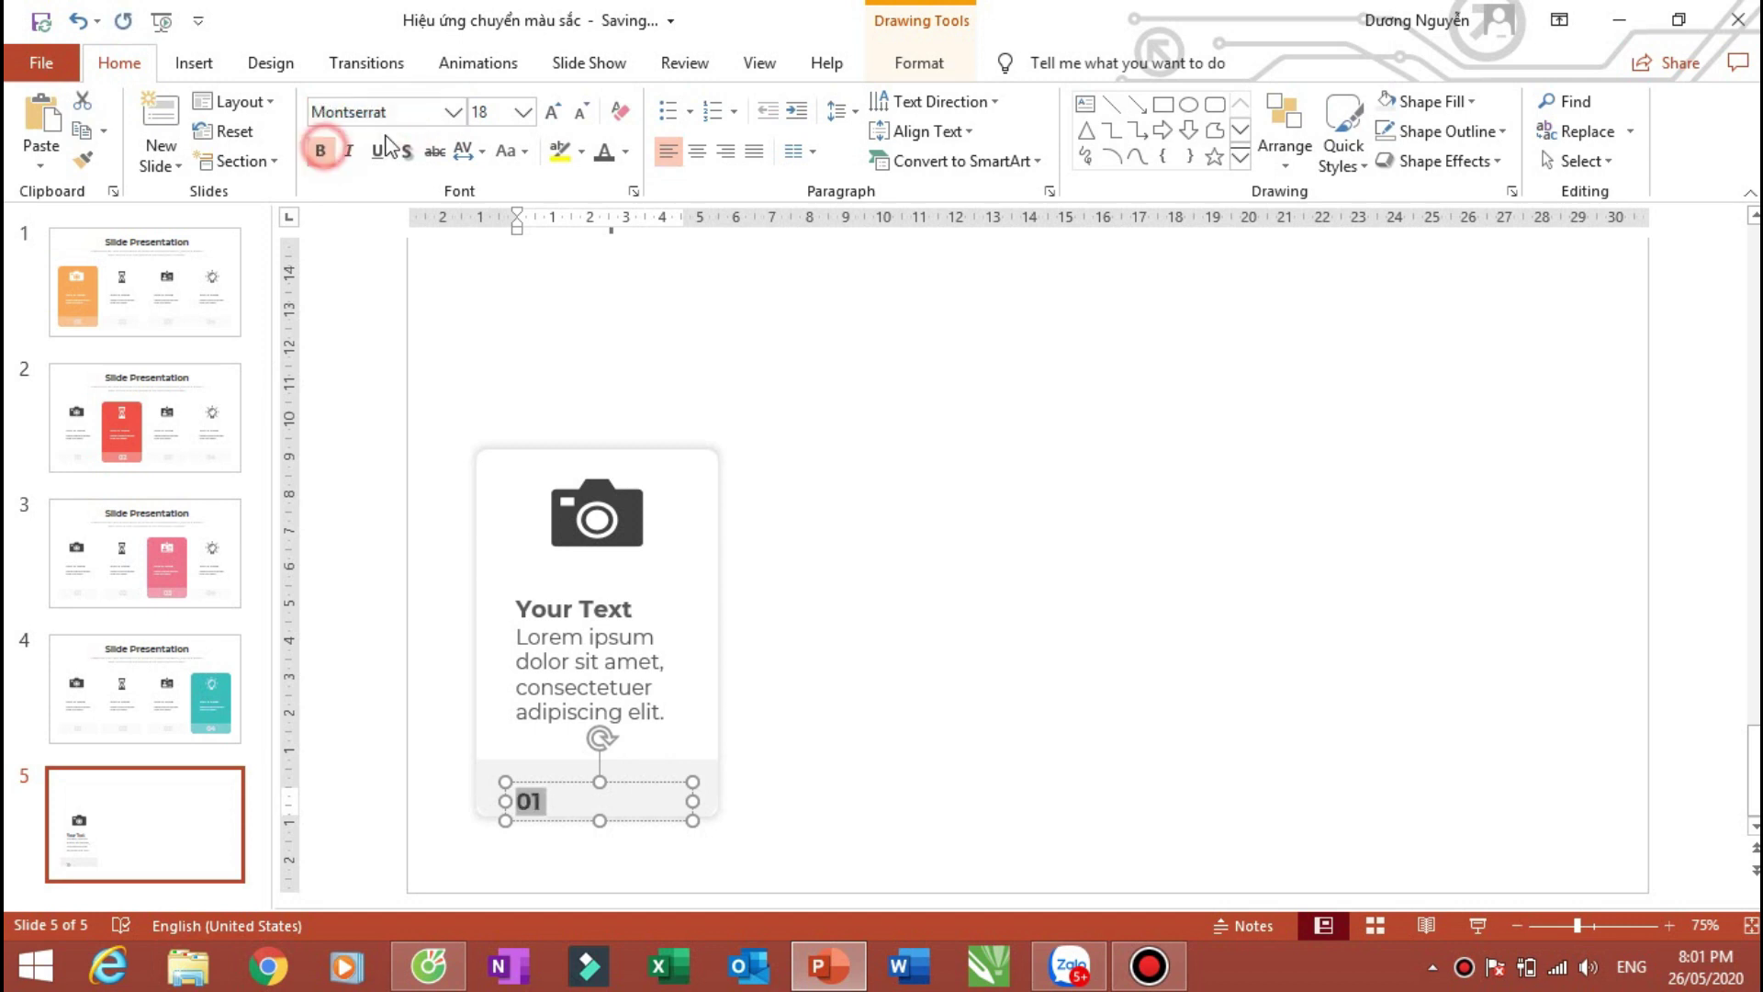
{"action": "left_click", "coordinate": [553, 113]}
{"action": "left_click", "coordinate": [553, 112]}
{"action": "left_click", "coordinate": [552, 112]}
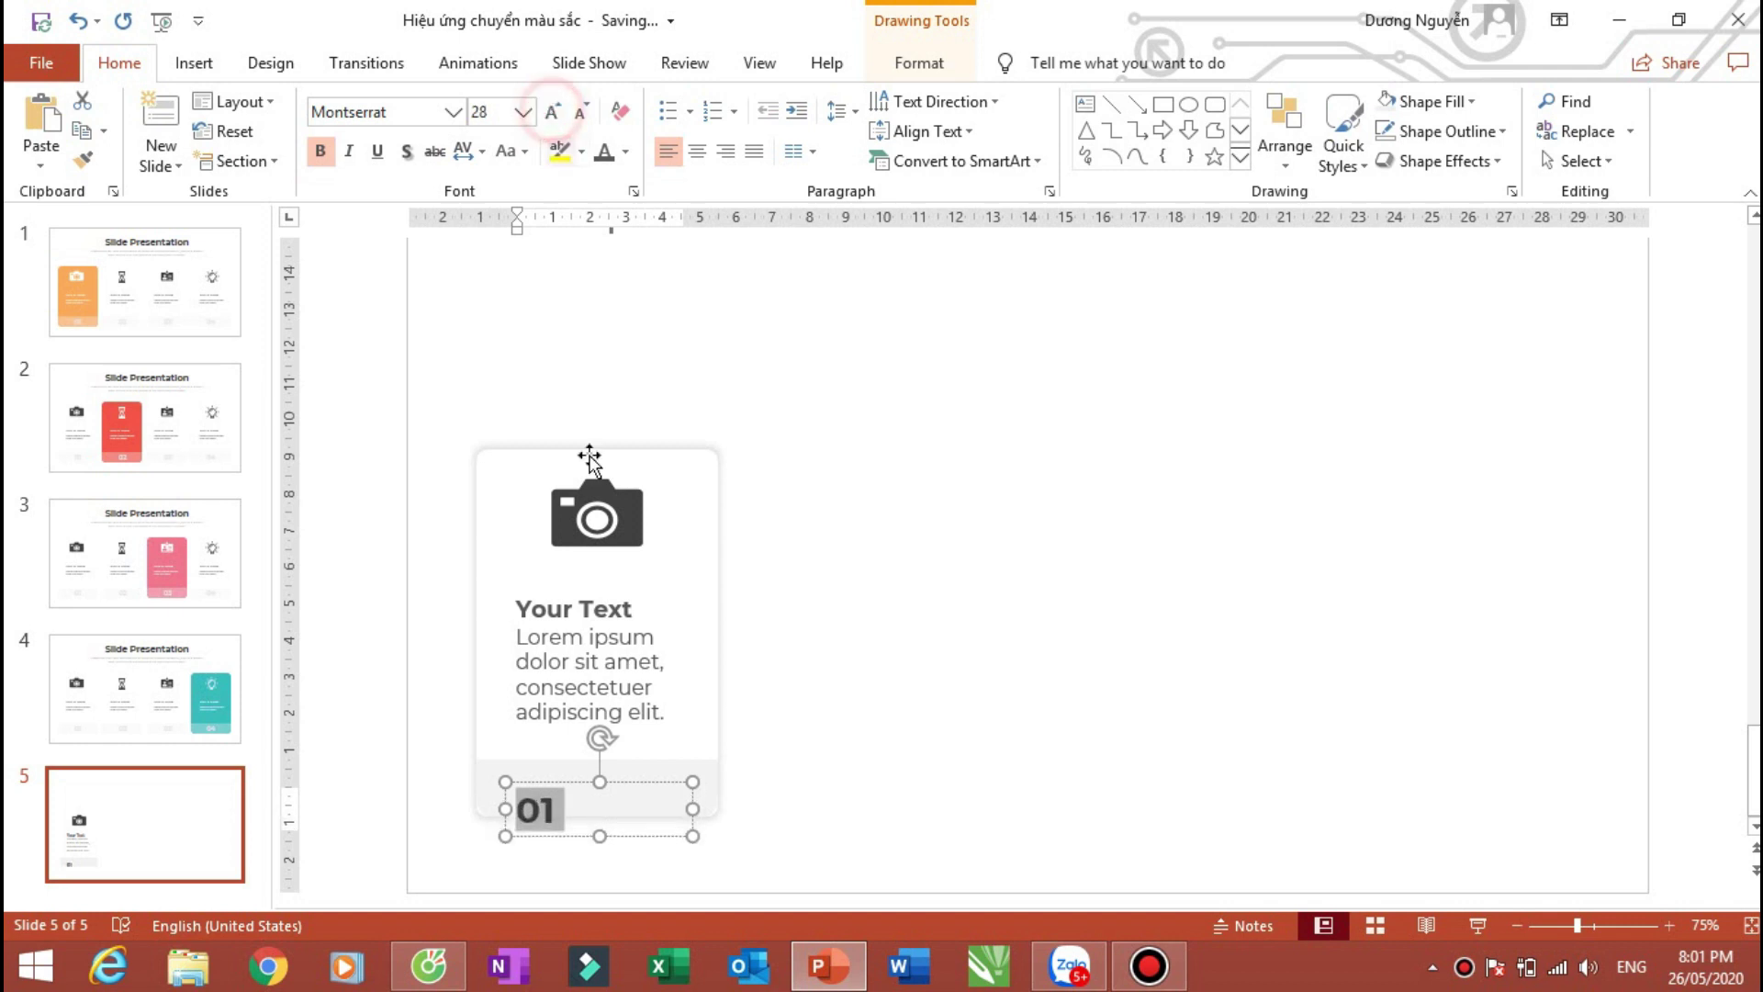
Step: Move the 01 box to the band's centre and centre-align its text
{"action": "left_click", "coordinate": [647, 803]}
{"action": "left_click", "coordinate": [677, 787]}
{"action": "left_click_drag", "start_coordinate": [578, 770], "coordinate": [630, 758]}
{"action": "scroll", "coordinate": [638, 762], "scroll_direction": "up", "scroll_amount": 5, "text": "ctrl"}
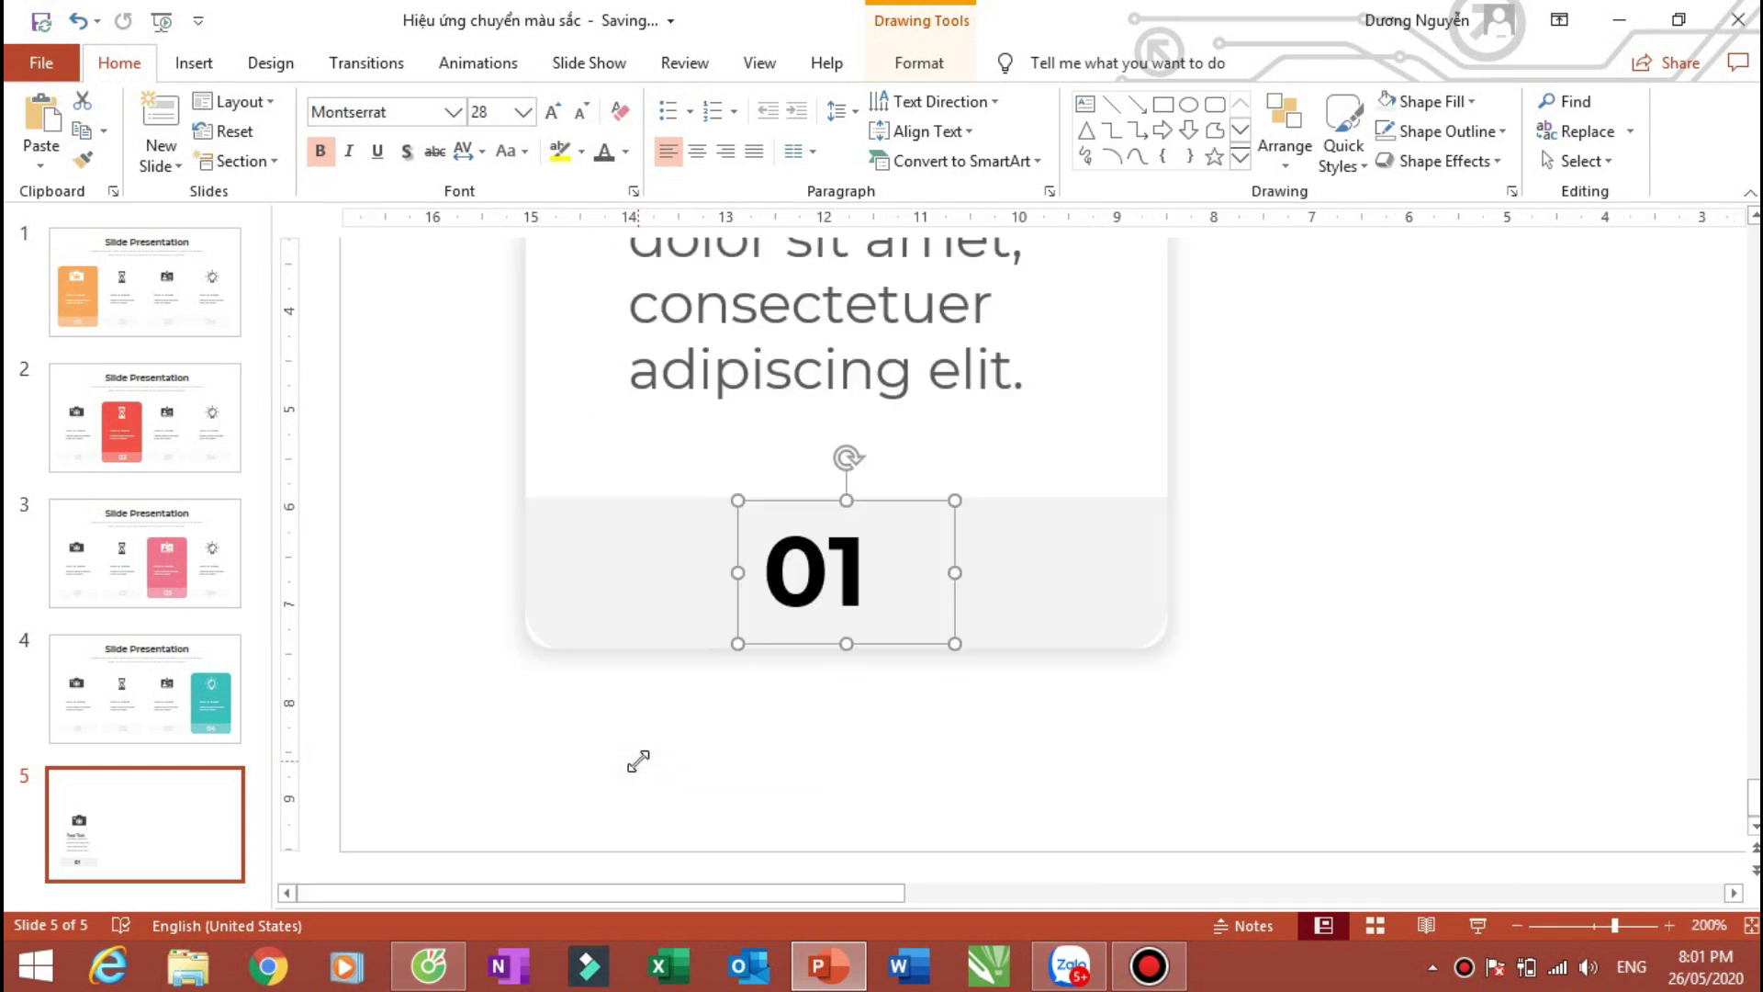
{"action": "left_click", "coordinate": [831, 569]}
{"action": "double_click", "coordinate": [832, 570]}
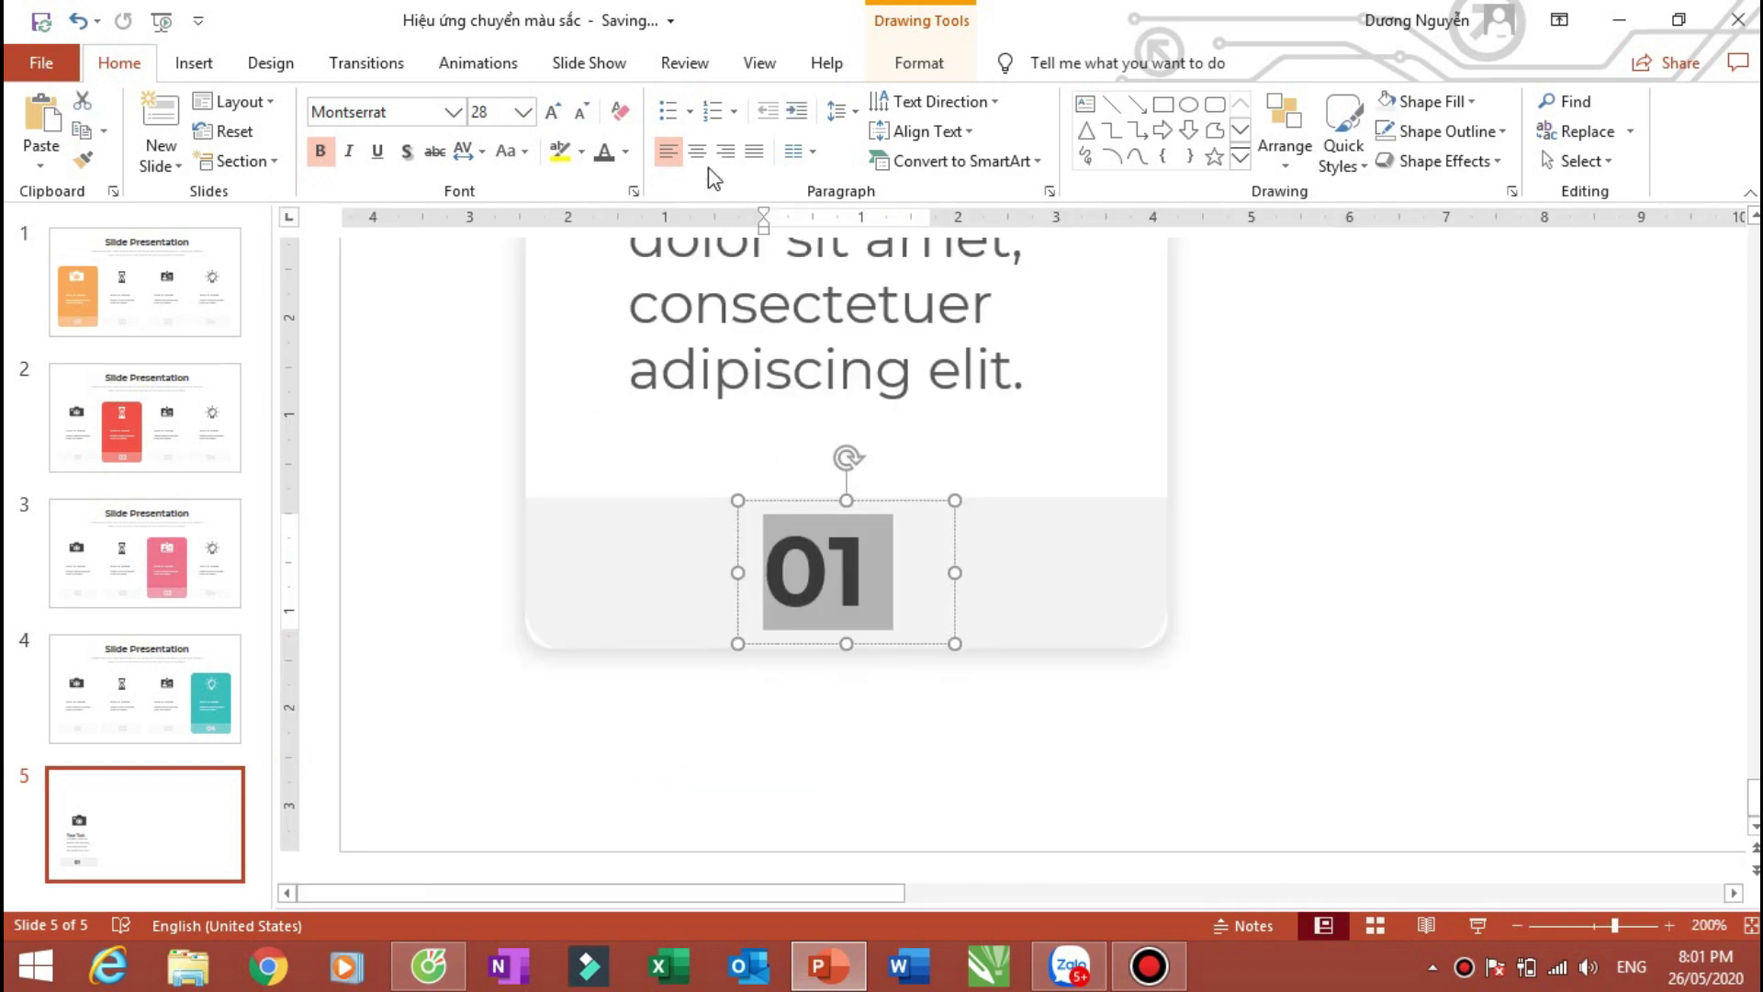
{"action": "left_click", "coordinate": [697, 151]}
Step: Colour the 01 text light grey
{"action": "left_click", "coordinate": [1050, 539]}
{"action": "left_click", "coordinate": [1279, 543]}
{"action": "left_click", "coordinate": [886, 551]}
{"action": "double_click", "coordinate": [861, 535]}
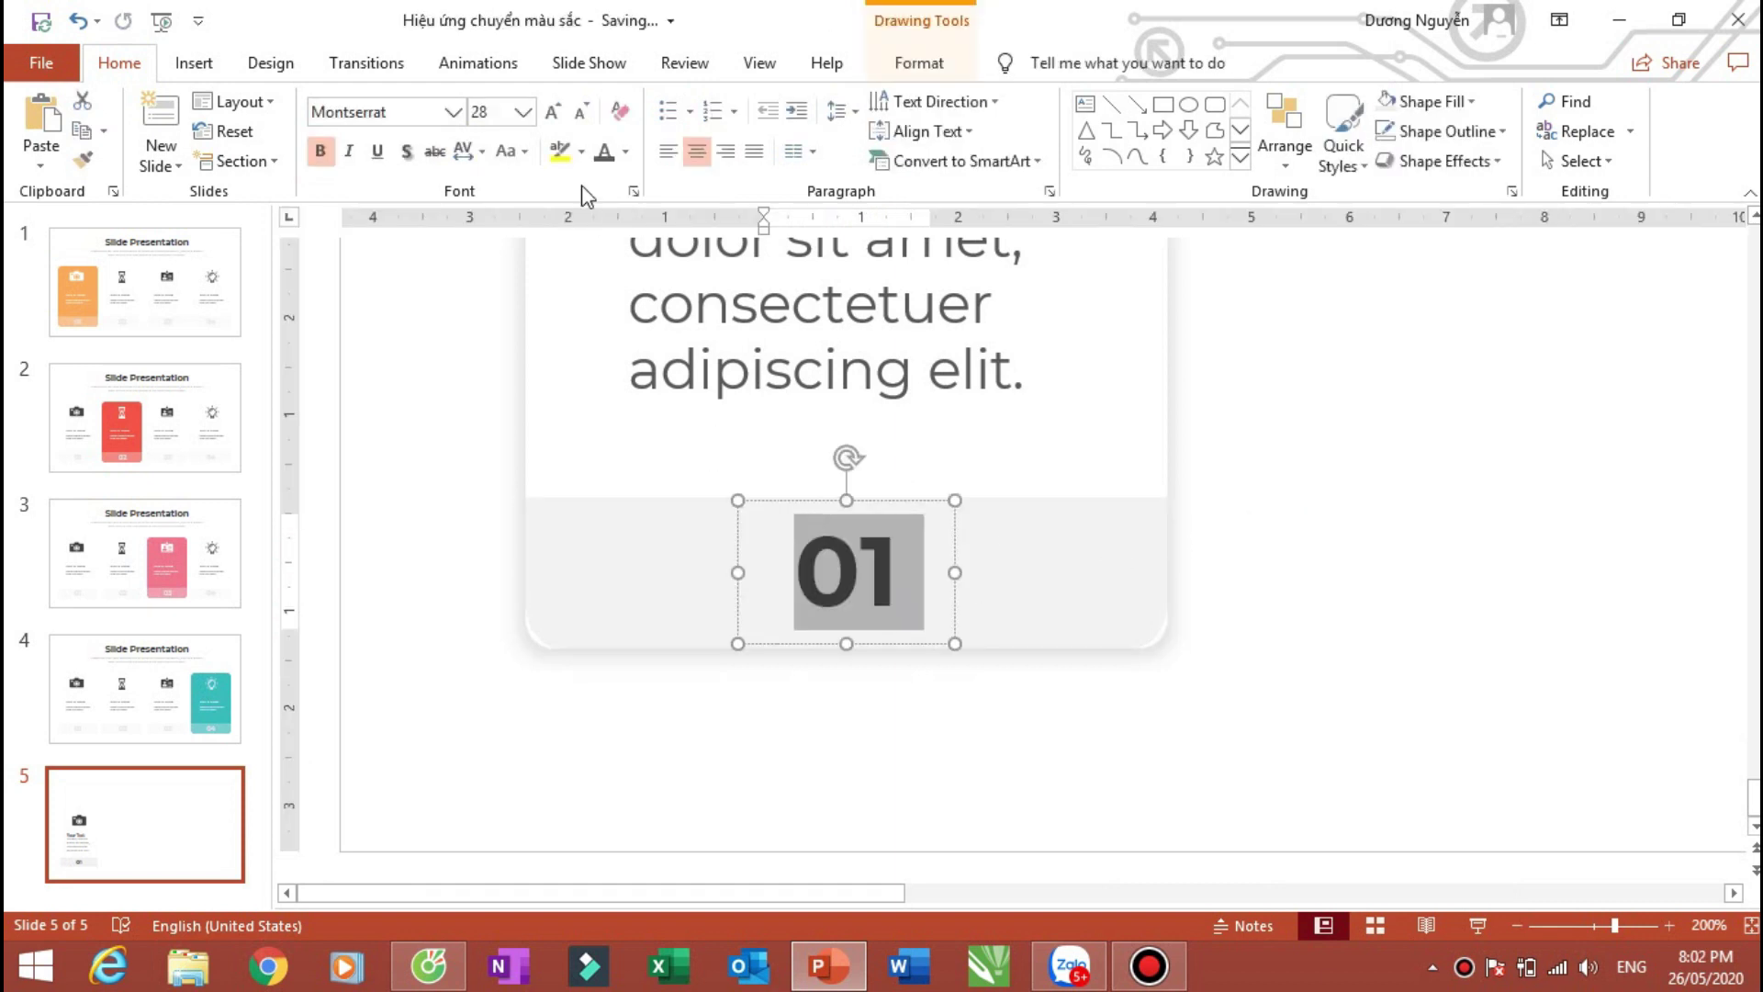
{"action": "left_click", "coordinate": [625, 150]}
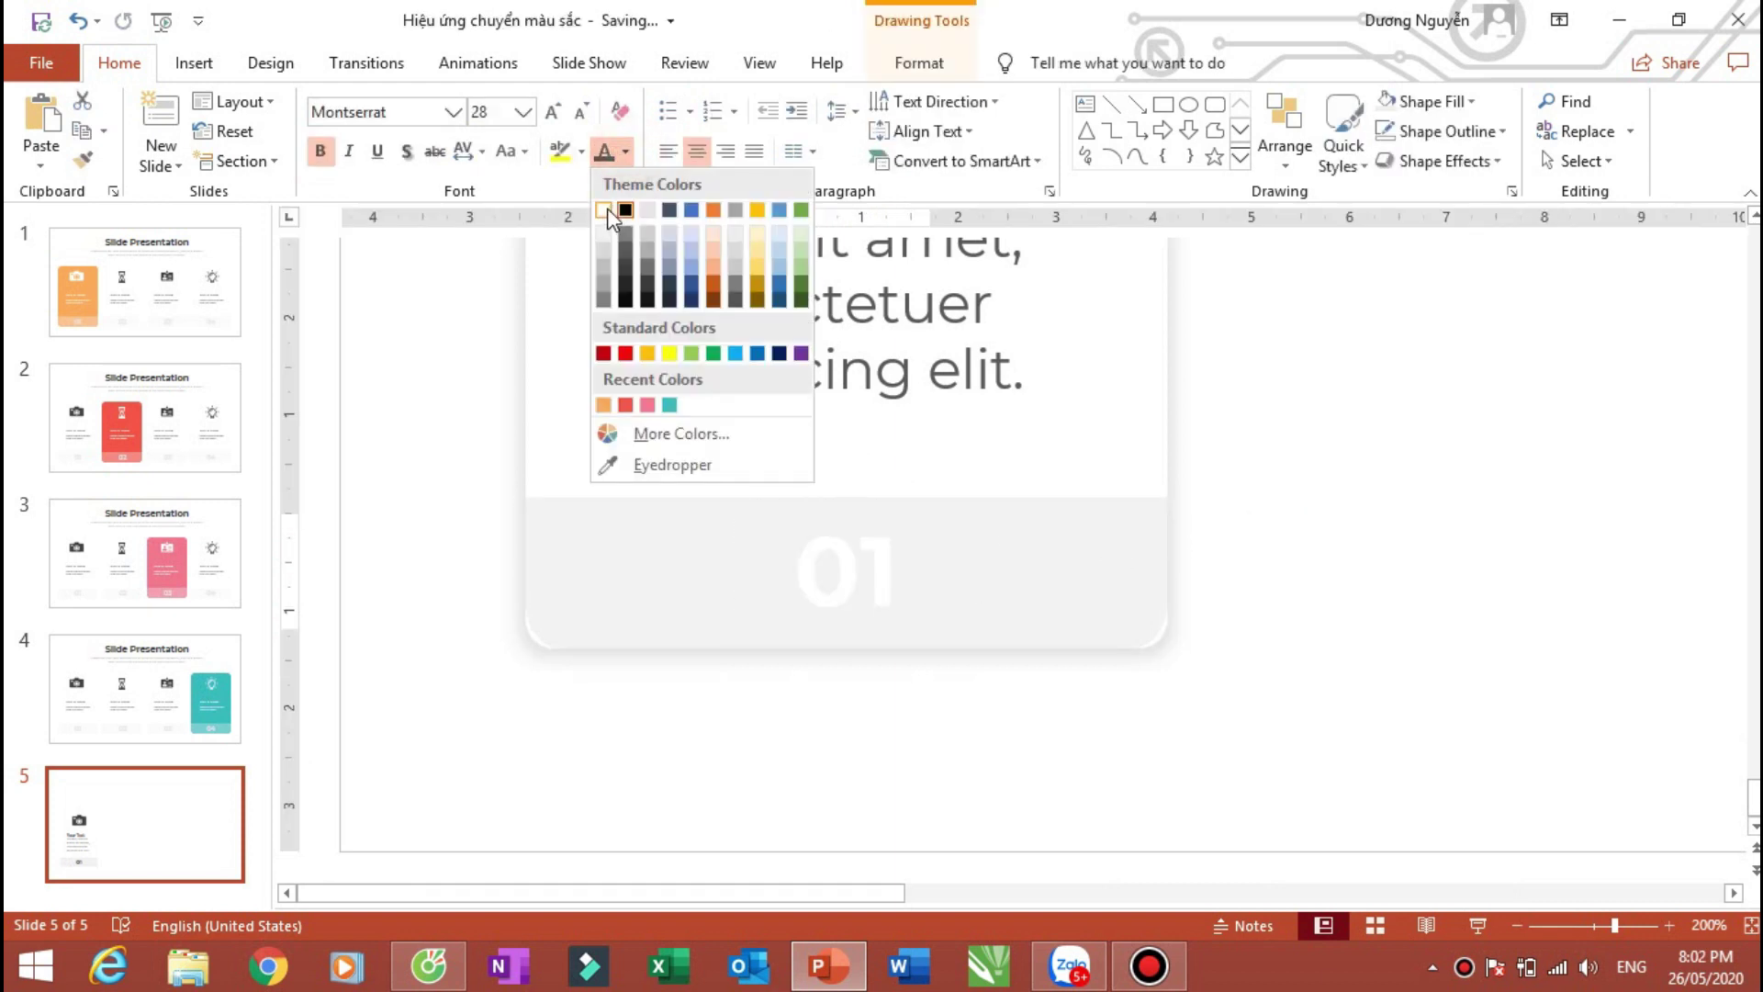
{"action": "left_click", "coordinate": [602, 267]}
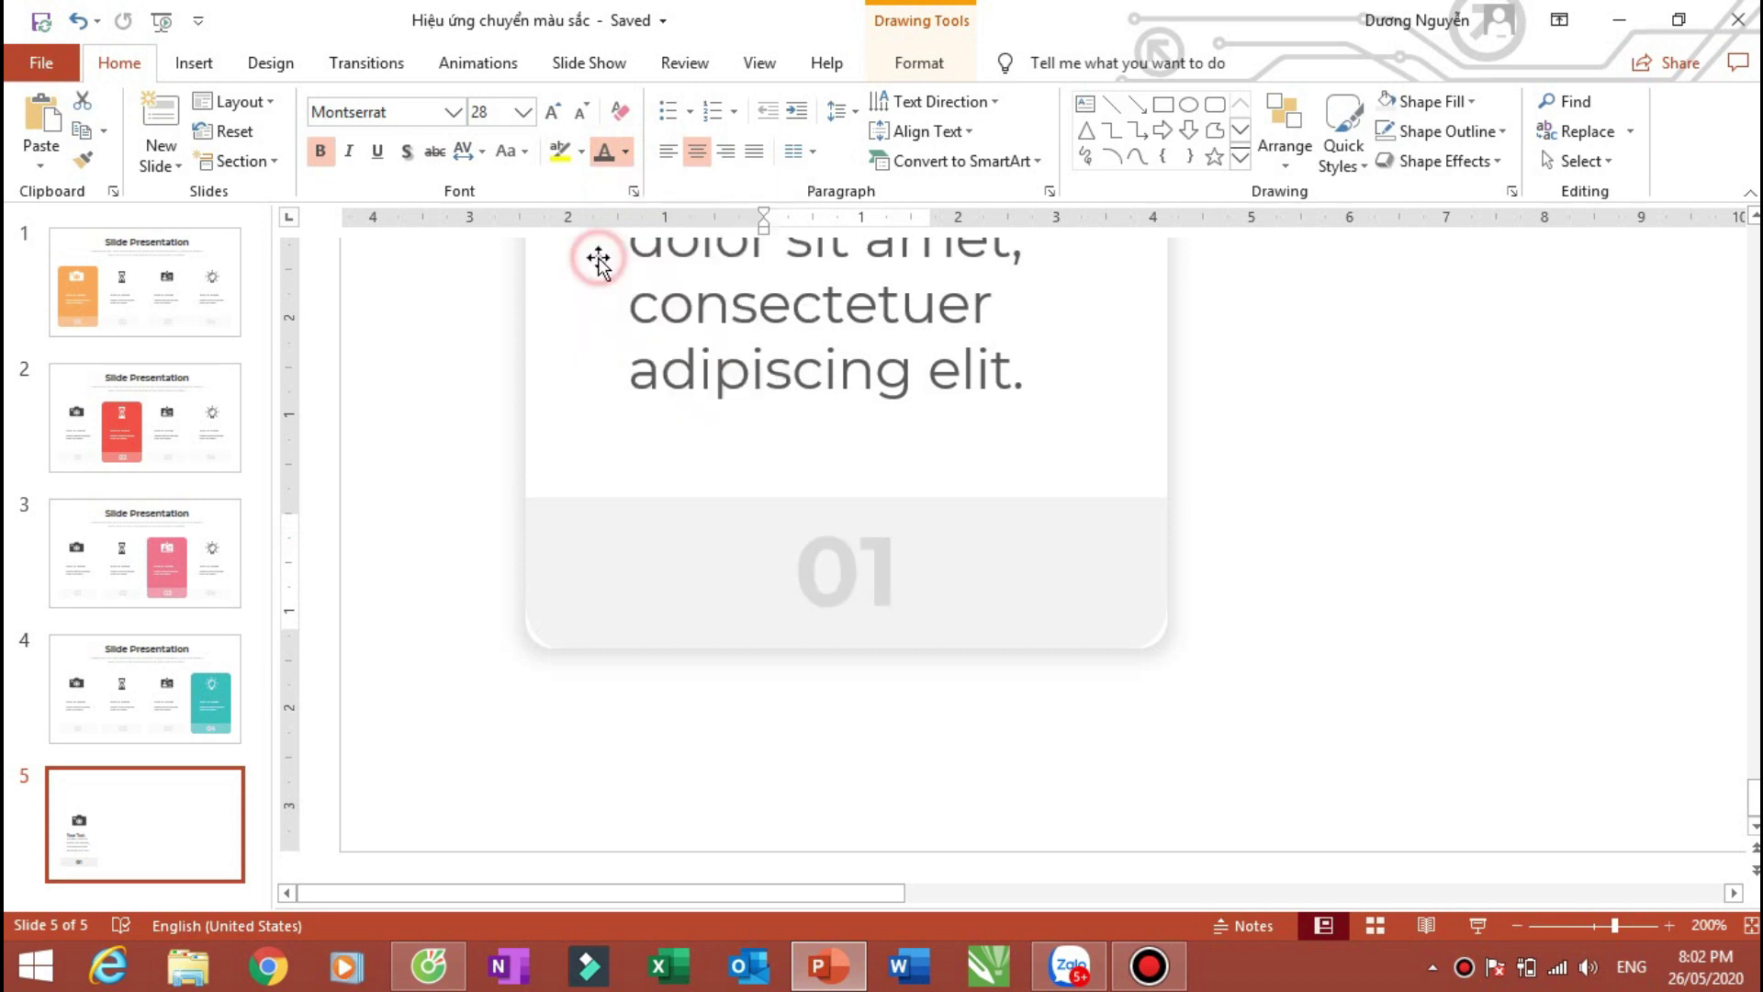
{"action": "scroll", "coordinate": [409, 425], "scroll_direction": "down", "scroll_amount": 3}
{"action": "scroll", "coordinate": [716, 493], "scroll_direction": "down", "scroll_amount": 5}
{"action": "left_click", "coordinate": [882, 456]}
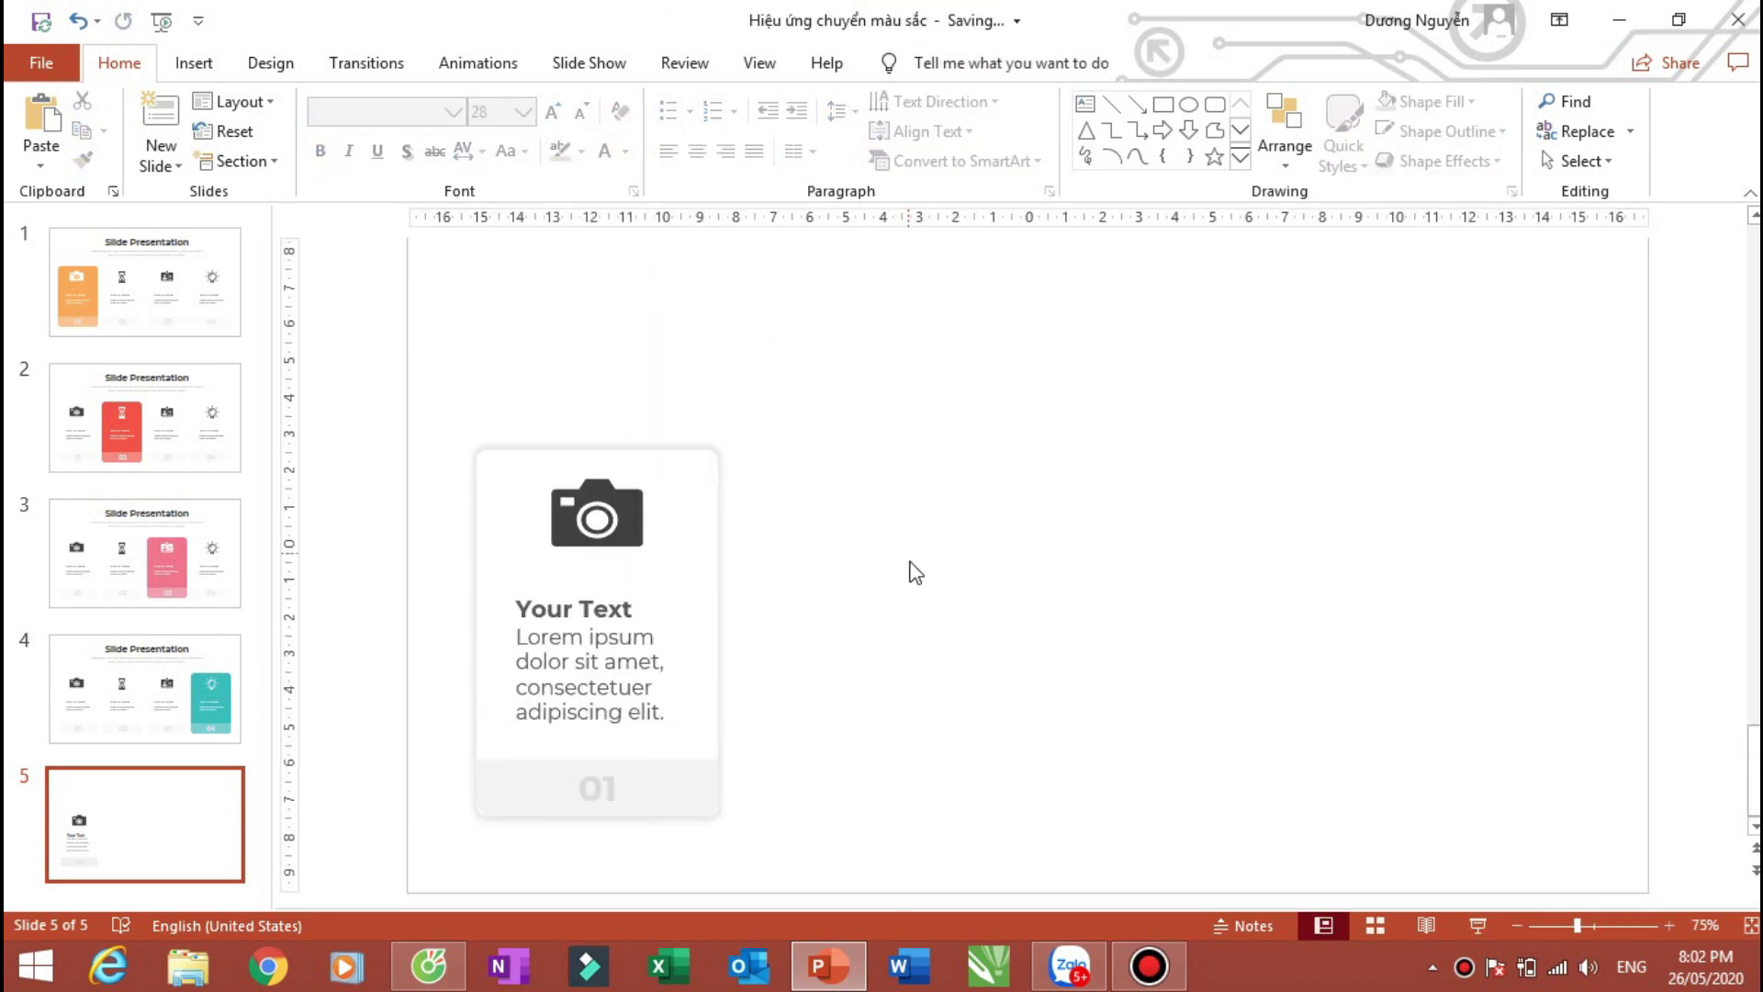
Step: Copy the whole camera card rightward into a row of four, then shift the row slightly right
{"action": "scroll", "coordinate": [910, 573], "scroll_direction": "down", "scroll_amount": 1}
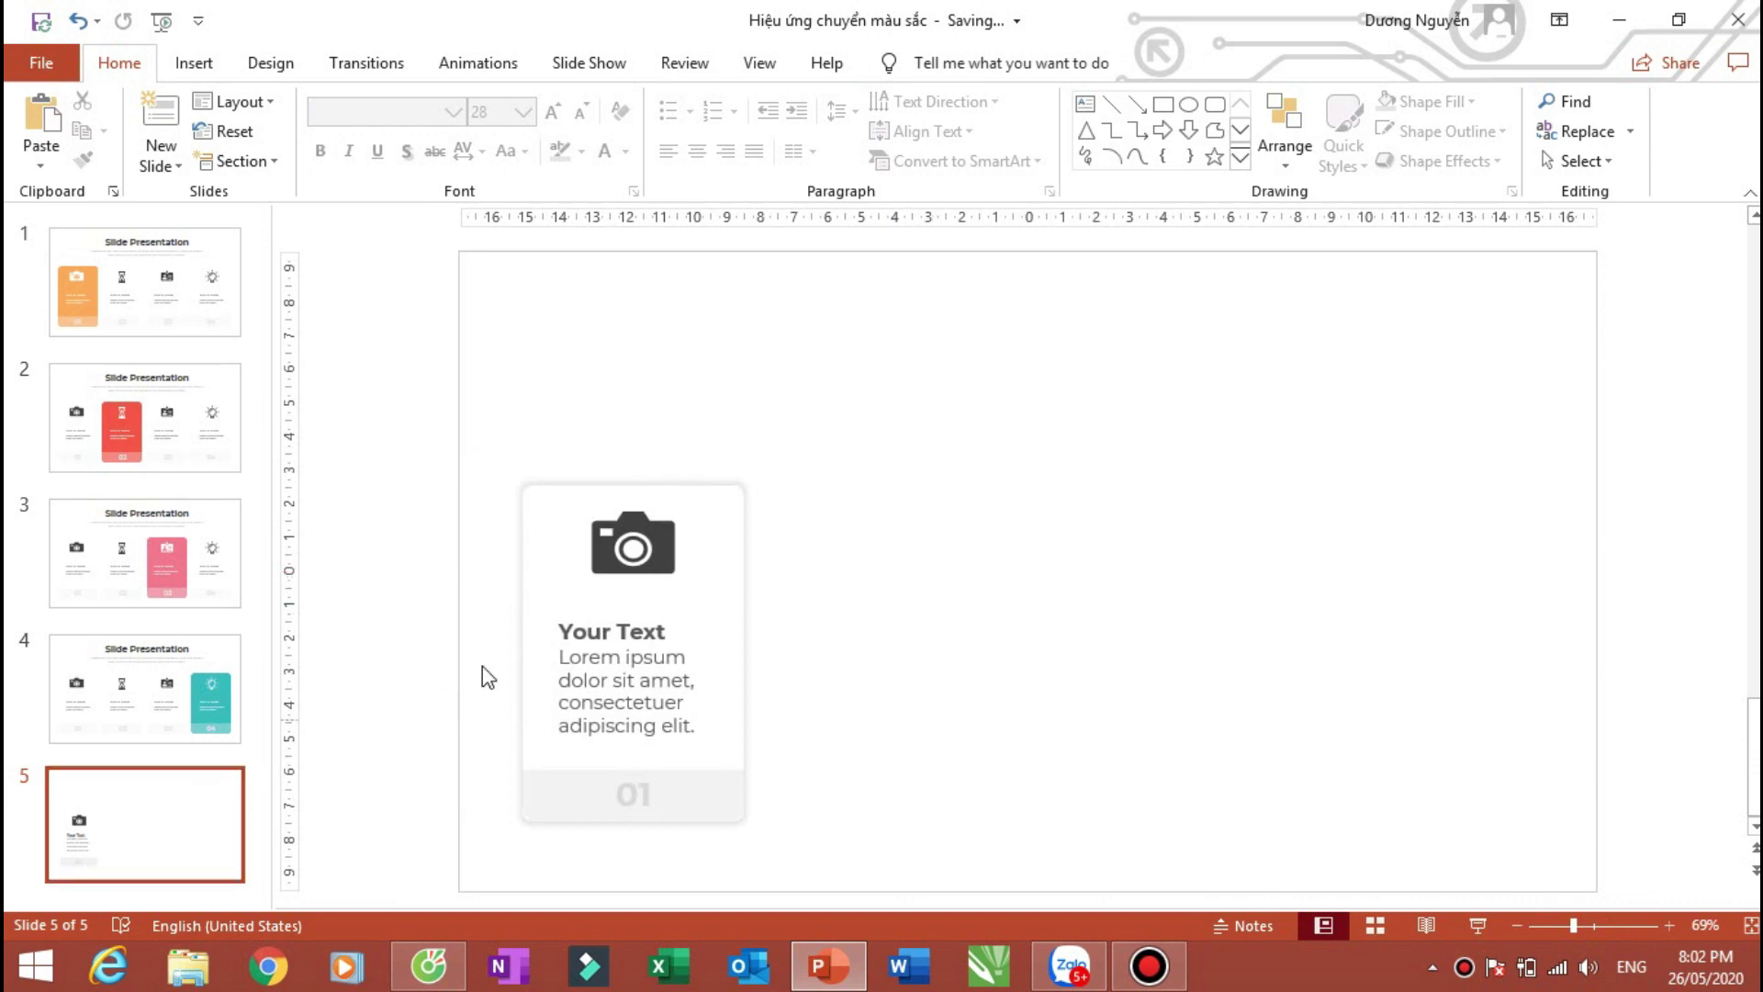
{"action": "left_click_drag", "start_coordinate": [399, 374], "coordinate": [909, 854]}
{"action": "left_click", "coordinate": [416, 605]}
{"action": "left_click_drag", "start_coordinate": [391, 351], "coordinate": [928, 873]}
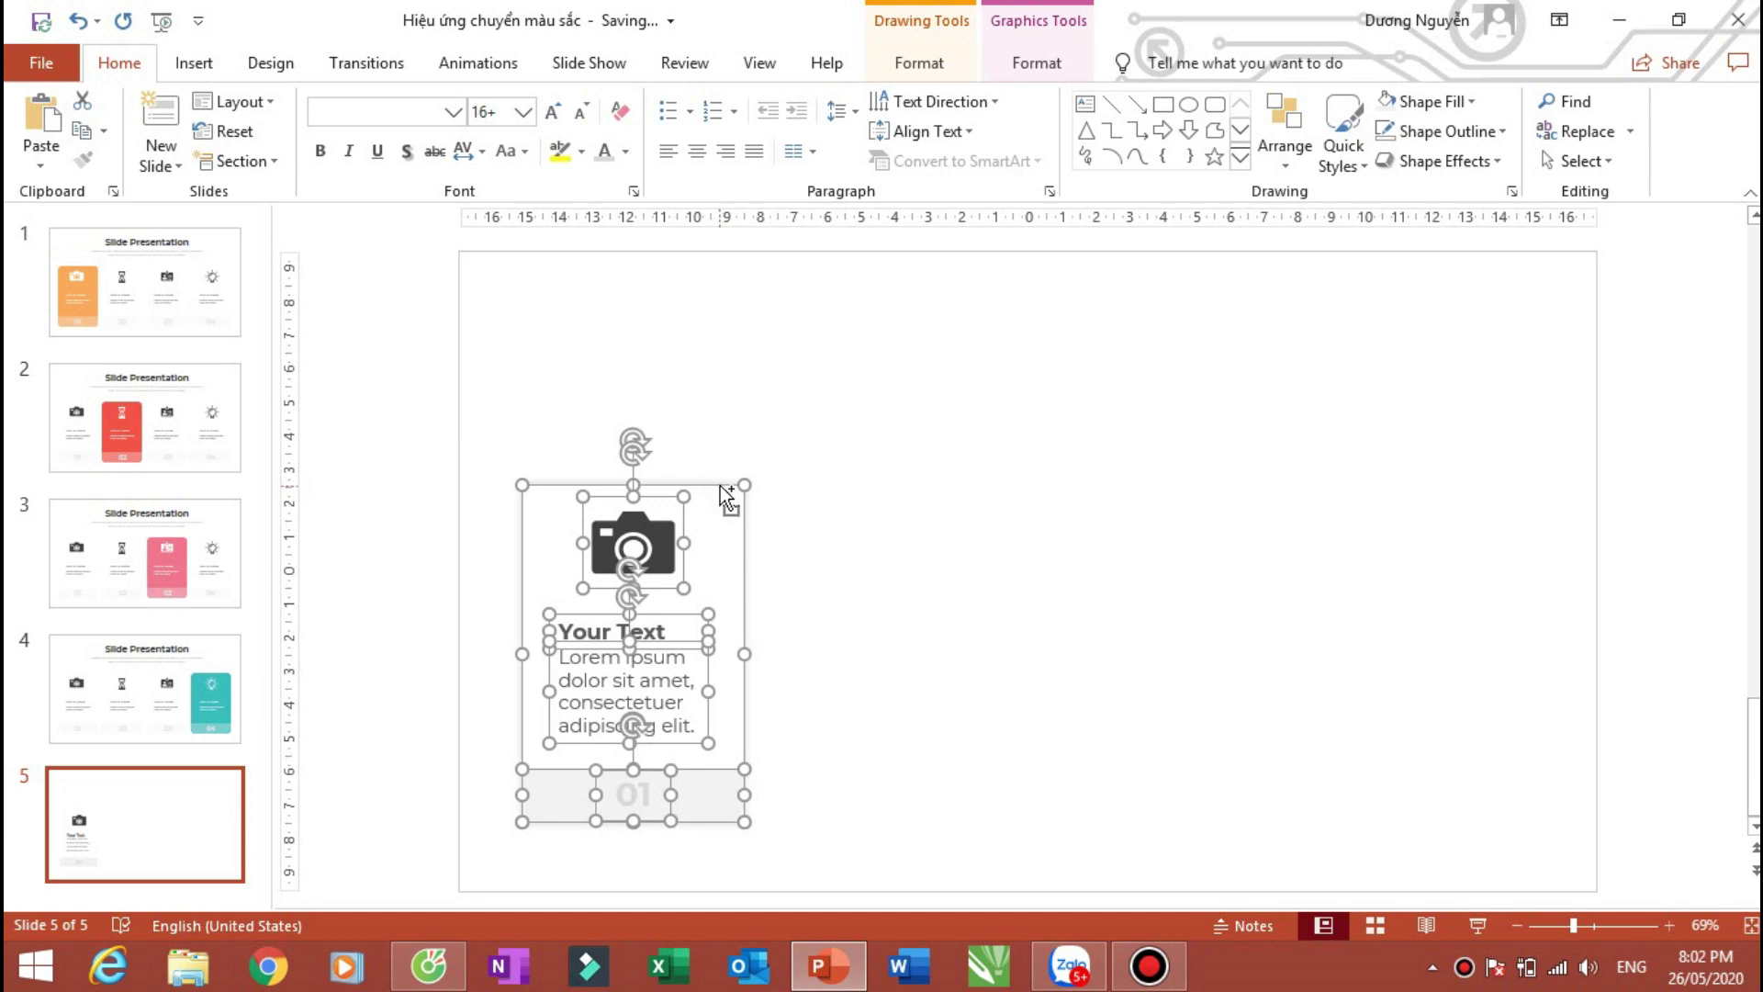
{"action": "left_click_drag", "start_coordinate": [715, 488], "coordinate": [1193, 489]}
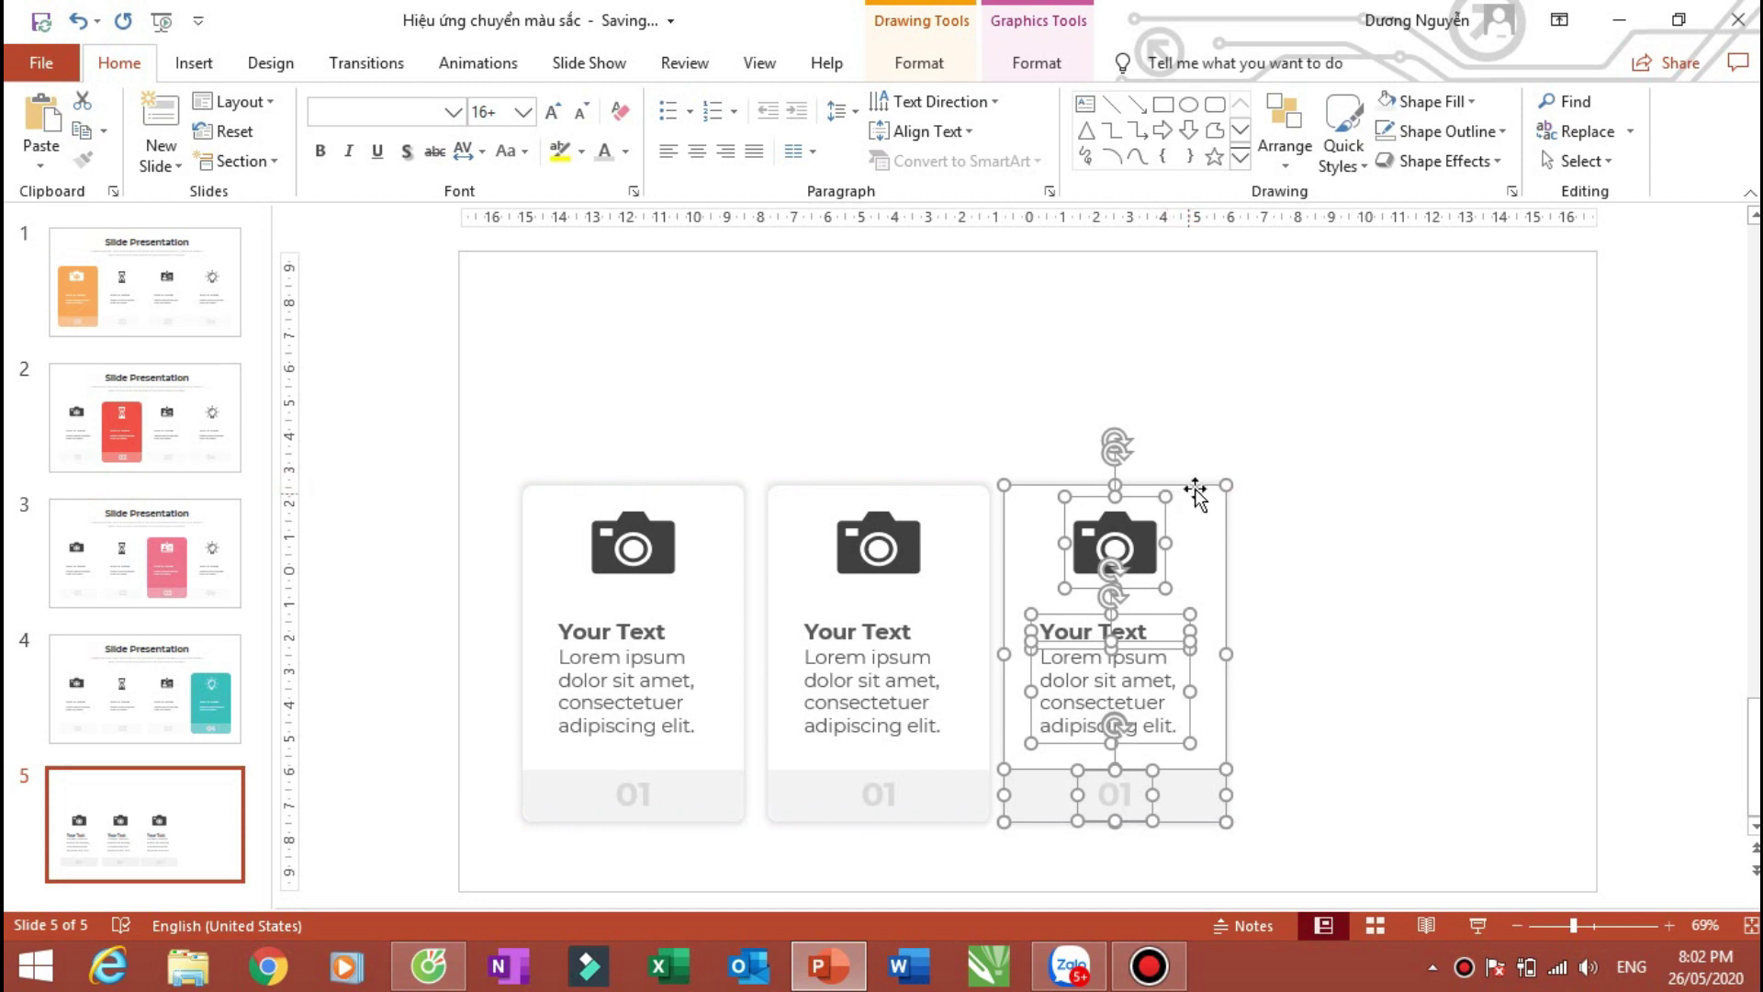
{"action": "left_click_drag", "start_coordinate": [1194, 487], "coordinate": [1438, 477]}
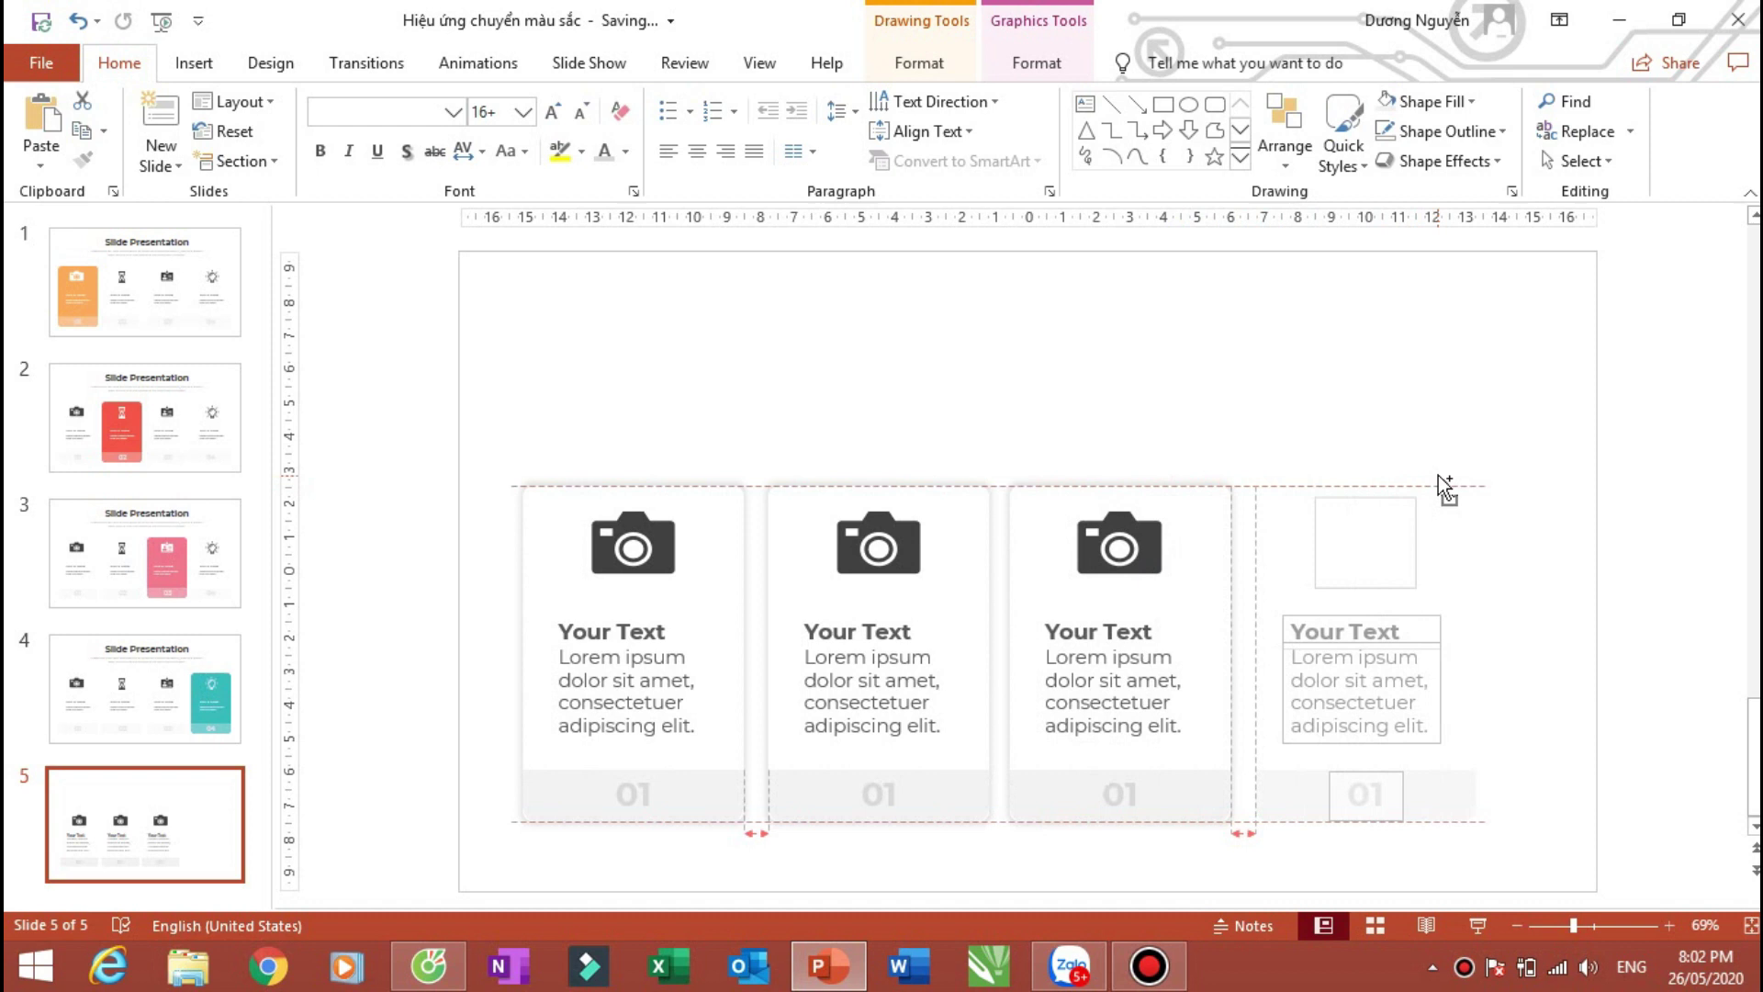
{"action": "left_click", "coordinate": [1652, 454]}
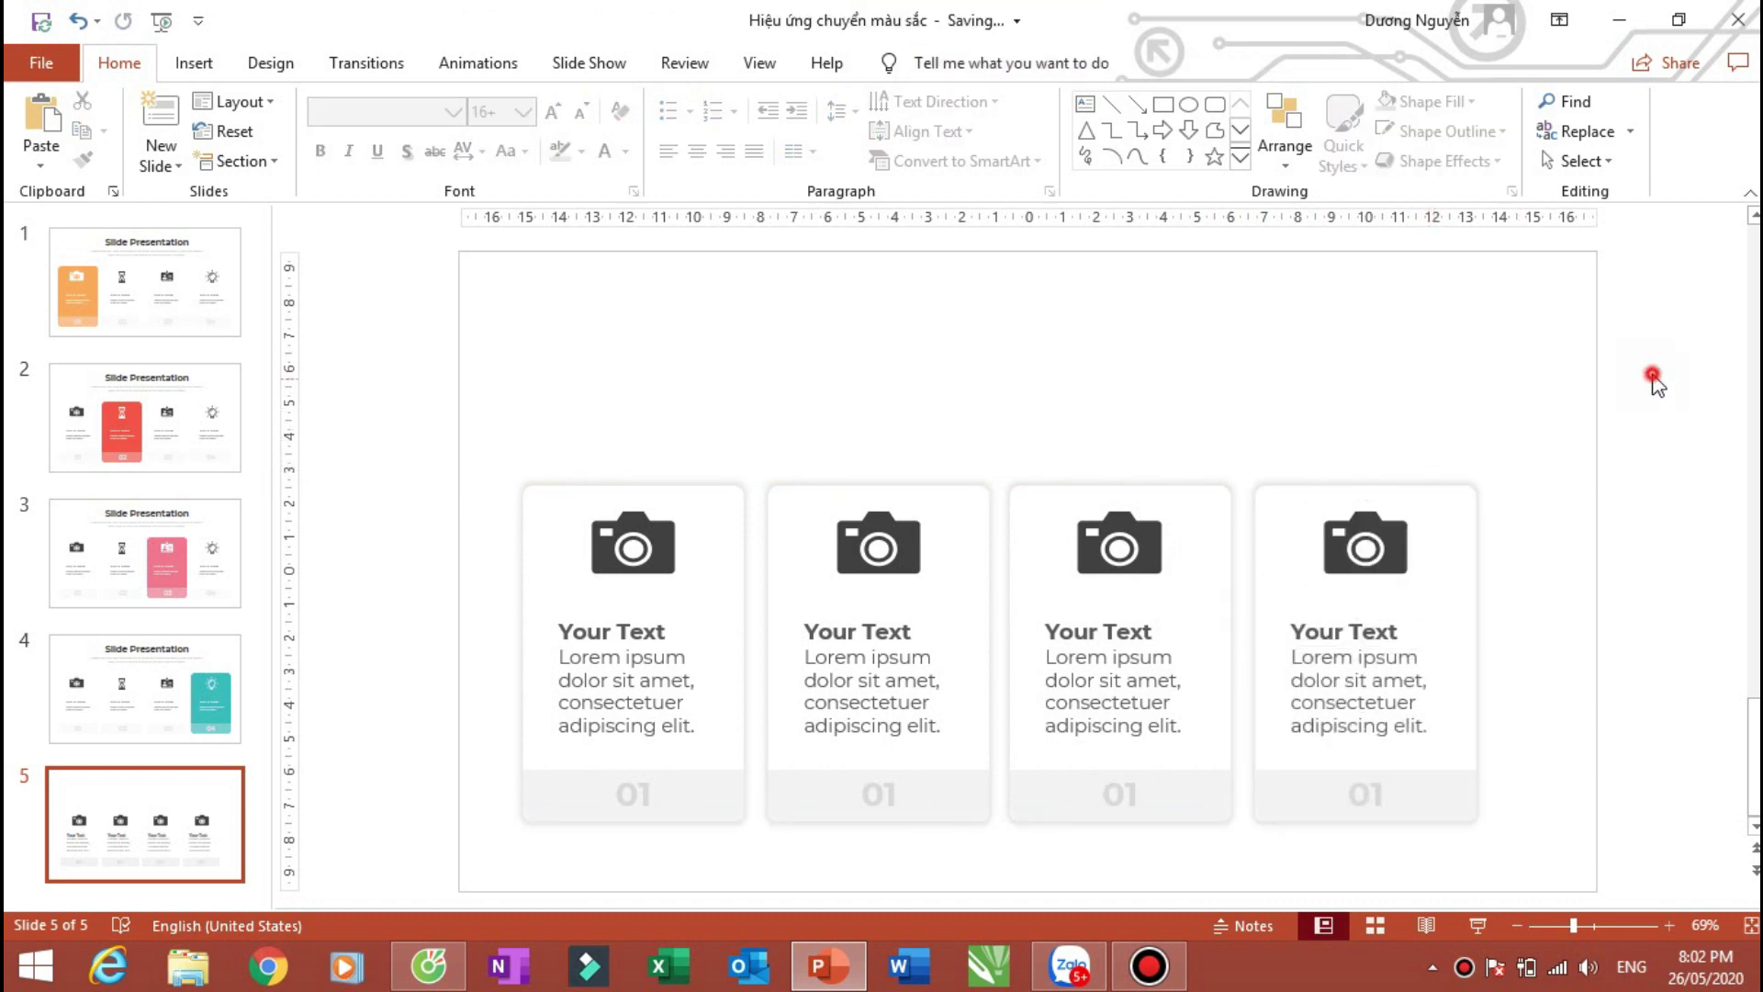
{"action": "left_click_drag", "start_coordinate": [333, 960], "coordinate": [336, 905]}
{"action": "left_click_drag", "start_coordinate": [729, 487], "coordinate": [744, 472]}
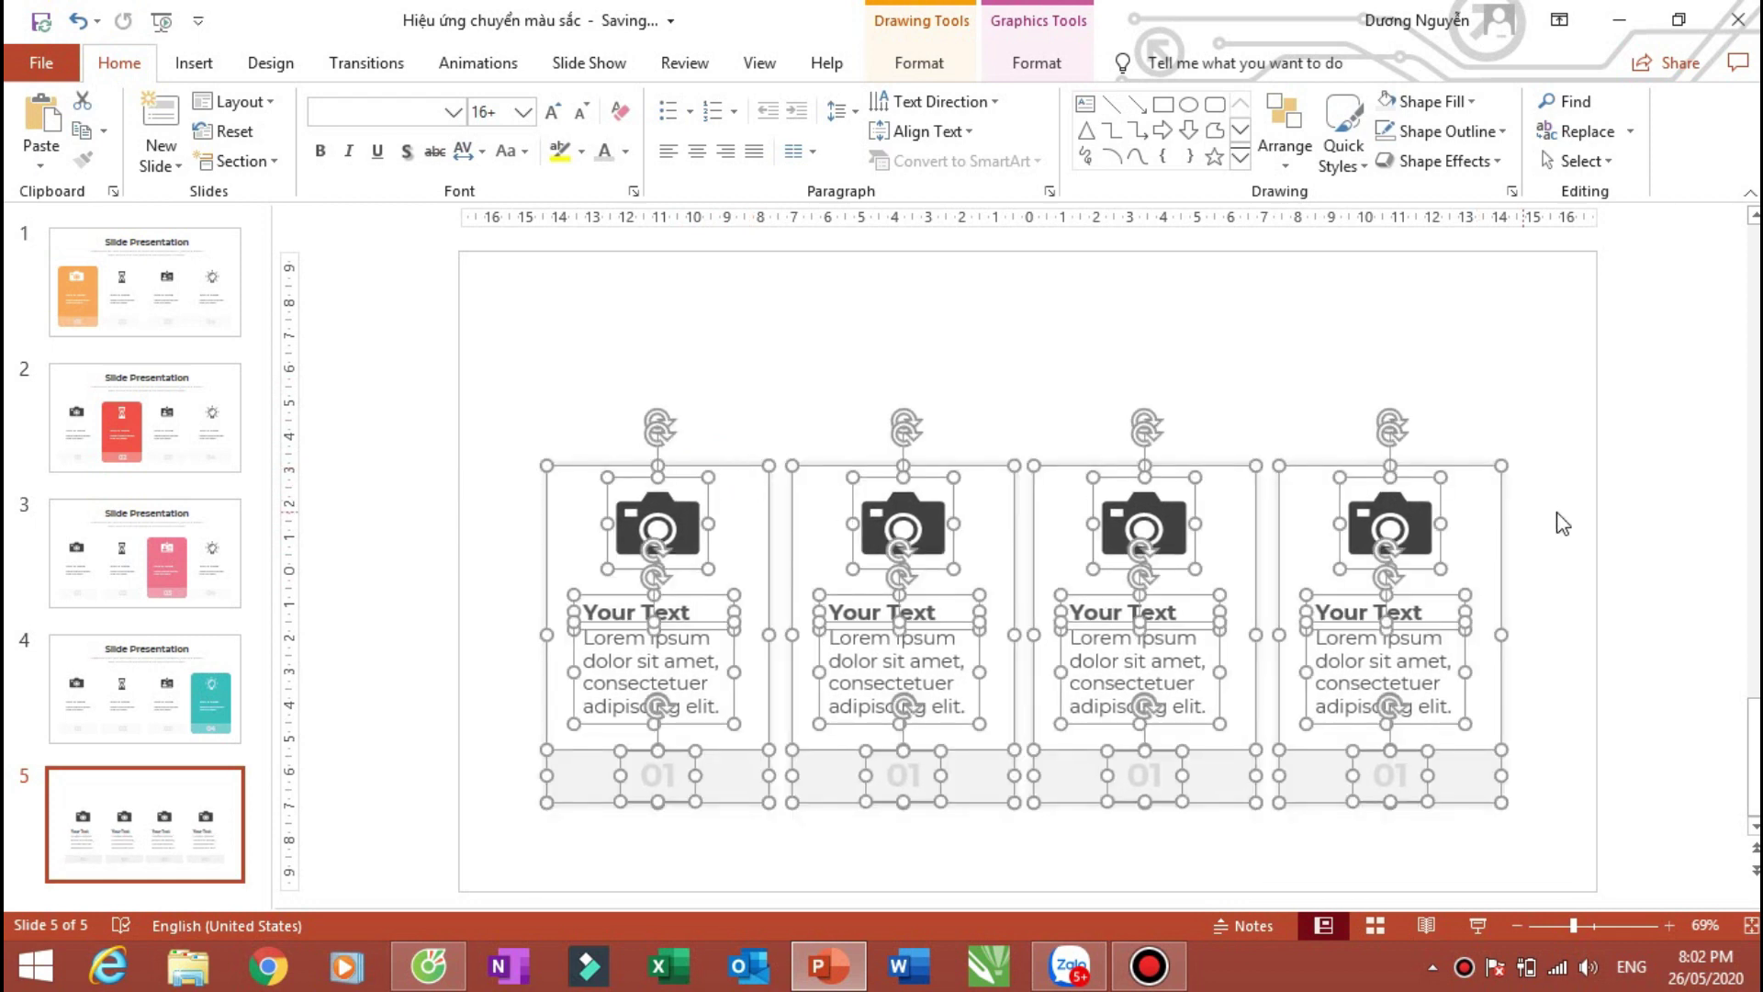
Step: Delete the duplicate camera icons from cards 2–4
{"action": "left_click", "coordinate": [1657, 516]}
{"action": "left_click_drag", "start_coordinate": [1639, 369], "coordinate": [788, 613]}
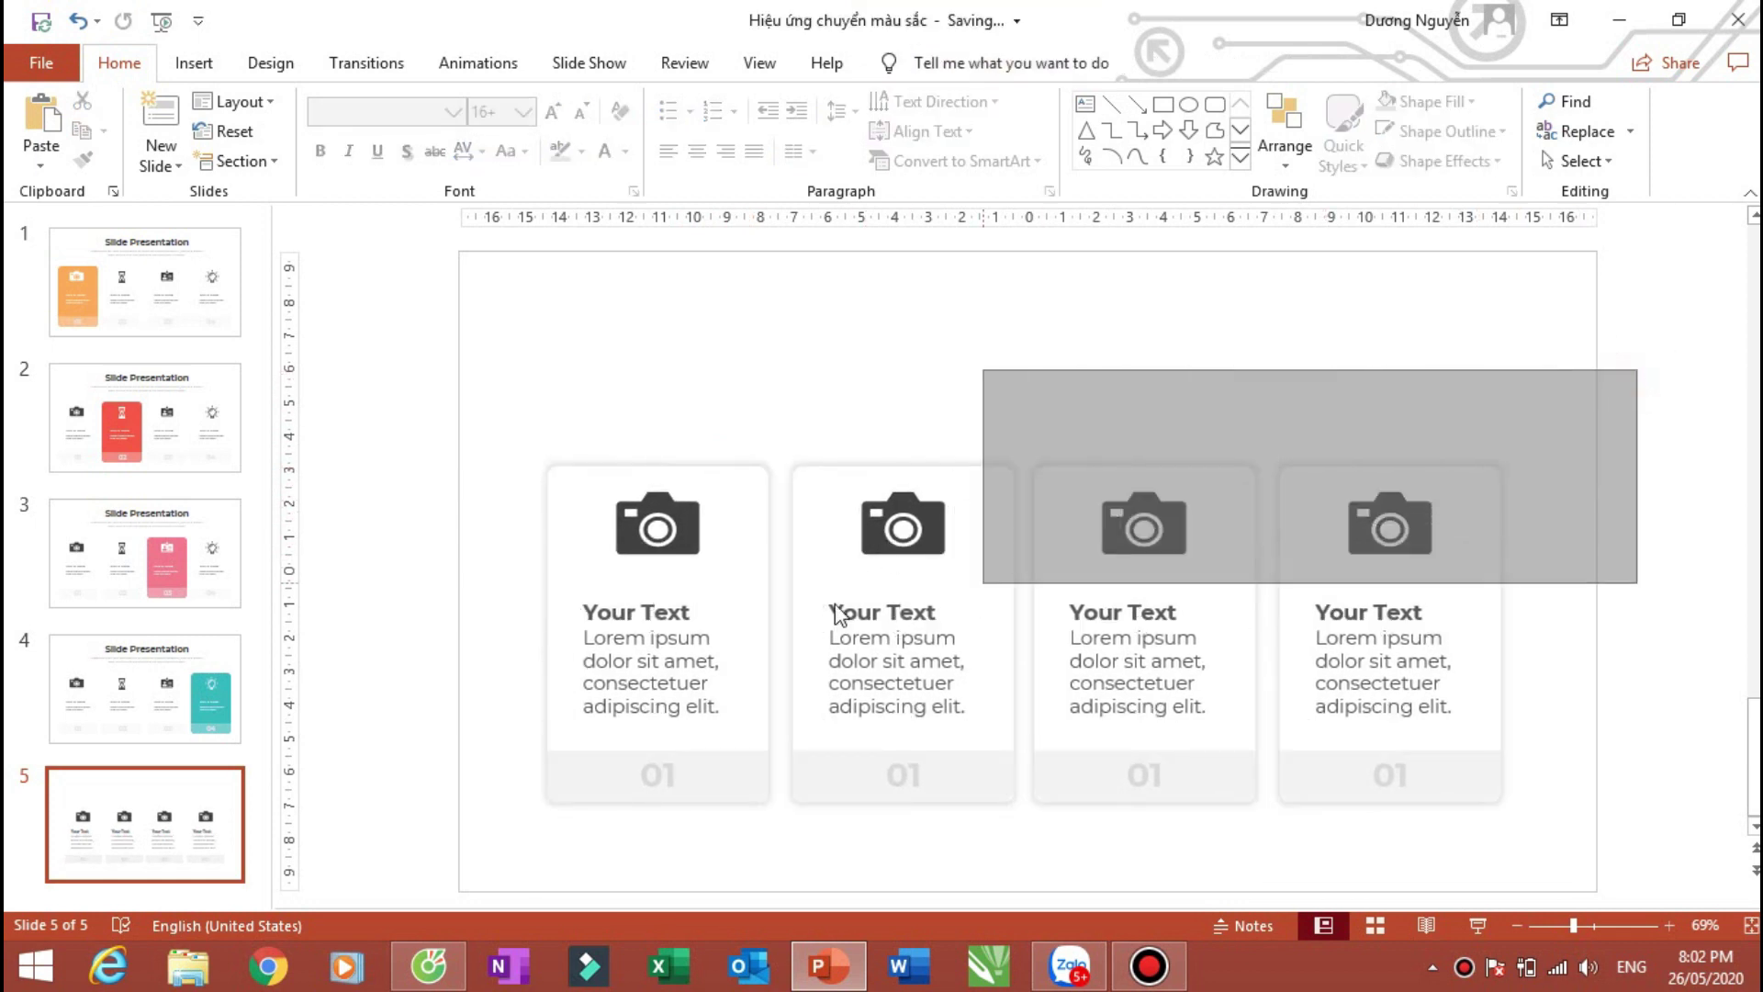
{"action": "key", "text": "Delete"}
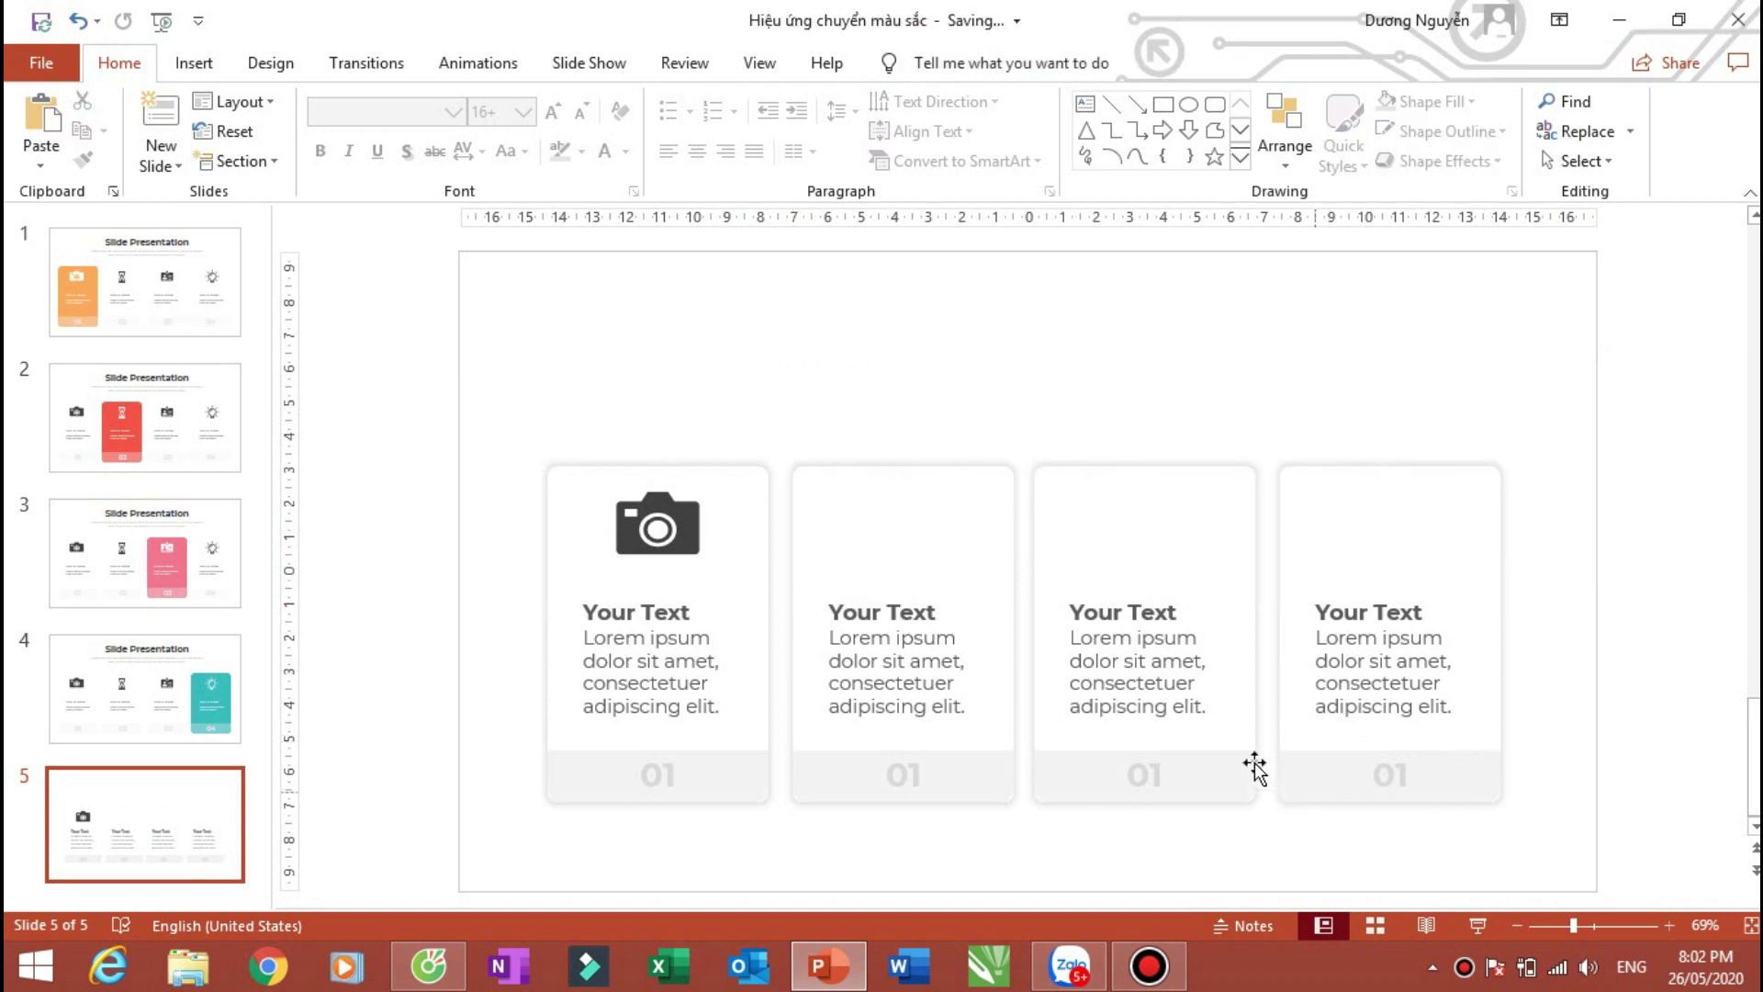
Step: Bring the hourglass, ID-card and lightbulb icons from slide 1 onto slide 5
{"action": "left_click", "coordinate": [152, 294]}
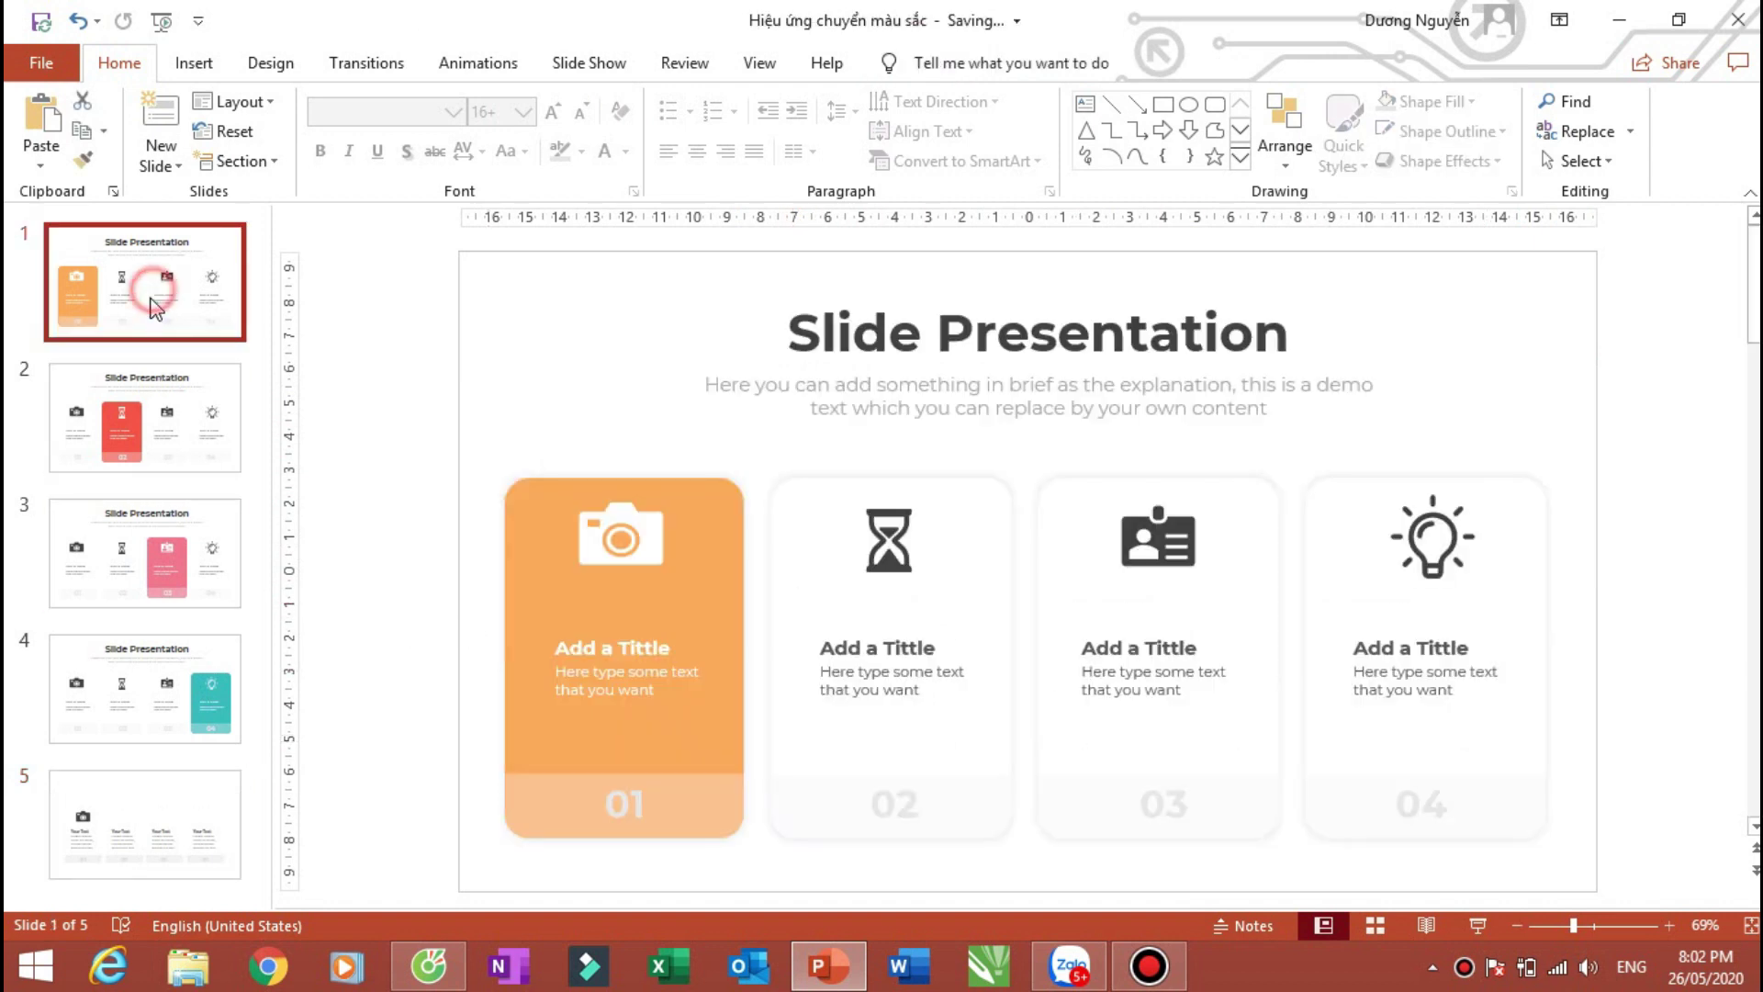
{"action": "left_click", "coordinate": [881, 542]}
{"action": "left_click", "coordinate": [1149, 543], "text": "shift"}
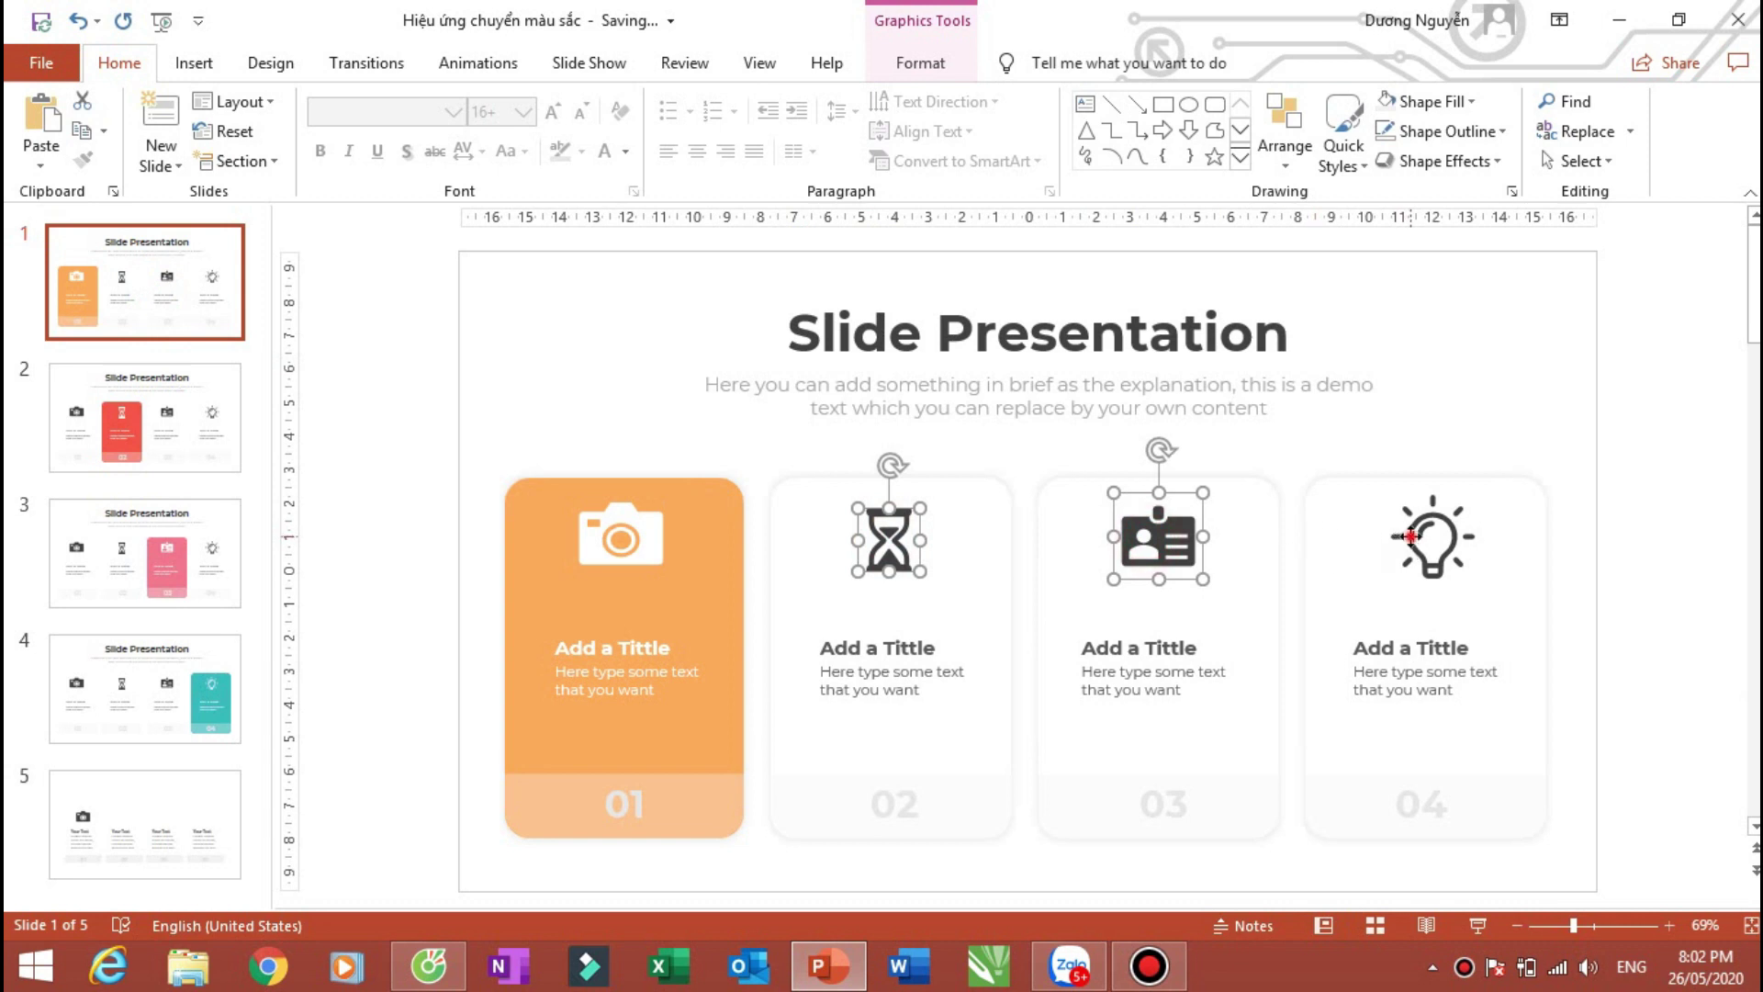
{"action": "left_click", "coordinate": [1408, 534], "text": "shift"}
{"action": "left_click", "coordinate": [184, 778]}
{"action": "key", "text": "ctrl+v"}
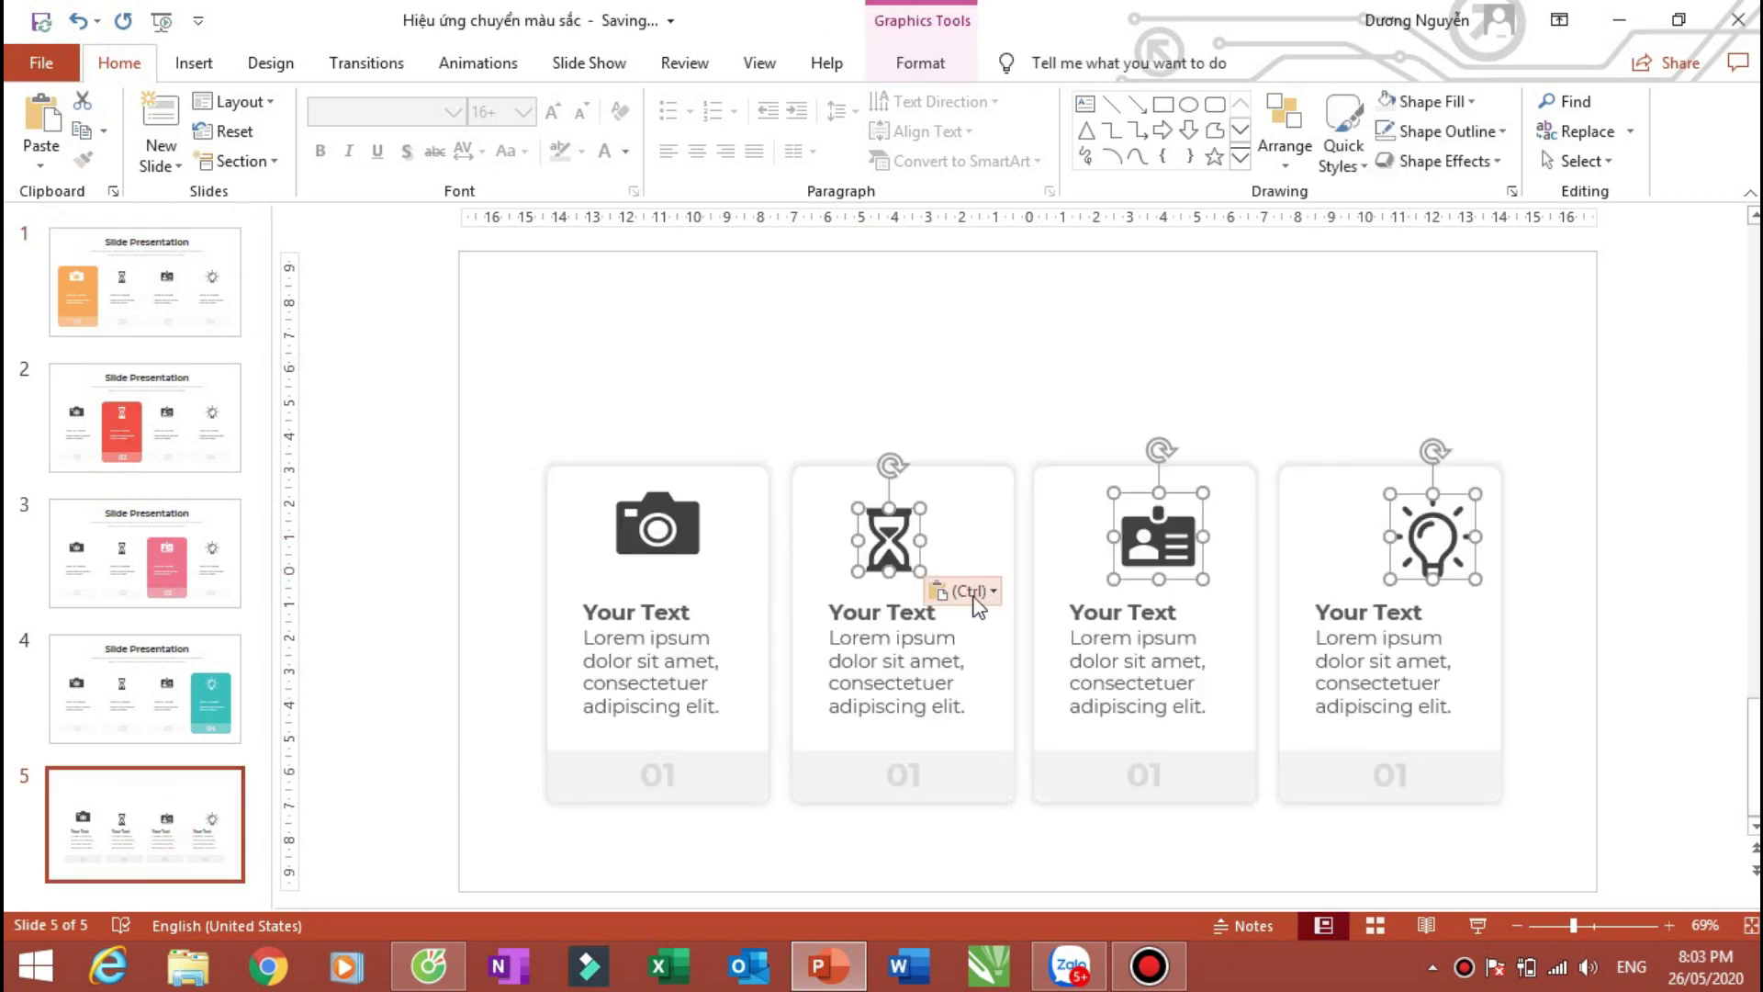
Step: Align each icon within its card and lower the camera icon to match
{"action": "mouse_move", "coordinate": [898, 537]}
{"action": "left_mouse_down"}
{"action": "mouse_move", "coordinate": [912, 522]}
{"action": "mouse_move", "coordinate": [898, 537]}
{"action": "left_mouse_up"}
{"action": "left_click", "coordinate": [972, 393]}
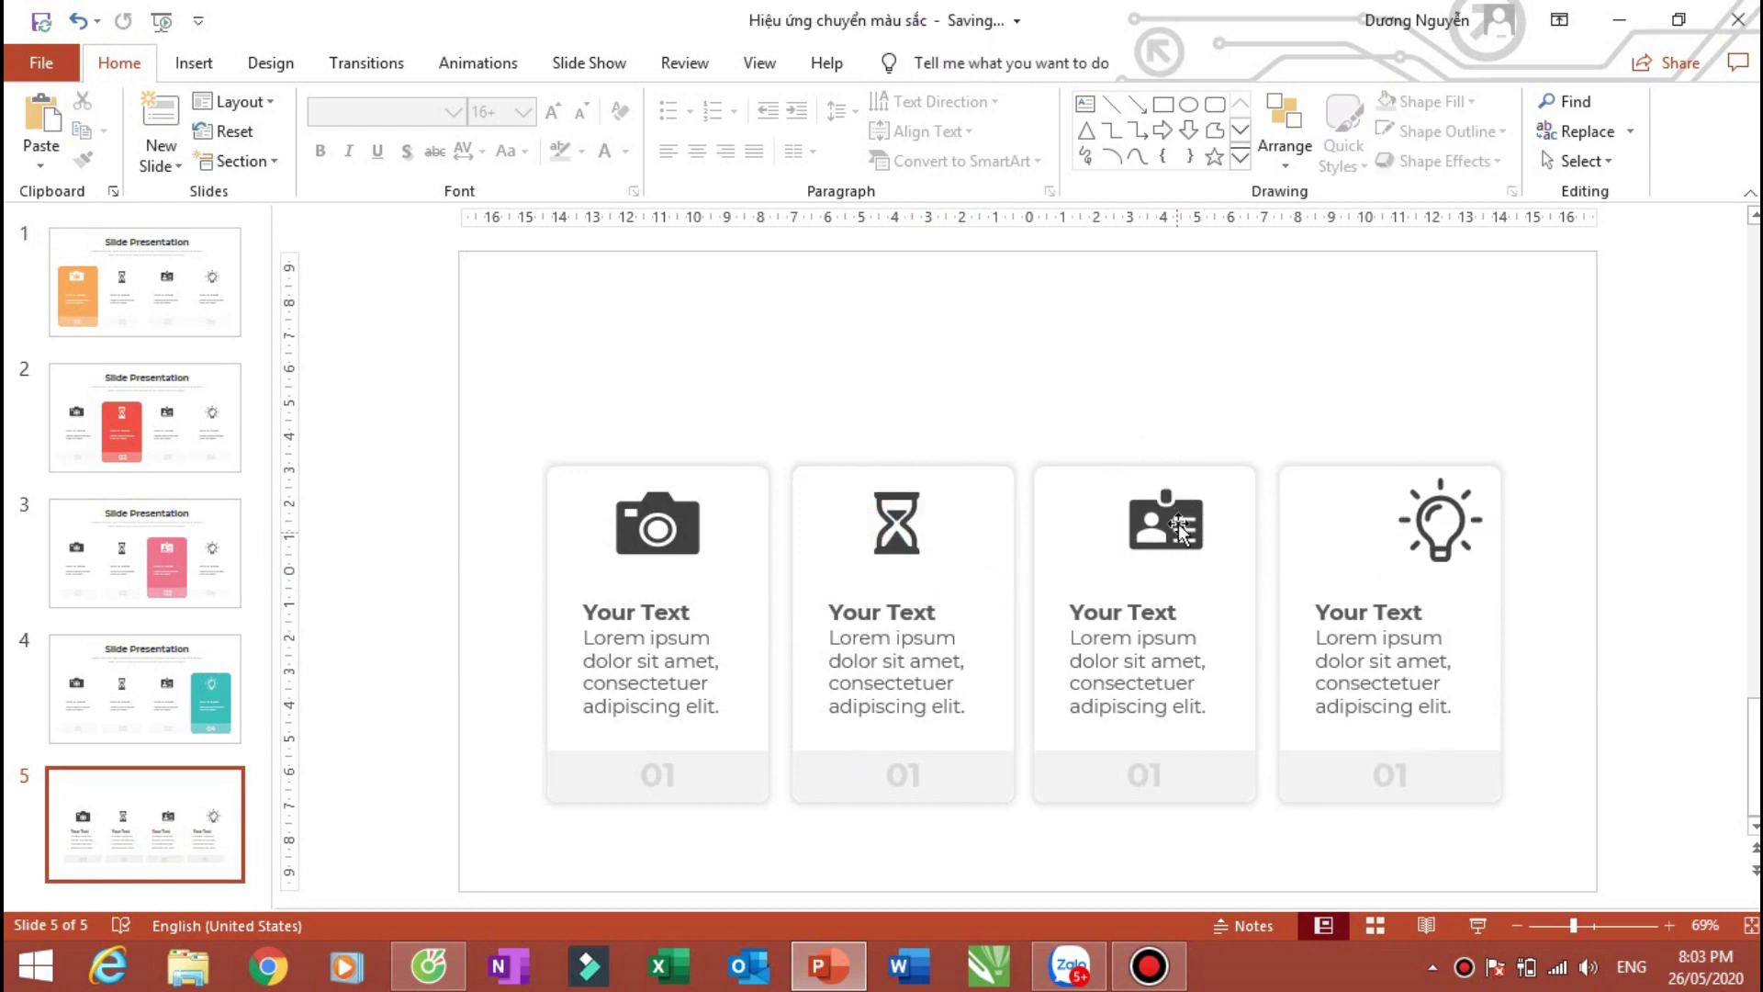
{"action": "left_click_drag", "start_coordinate": [1184, 531], "coordinate": [1141, 528]}
{"action": "left_click_drag", "start_coordinate": [1429, 522], "coordinate": [1371, 526]}
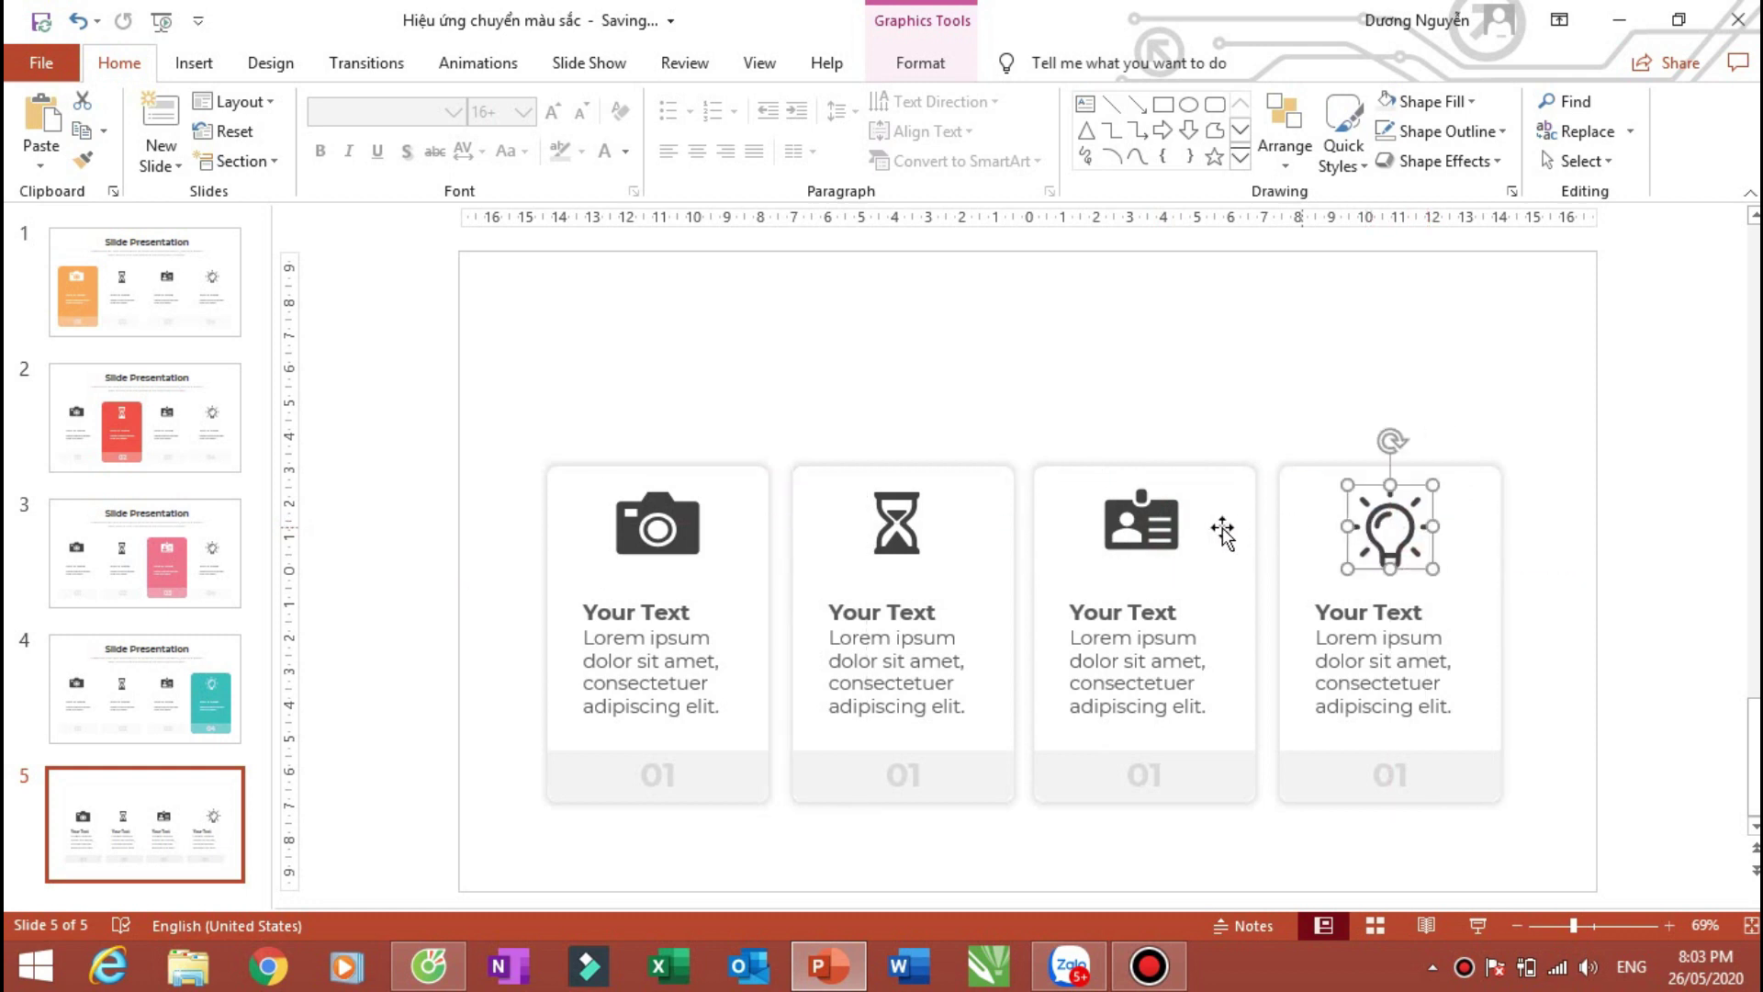
{"action": "left_click_drag", "start_coordinate": [1177, 530], "coordinate": [1141, 531]}
{"action": "left_click", "coordinate": [908, 530]}
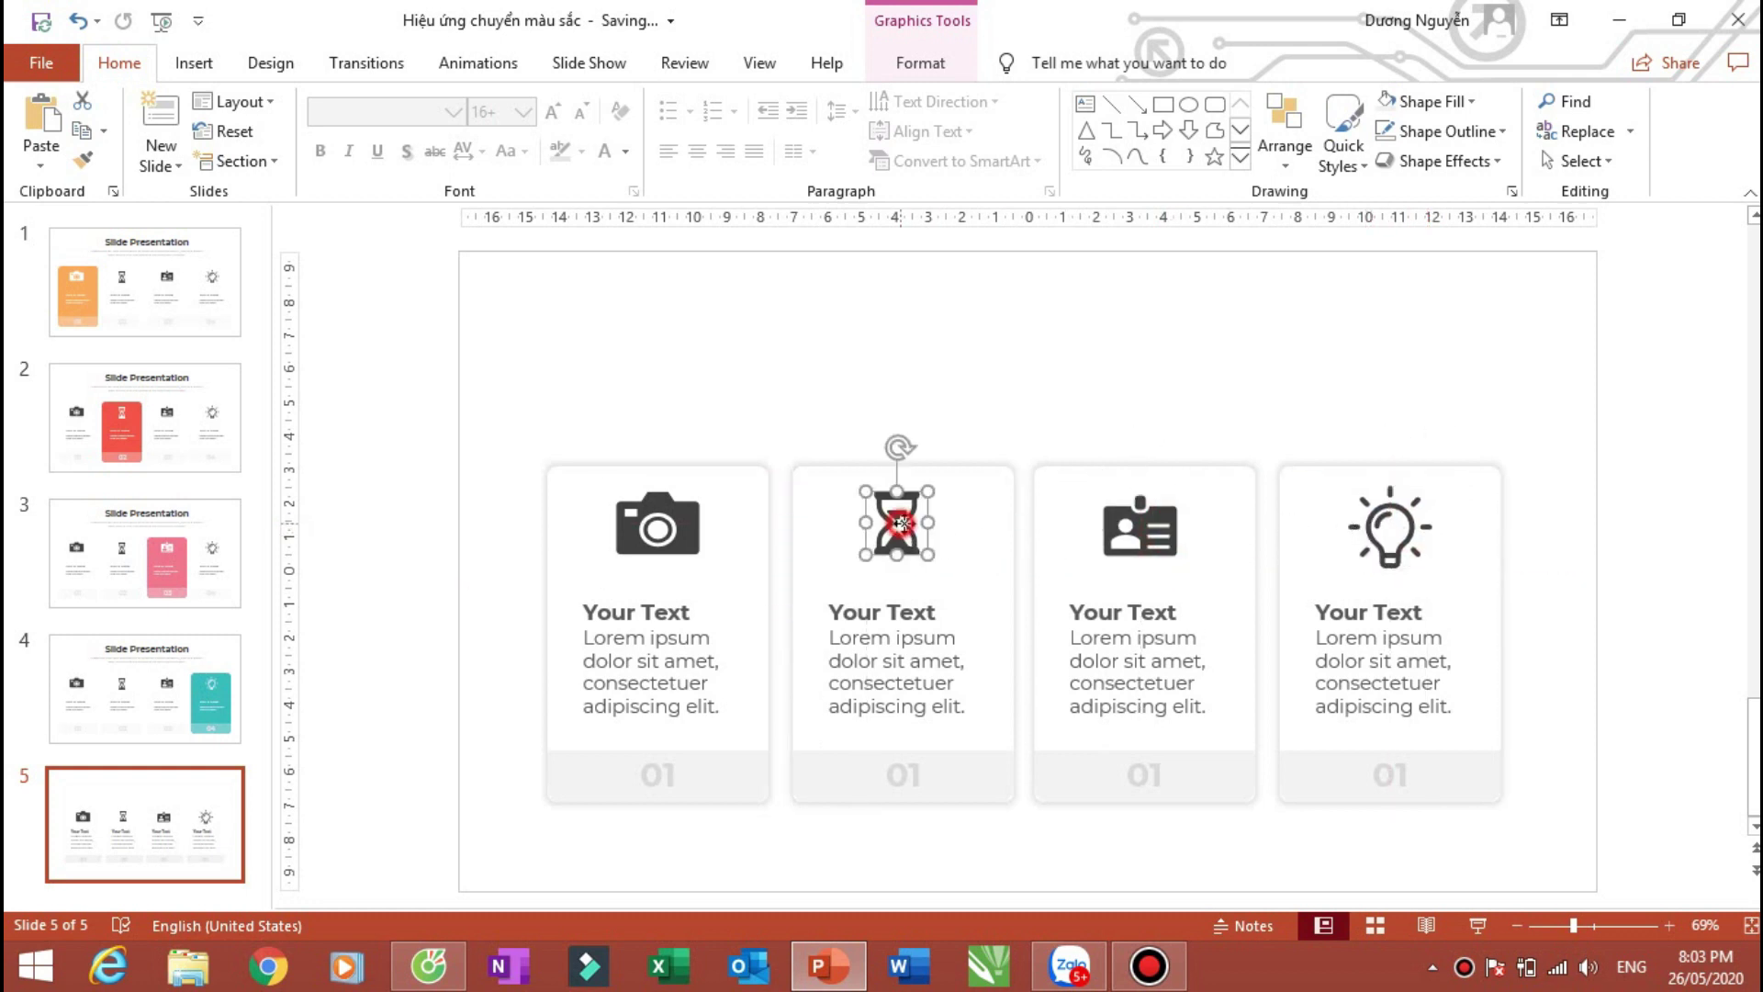
{"action": "left_click_drag", "start_coordinate": [696, 529], "coordinate": [721, 541]}
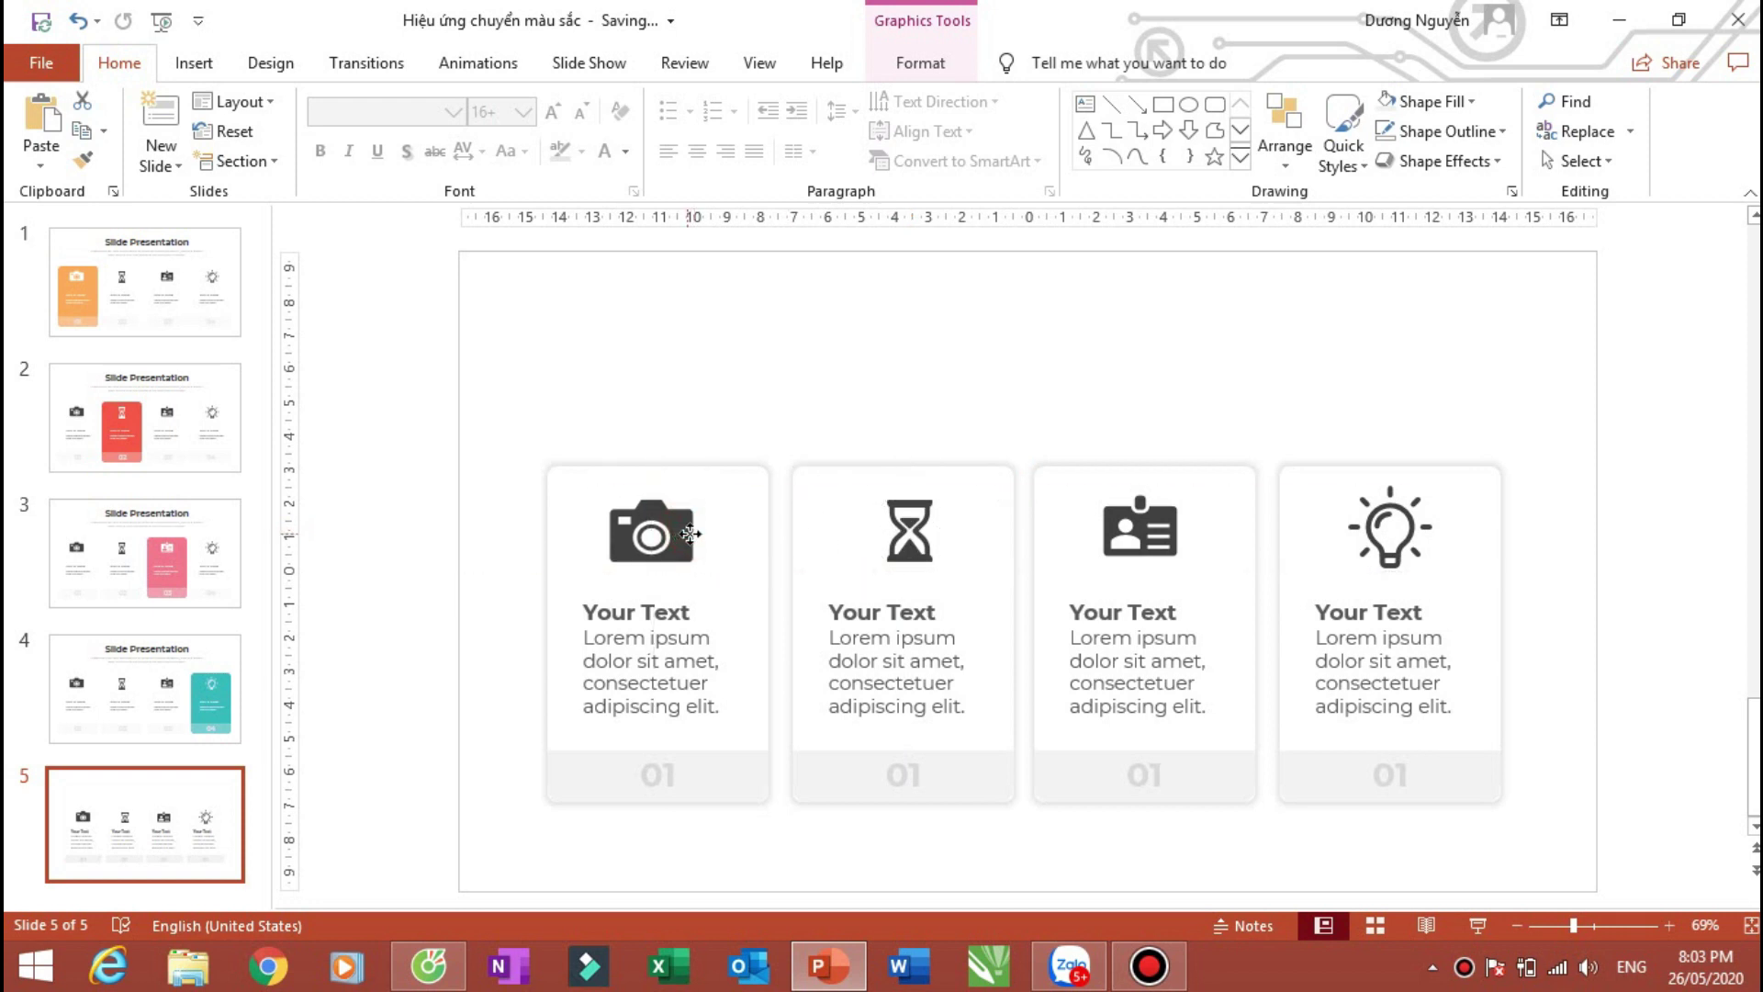
{"action": "left_click", "coordinate": [1591, 529]}
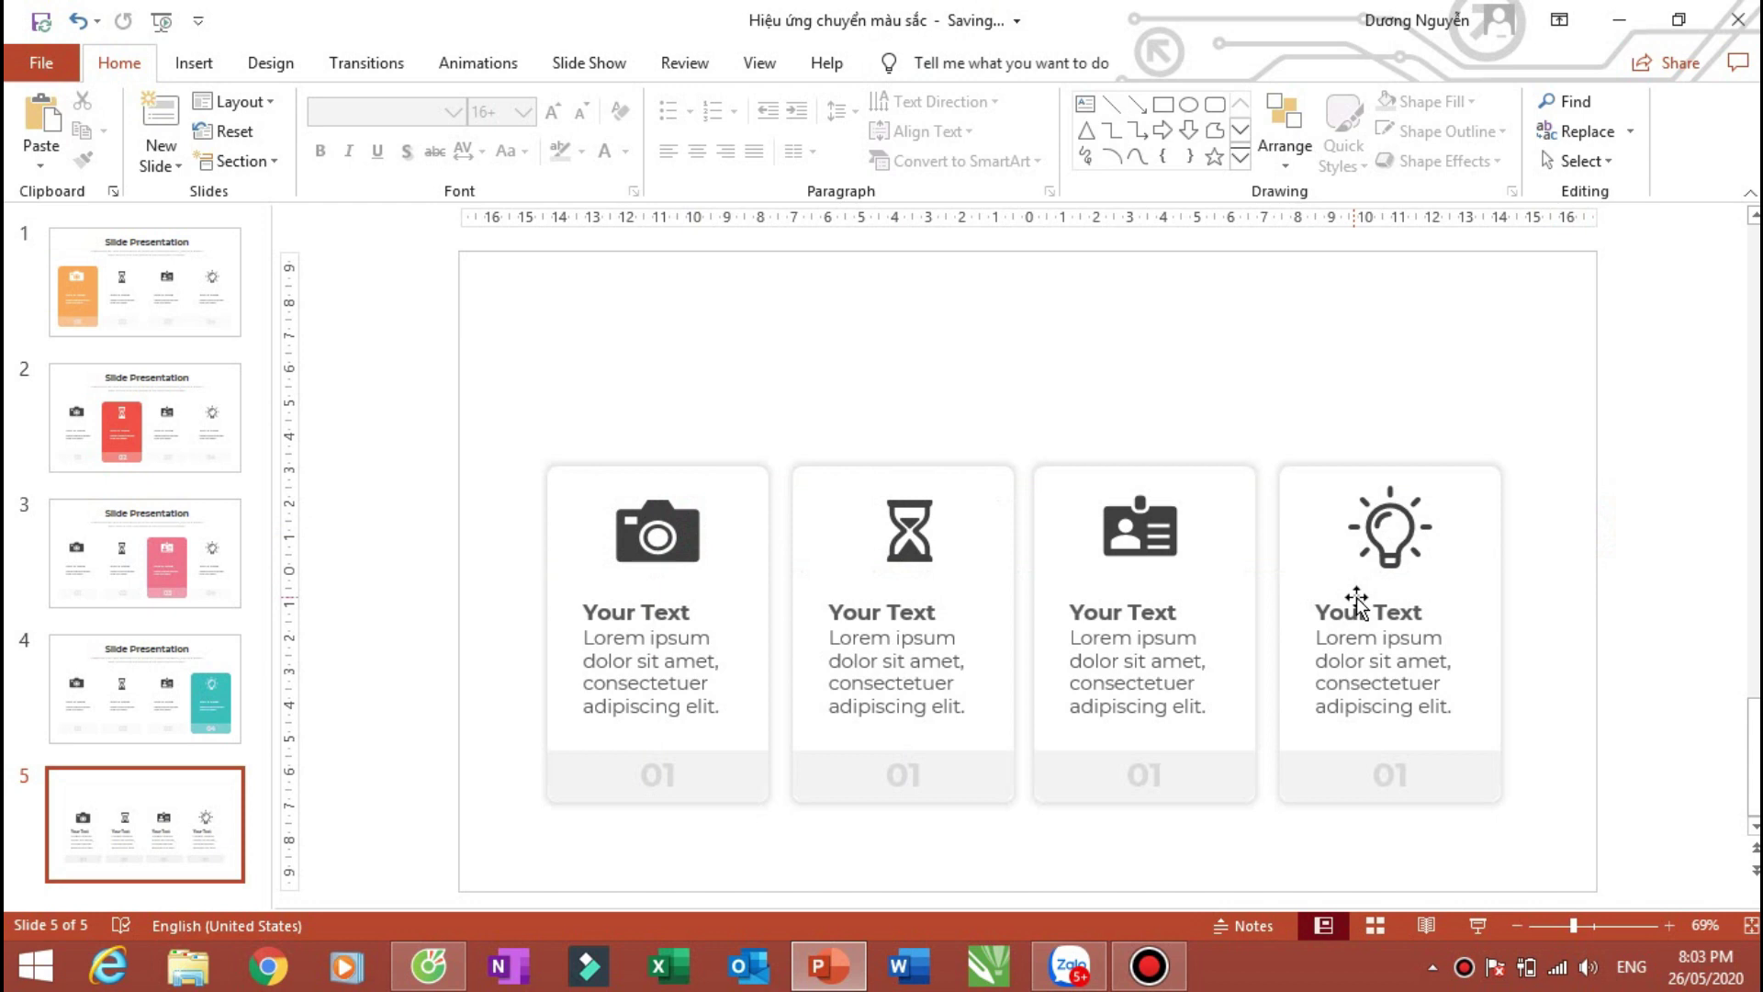
Step: Renumber cards two to four as 02, 03 and 04, then open slide 1
{"action": "scroll", "coordinate": [859, 827], "scroll_direction": "up", "scroll_amount": 3, "text": "ctrl"}
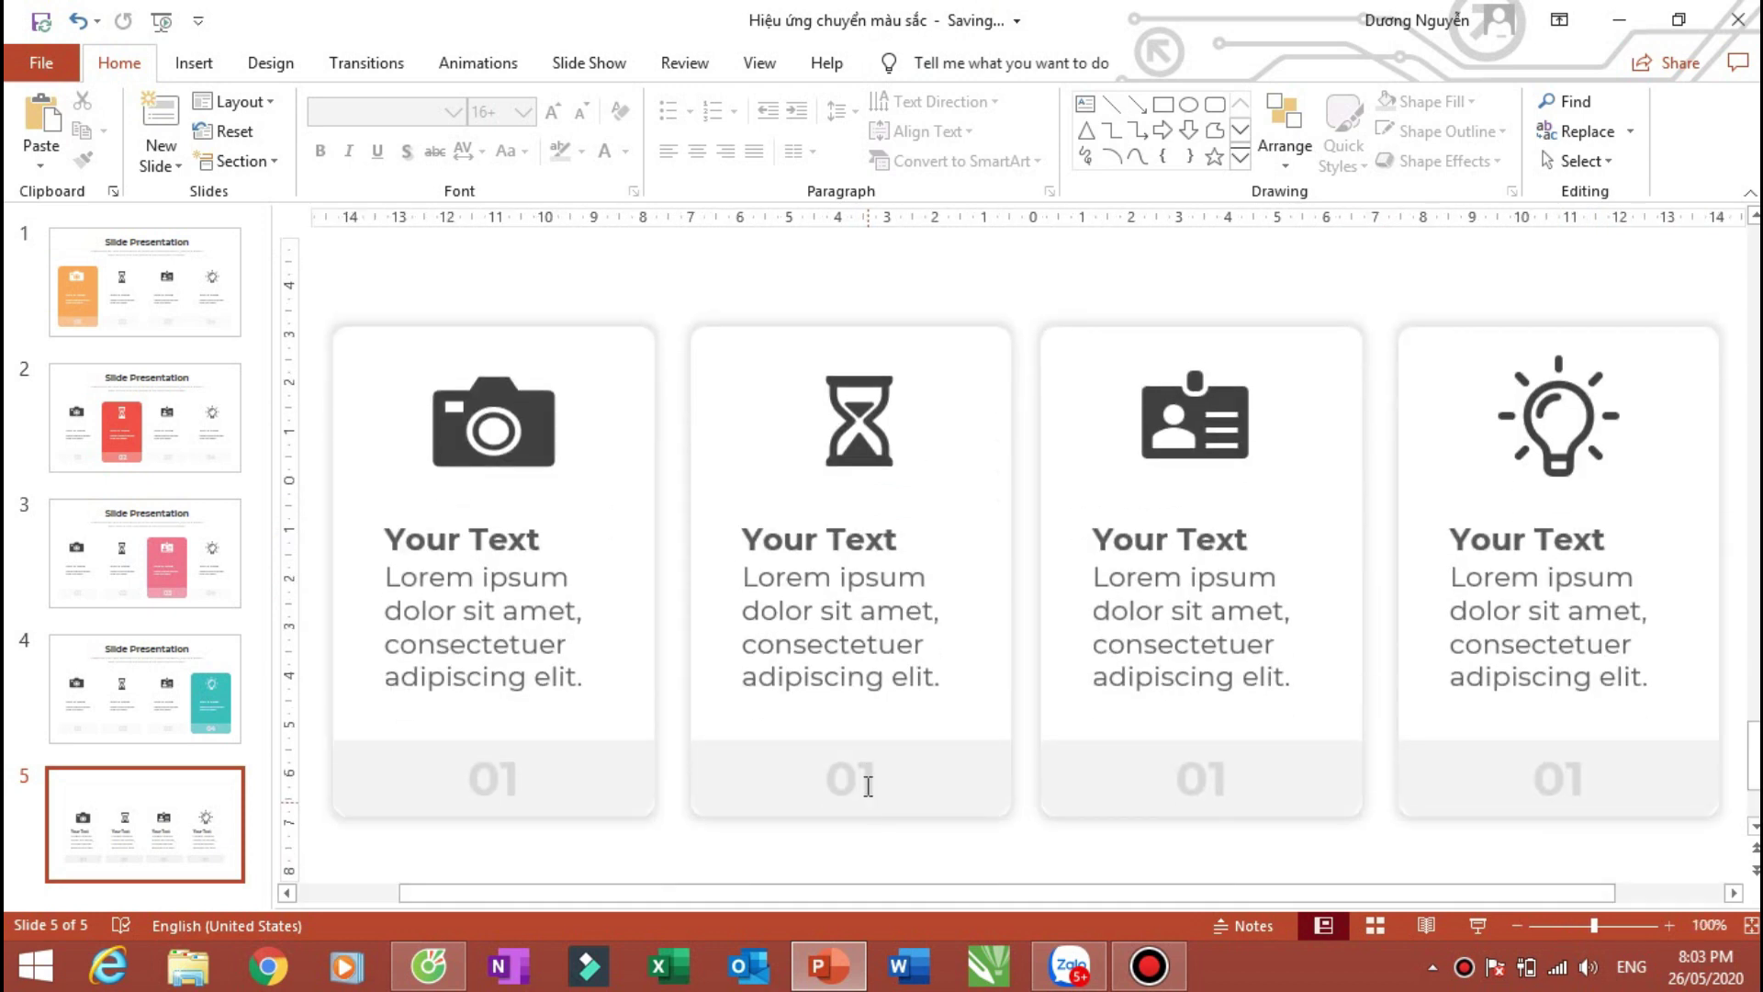
{"action": "left_click", "coordinate": [868, 786]}
{"action": "type", "text": "2"}
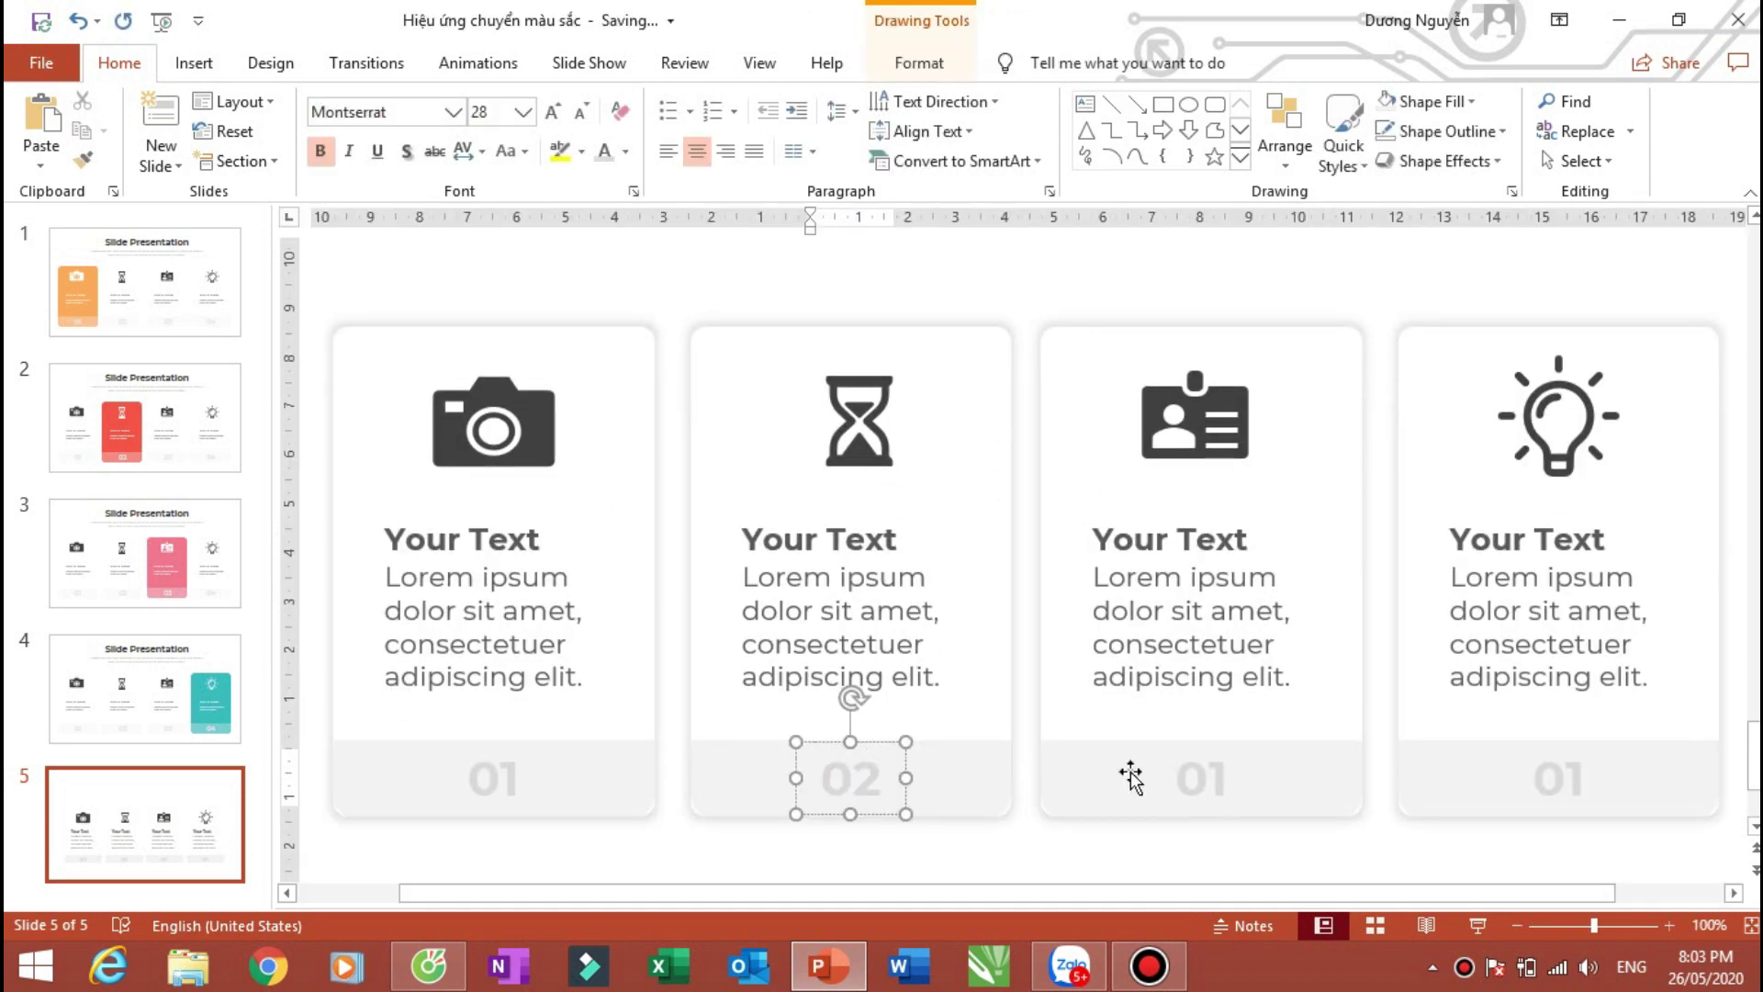
{"action": "left_click", "coordinate": [1214, 778]}
{"action": "key", "text": "BackSpace"}
{"action": "type", "text": "3"}
{"action": "left_click", "coordinate": [1577, 776]}
{"action": "key", "text": "BackSpace"}
{"action": "type", "text": "4"}
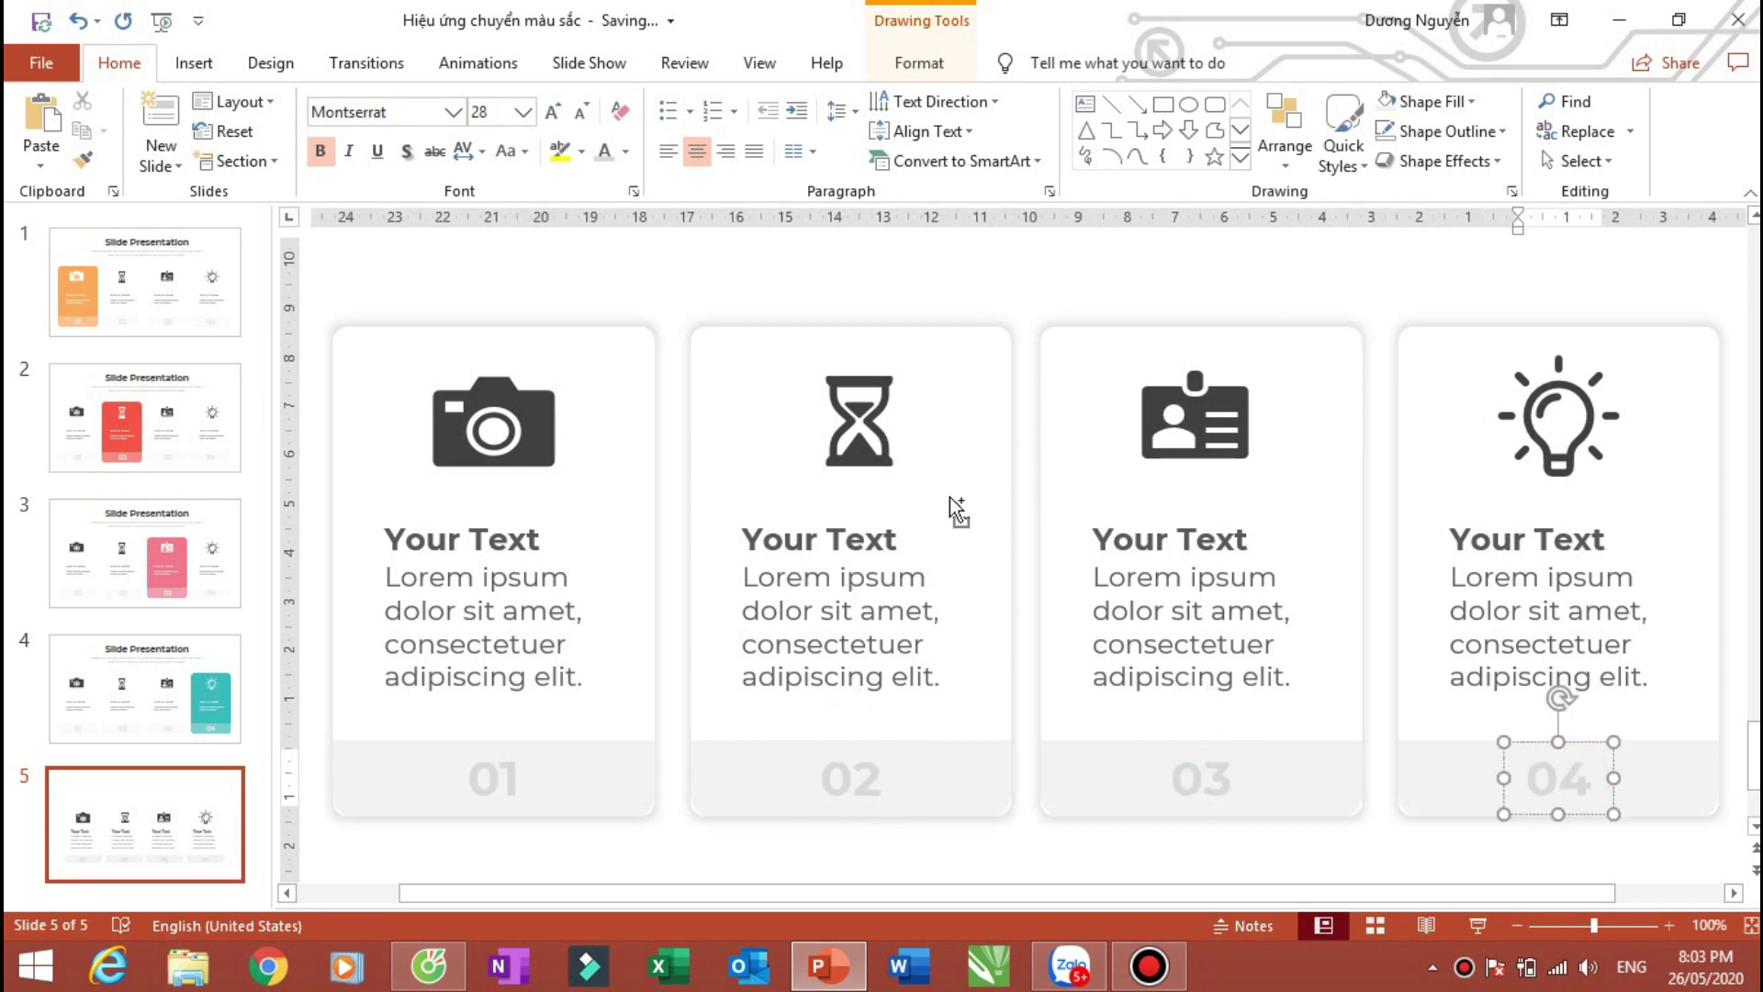
{"action": "scroll", "coordinate": [955, 508], "scroll_direction": "down", "scroll_amount": 3}
{"action": "left_click", "coordinate": [1641, 525]}
{"action": "left_click", "coordinate": [106, 286]}
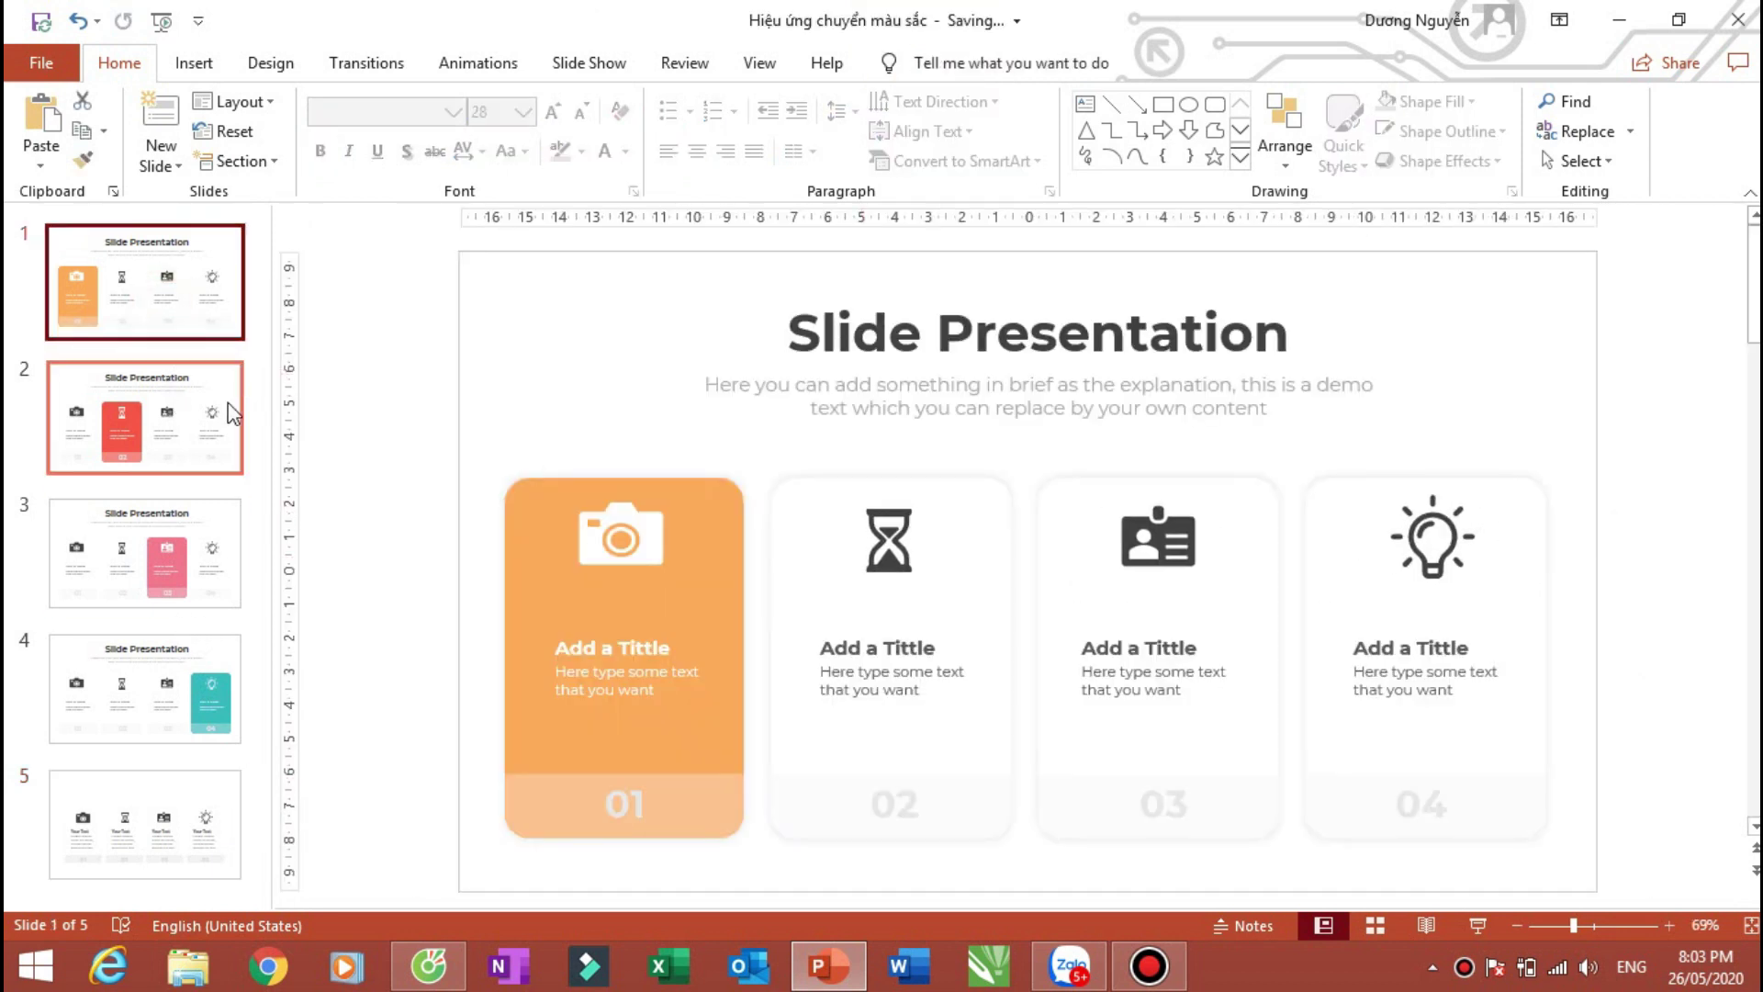
Step: Copy slide 1's 'Slide Presentation' title and subtitle onto slide 5 above the cards
{"action": "left_click", "coordinate": [1013, 338]}
{"action": "left_click", "coordinate": [1031, 397]}
{"action": "left_click_drag", "start_coordinate": [405, 251], "coordinate": [1594, 461]}
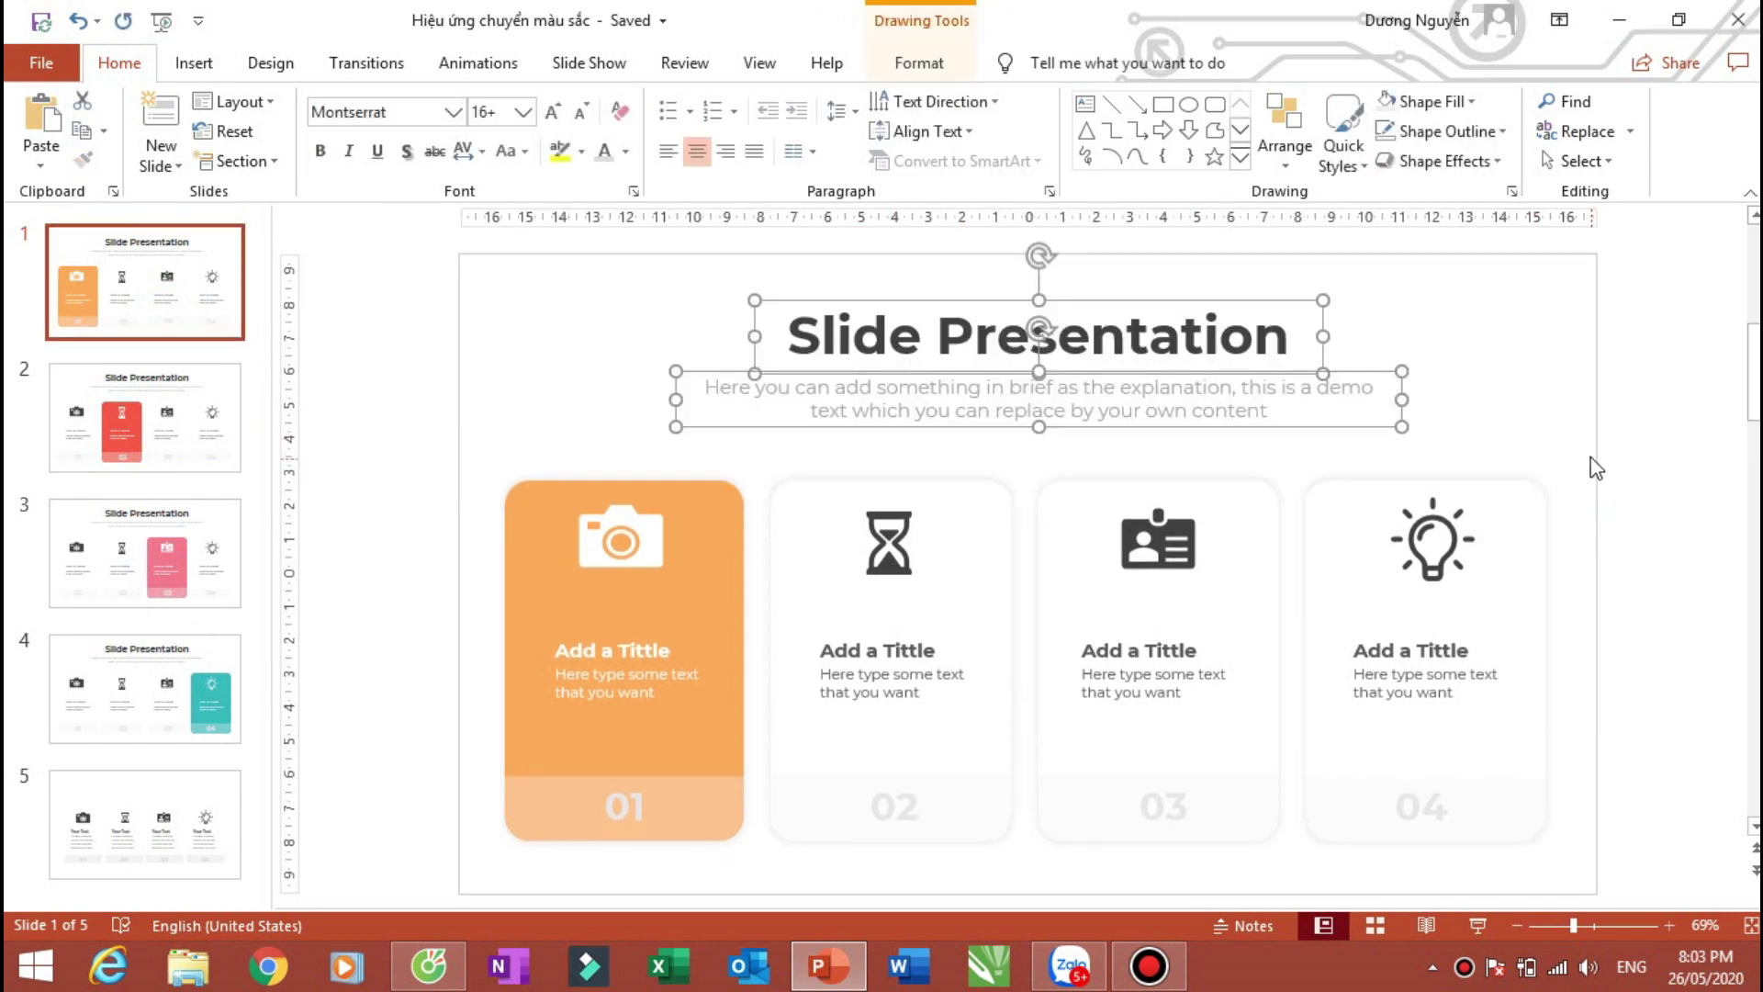
{"action": "left_click", "coordinate": [176, 858]}
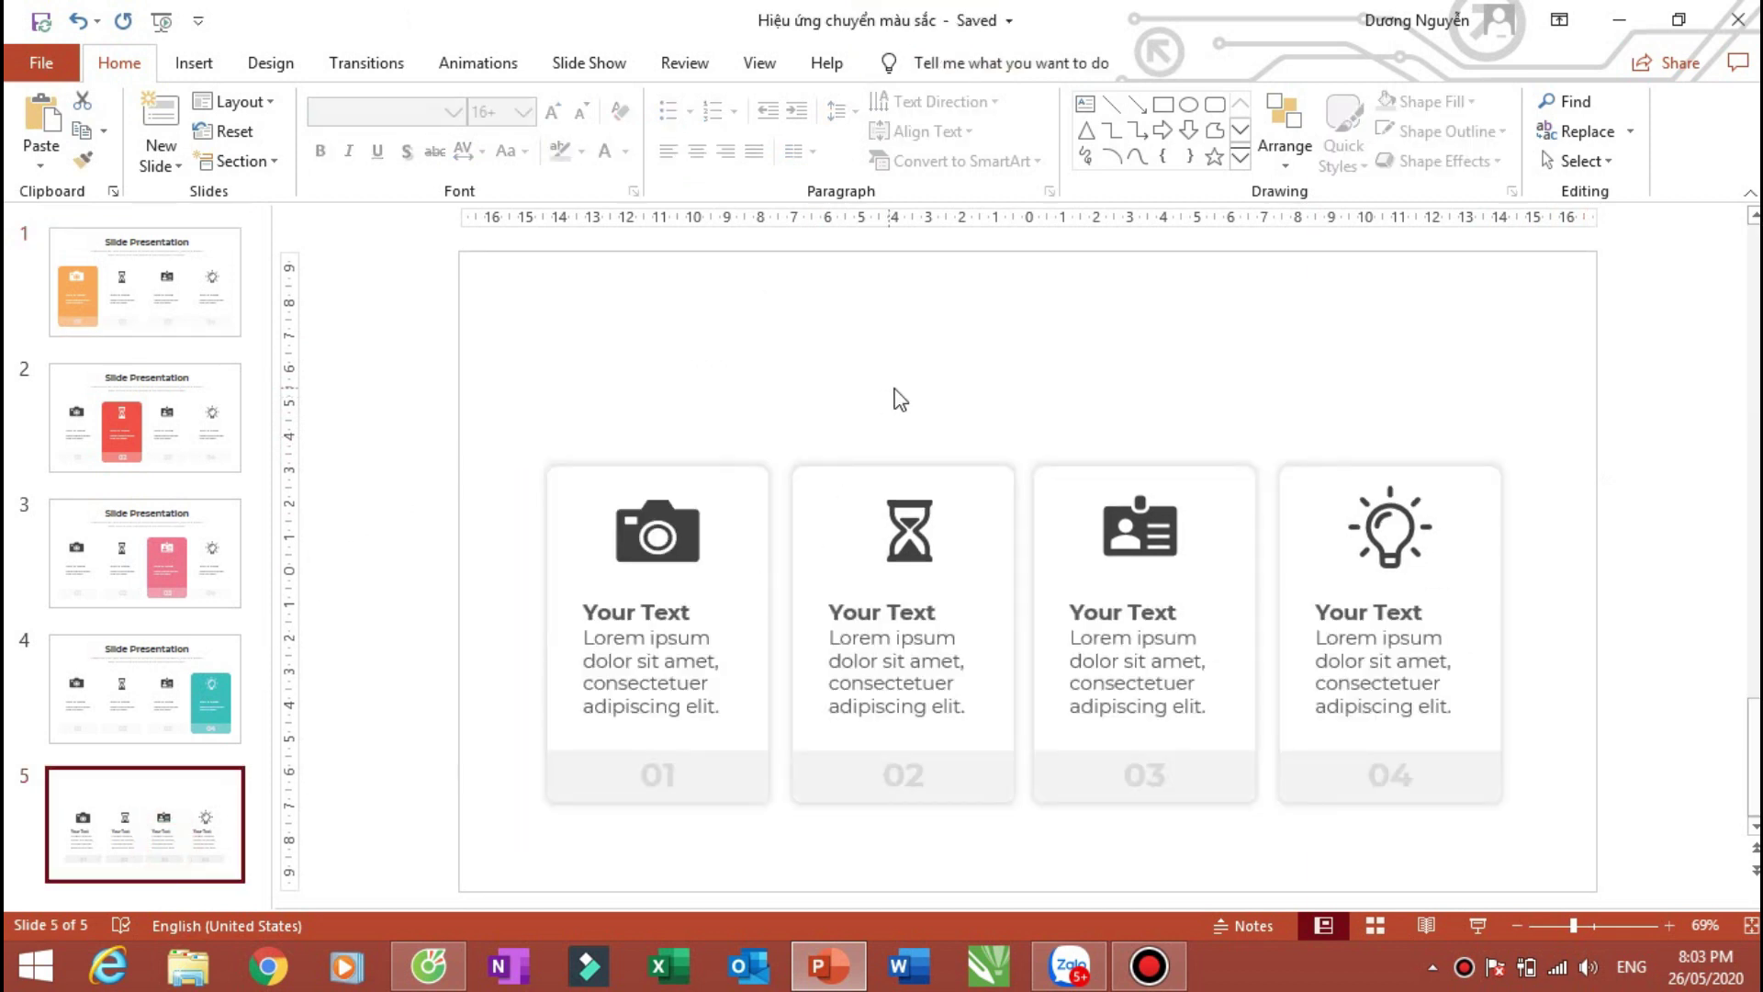
{"action": "key", "text": "ctrl+v"}
{"action": "left_click", "coordinate": [1493, 333]}
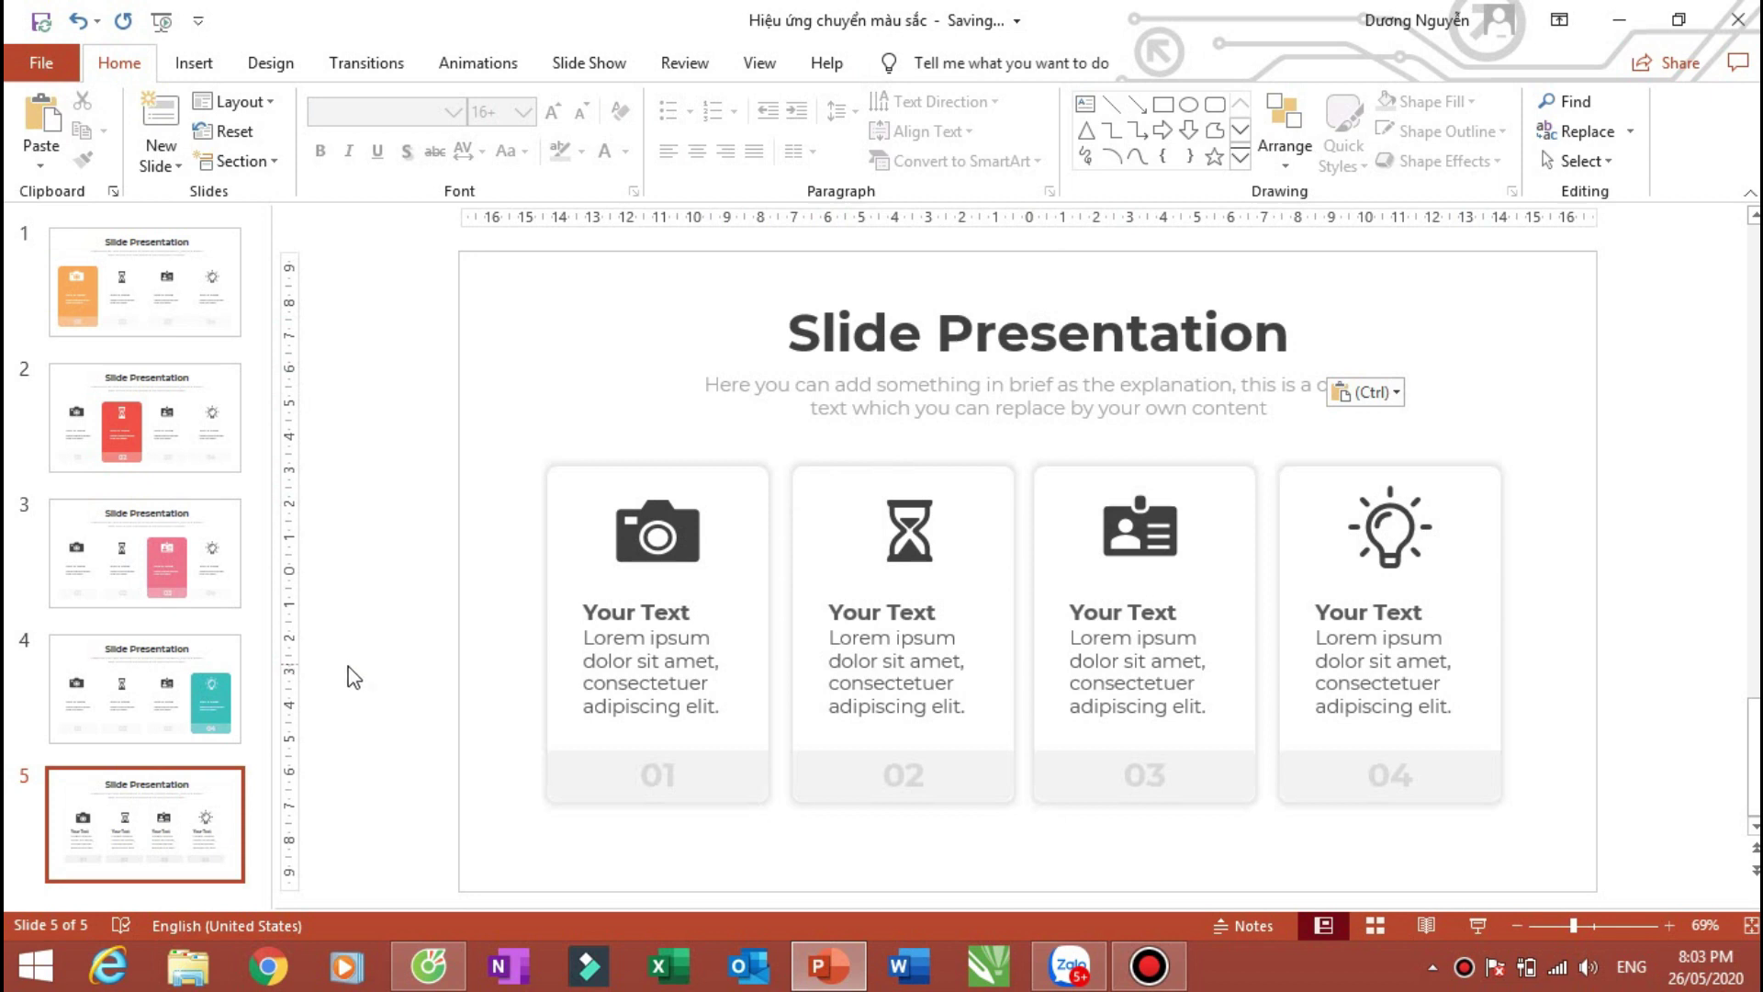
{"action": "left_click", "coordinate": [151, 797]}
Step: Duplicate slide 5 three times to create slides 6, 7 and 8
{"action": "right_click", "coordinate": [151, 797]}
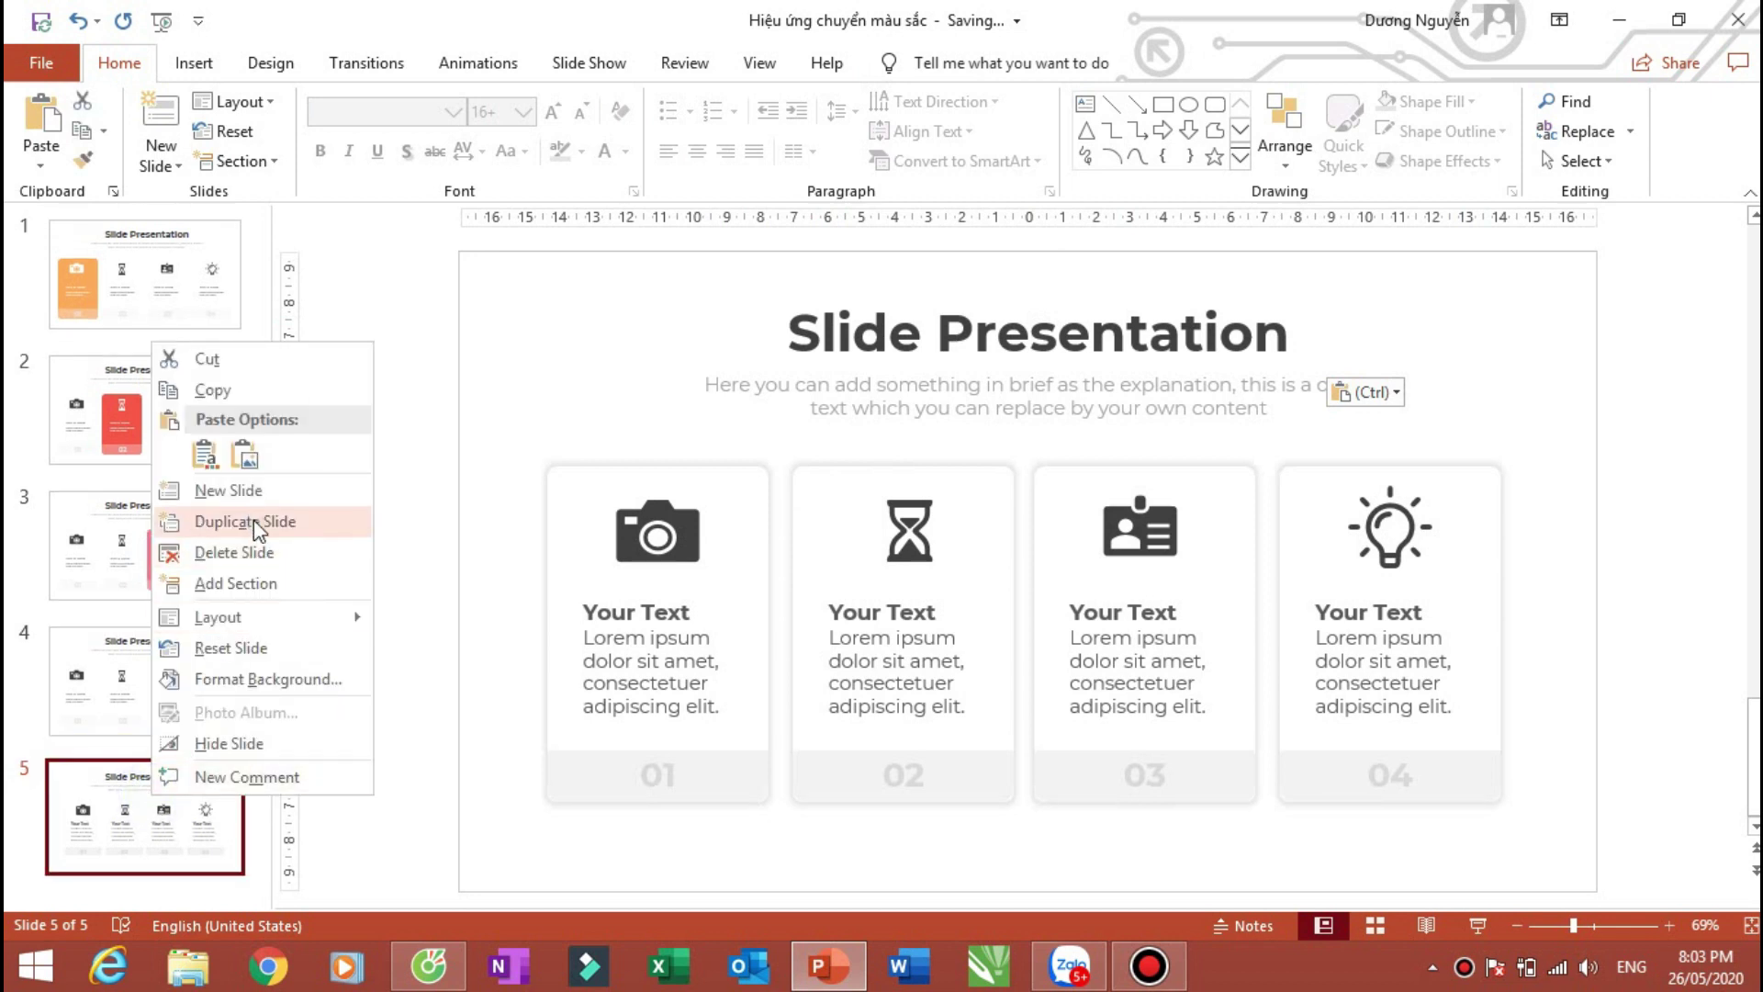
{"action": "left_click", "coordinate": [254, 519]}
{"action": "left_click", "coordinate": [147, 823]}
{"action": "right_click", "coordinate": [147, 823]}
{"action": "left_click", "coordinate": [248, 547]}
{"action": "left_click", "coordinate": [150, 810]}
{"action": "right_click", "coordinate": [152, 817]}
{"action": "left_click", "coordinate": [248, 527]}
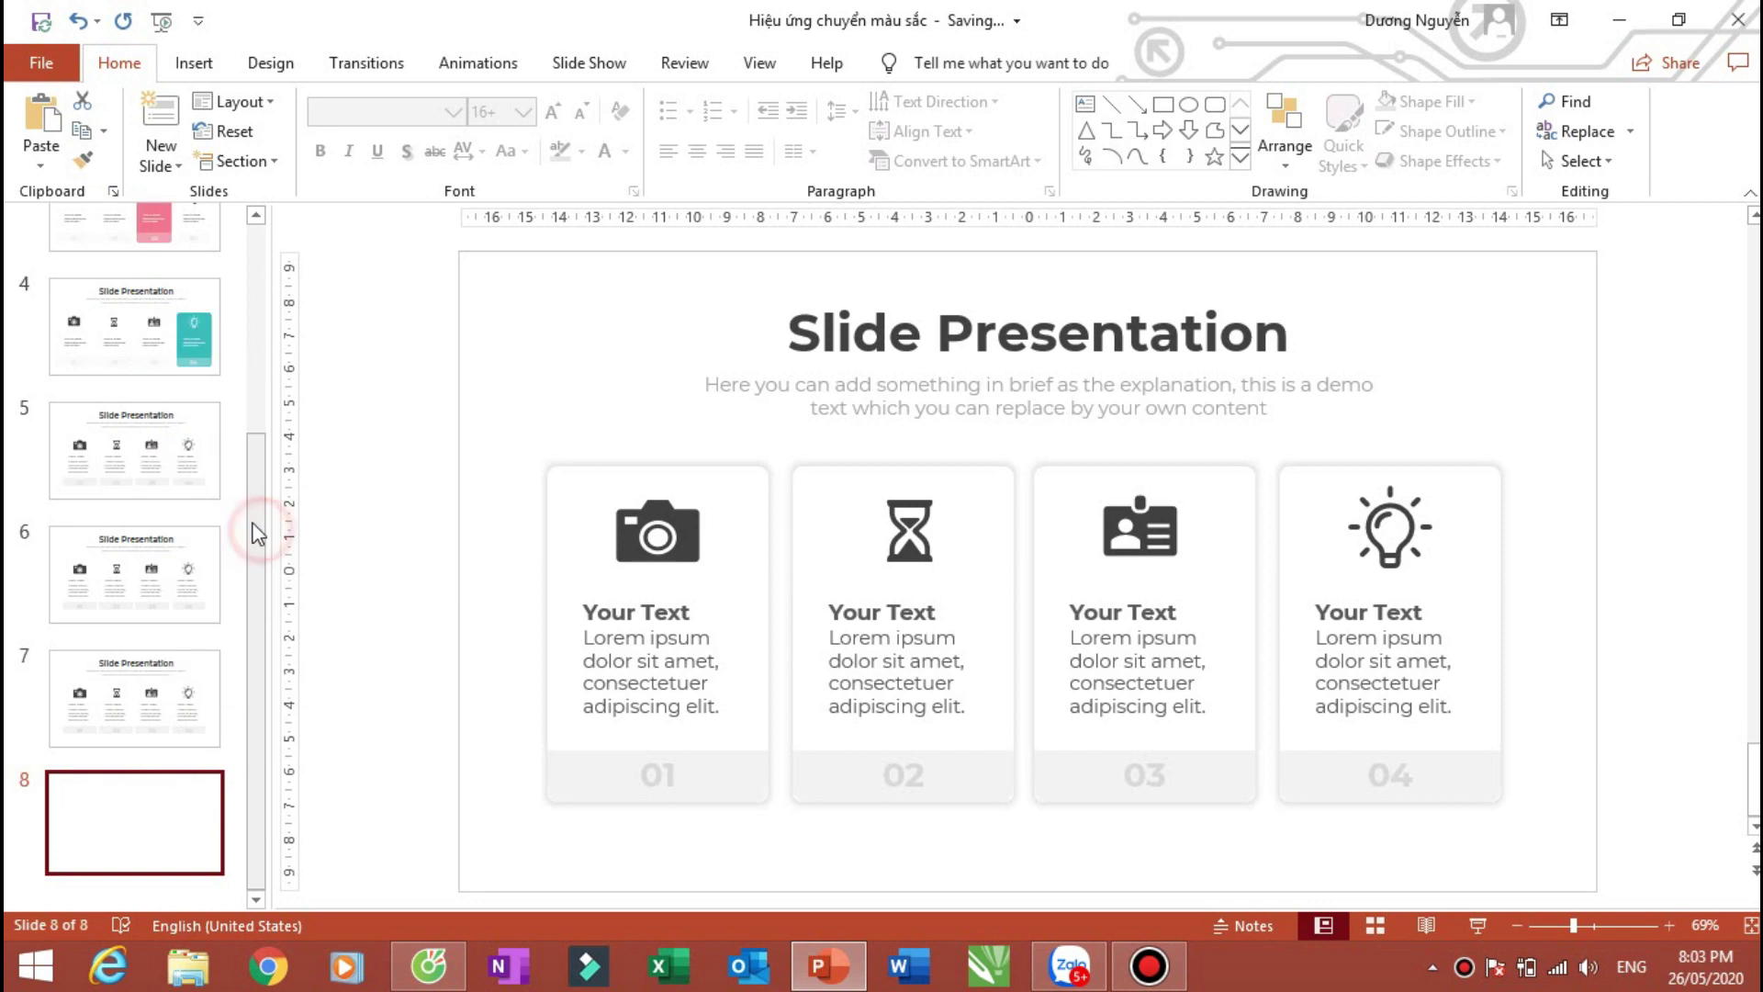
Step: Review slides 5–8 and return to slide 5, selecting its first card
{"action": "left_click", "coordinate": [137, 459]}
{"action": "left_click", "coordinate": [129, 578]}
{"action": "left_click", "coordinate": [105, 705]}
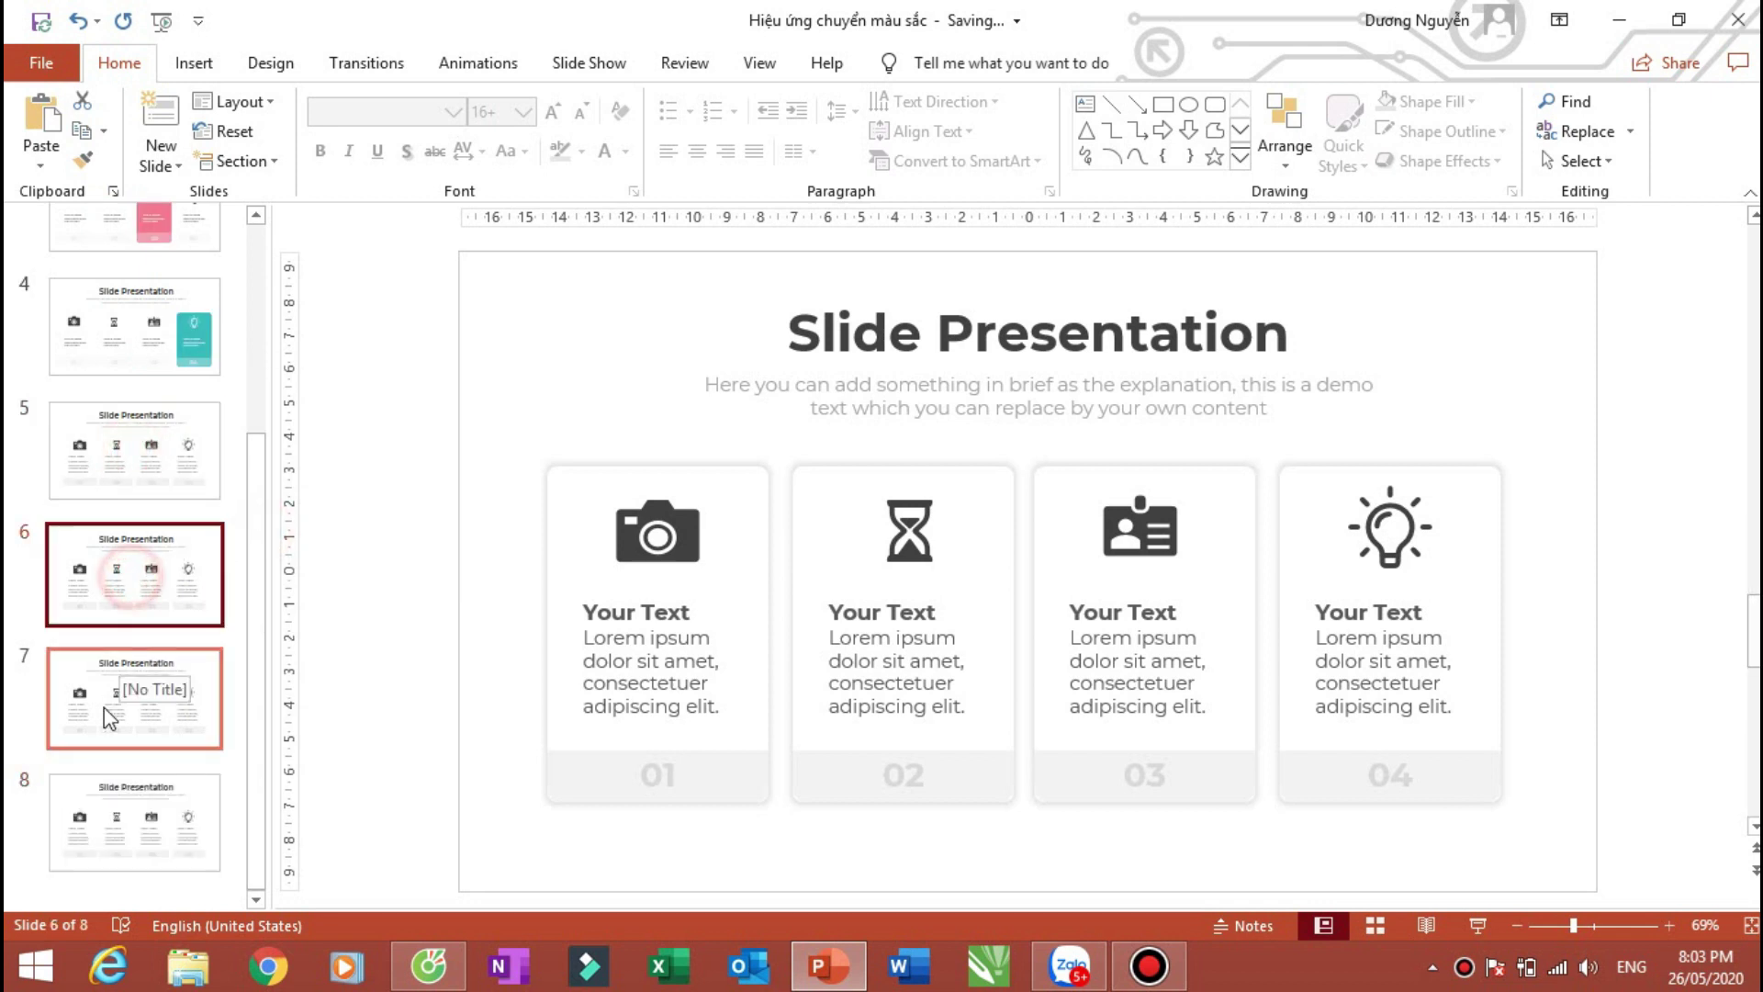
{"action": "left_click", "coordinate": [128, 808]}
{"action": "left_click", "coordinate": [147, 450]}
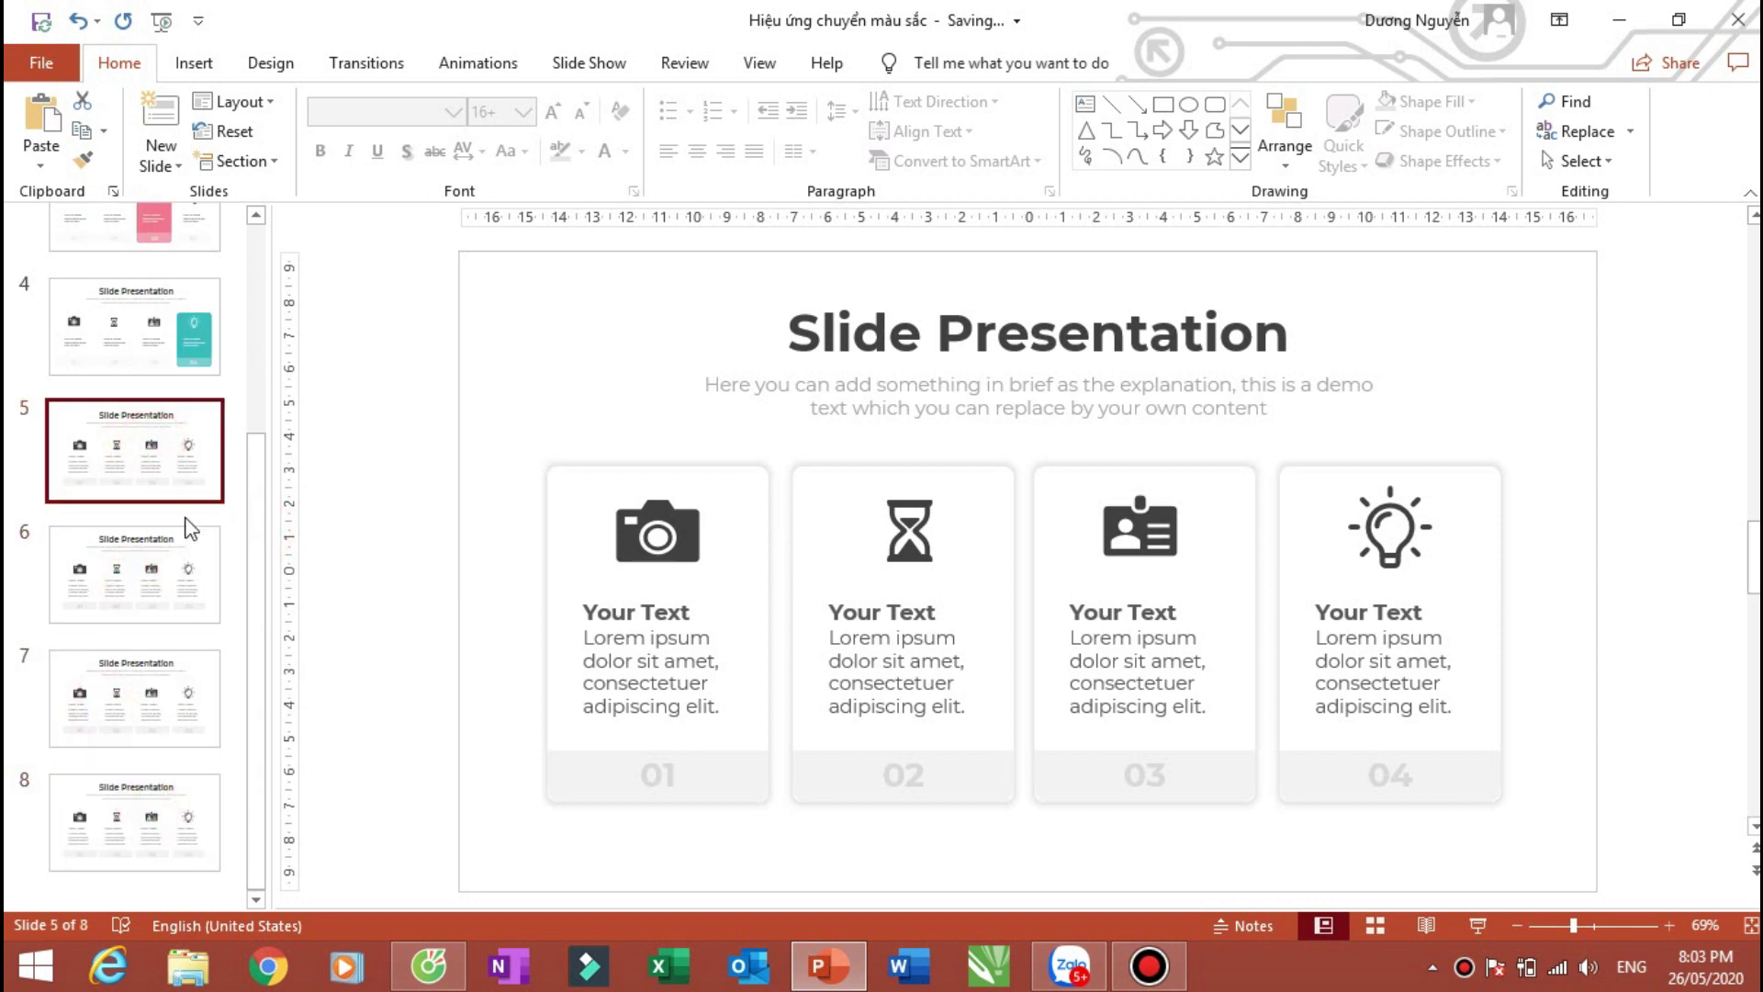
{"action": "left_click", "coordinate": [129, 448]}
{"action": "left_click", "coordinate": [120, 570]}
{"action": "left_click", "coordinate": [122, 448]}
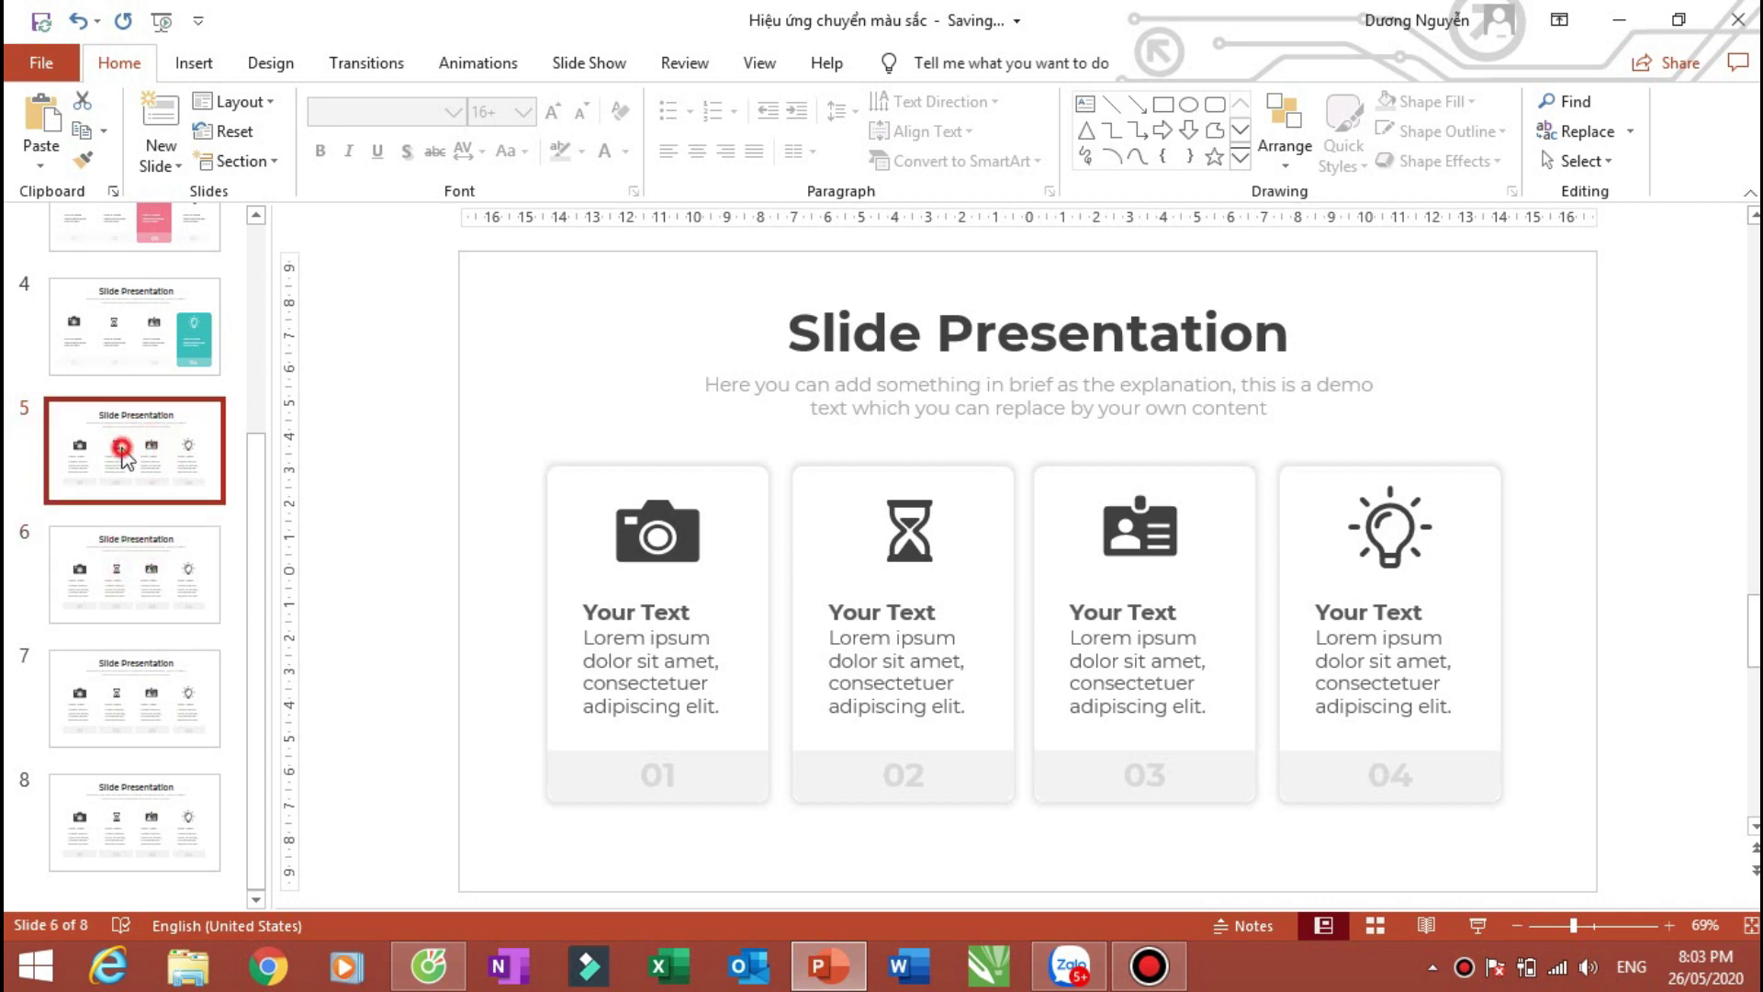
{"action": "left_click", "coordinate": [563, 512]}
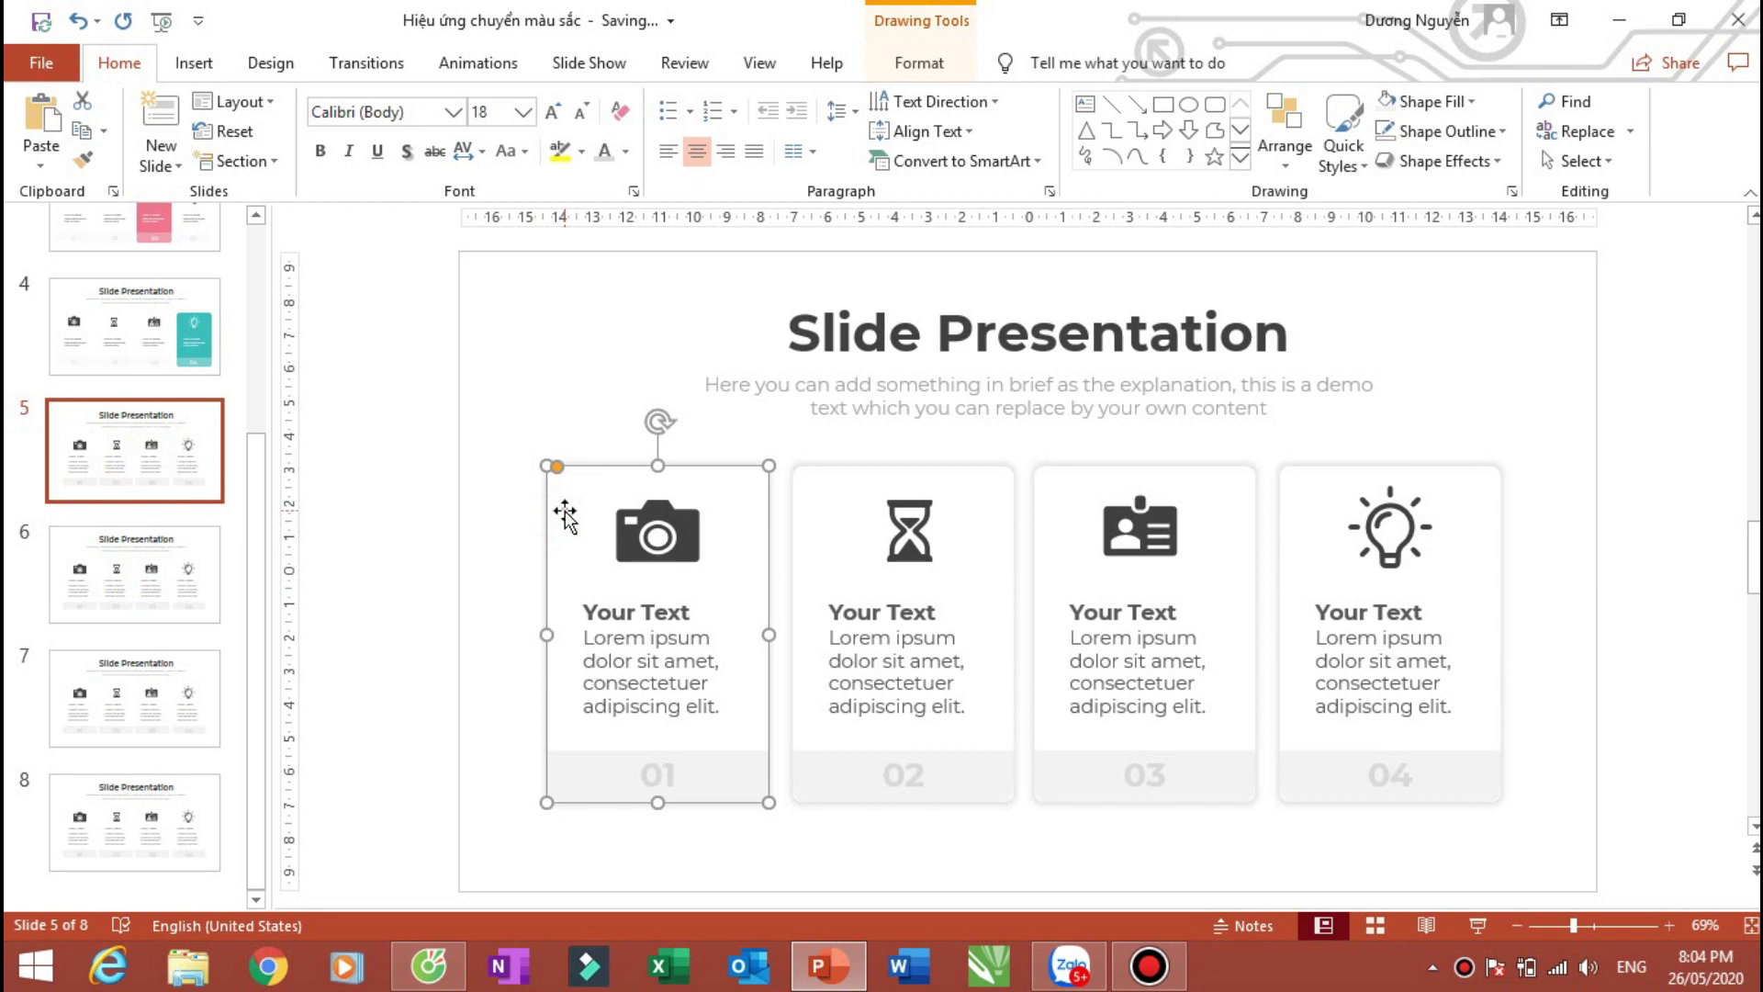
Step: Fill slide 5's first card with orange
{"action": "left_click", "coordinate": [916, 64]}
{"action": "left_click", "coordinate": [673, 103]}
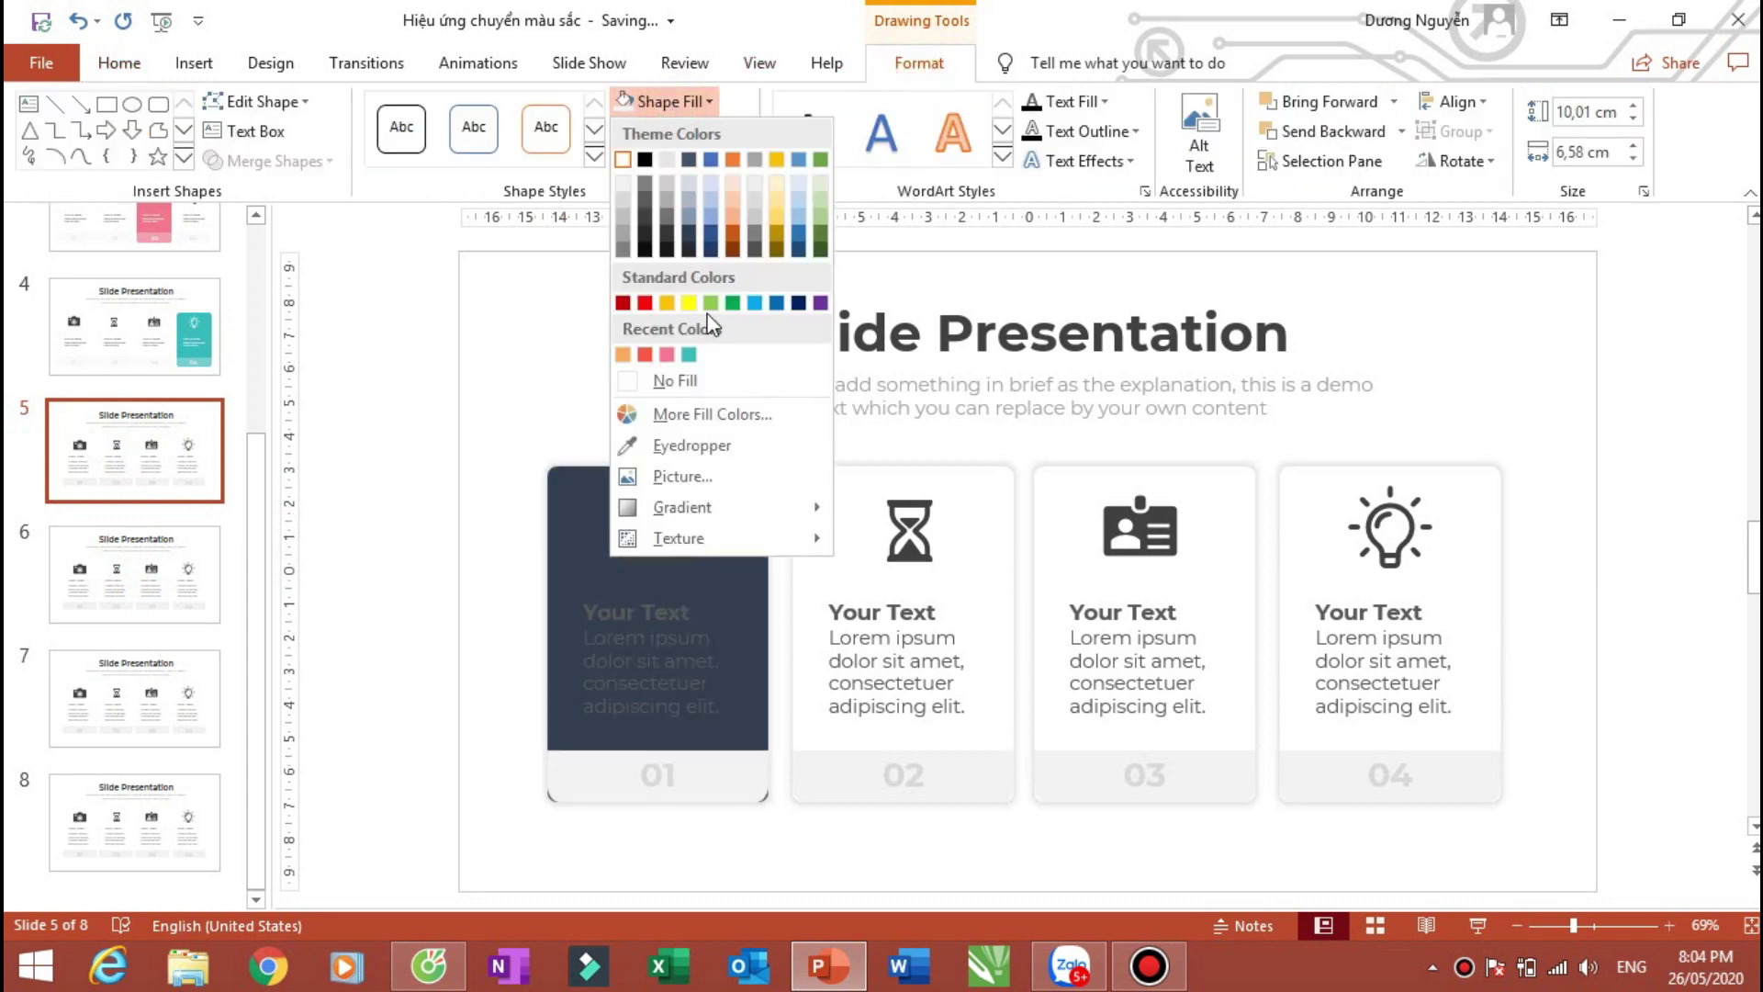
{"action": "left_click", "coordinate": [624, 354]}
{"action": "left_click", "coordinate": [407, 468]}
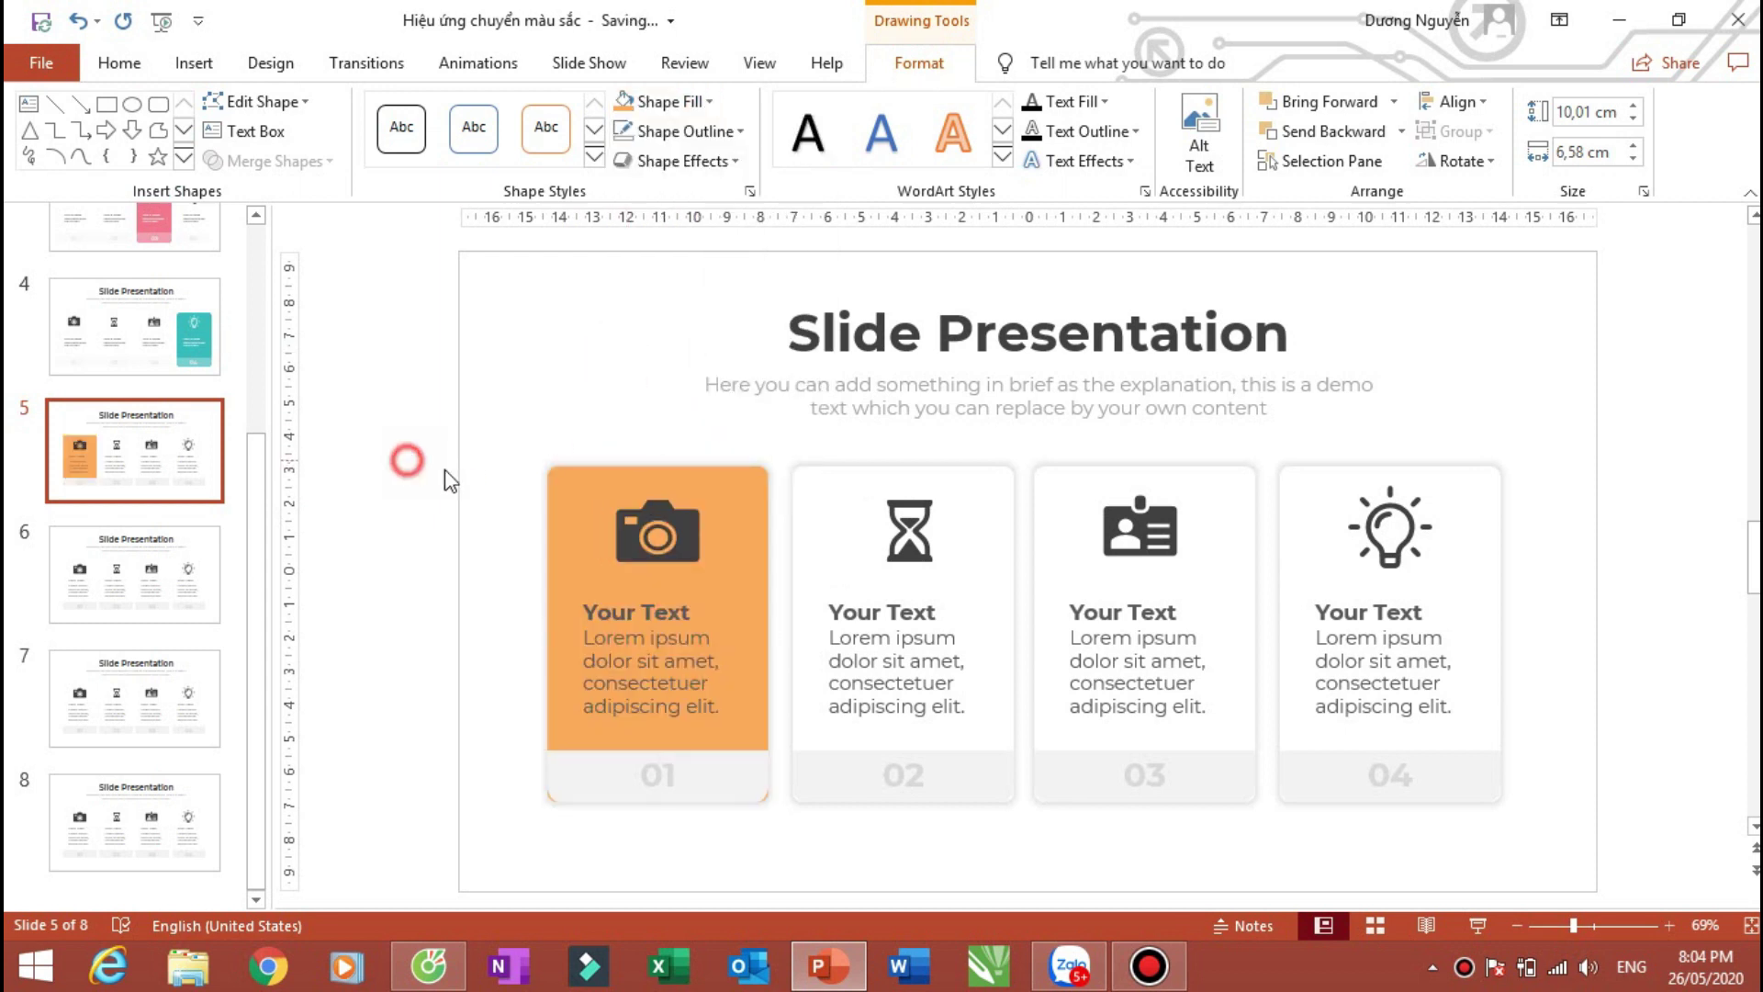
Step: Set the camera icon's graphics fill to white
{"action": "left_click", "coordinate": [622, 537]}
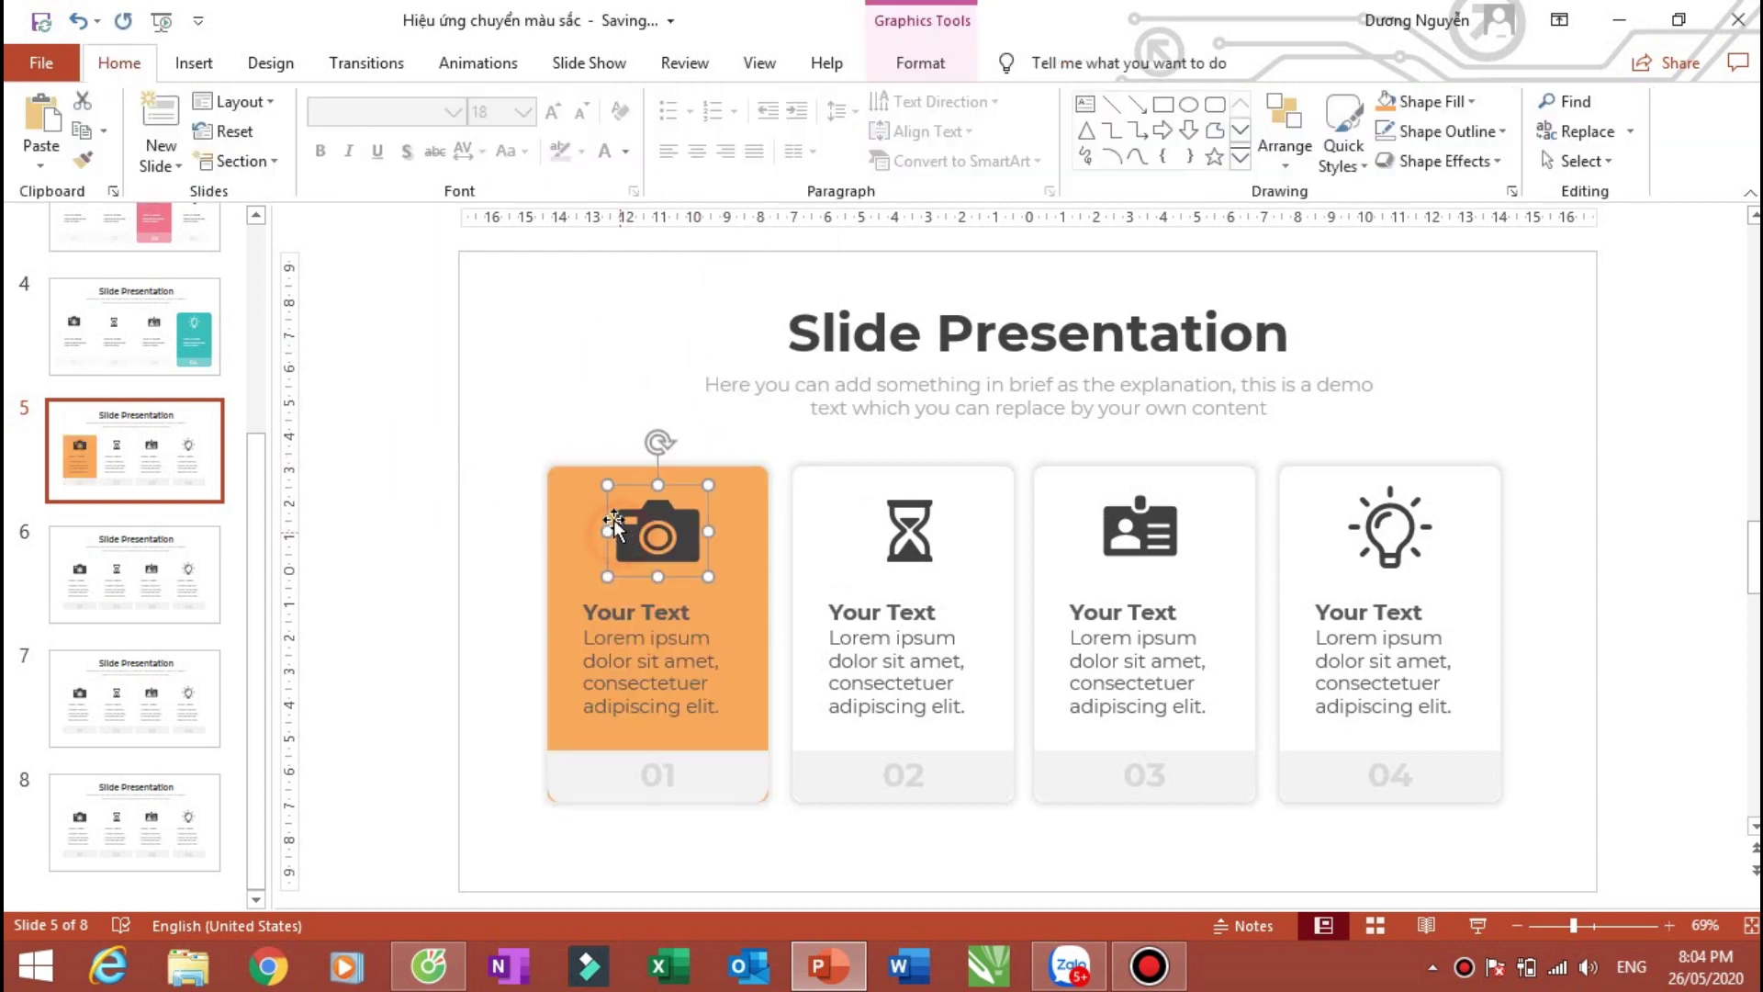
{"action": "left_click", "coordinate": [639, 617], "text": "shift"}
{"action": "left_click", "coordinate": [415, 525]}
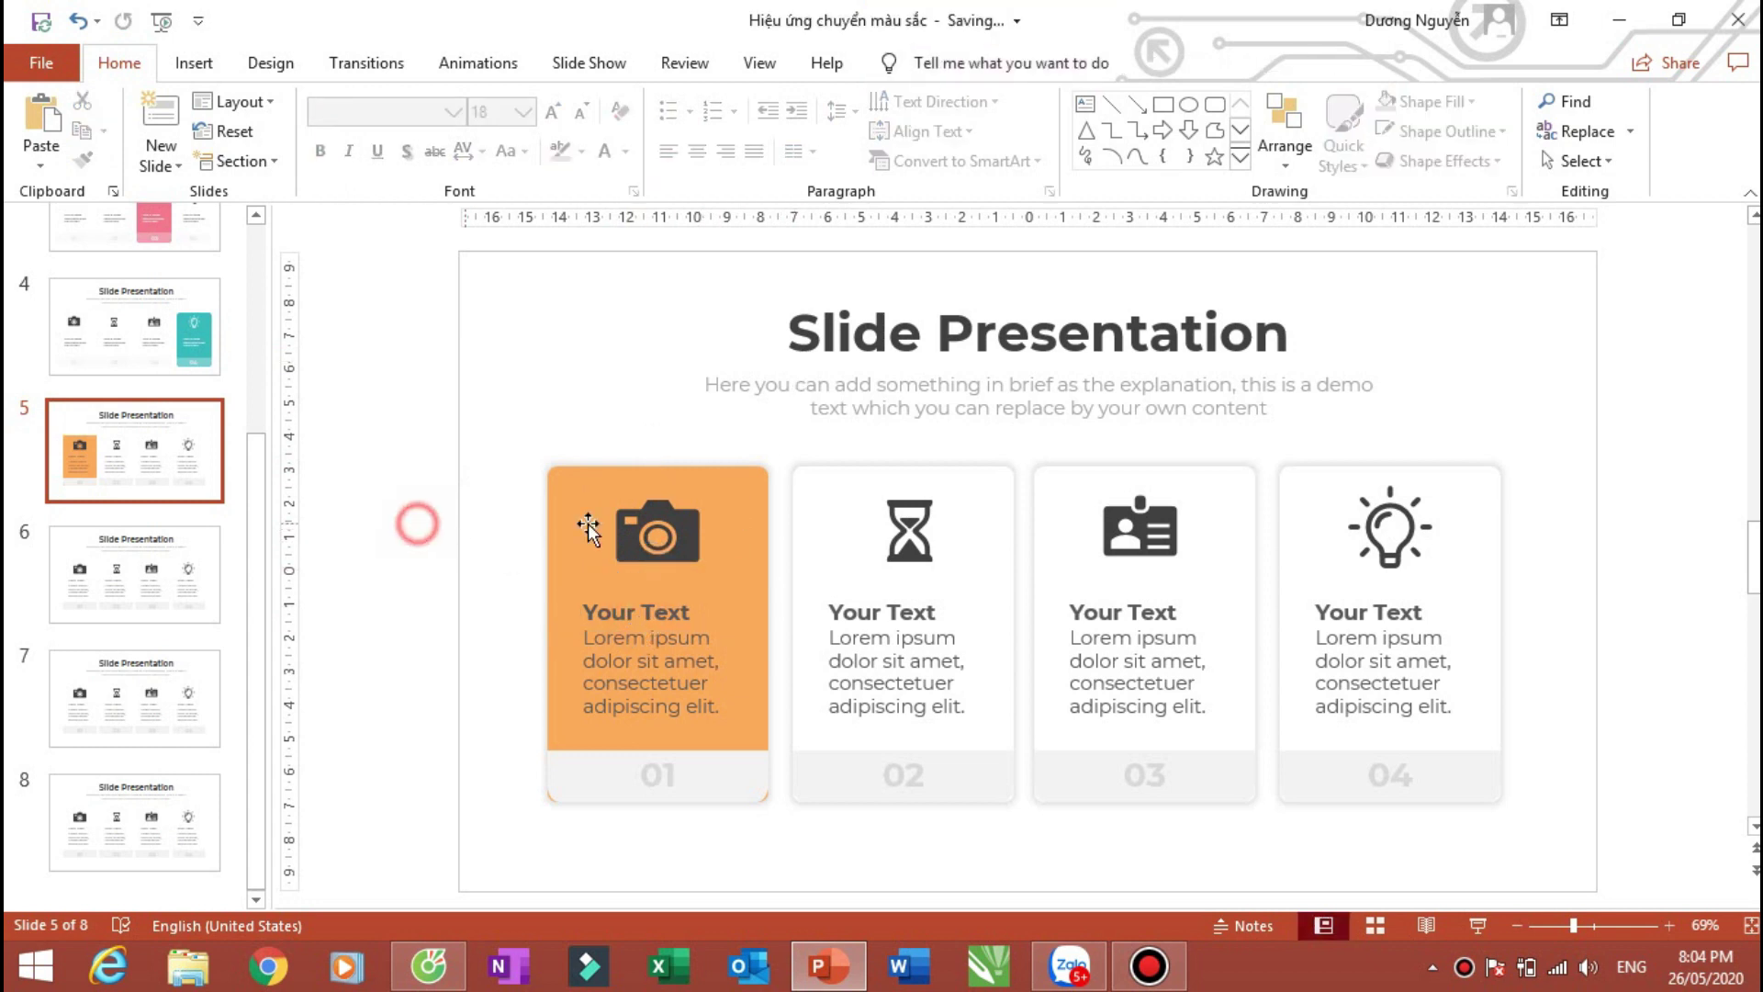
{"action": "left_click", "coordinate": [657, 528]}
{"action": "left_click", "coordinate": [917, 64]}
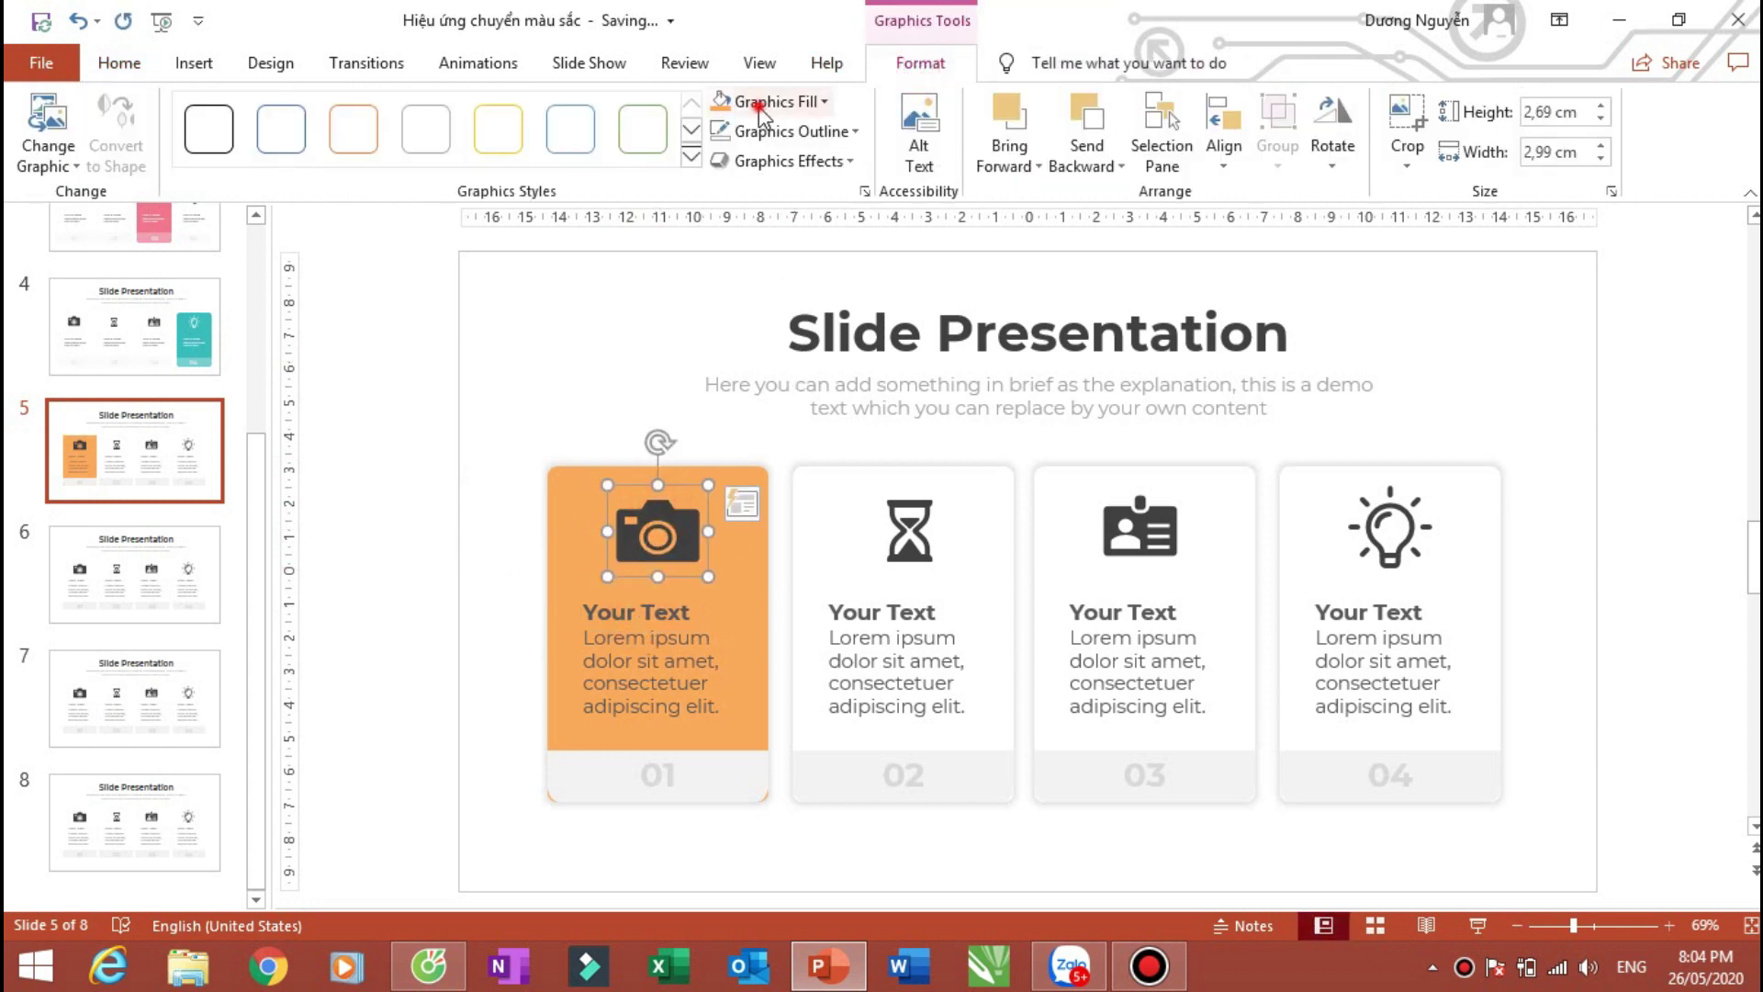
{"action": "left_click", "coordinate": [823, 101]}
{"action": "left_click", "coordinate": [725, 153]}
Step: Turn the first card's title and lorem text white
{"action": "left_click", "coordinate": [634, 614]}
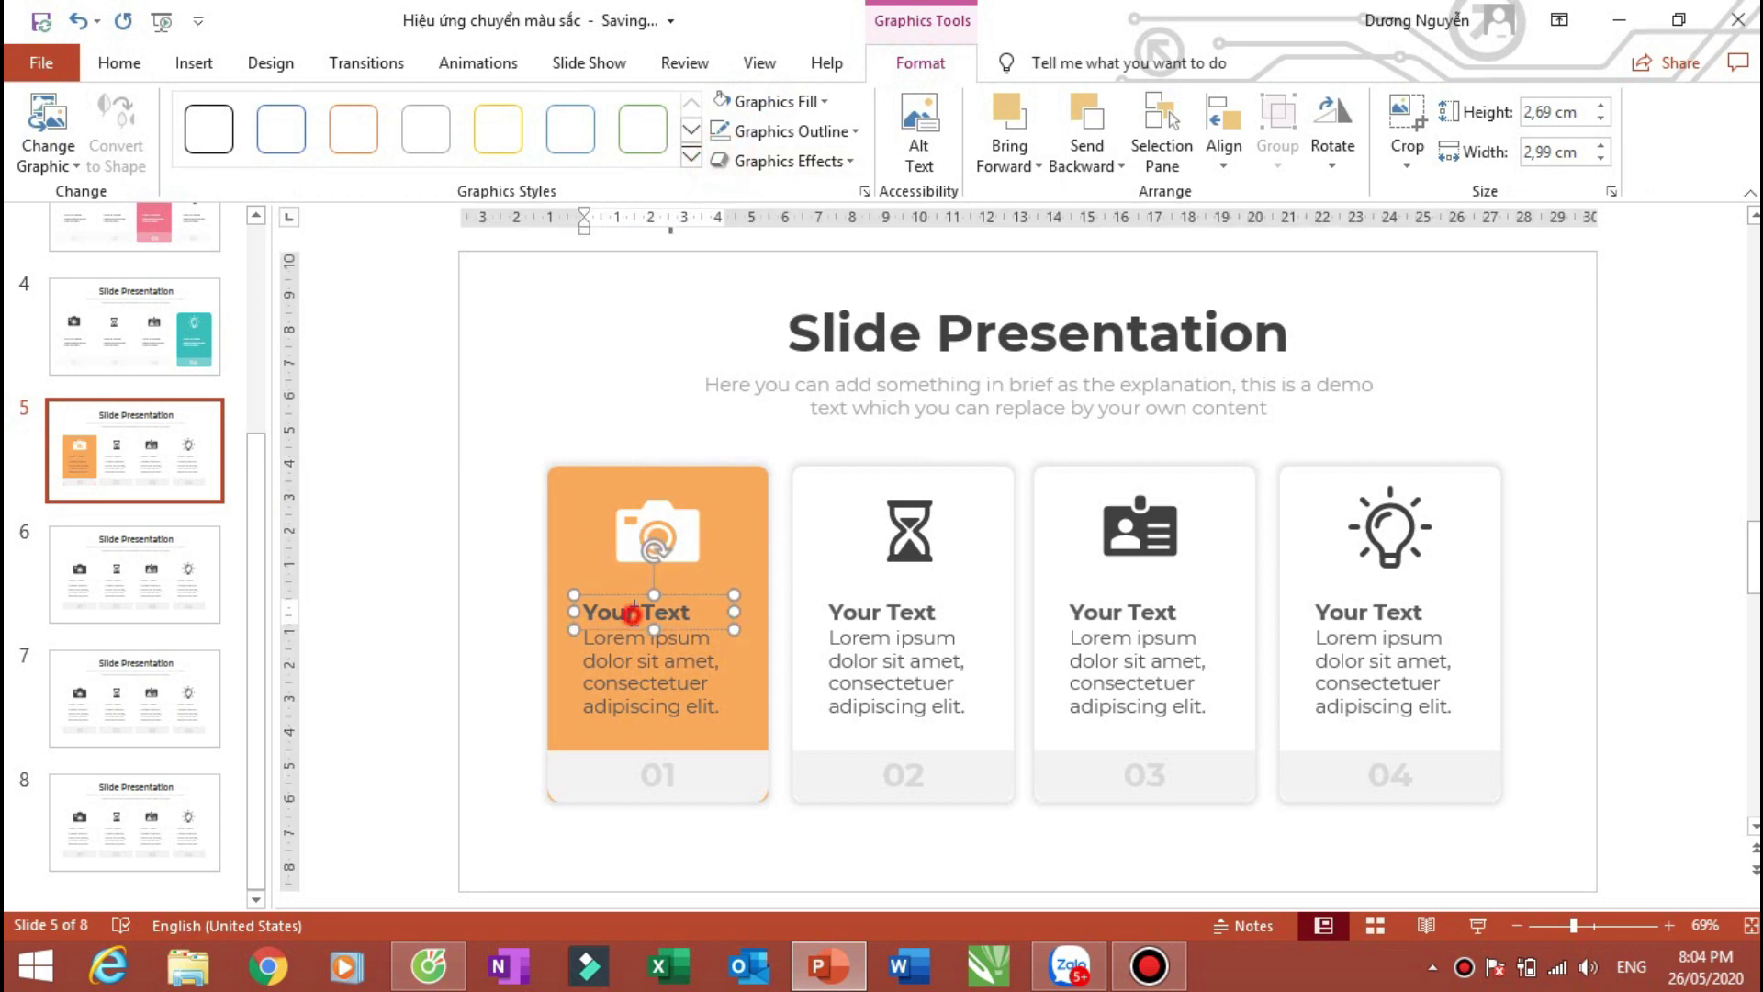
{"action": "left_click", "coordinate": [631, 151]}
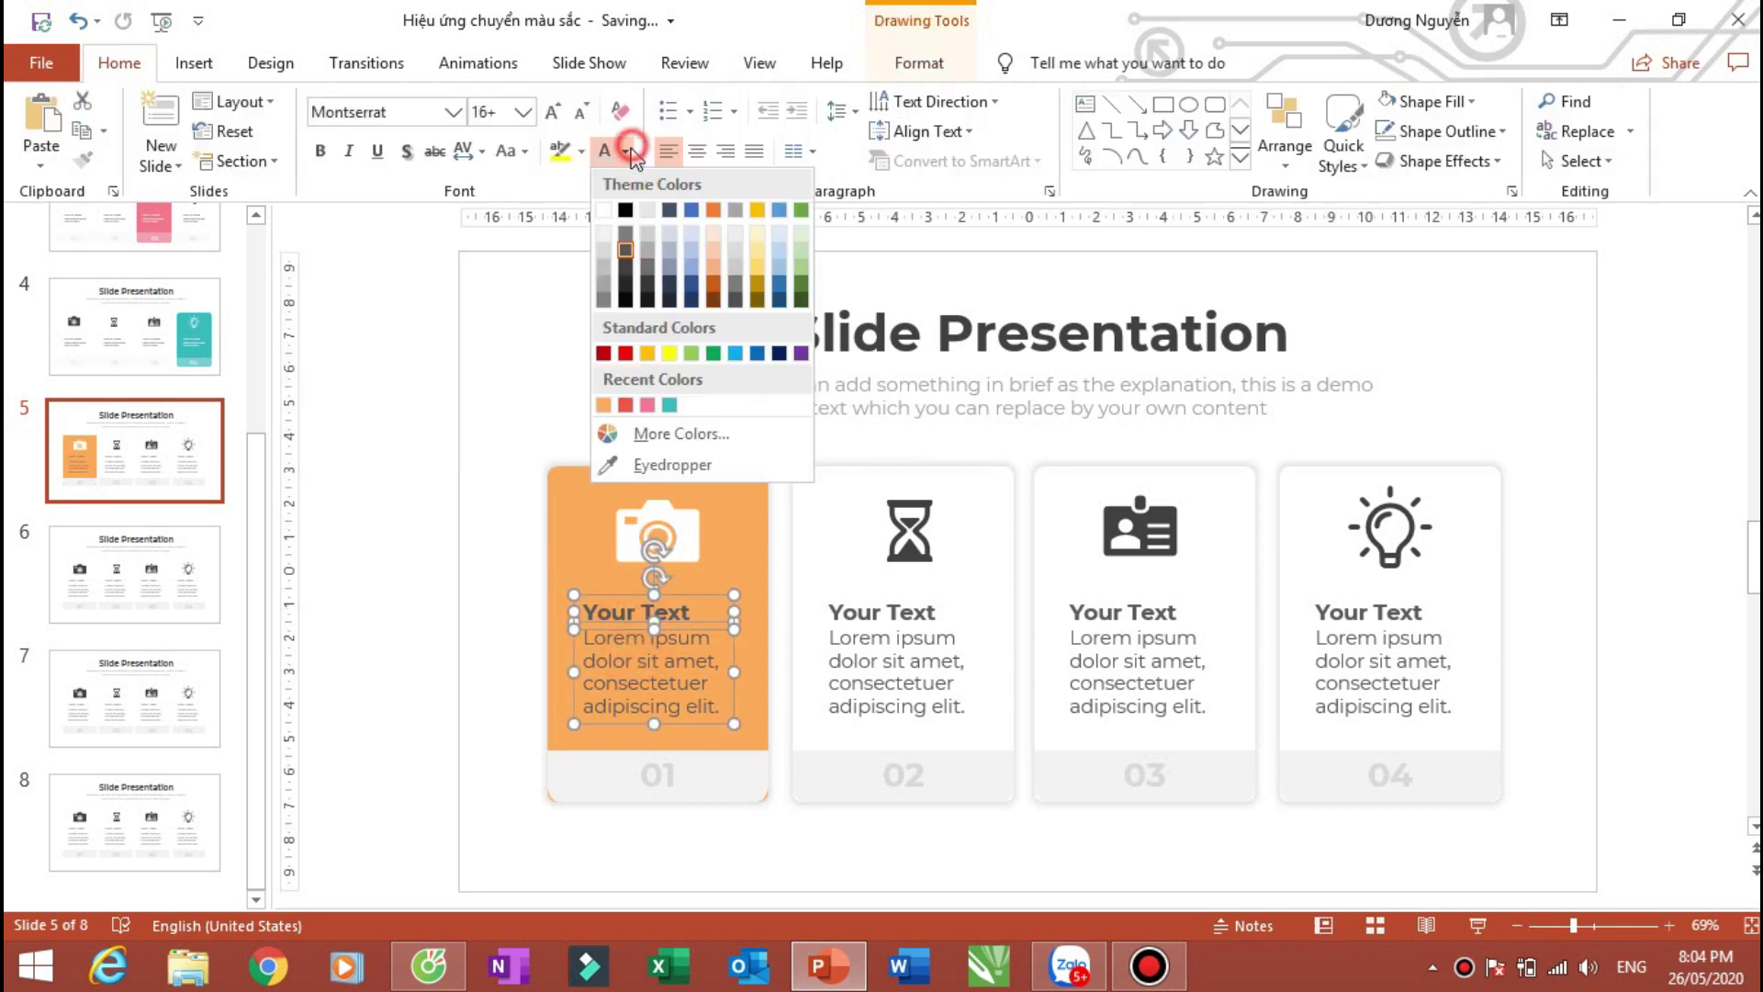
{"action": "left_click", "coordinate": [603, 210]}
{"action": "left_click", "coordinate": [380, 612]}
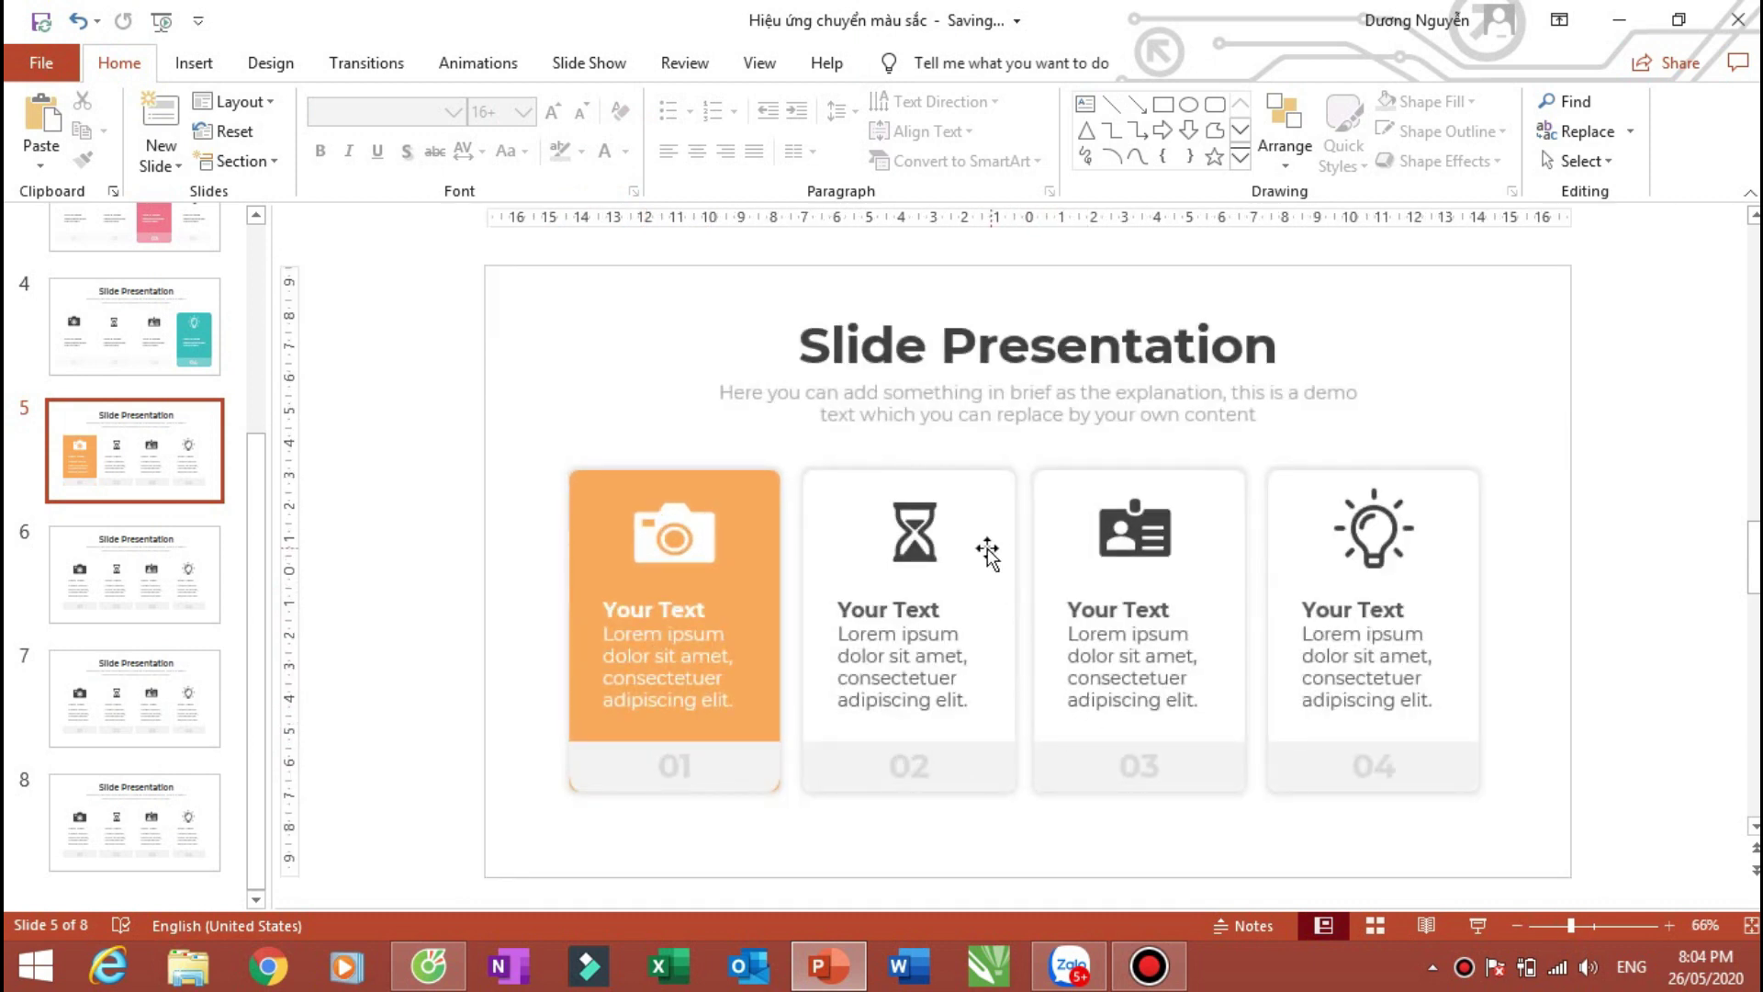
{"action": "left_click", "coordinate": [151, 571]}
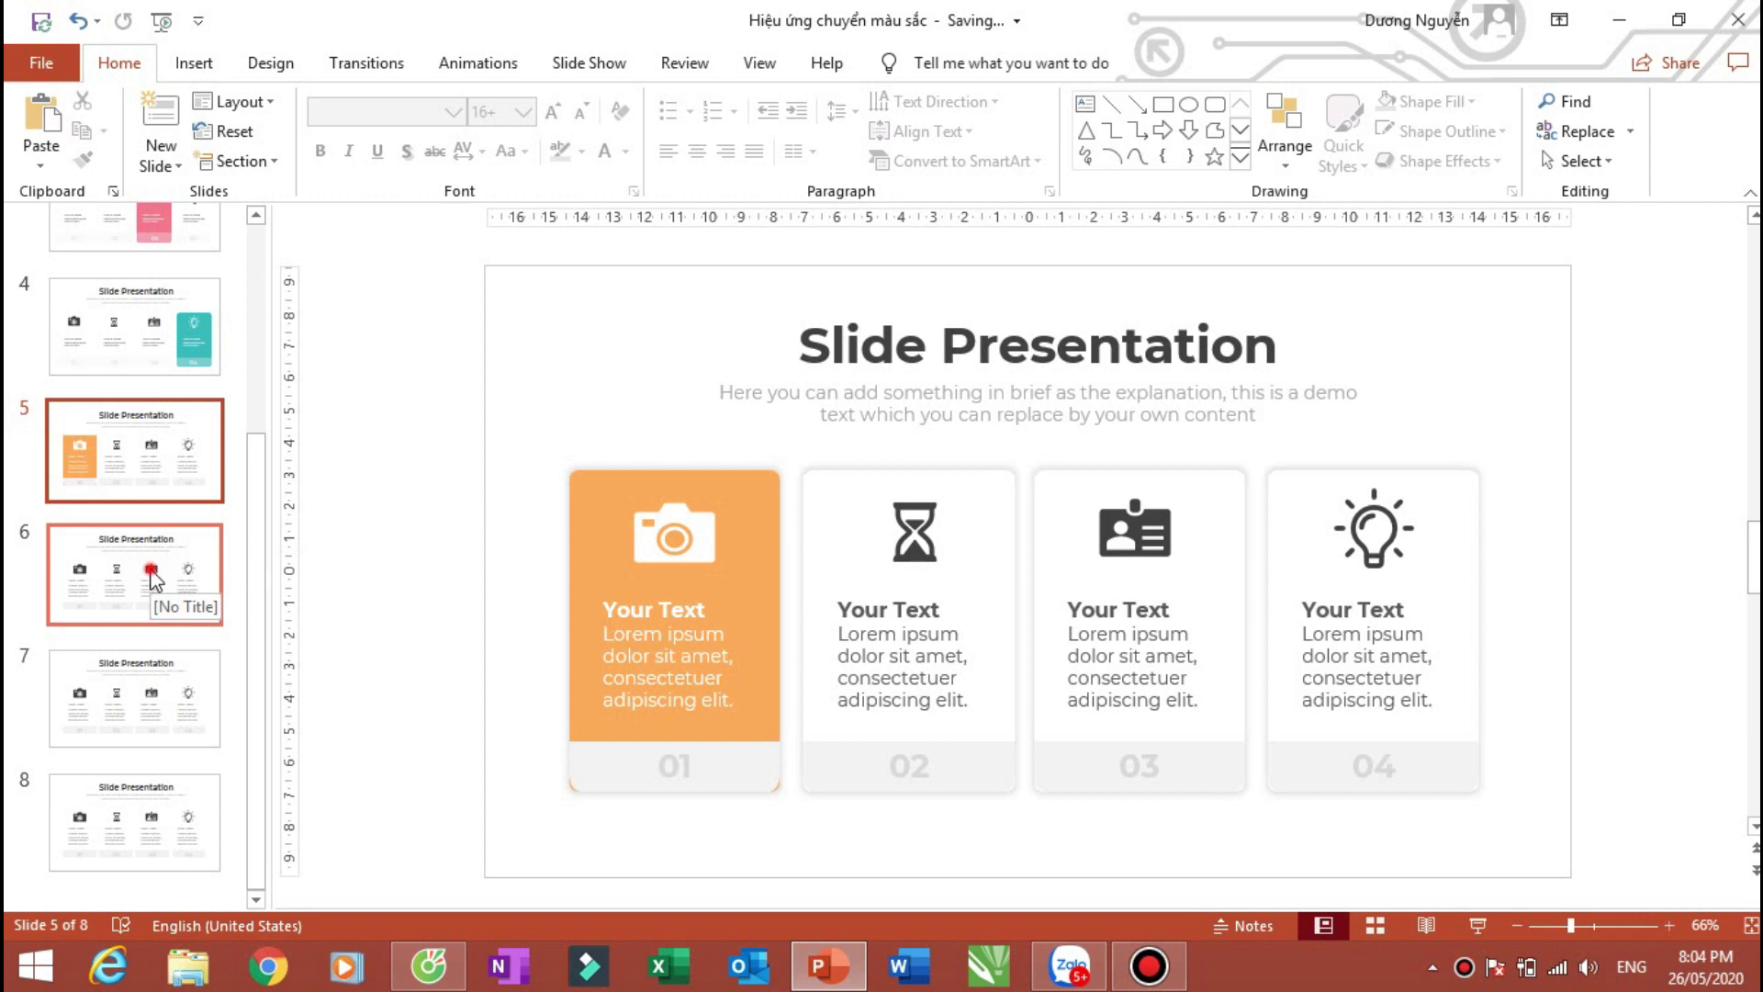
Step: Fill card 02 on slide 6 with the recent red
{"action": "left_click", "coordinate": [827, 519]}
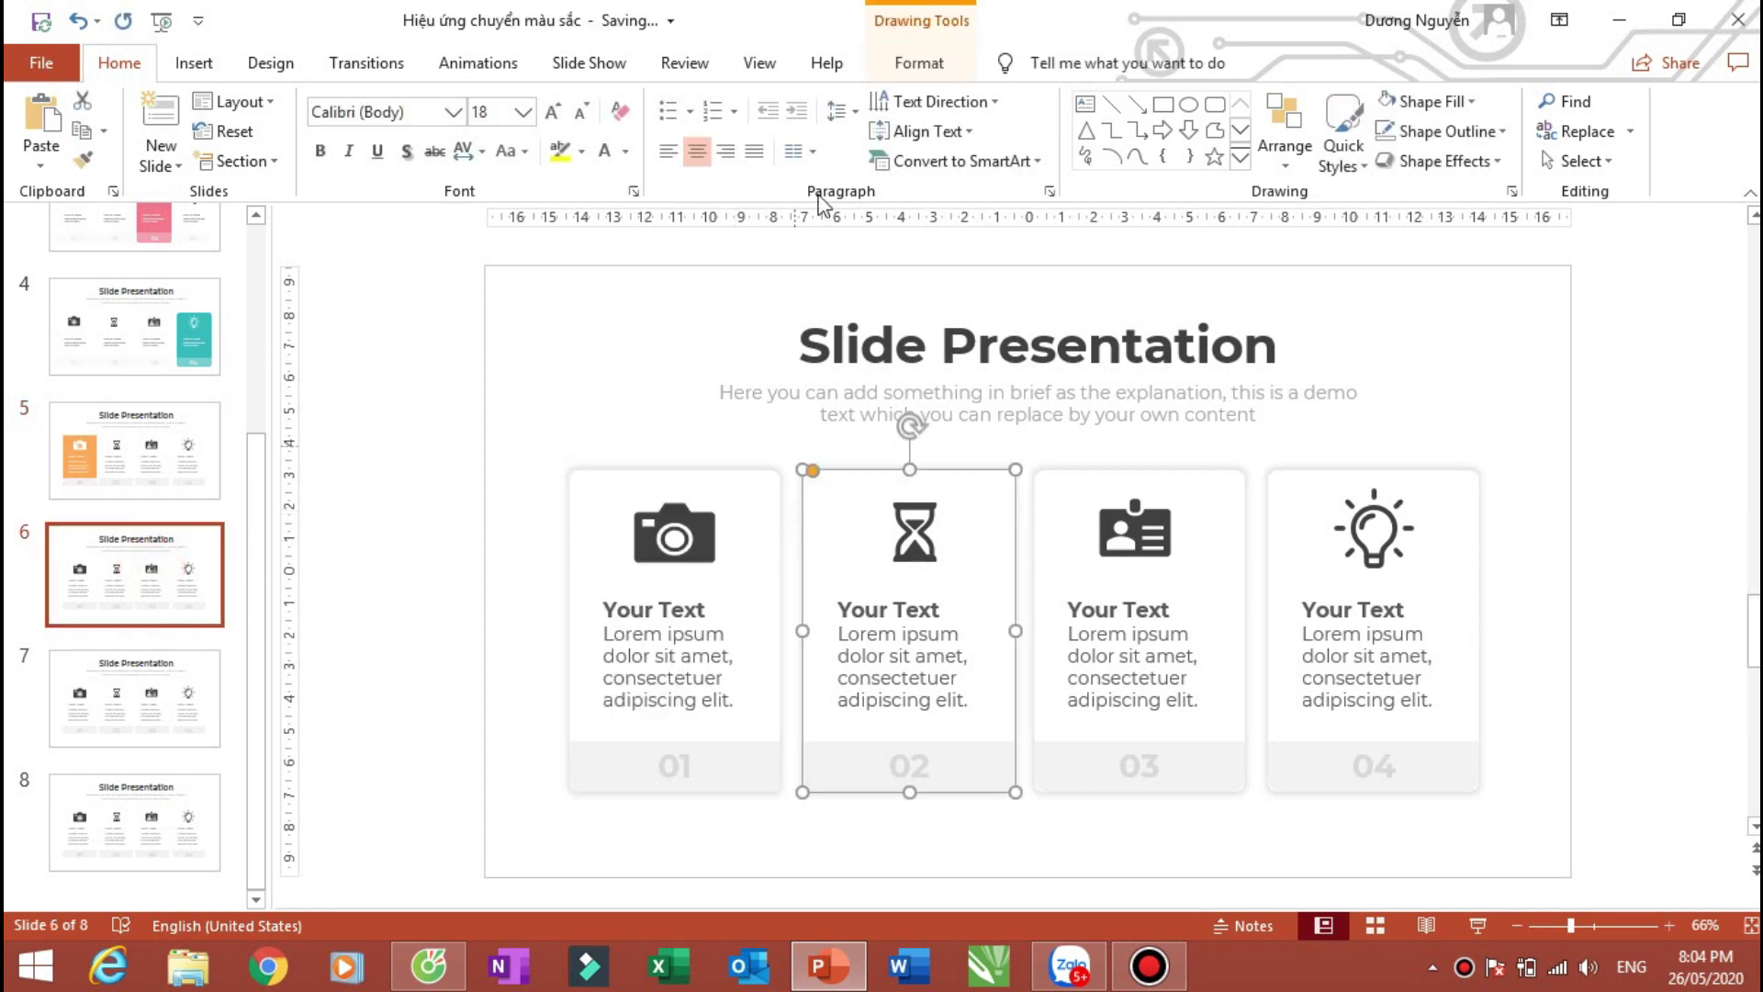
{"action": "left_click", "coordinate": [920, 62]}
{"action": "left_click", "coordinate": [668, 101]}
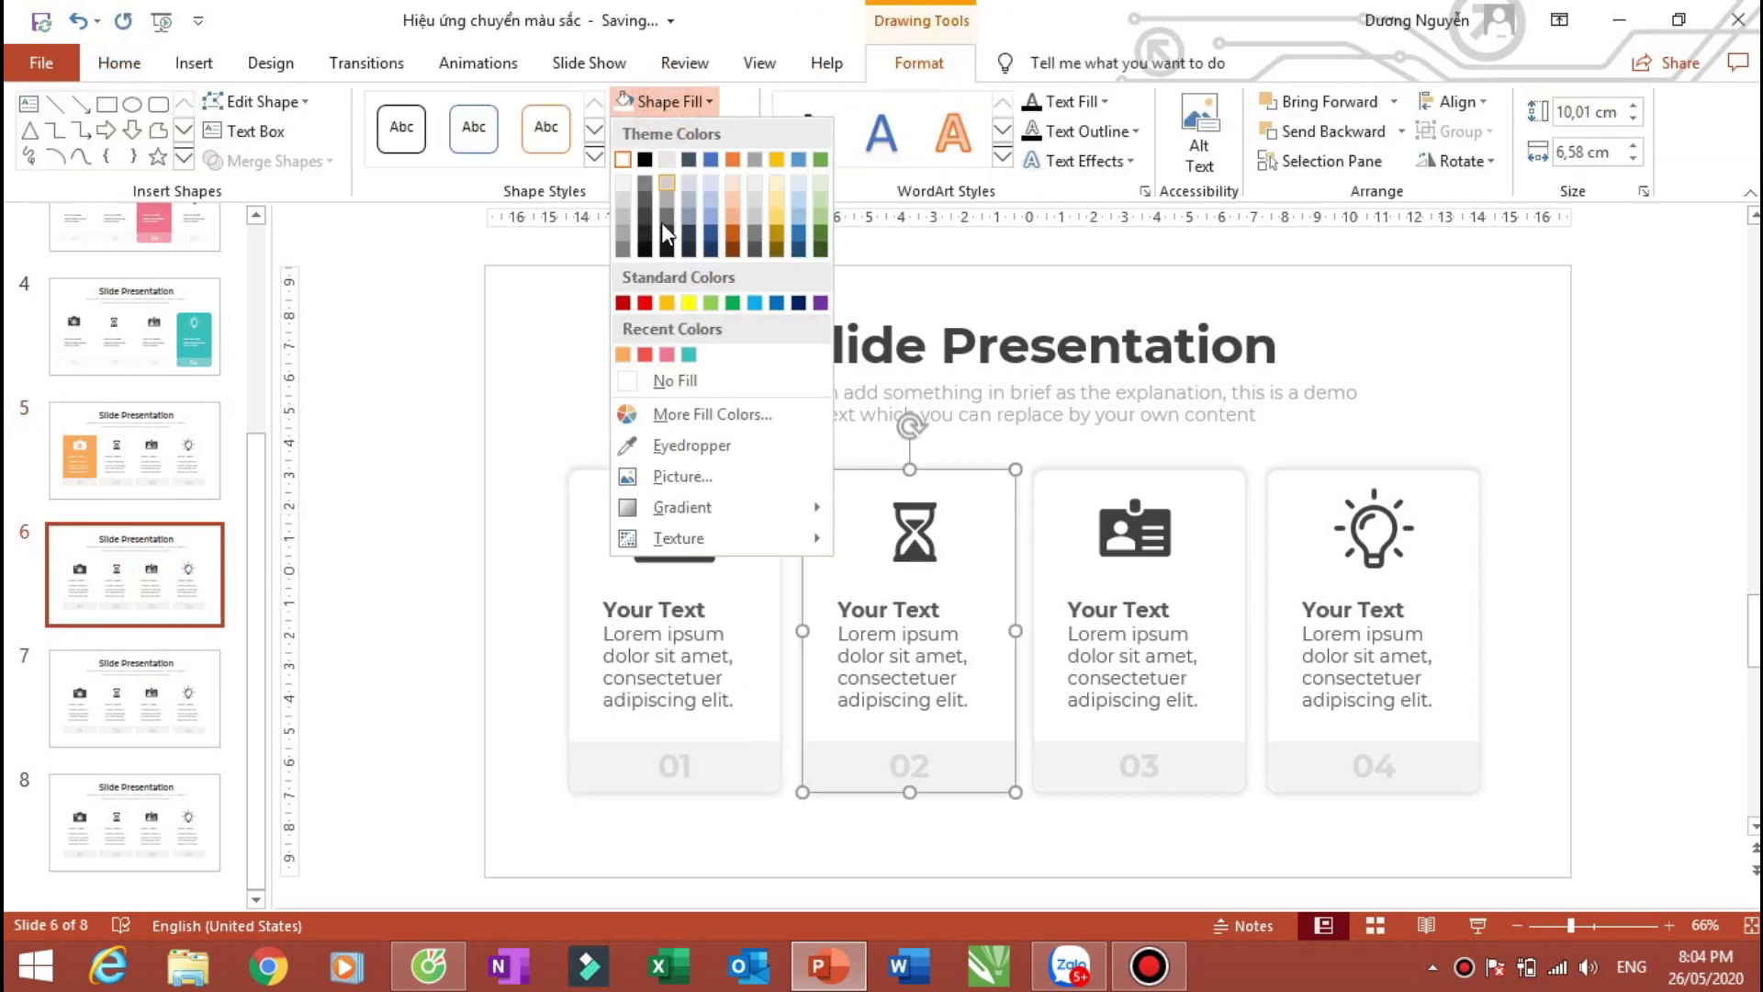
{"action": "left_click", "coordinate": [646, 354]}
Step: Make card 02's hourglass icon white, then select its text and move to slide 7
{"action": "left_click_drag", "start_coordinate": [906, 535], "coordinate": [900, 531]}
{"action": "left_click", "coordinate": [937, 79]}
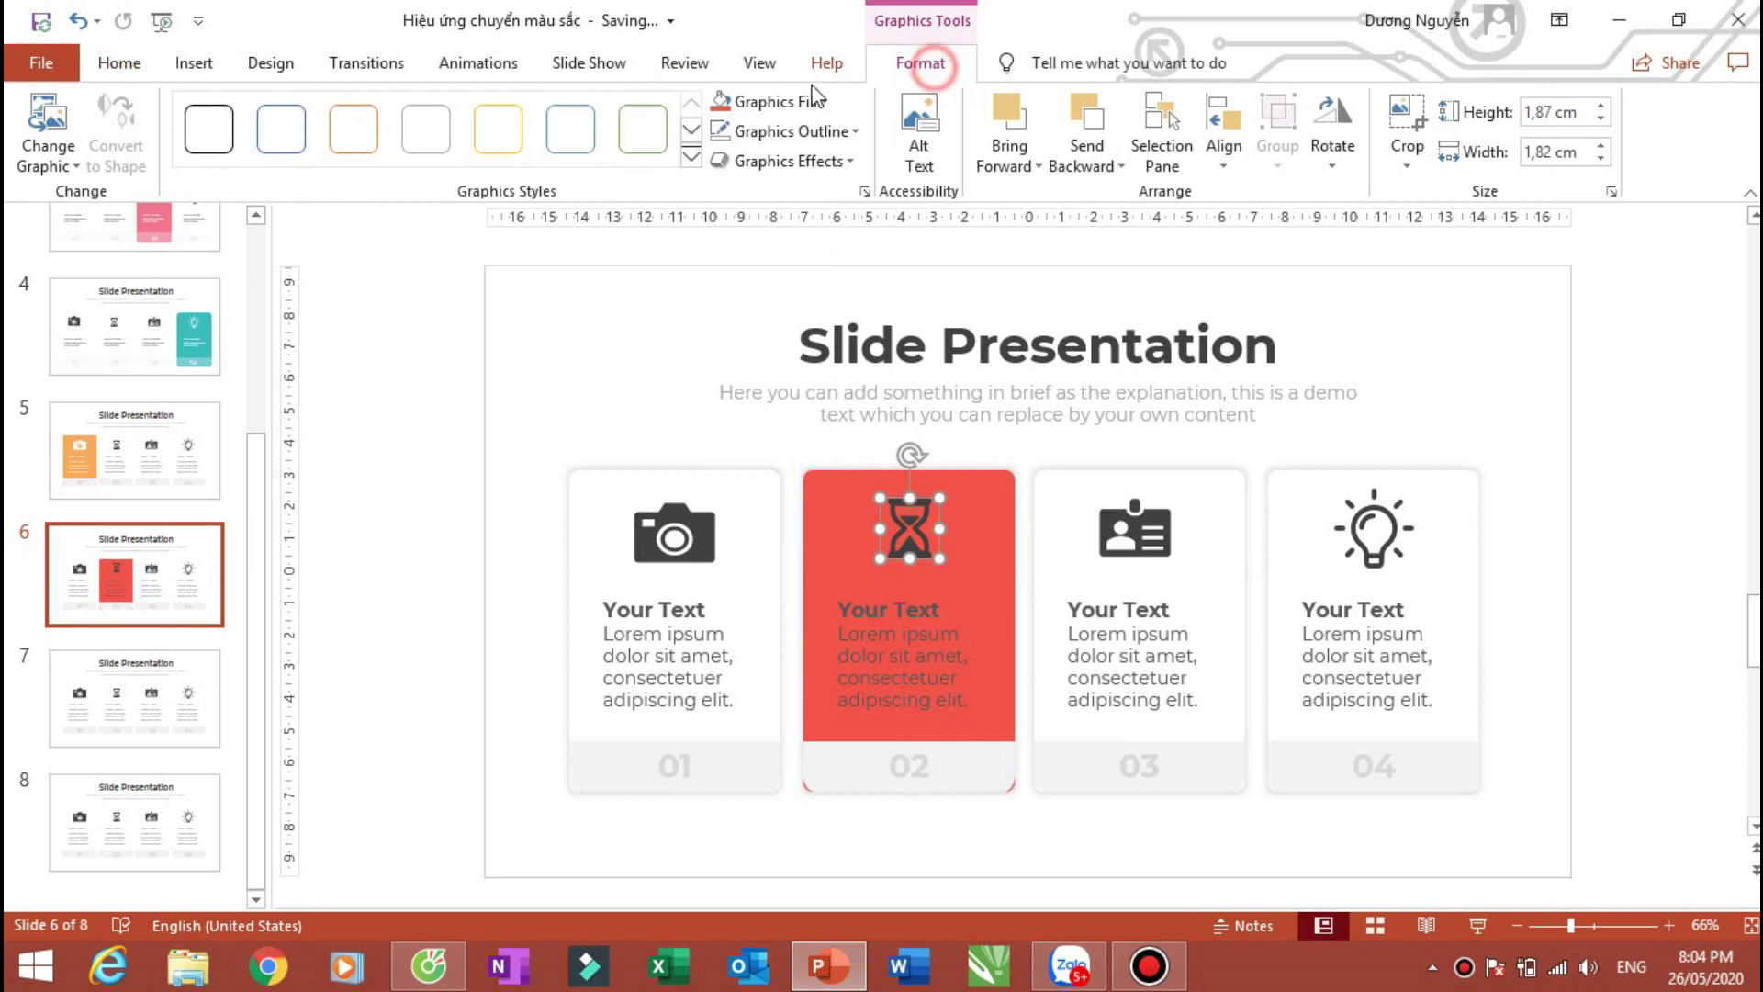
{"action": "left_click", "coordinate": [823, 101]}
{"action": "left_click", "coordinate": [719, 164]}
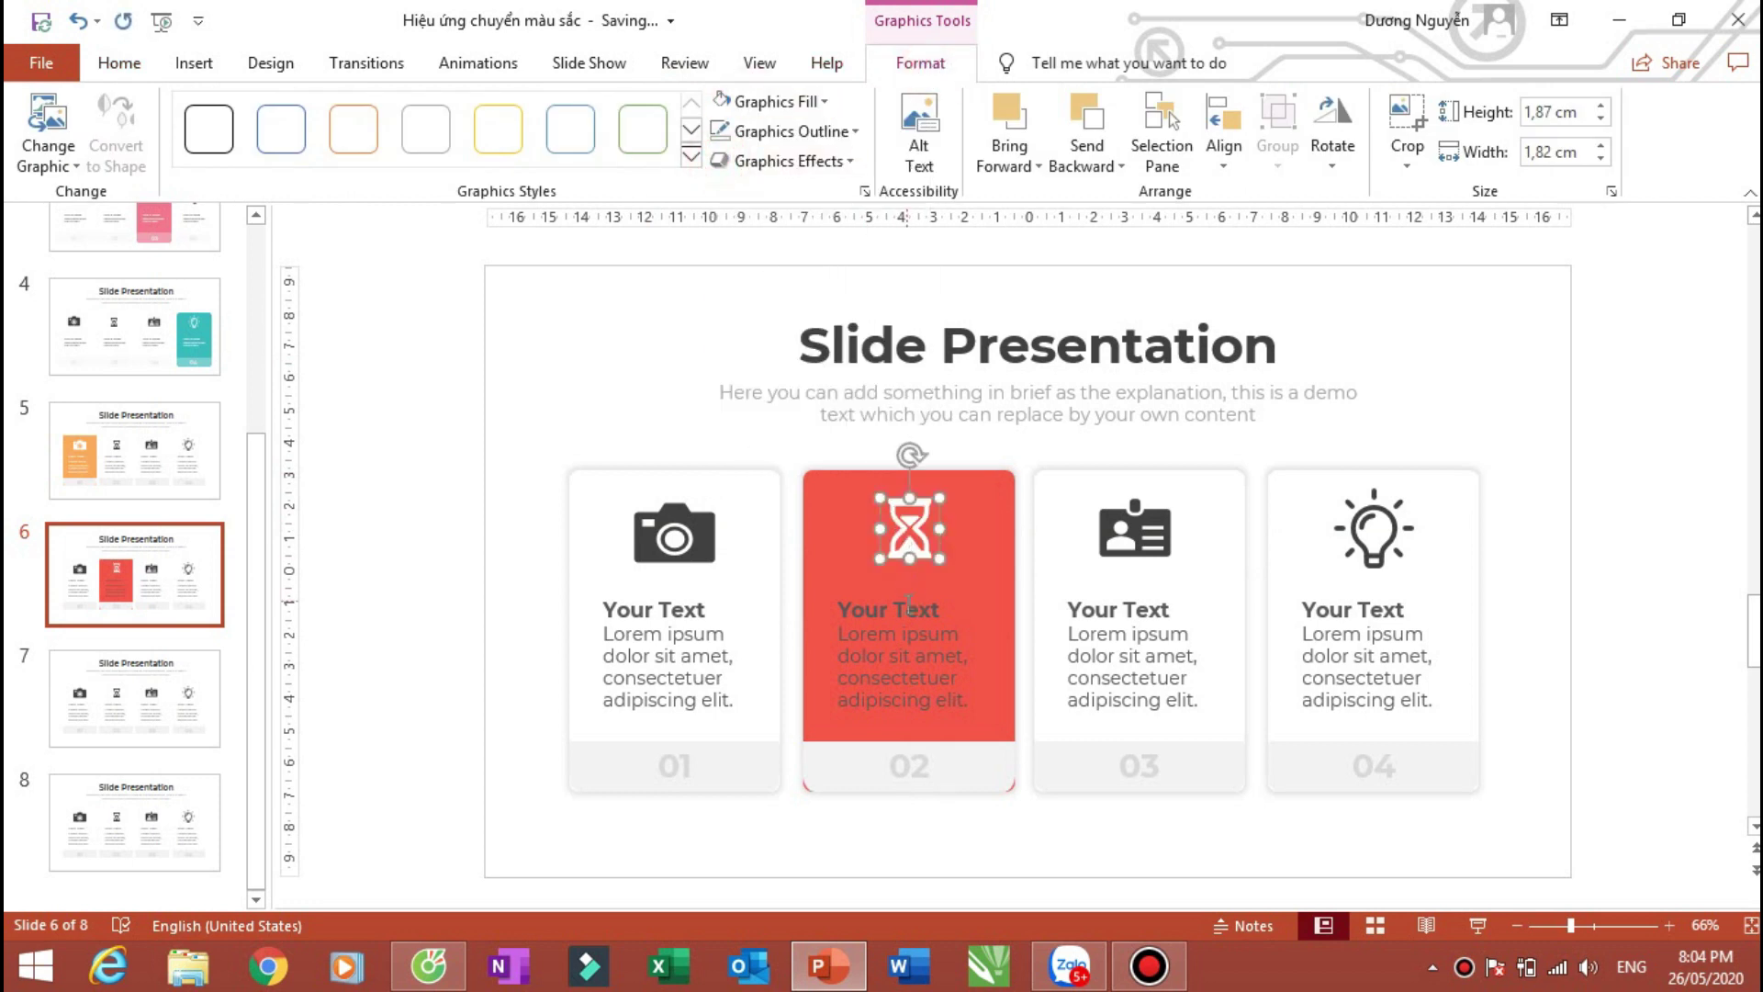
{"action": "left_click", "coordinate": [902, 659]}
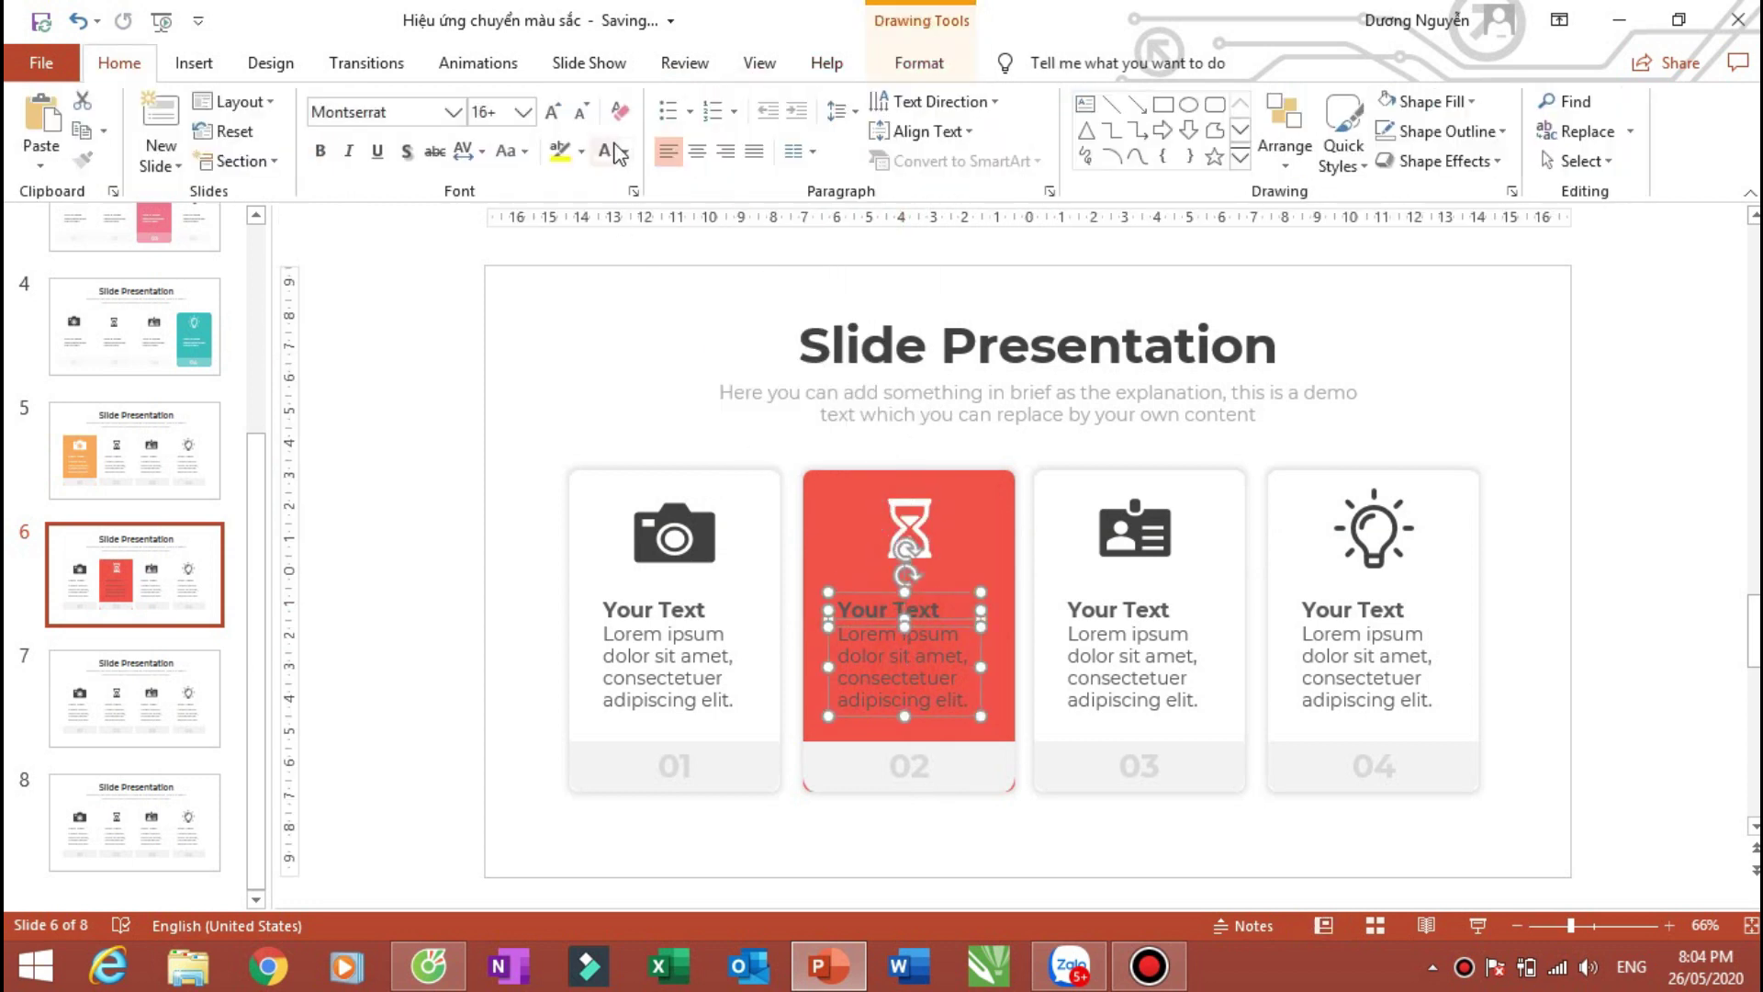
{"action": "left_click", "coordinate": [435, 549]}
{"action": "left_click", "coordinate": [160, 698]}
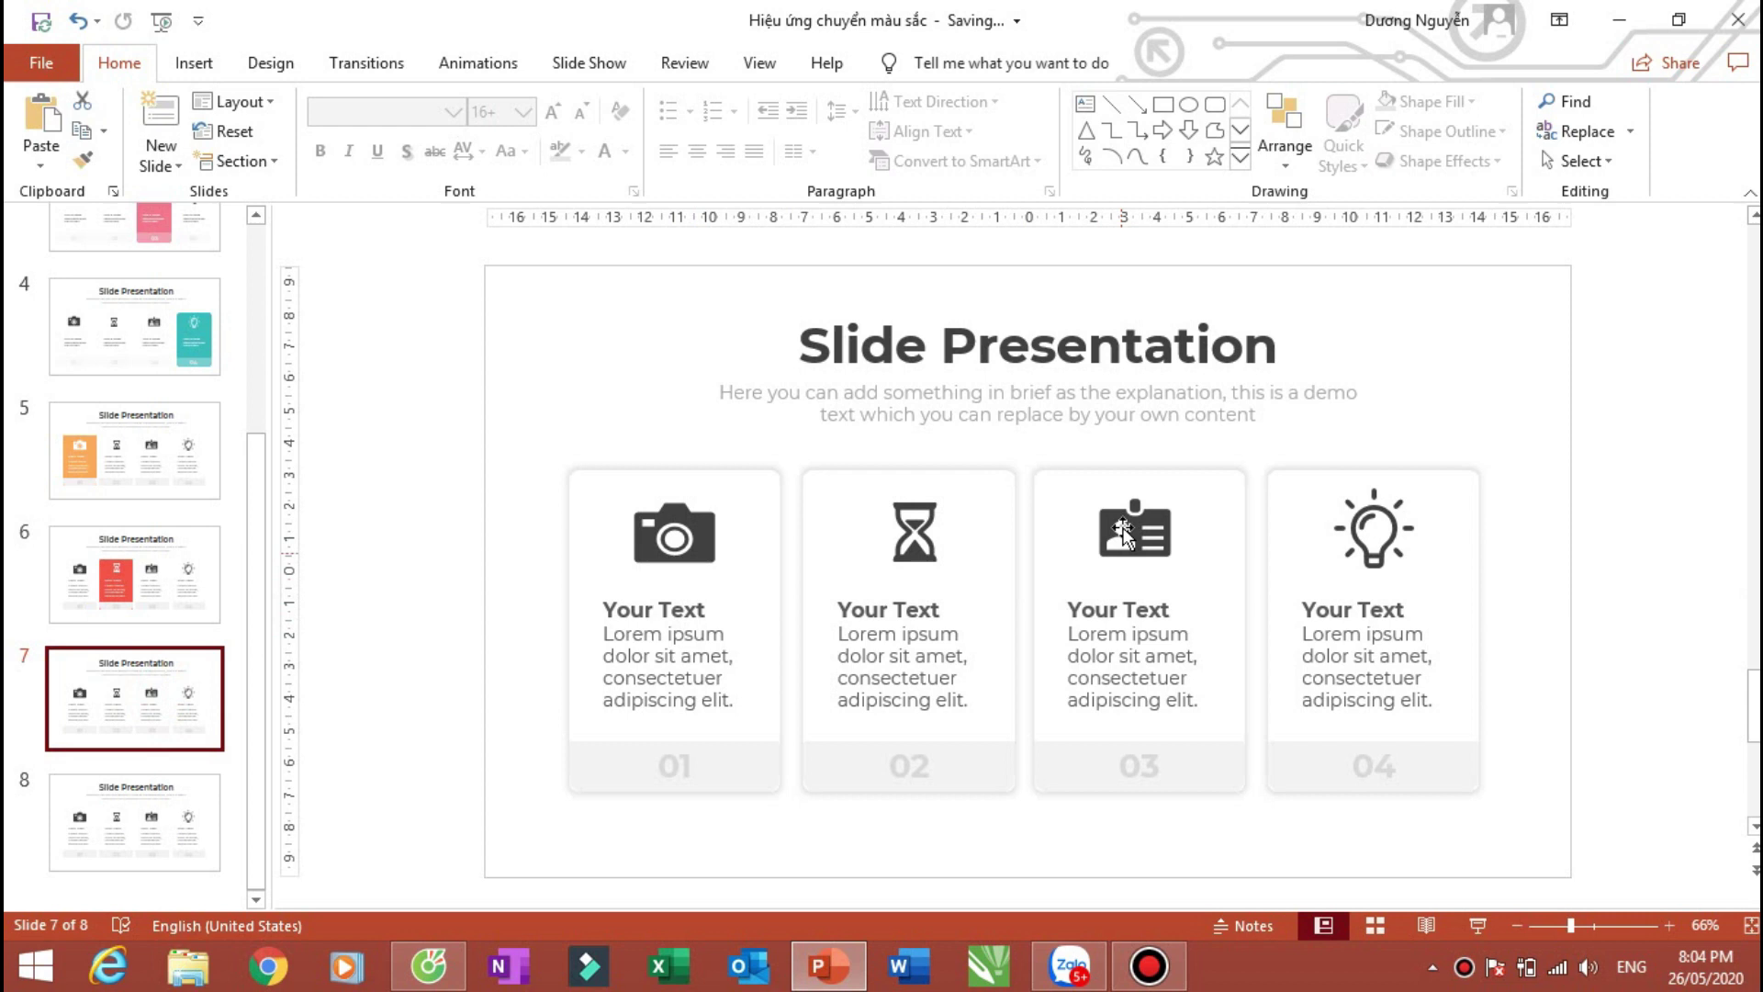
Step: Fill card 03 on slide 7 with the recent pink
{"action": "left_click", "coordinate": [1062, 488]}
{"action": "left_click", "coordinate": [919, 62]}
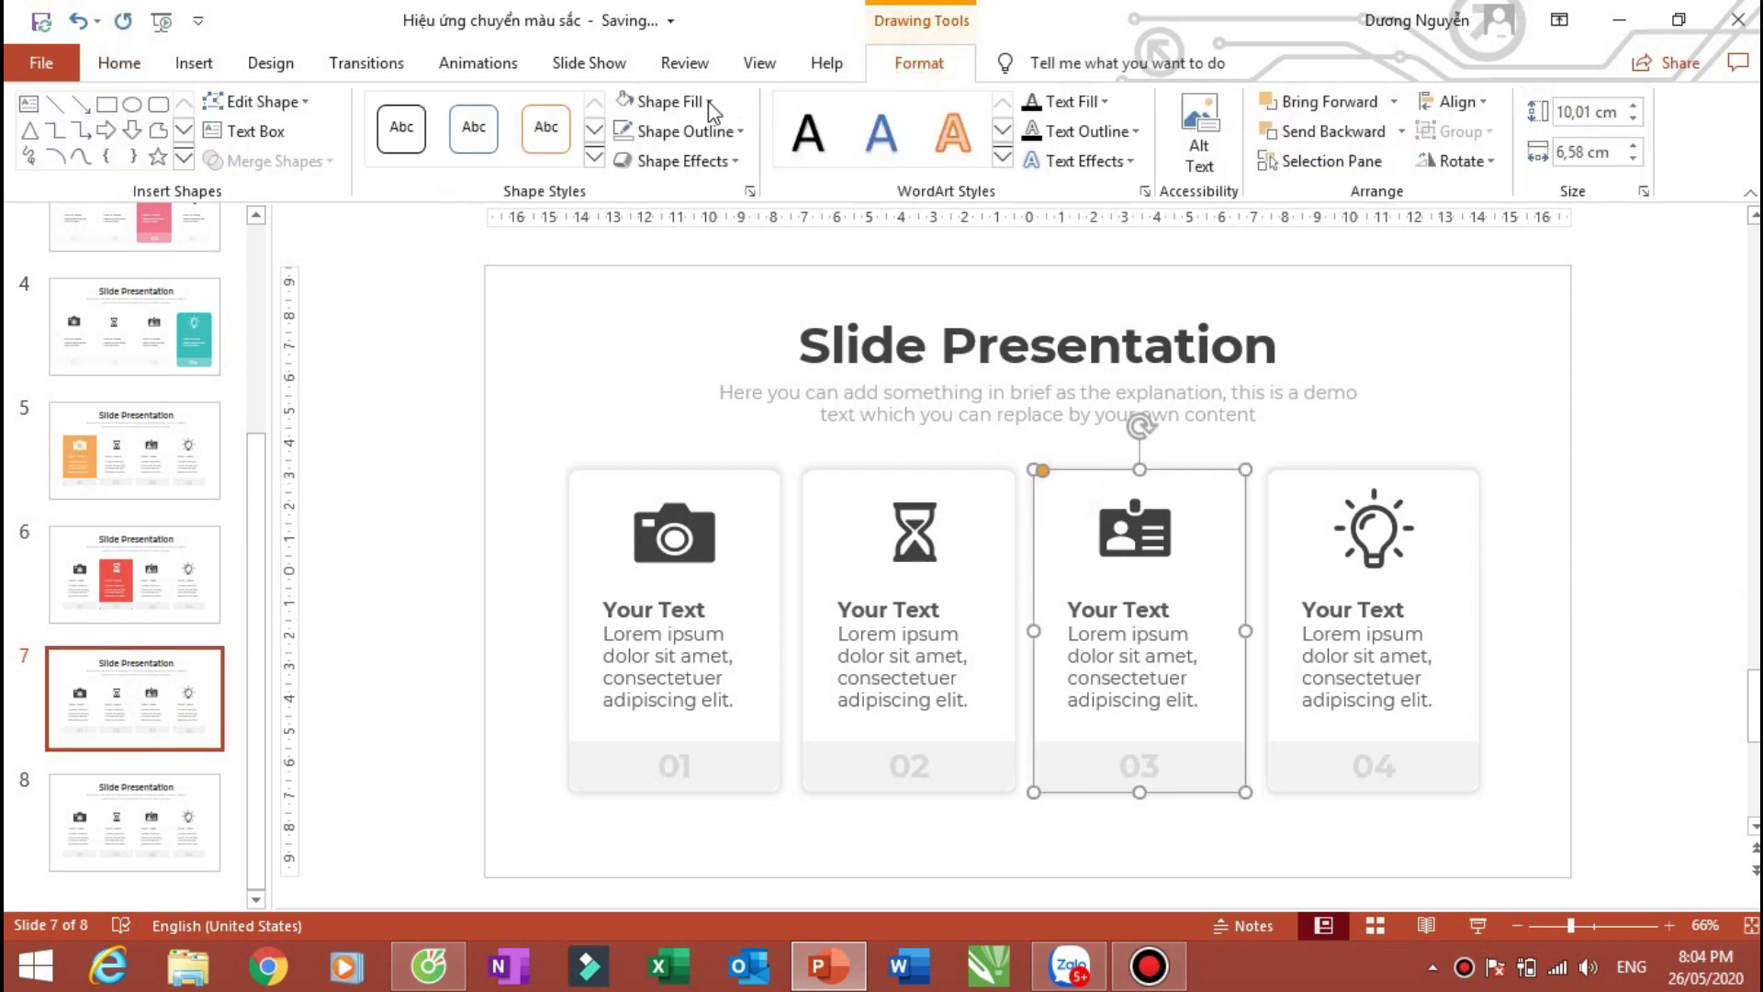
{"action": "left_click", "coordinate": [695, 103]}
{"action": "left_click", "coordinate": [666, 355]}
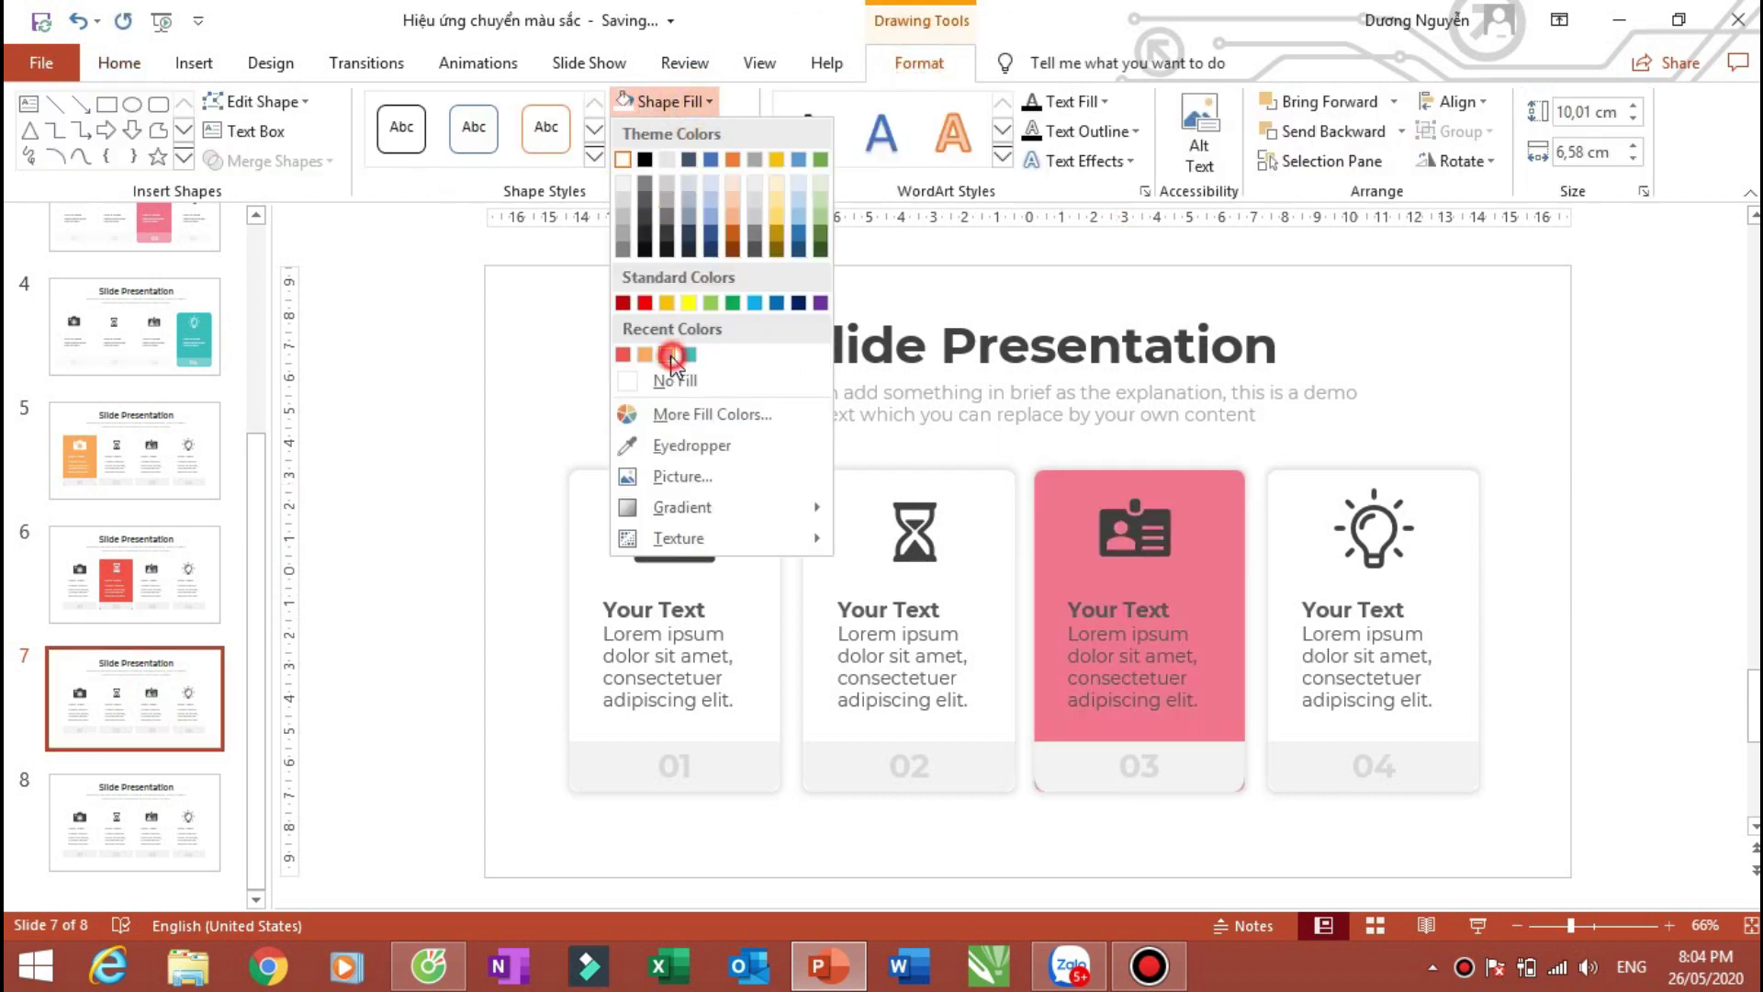
Step: Make card 03's ID-card icon, heading and body text white, then go to slide 8
{"action": "left_click", "coordinate": [1117, 563]}
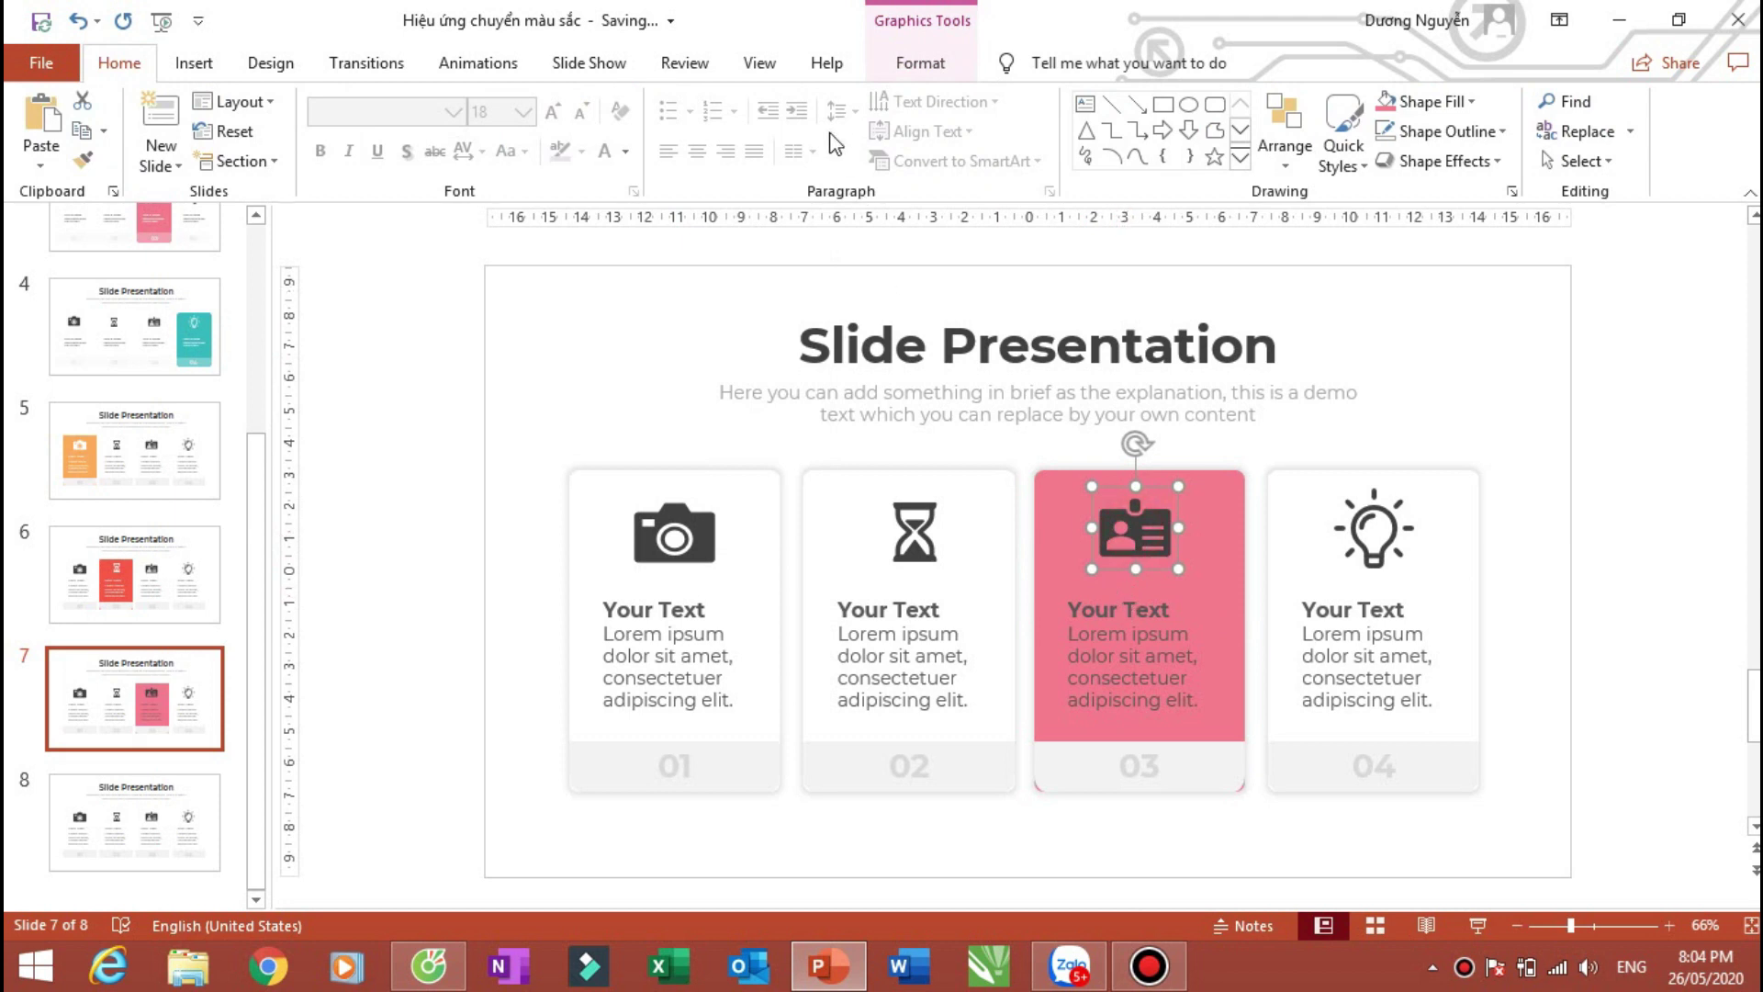
{"action": "left_click", "coordinate": [918, 55]}
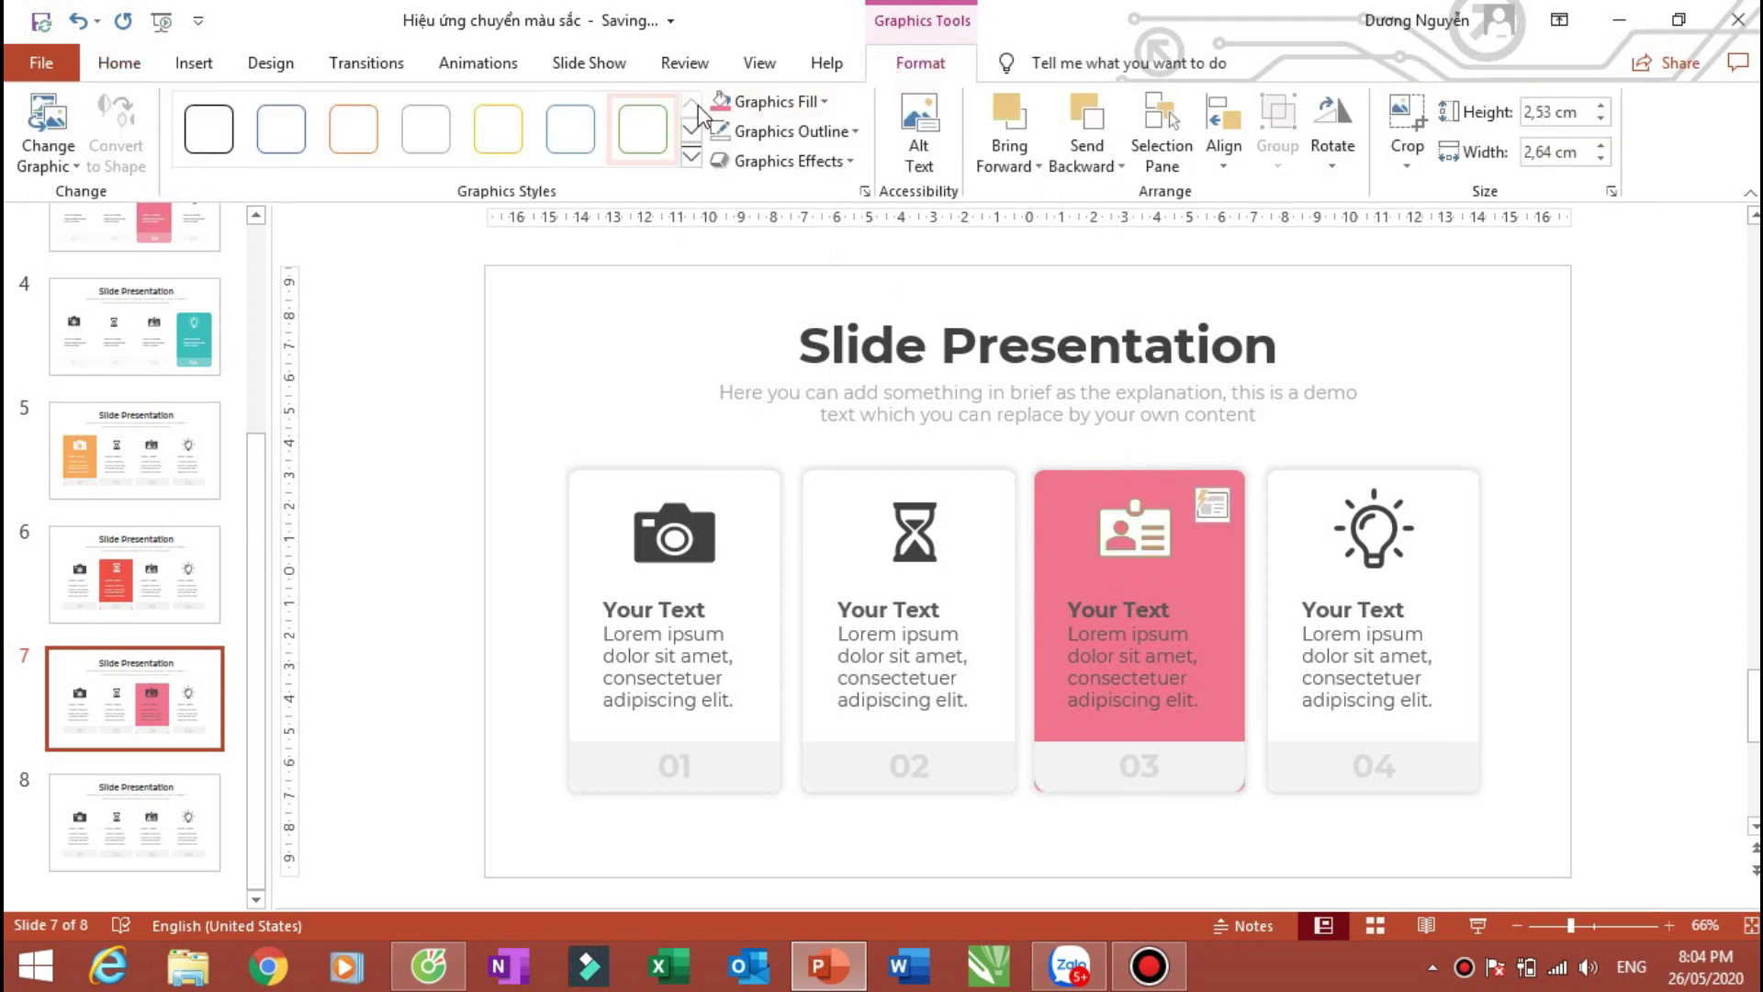
{"action": "left_click", "coordinate": [746, 101]}
{"action": "left_click", "coordinate": [1120, 613]}
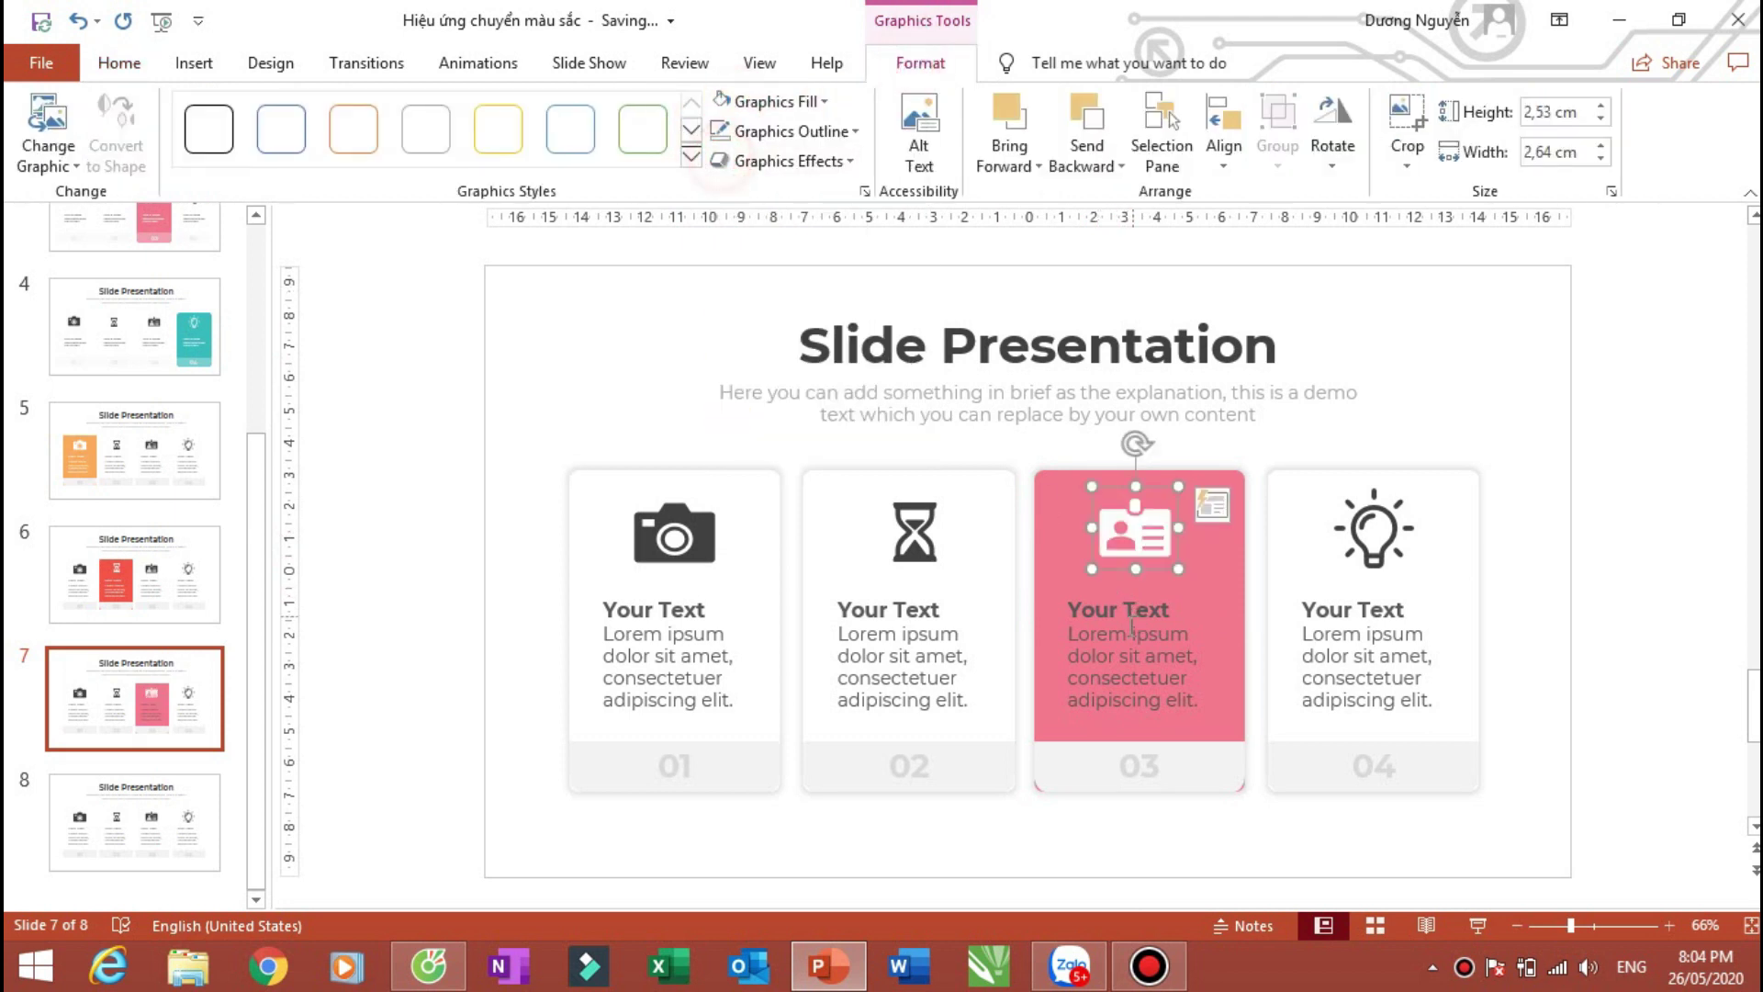
{"action": "left_click", "coordinate": [1120, 614]}
{"action": "left_click", "coordinate": [1124, 643], "text": "shift"}
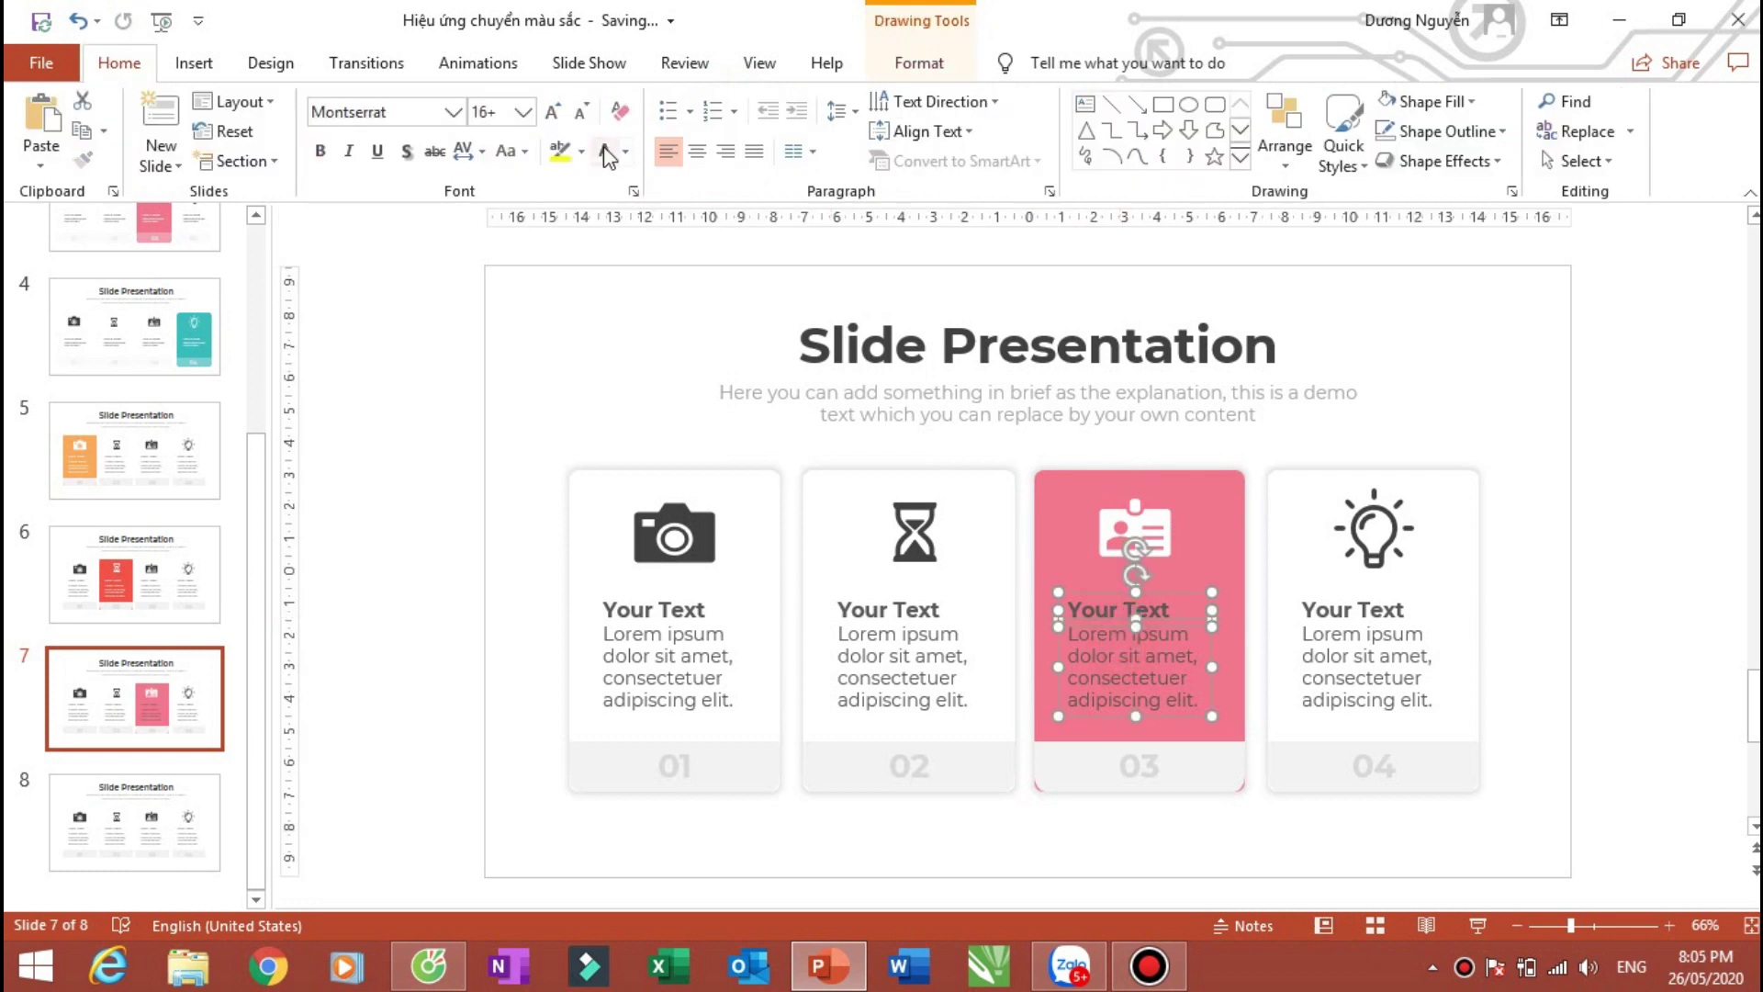
{"action": "left_click", "coordinate": [1637, 494]}
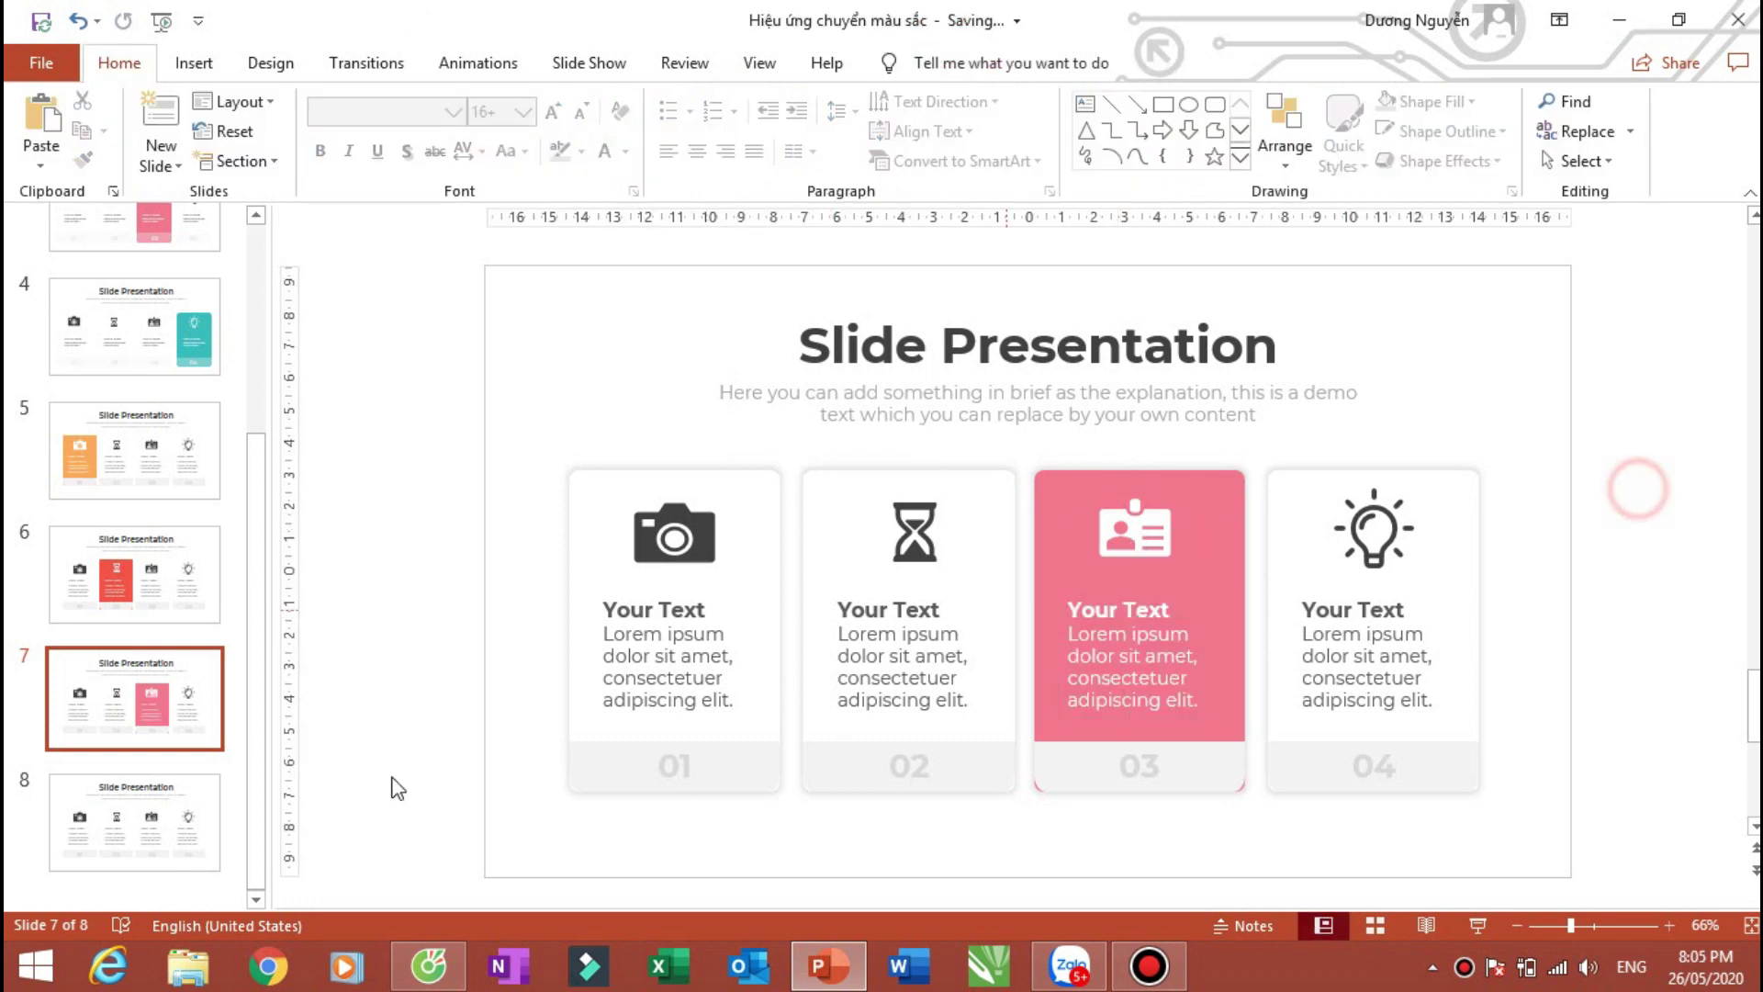
{"action": "left_click", "coordinate": [189, 817]}
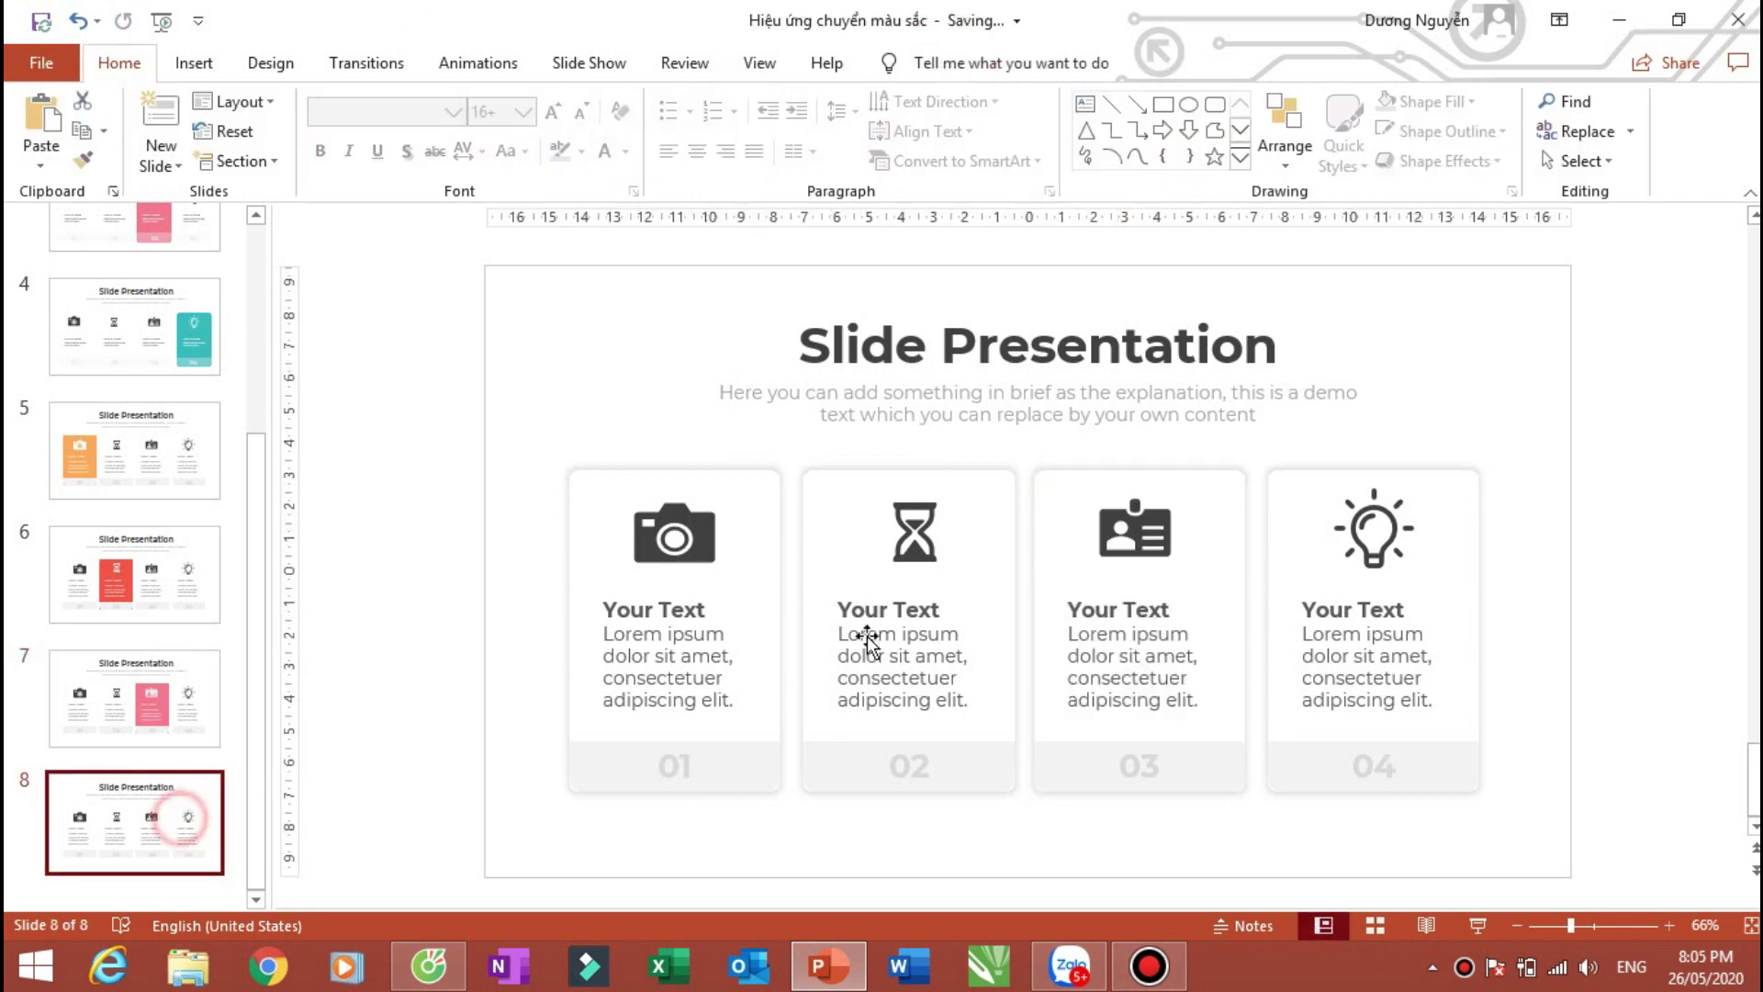
Step: Fill card 04 on slide 8 with the recent teal
{"action": "left_click", "coordinate": [1298, 540]}
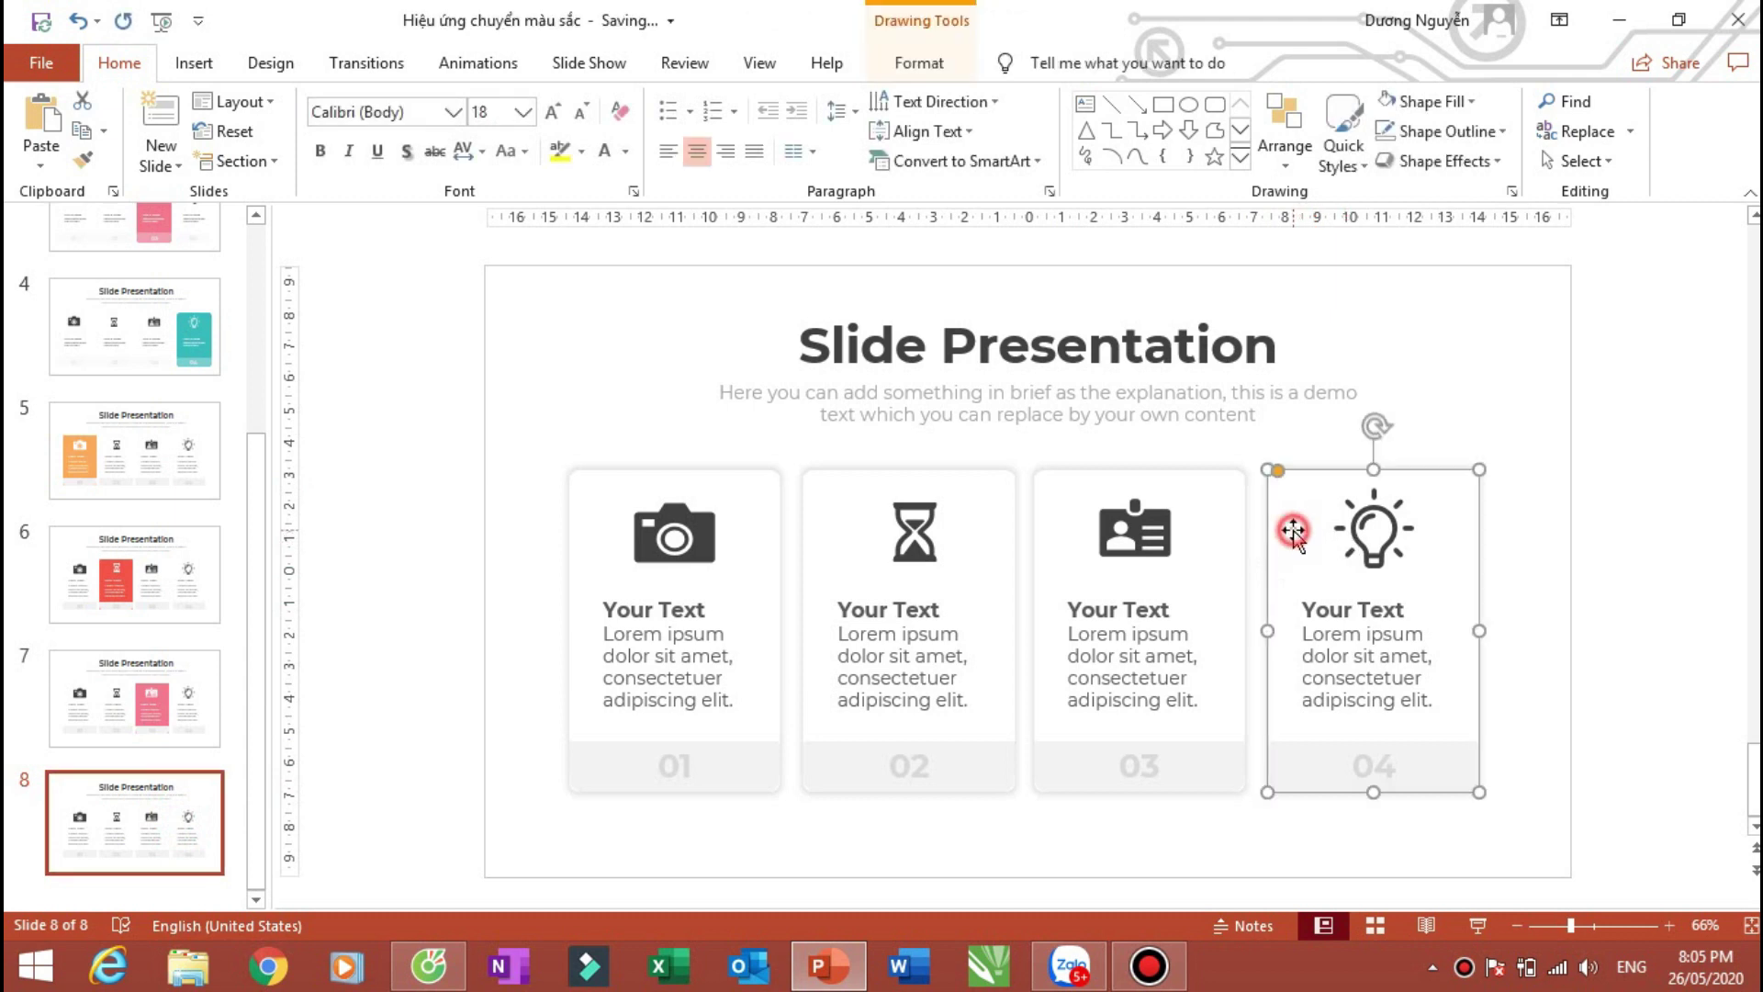
{"action": "left_click", "coordinate": [922, 62]}
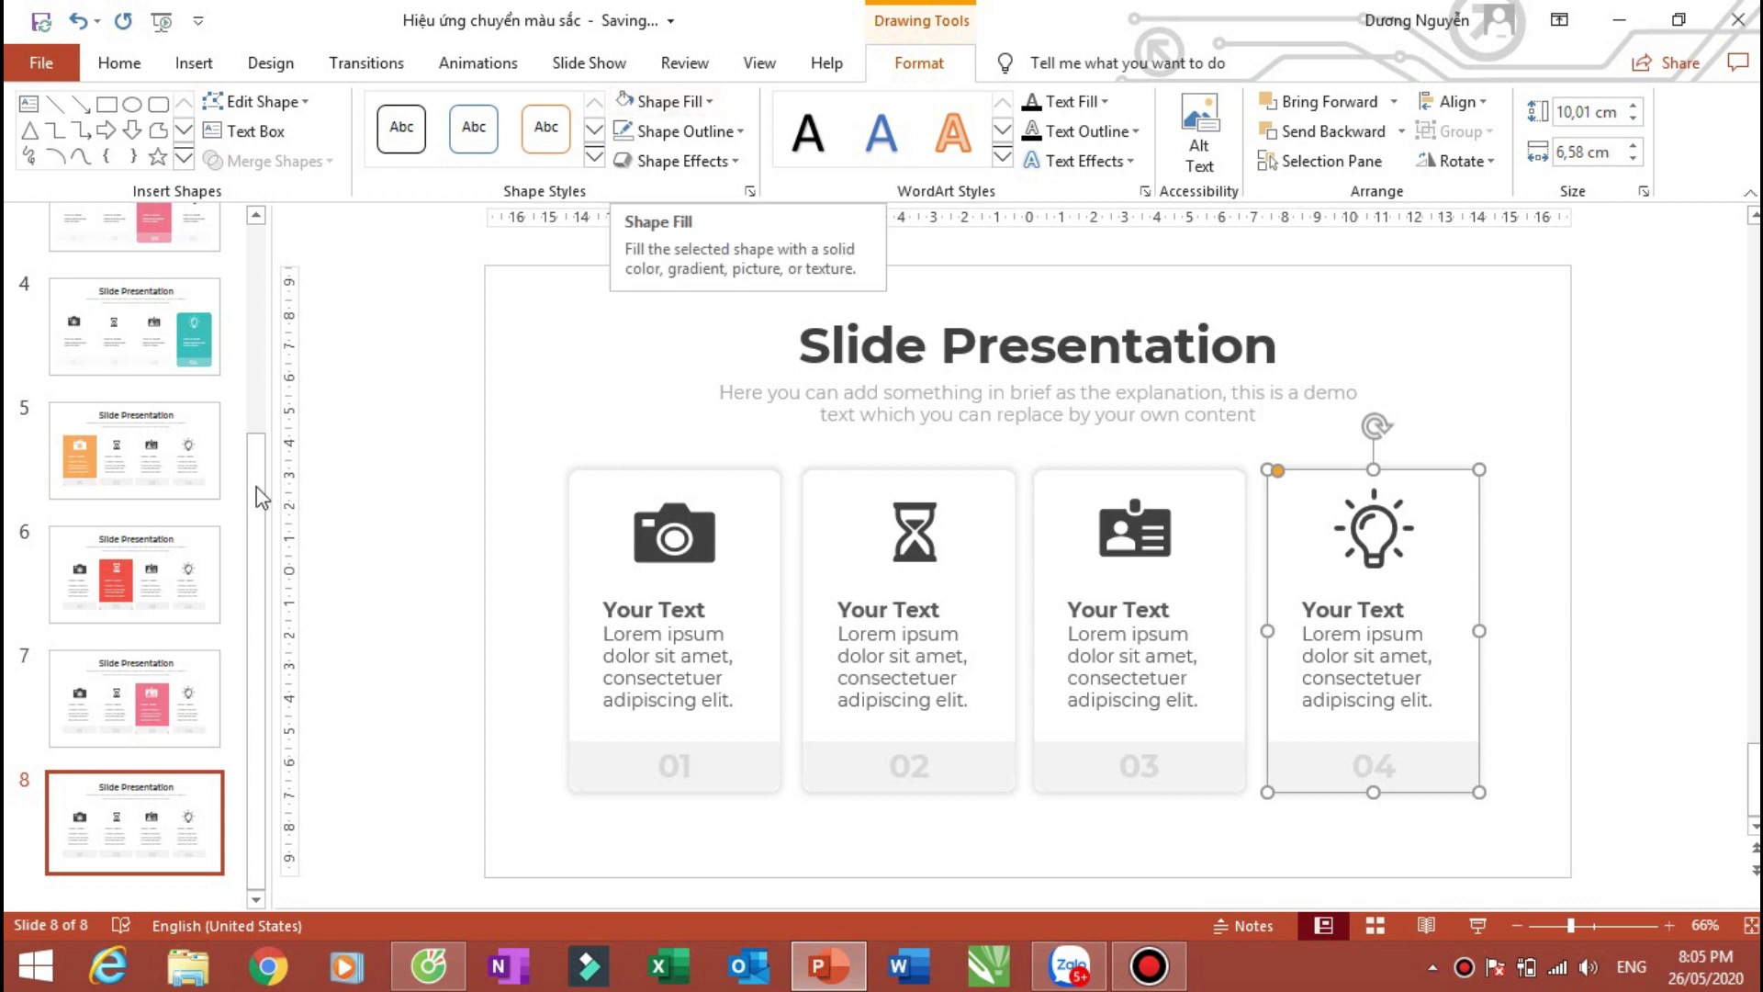
{"action": "left_click", "coordinate": [665, 101]}
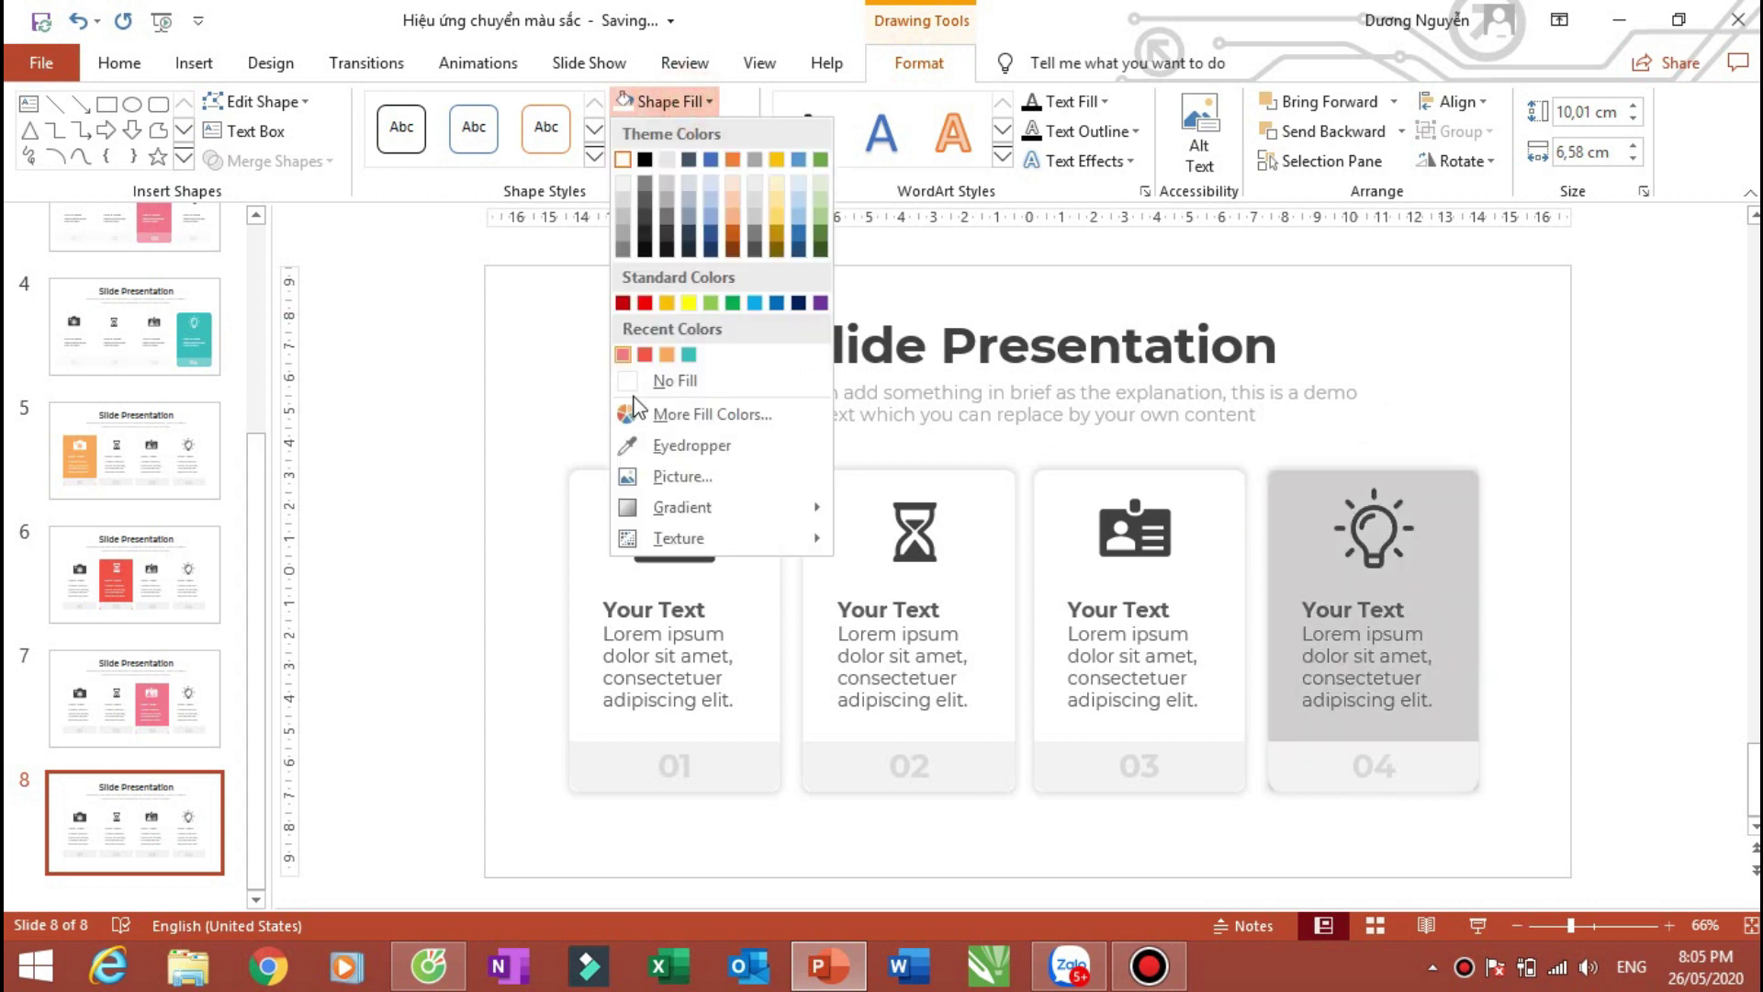
{"action": "left_click", "coordinate": [689, 355]}
Step: Make card 04's lightbulb icon and text white
{"action": "left_click", "coordinate": [1391, 535]}
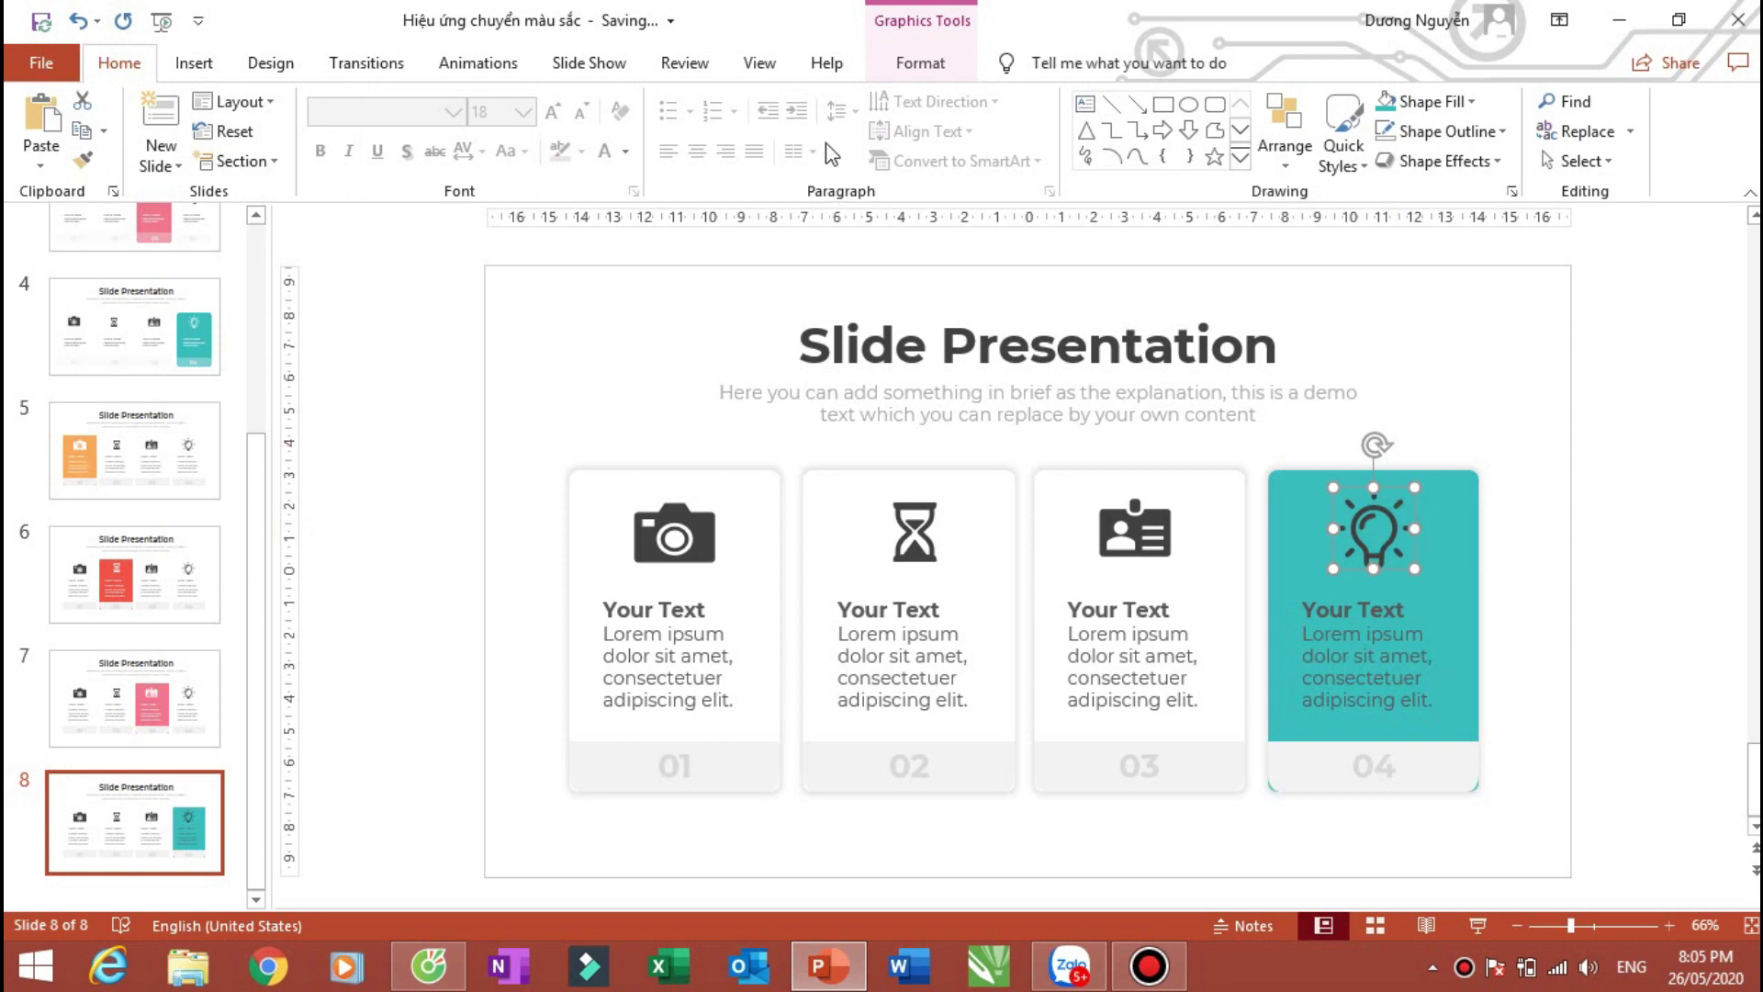
{"action": "left_click", "coordinate": [916, 62]}
{"action": "left_click", "coordinate": [767, 101]}
{"action": "left_click", "coordinate": [724, 164]}
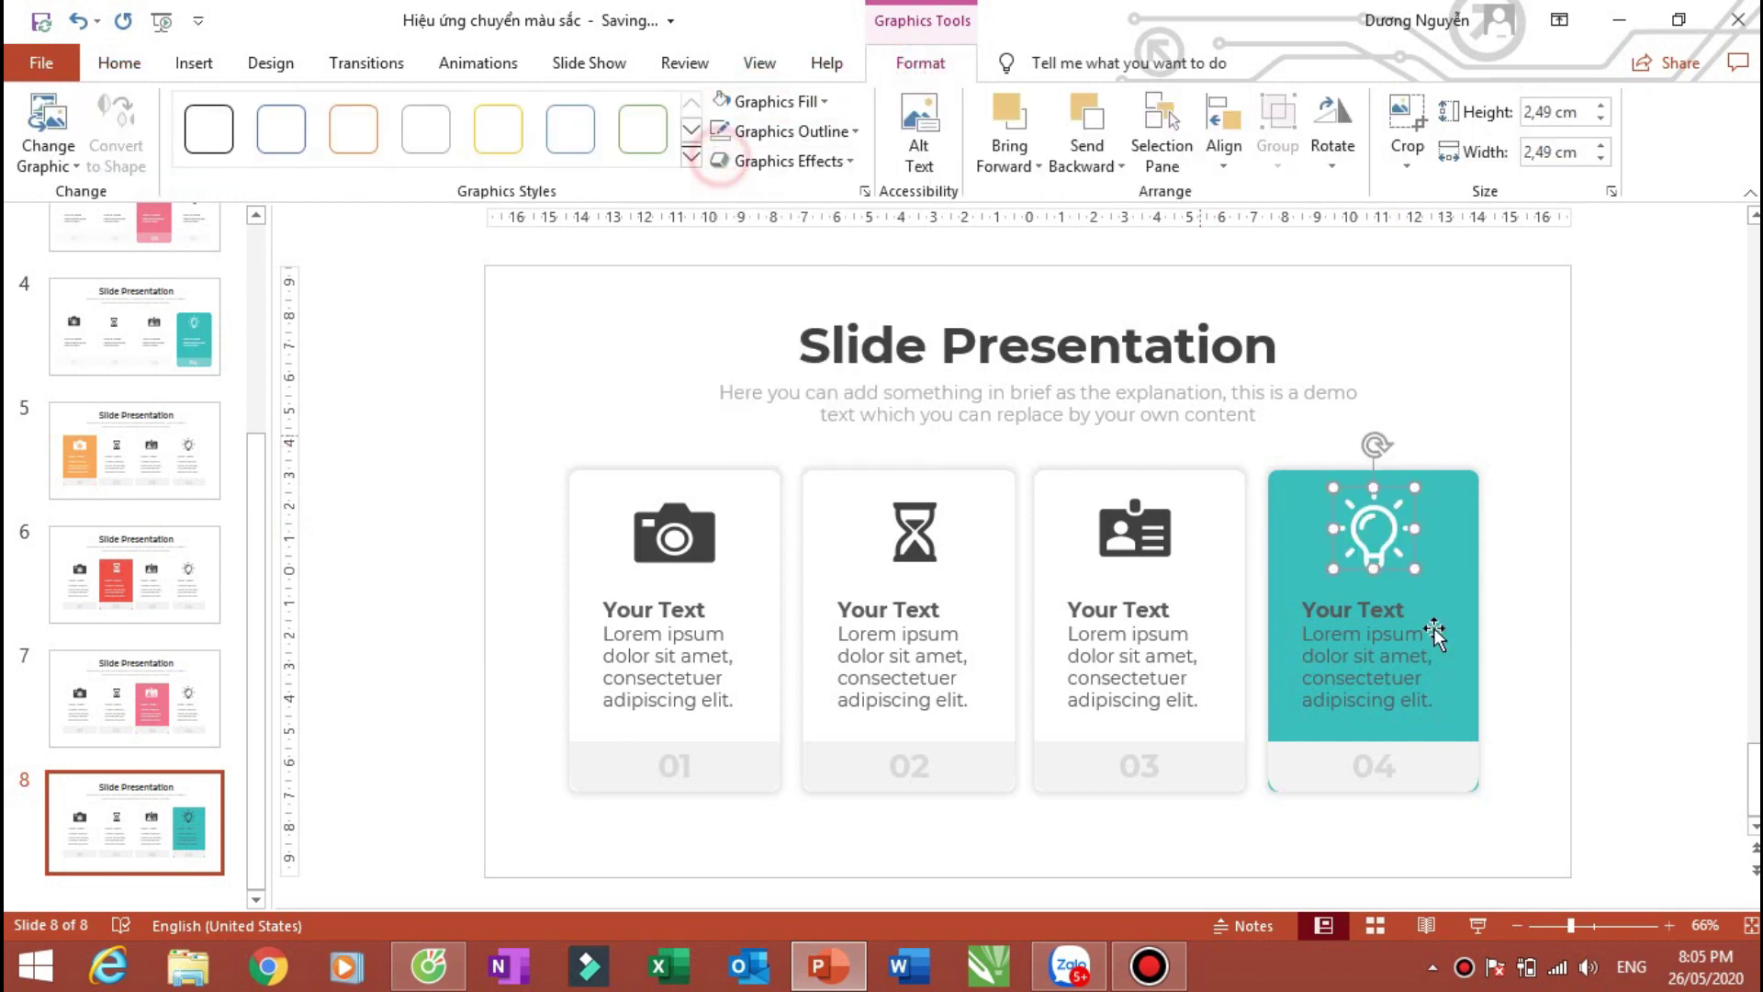
{"action": "left_click", "coordinate": [1338, 610]}
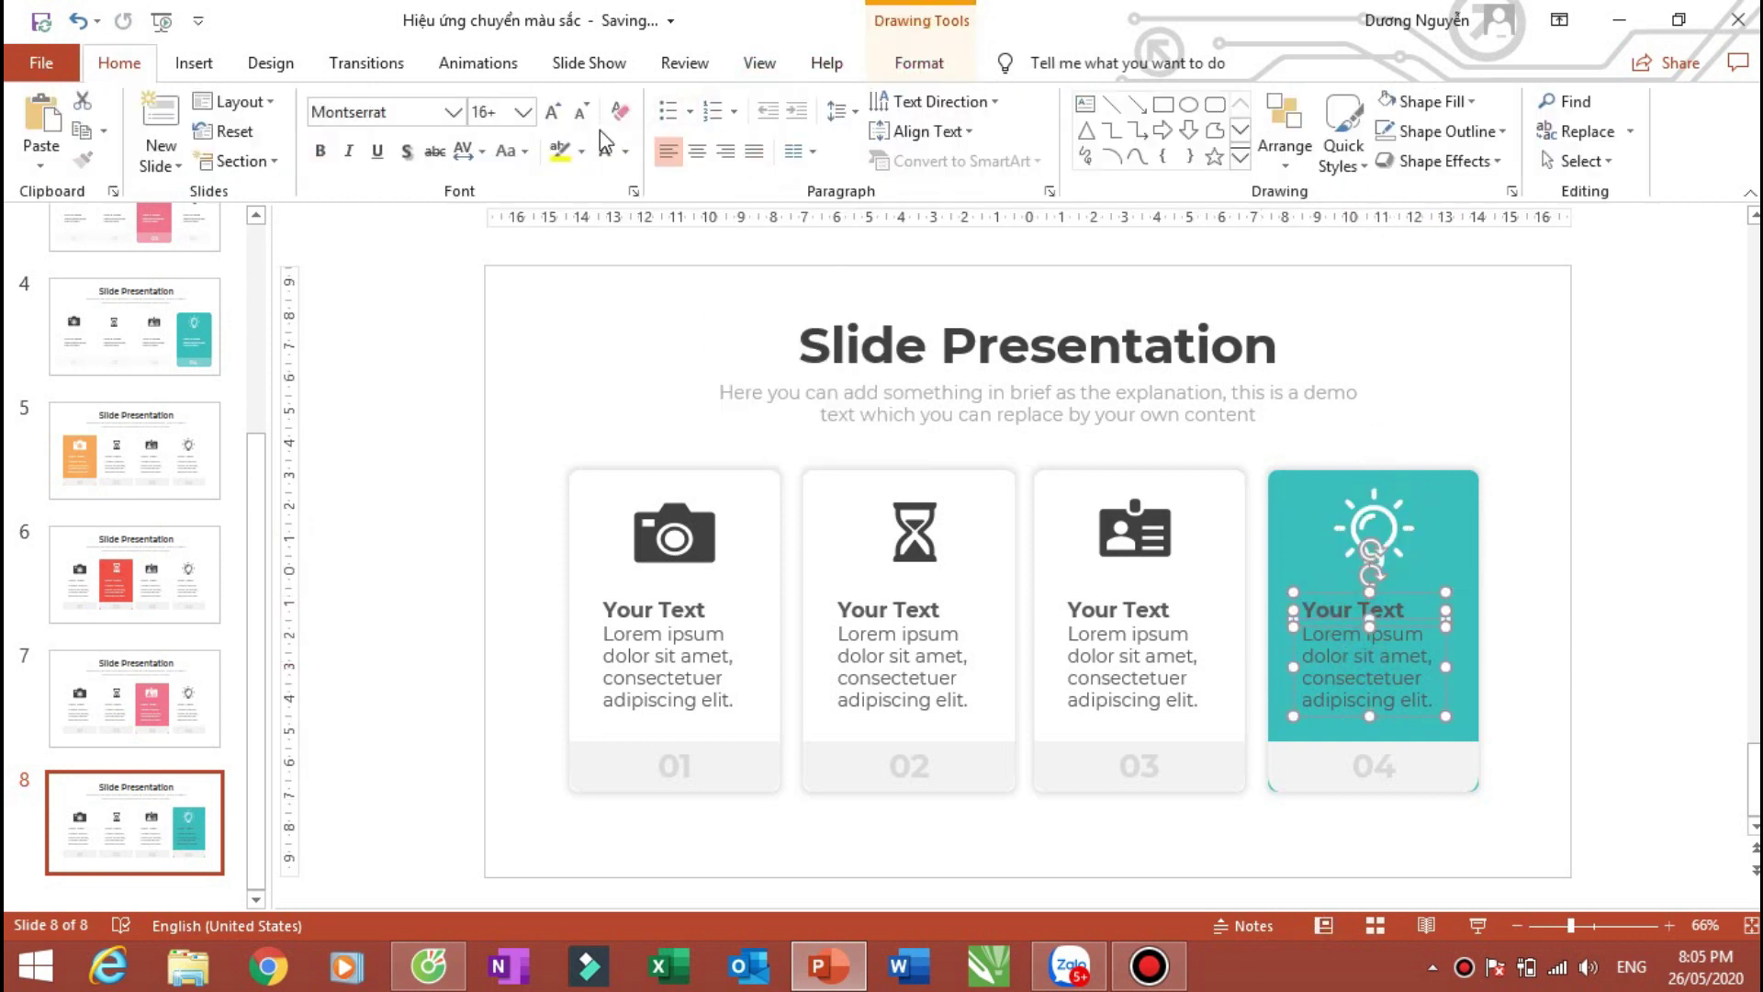
{"action": "left_click", "coordinate": [1631, 592]}
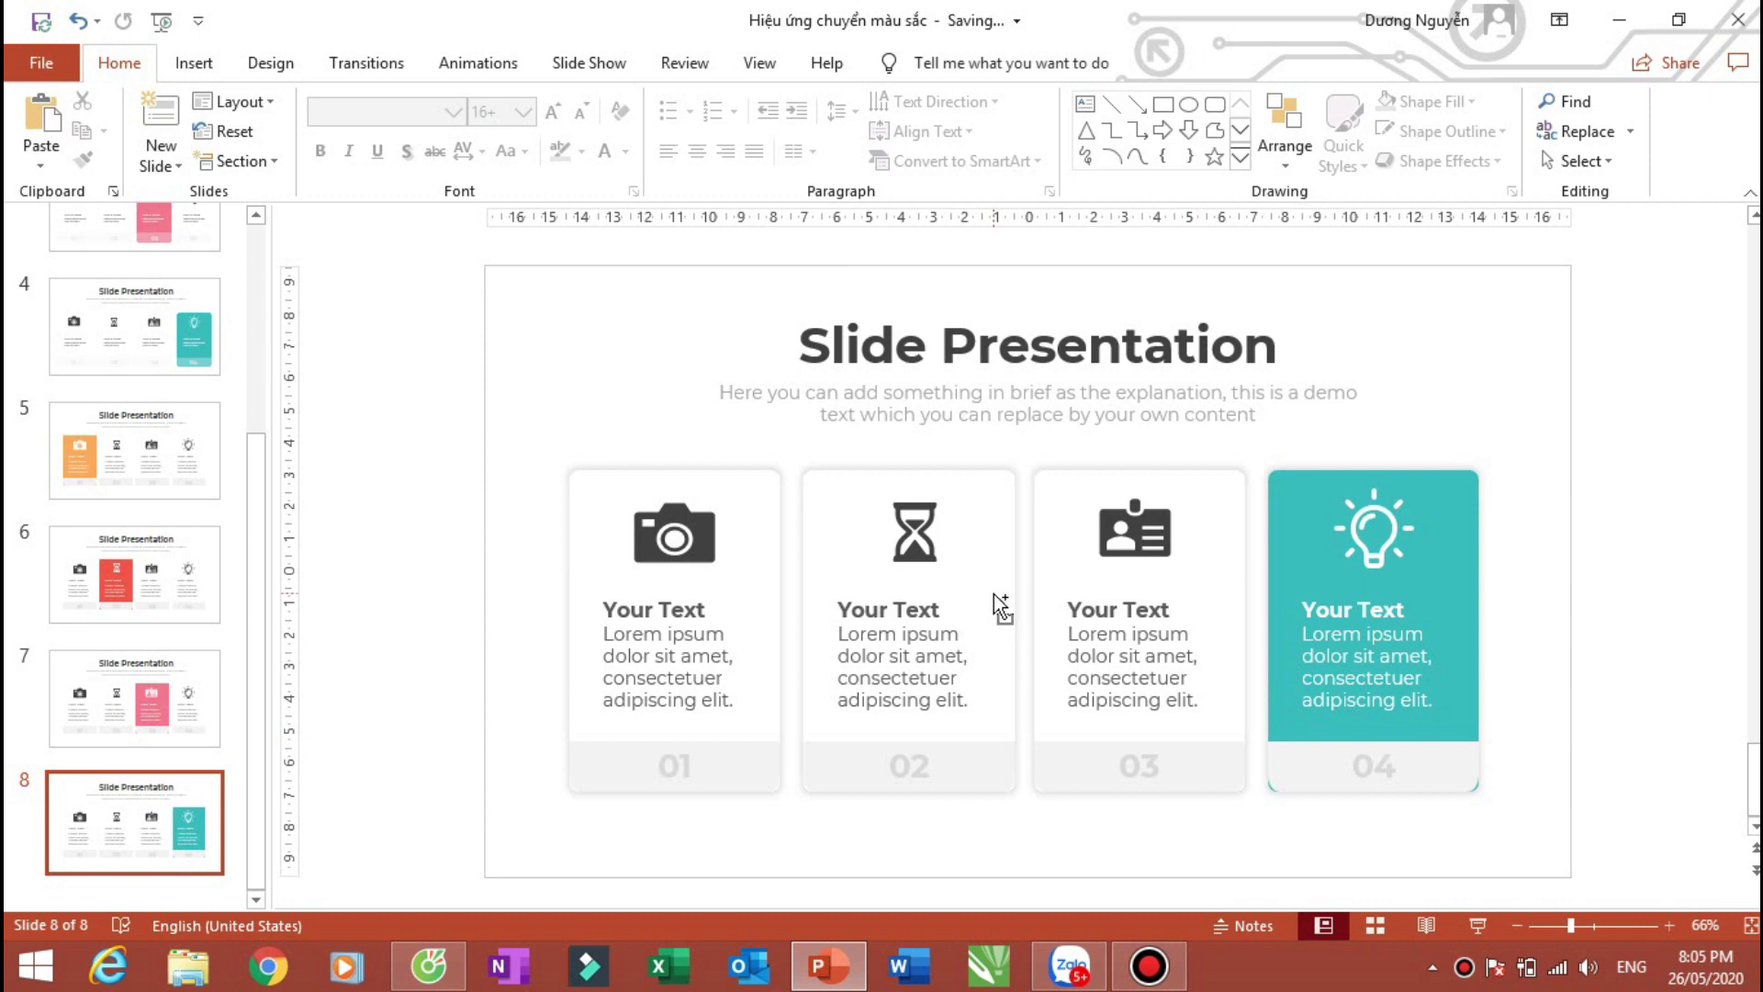
{"action": "scroll", "coordinate": [993, 593], "scroll_direction": "down", "scroll_amount": 3, "text": "ctrl"}
Step: Select slide 5 and start the slide show from it with Shift+F5
{"action": "left_click", "coordinate": [144, 458]}
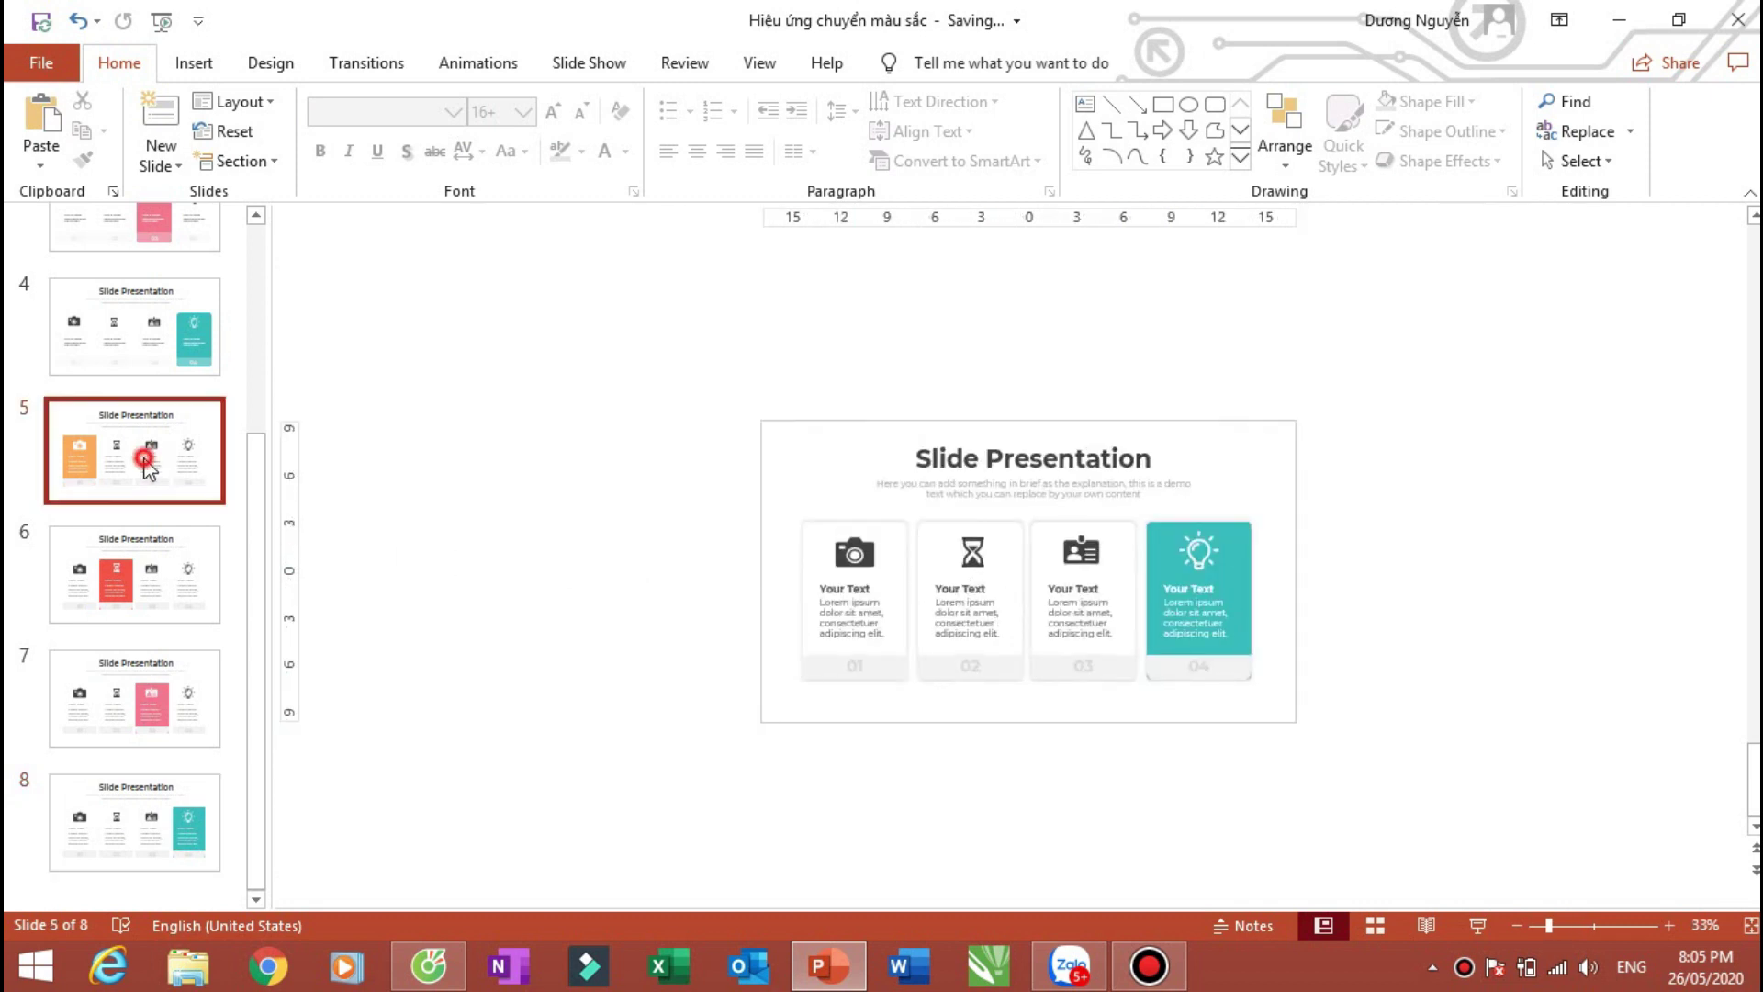
{"action": "scroll", "coordinate": [647, 547], "scroll_direction": "up", "scroll_amount": 2, "text": "ctrl"}
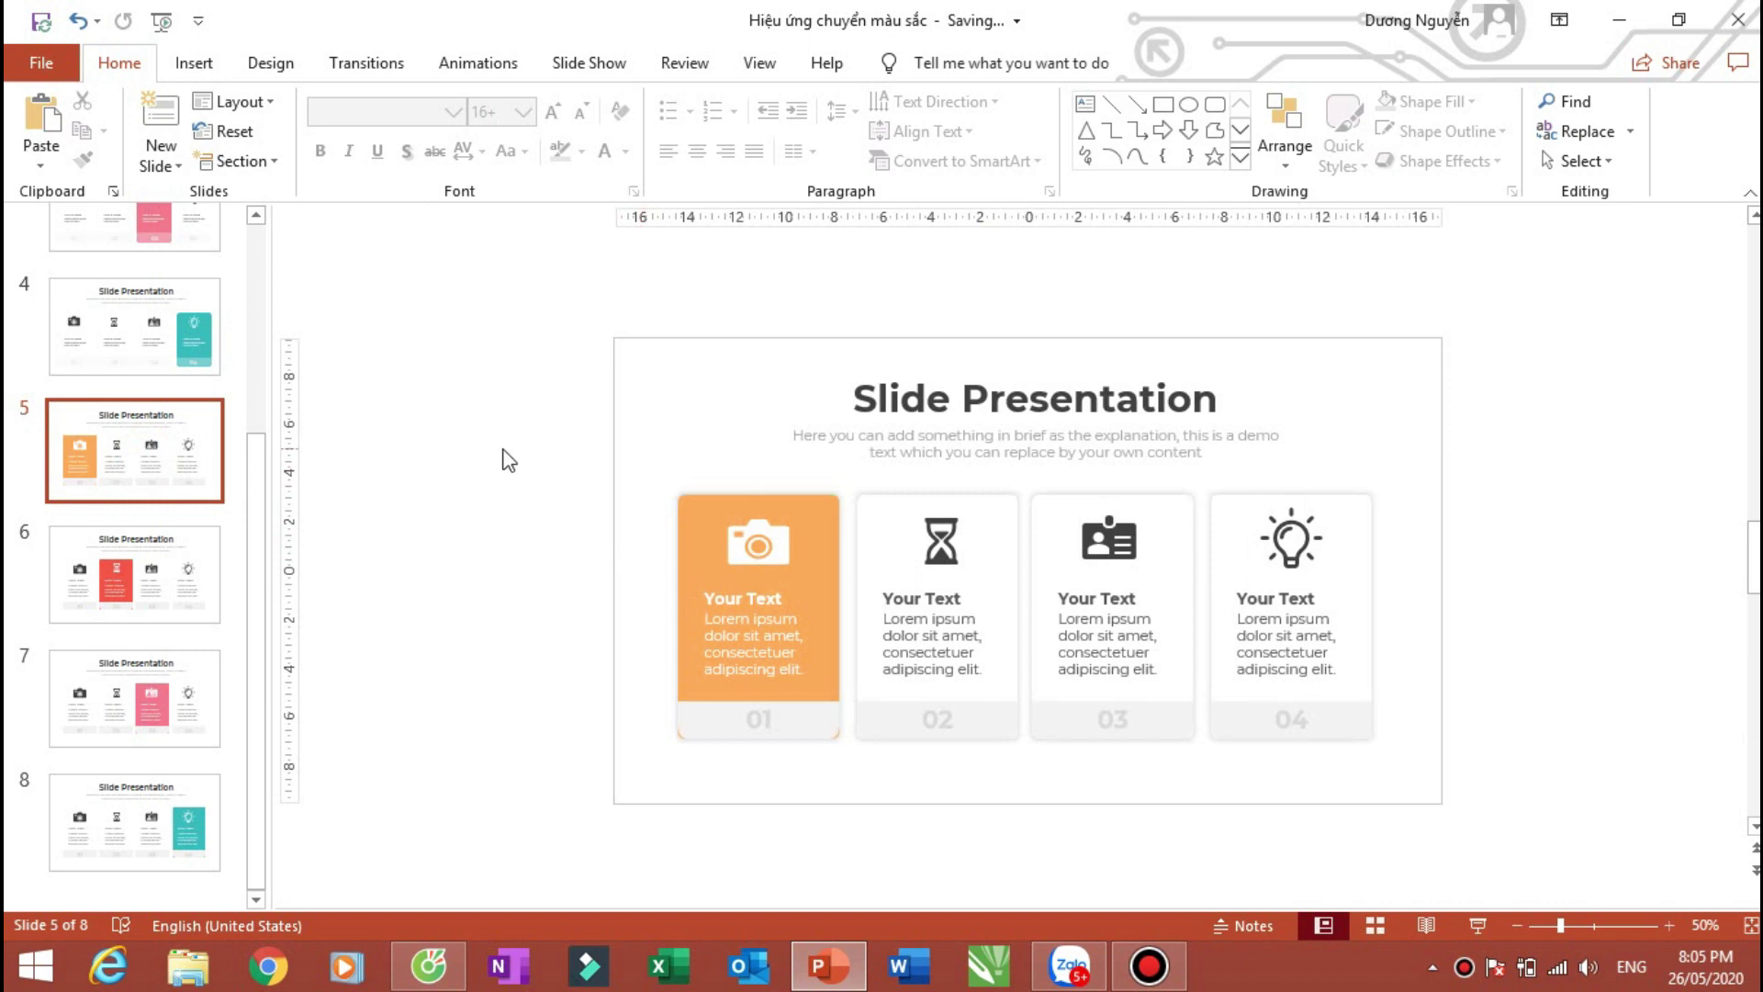
{"action": "key", "text": "shift+F5"}
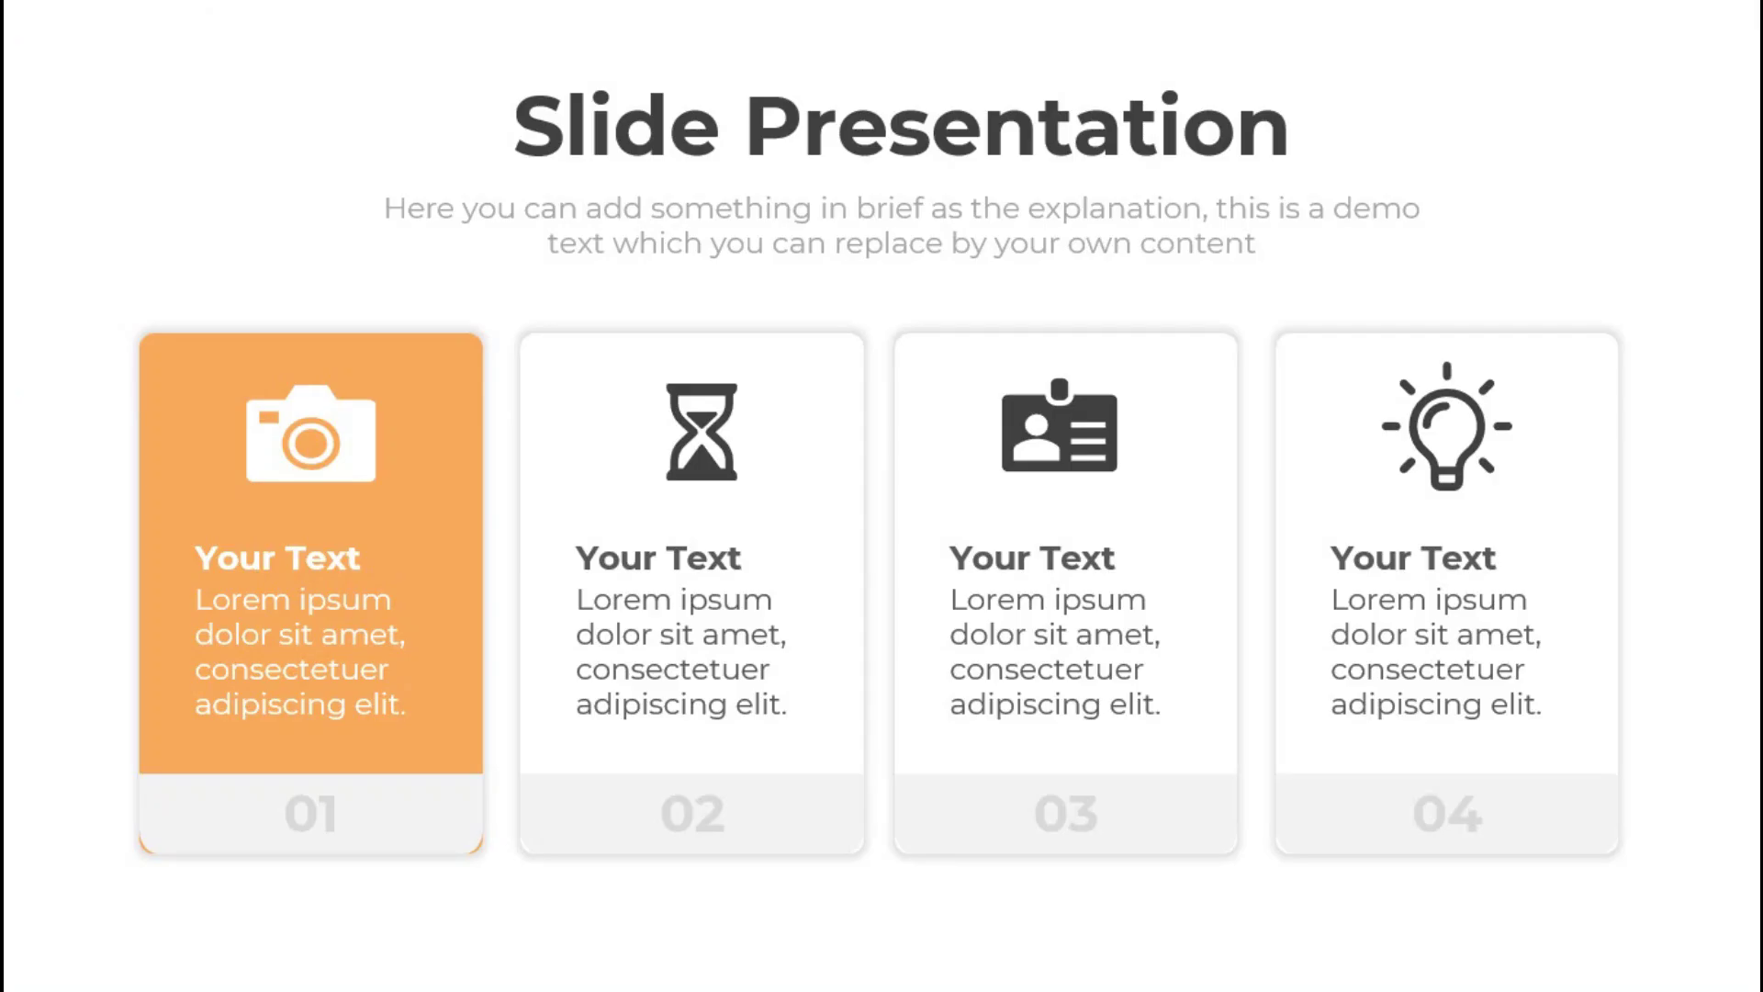